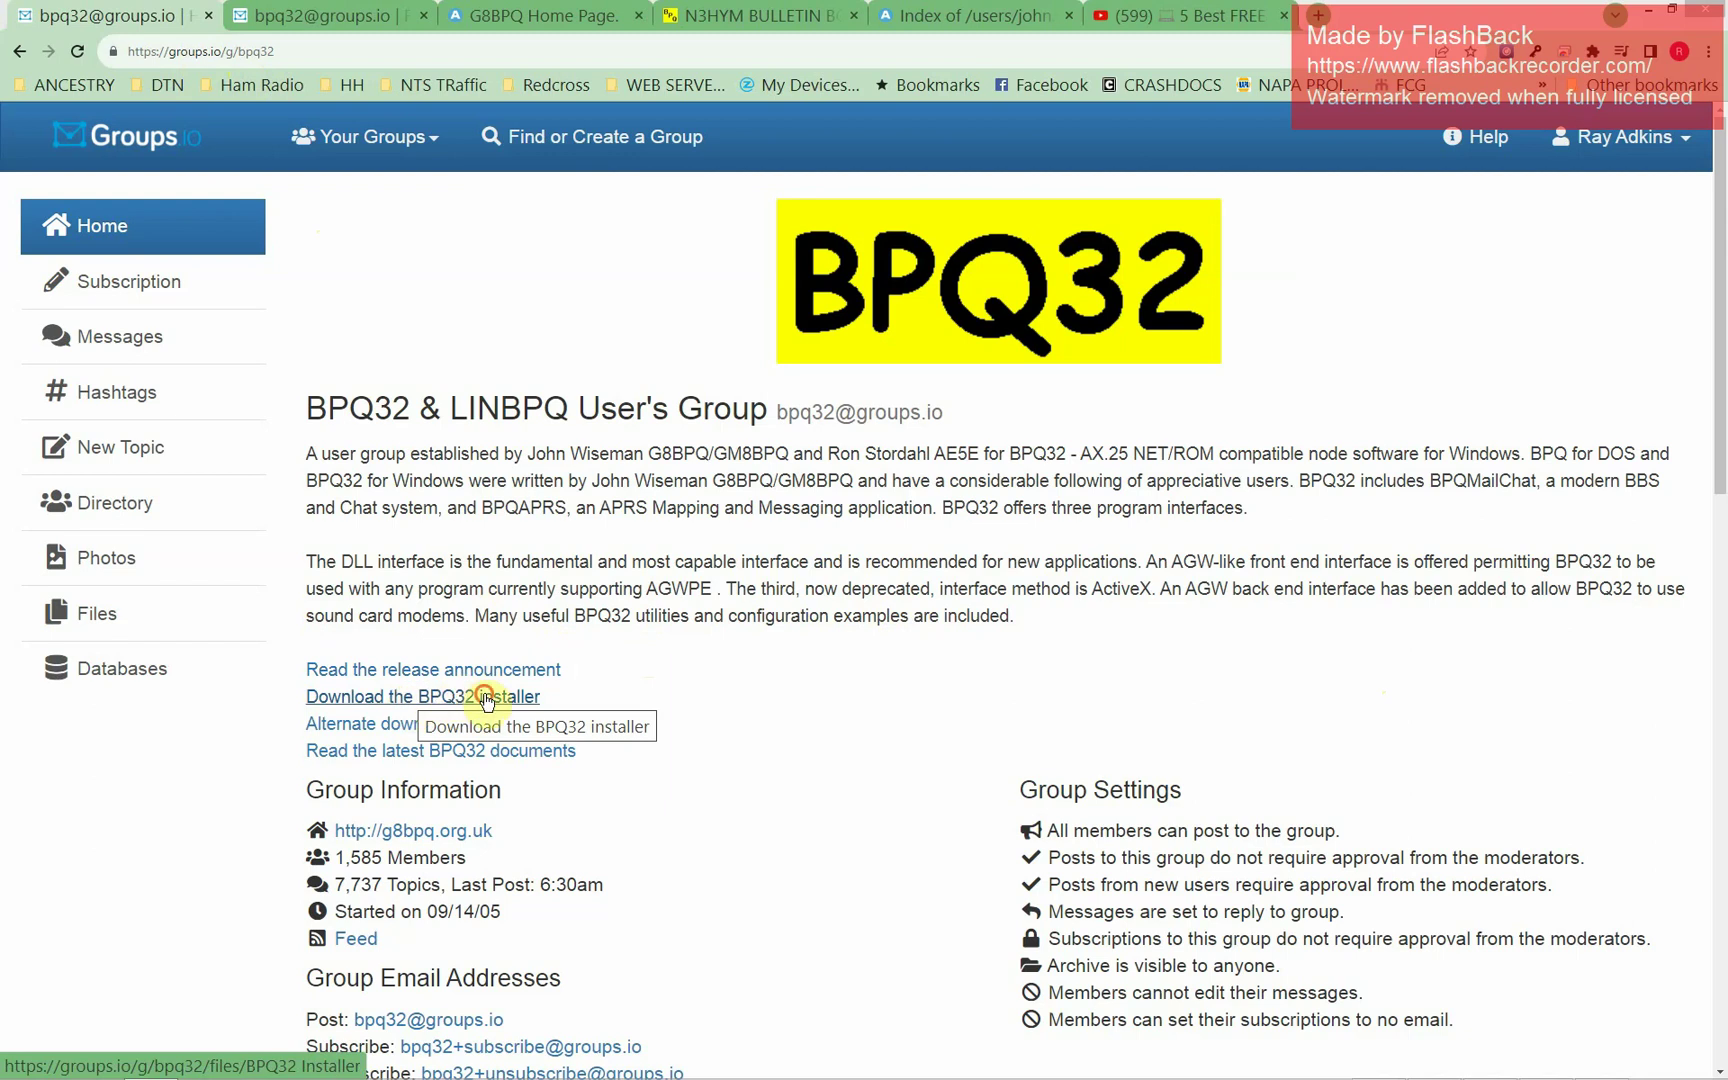
# Download the BPQ32_6.0.23.1_20220627.exe installer from the group's files and set it to open when done
pyautogui.click(478, 699)
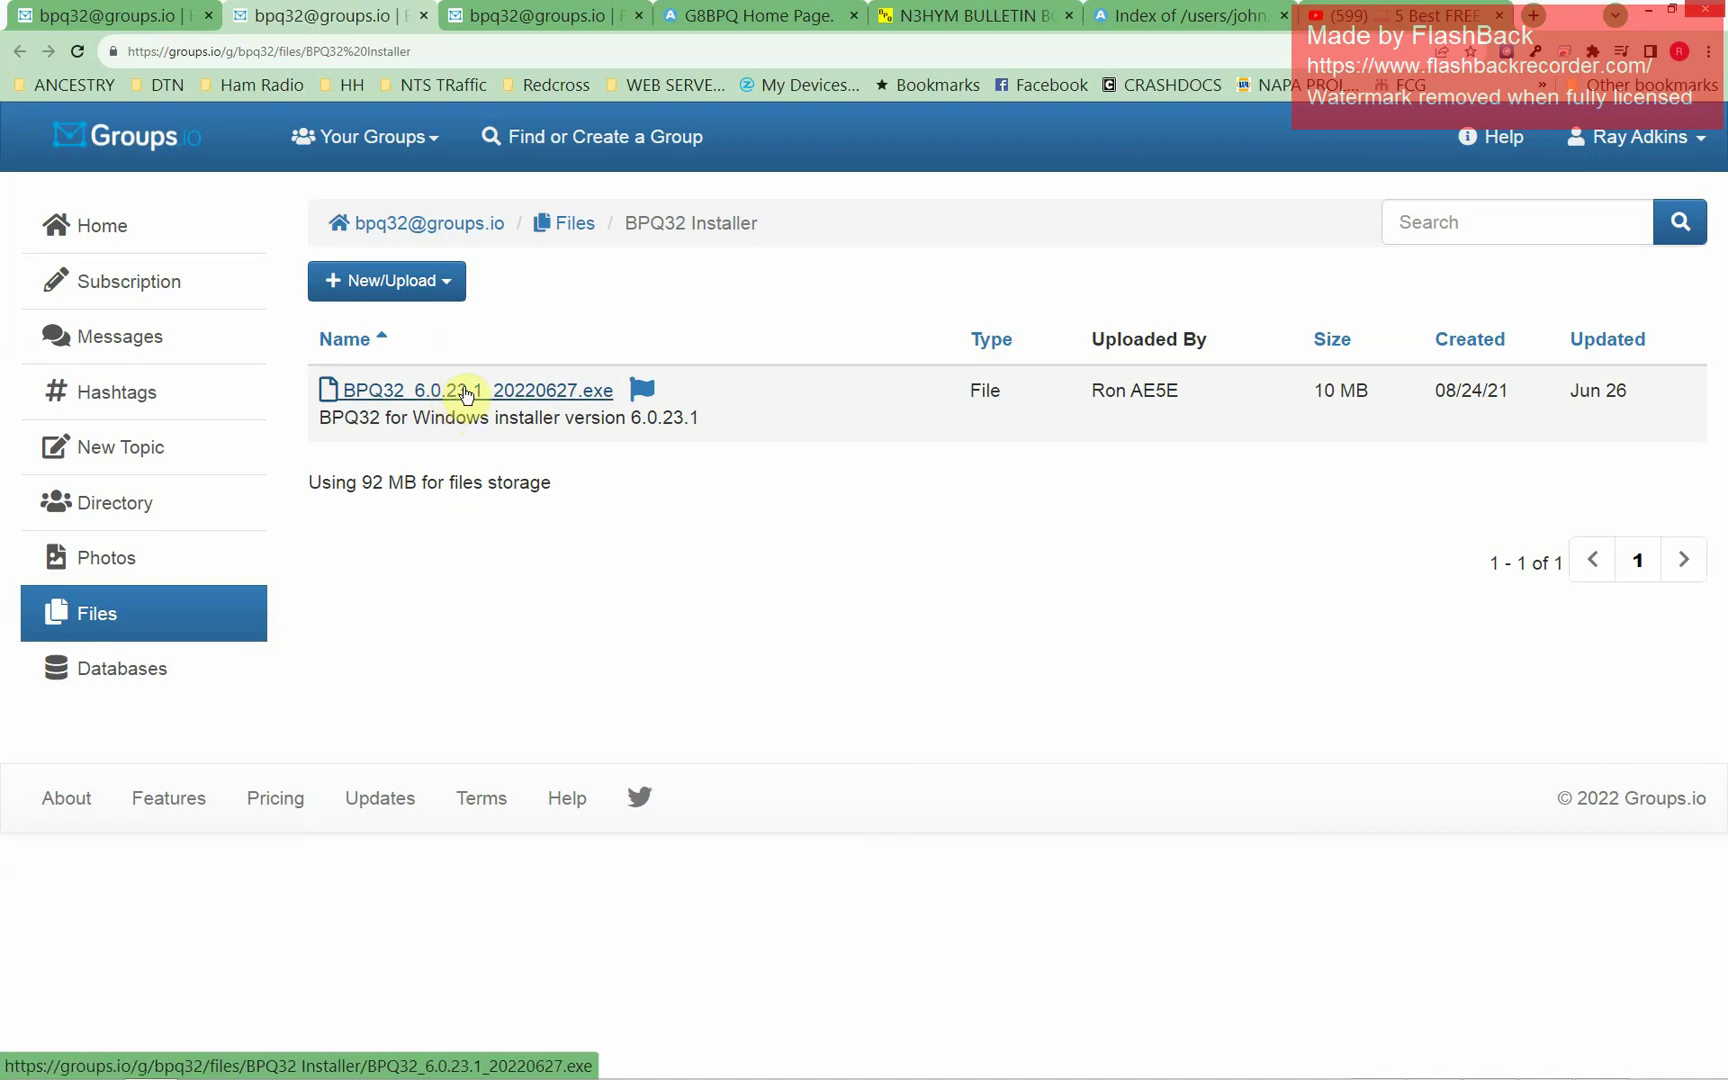
pyautogui.click(465, 391)
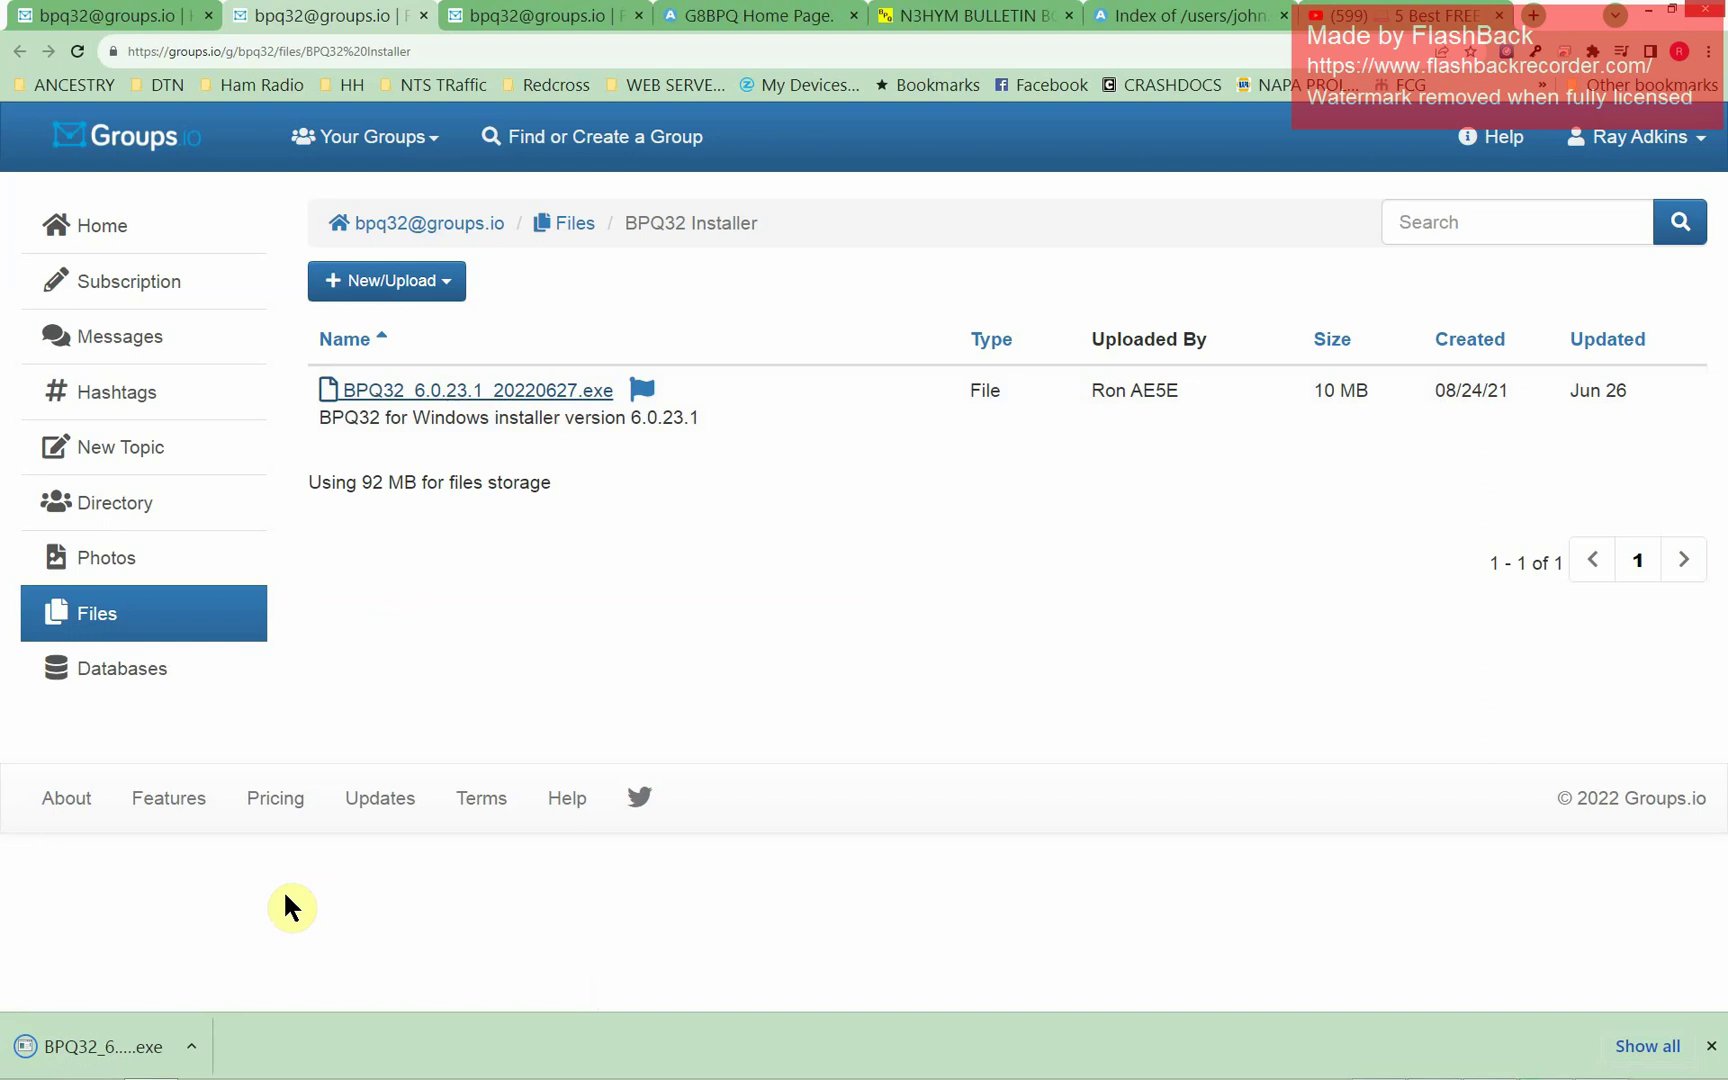
pyautogui.click(191, 1047)
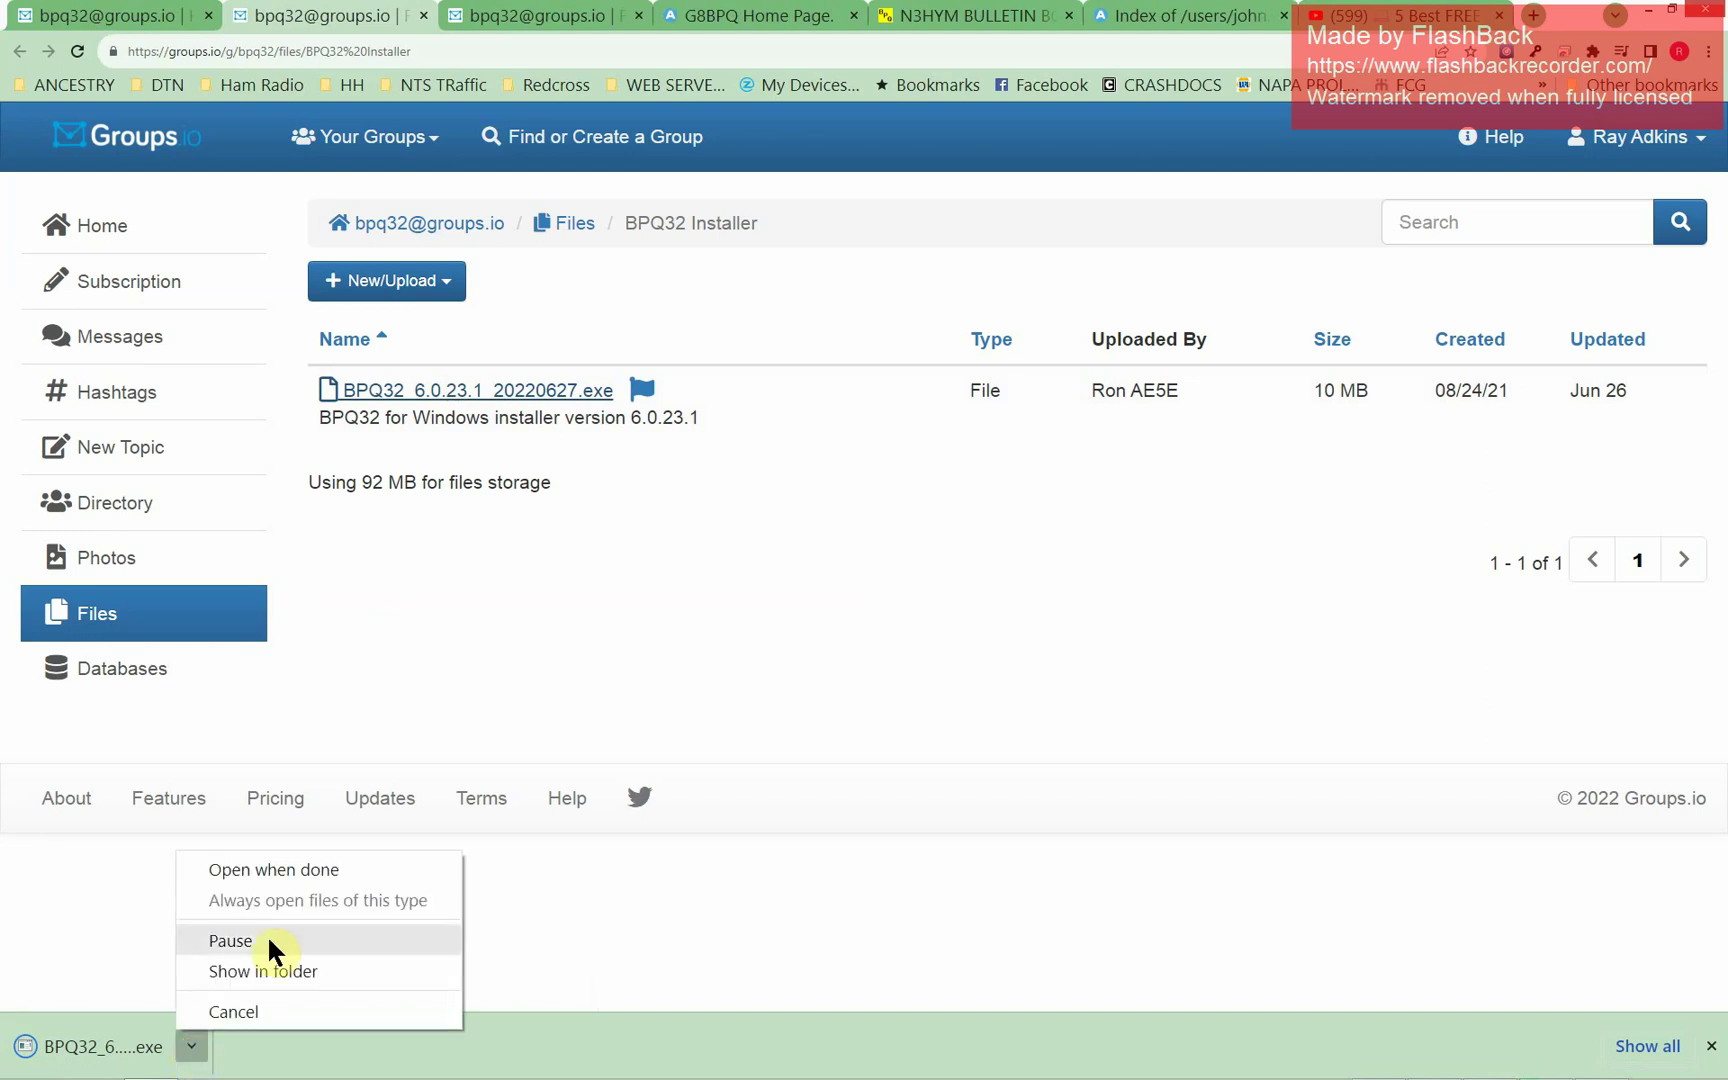
pyautogui.click(256, 868)
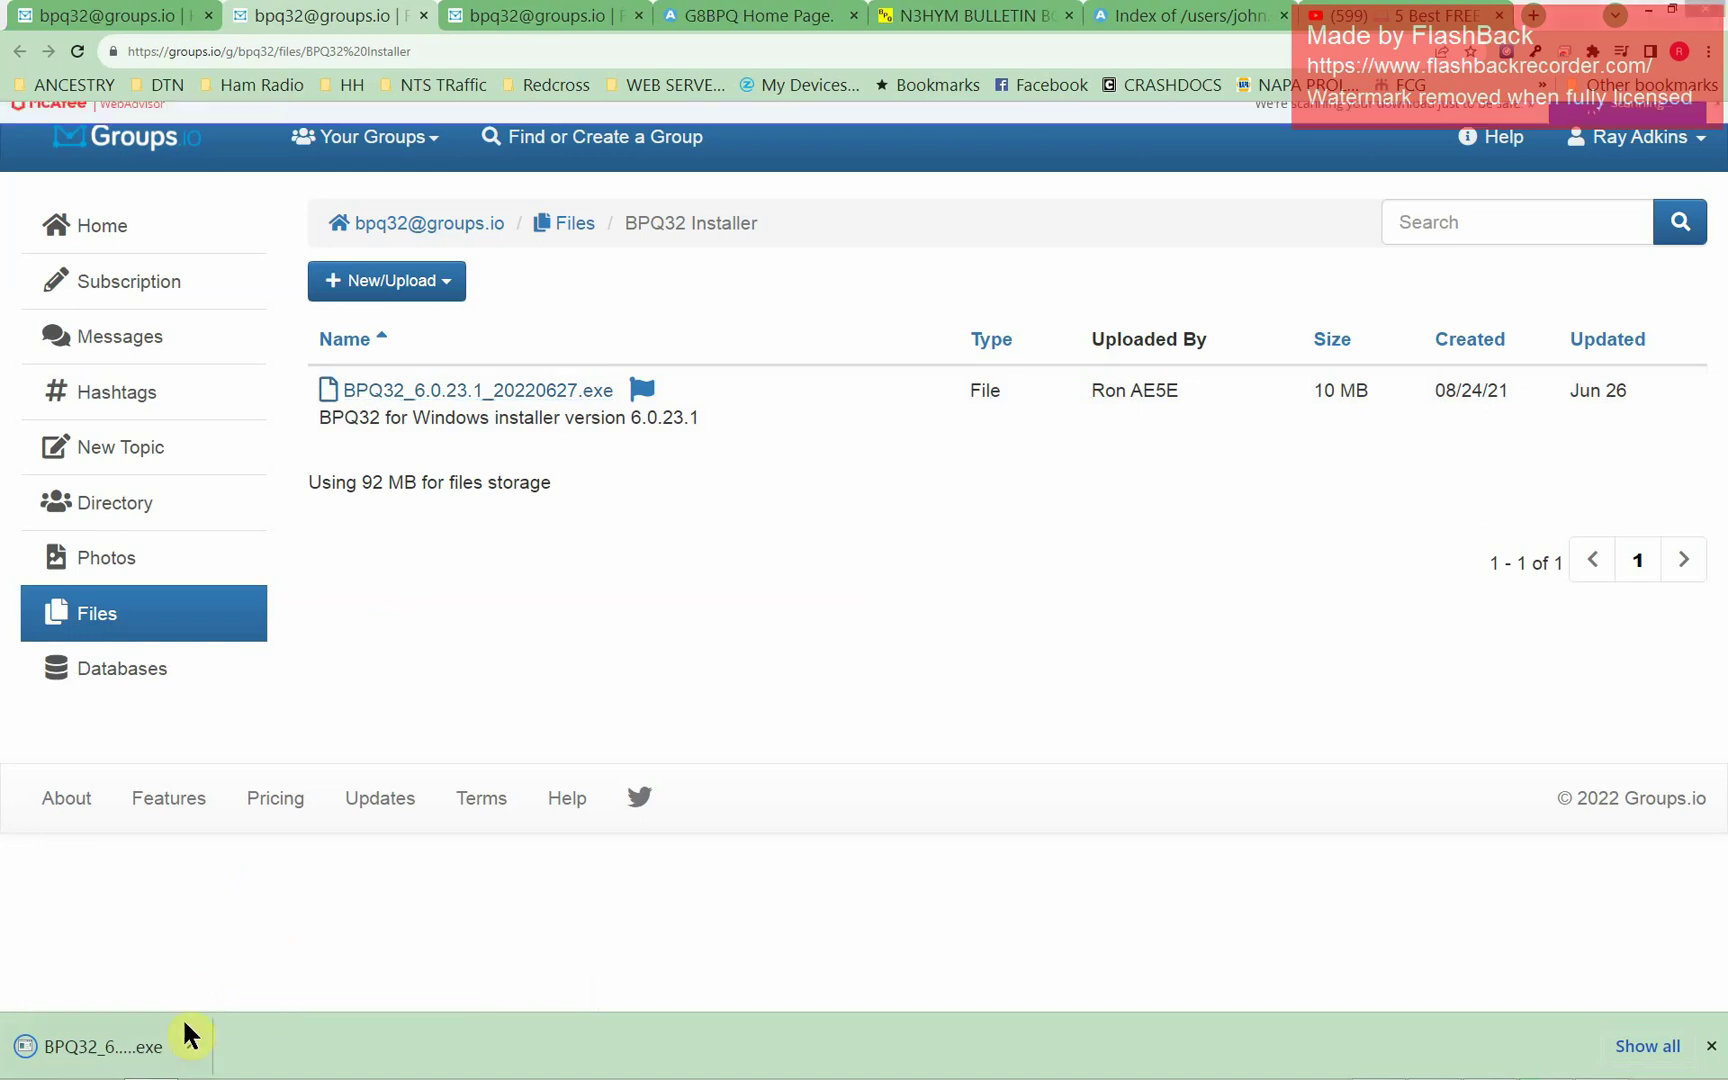
# Accept the security risk for the downloaded BPQ32 installer and launch its setup wizard
pyautogui.click(191, 1047)
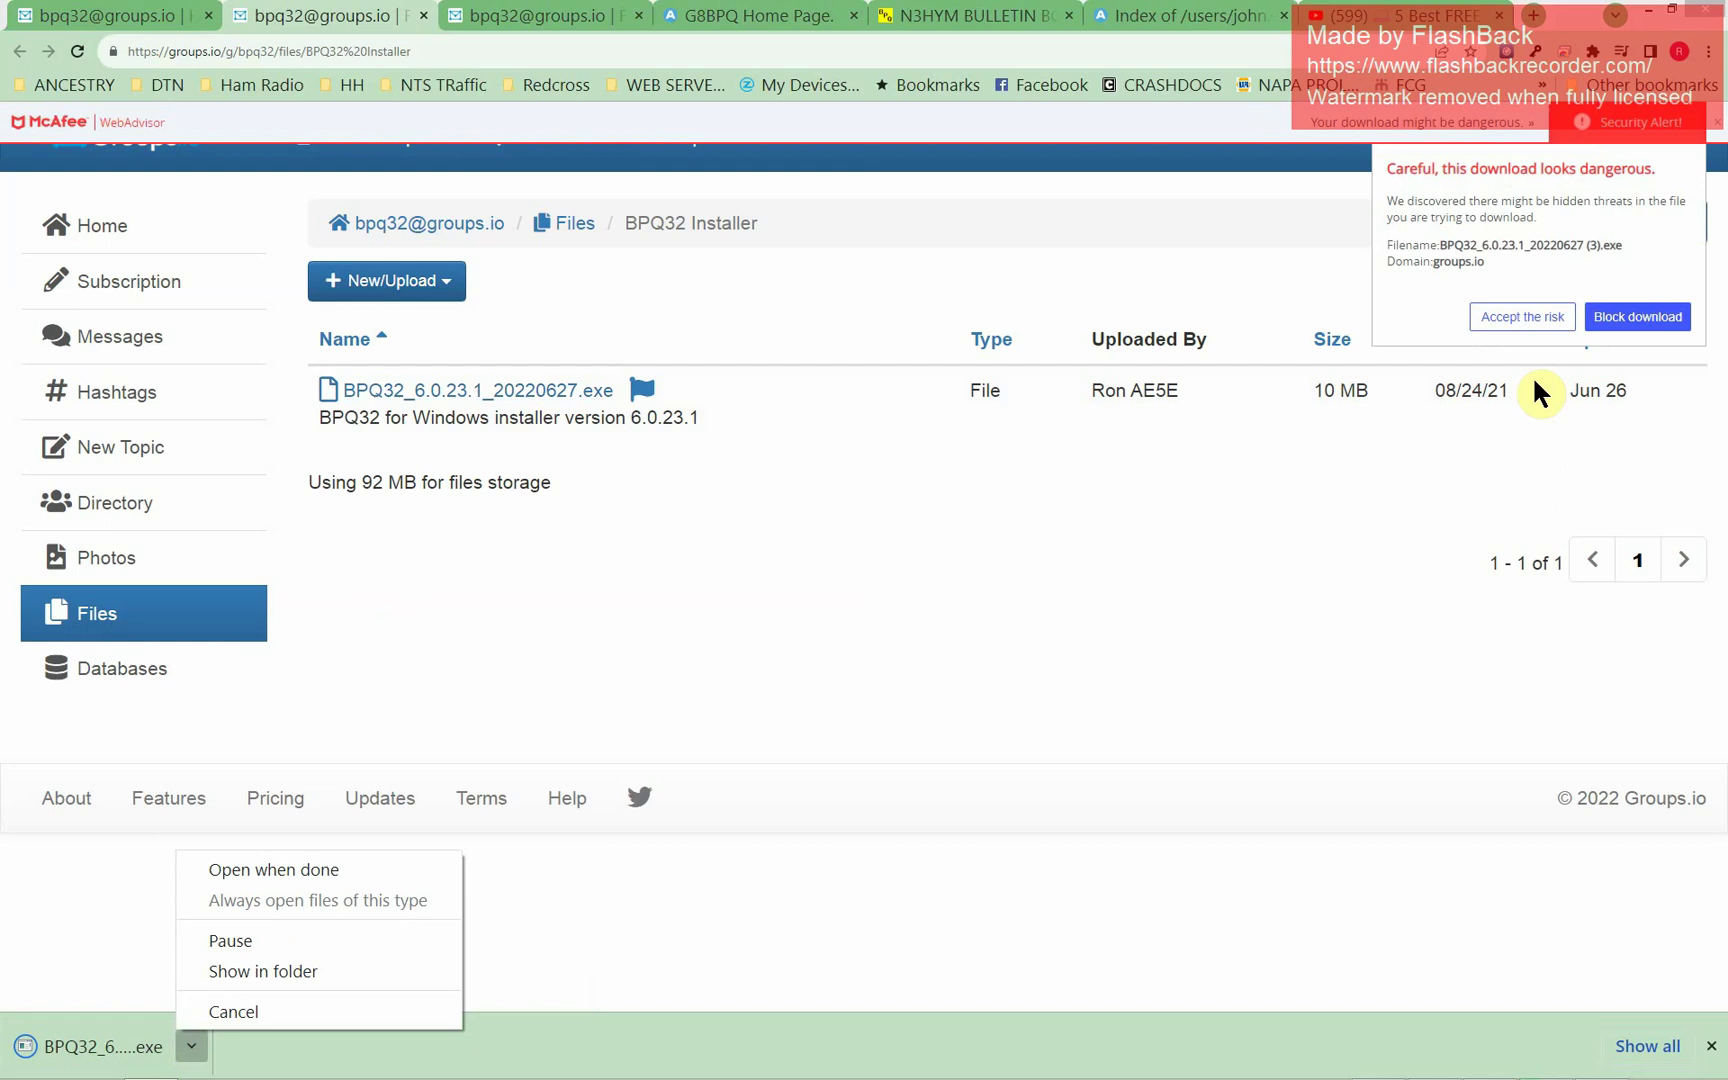
pyautogui.click(1540, 320)
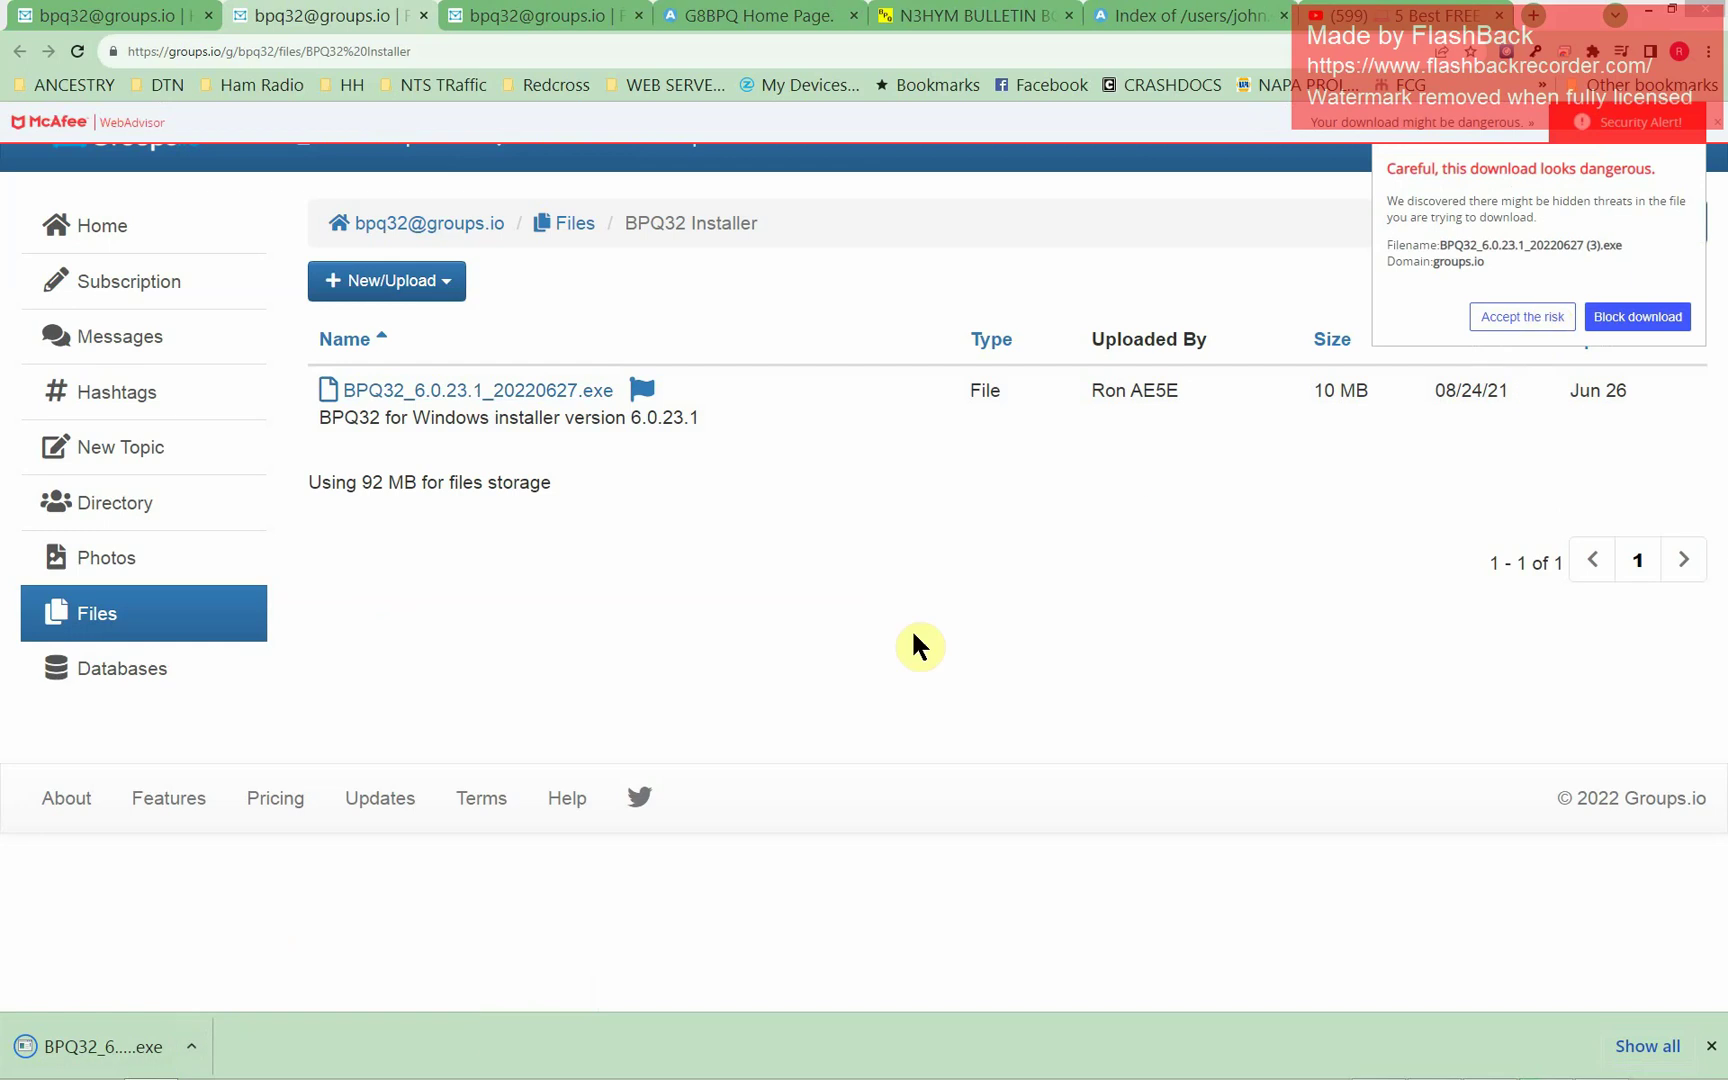
pyautogui.click(1503, 316)
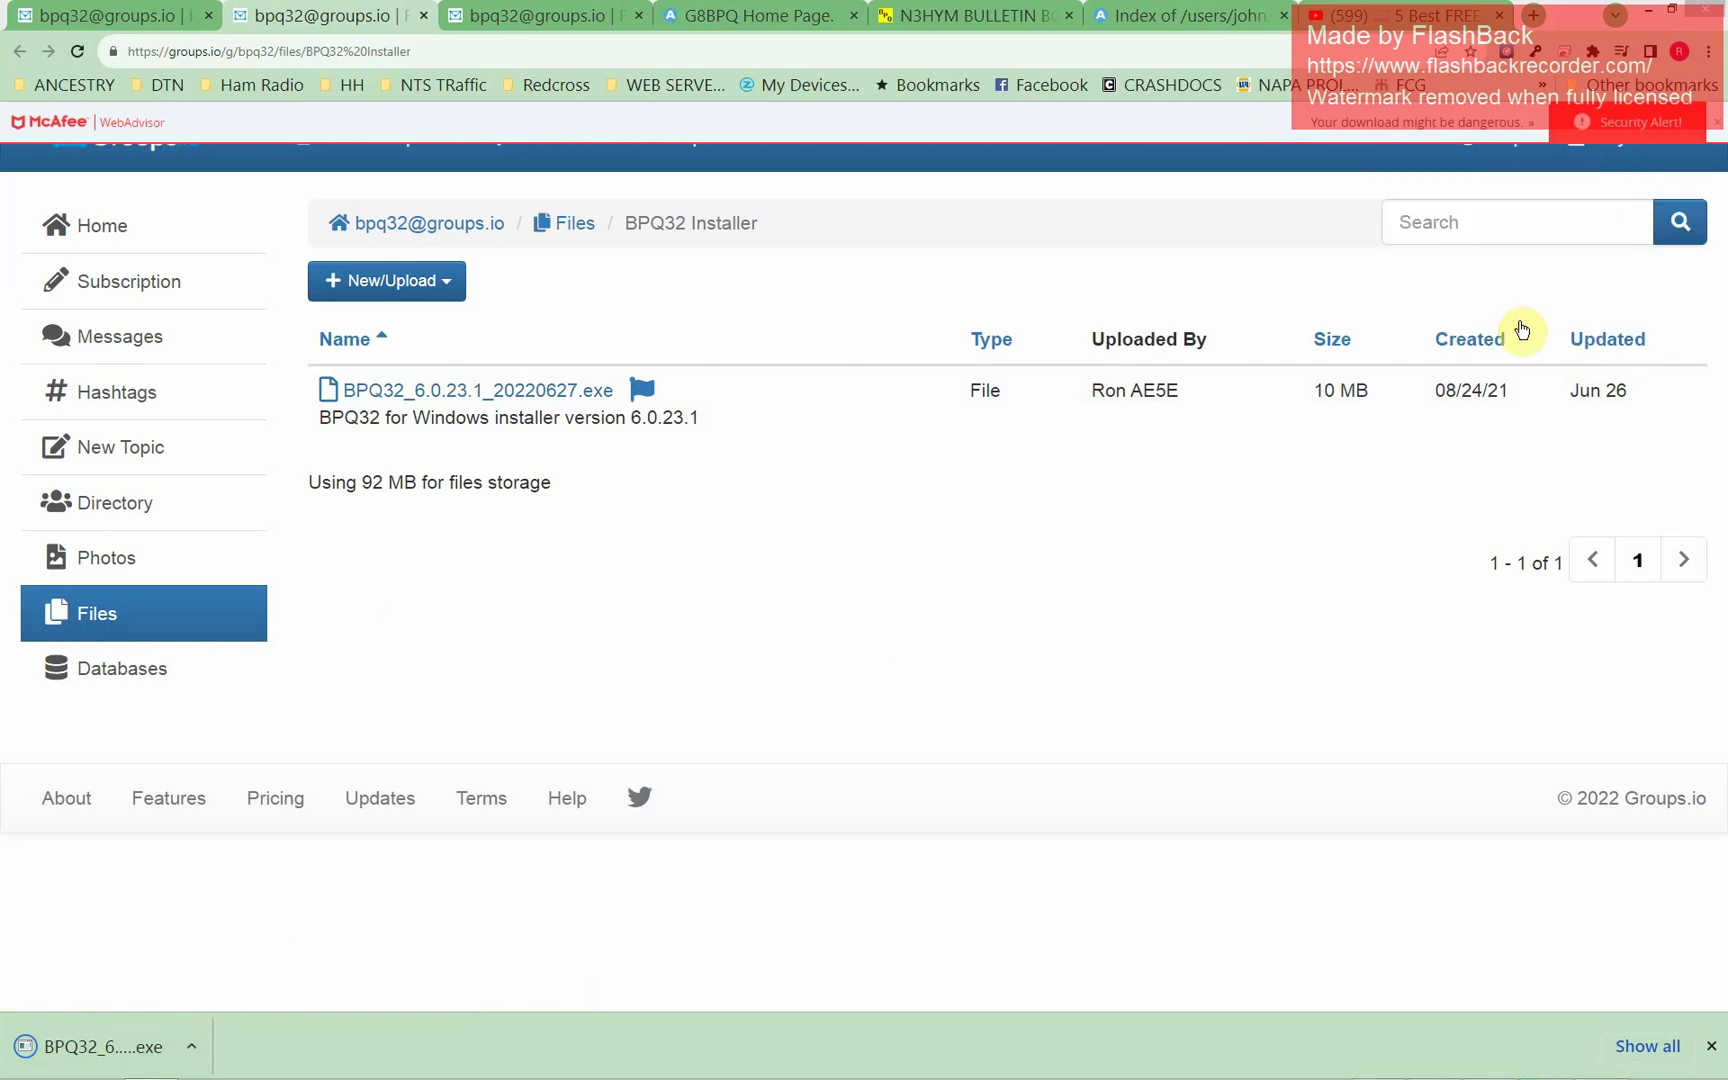
pyautogui.click(191, 1047)
pyautogui.click(263, 905)
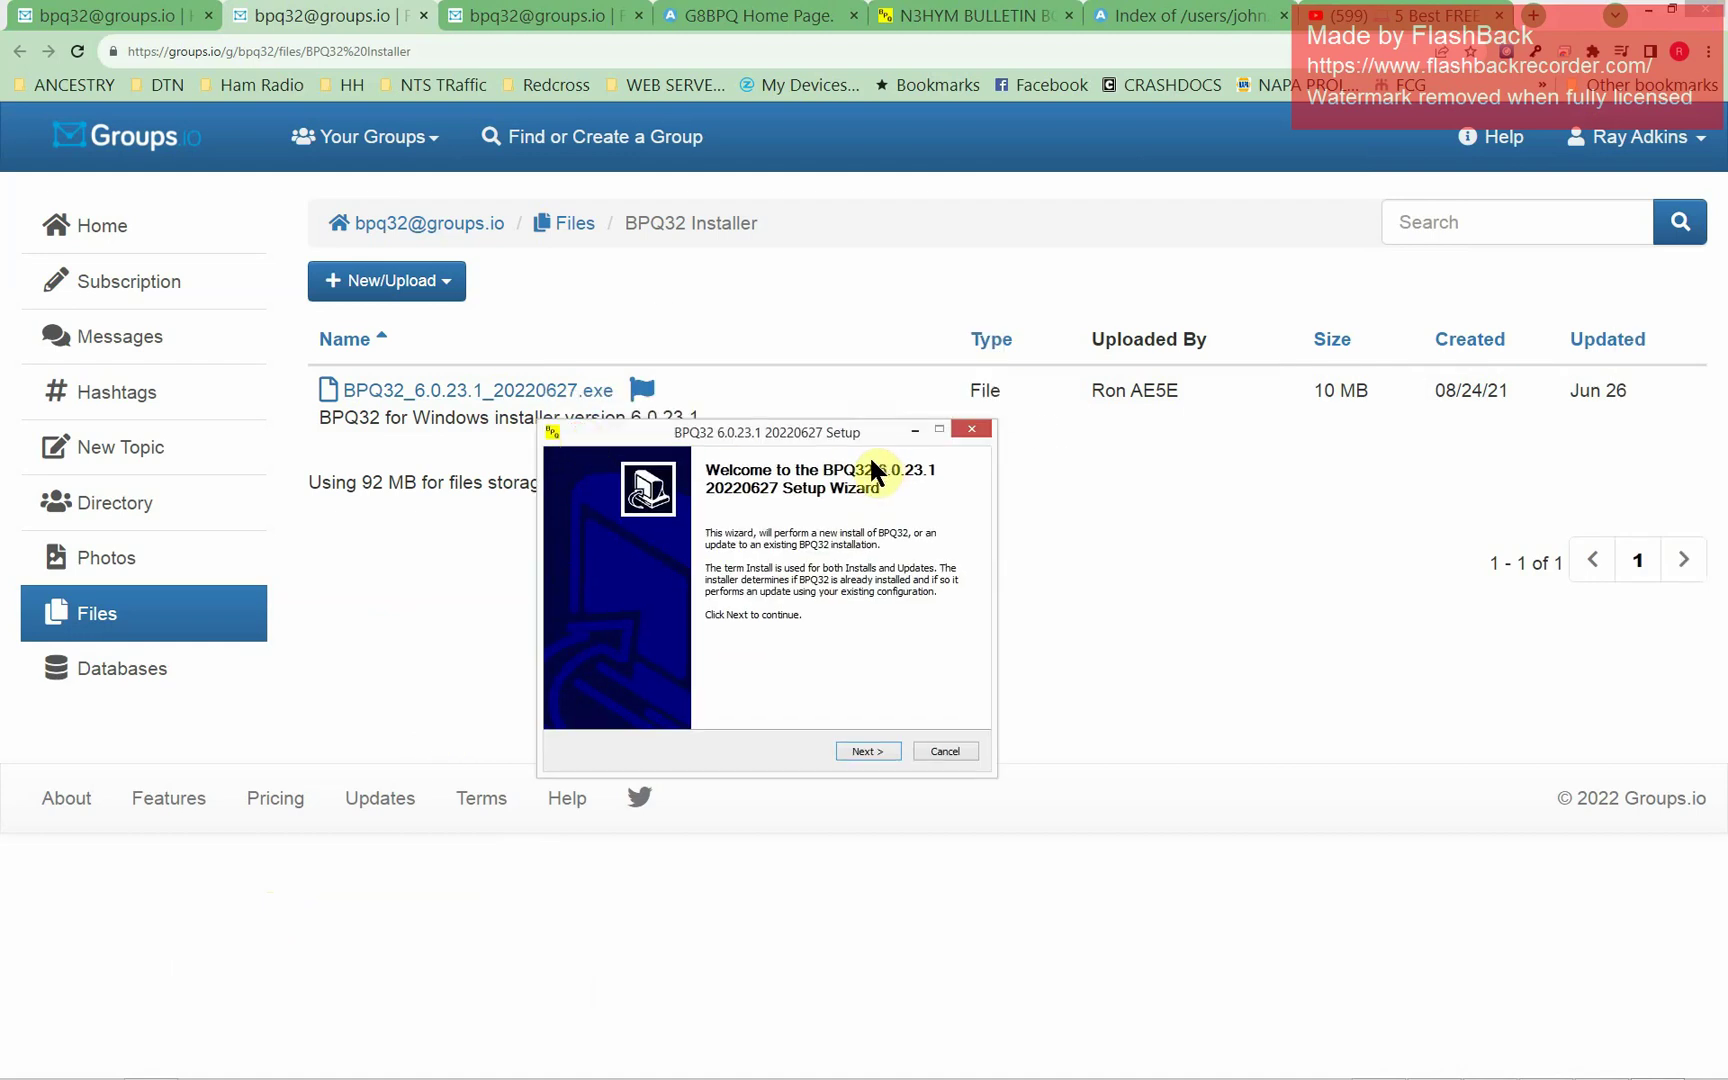
# Install BPQ32 into the default destination folder and finish the setup wizard without displaying the BPQ32 documents
pyautogui.click(860, 751)
pyautogui.click(860, 751)
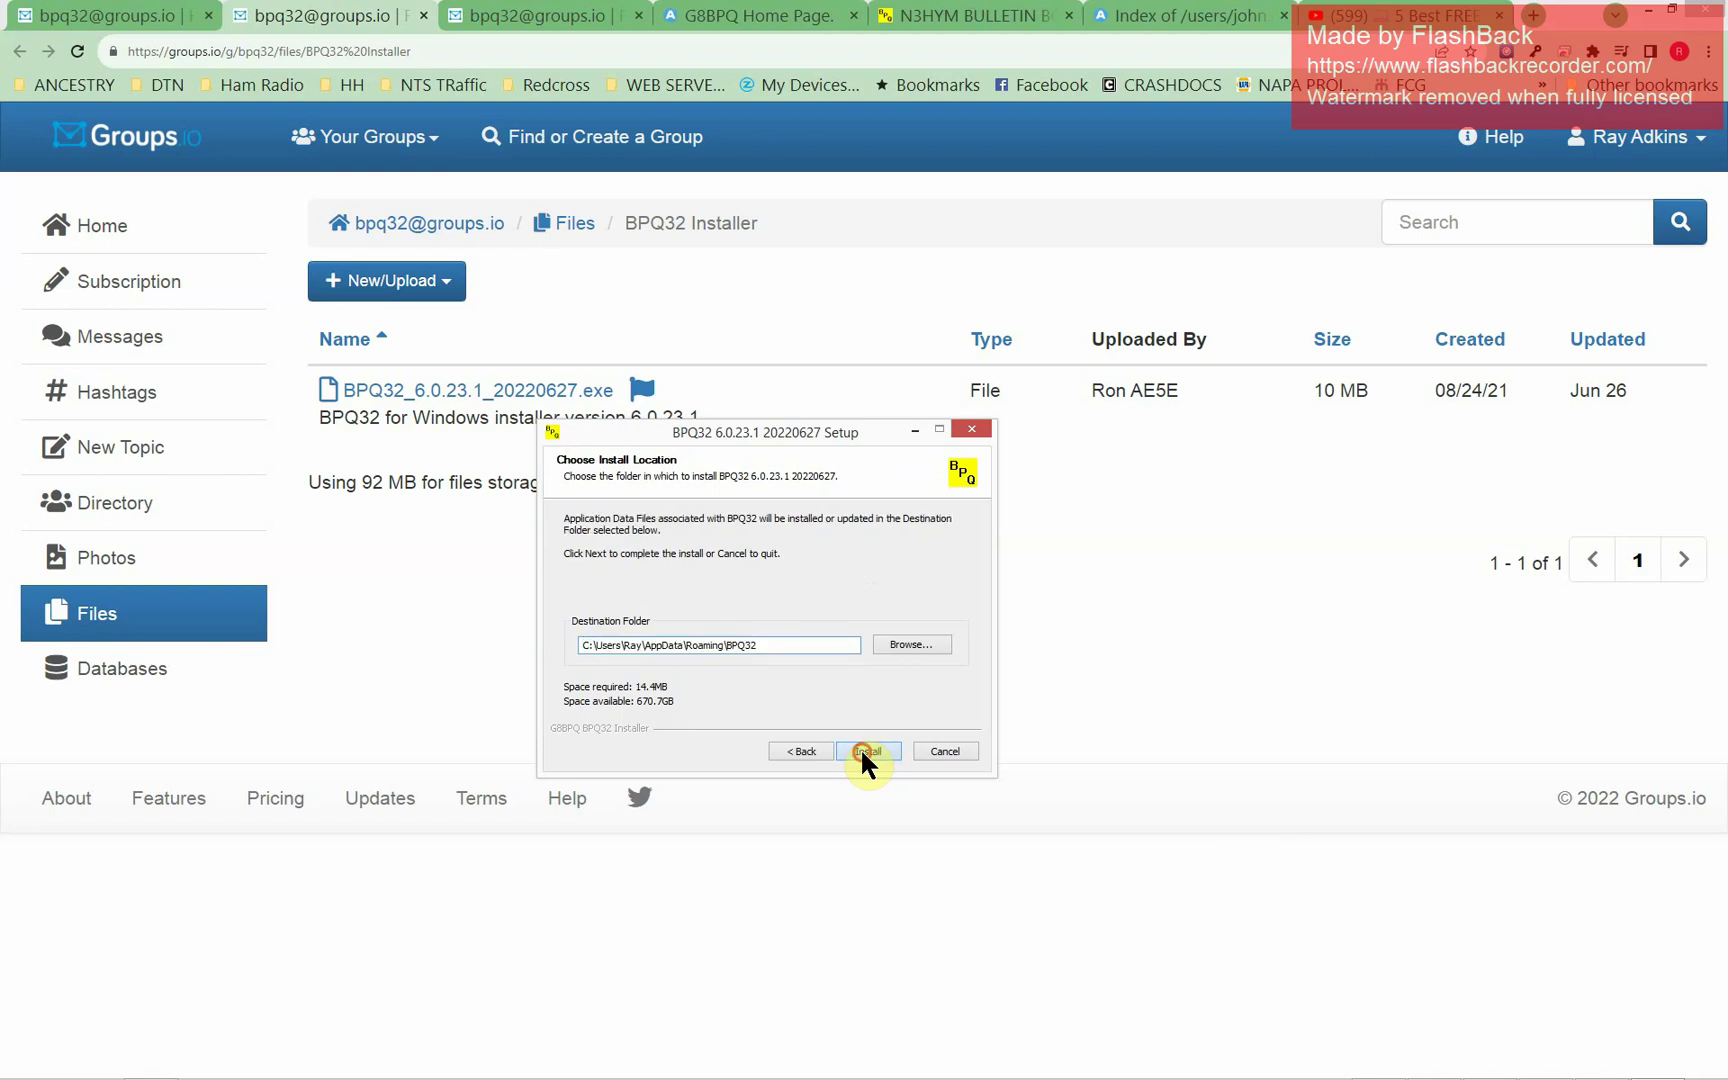
pyautogui.click(862, 751)
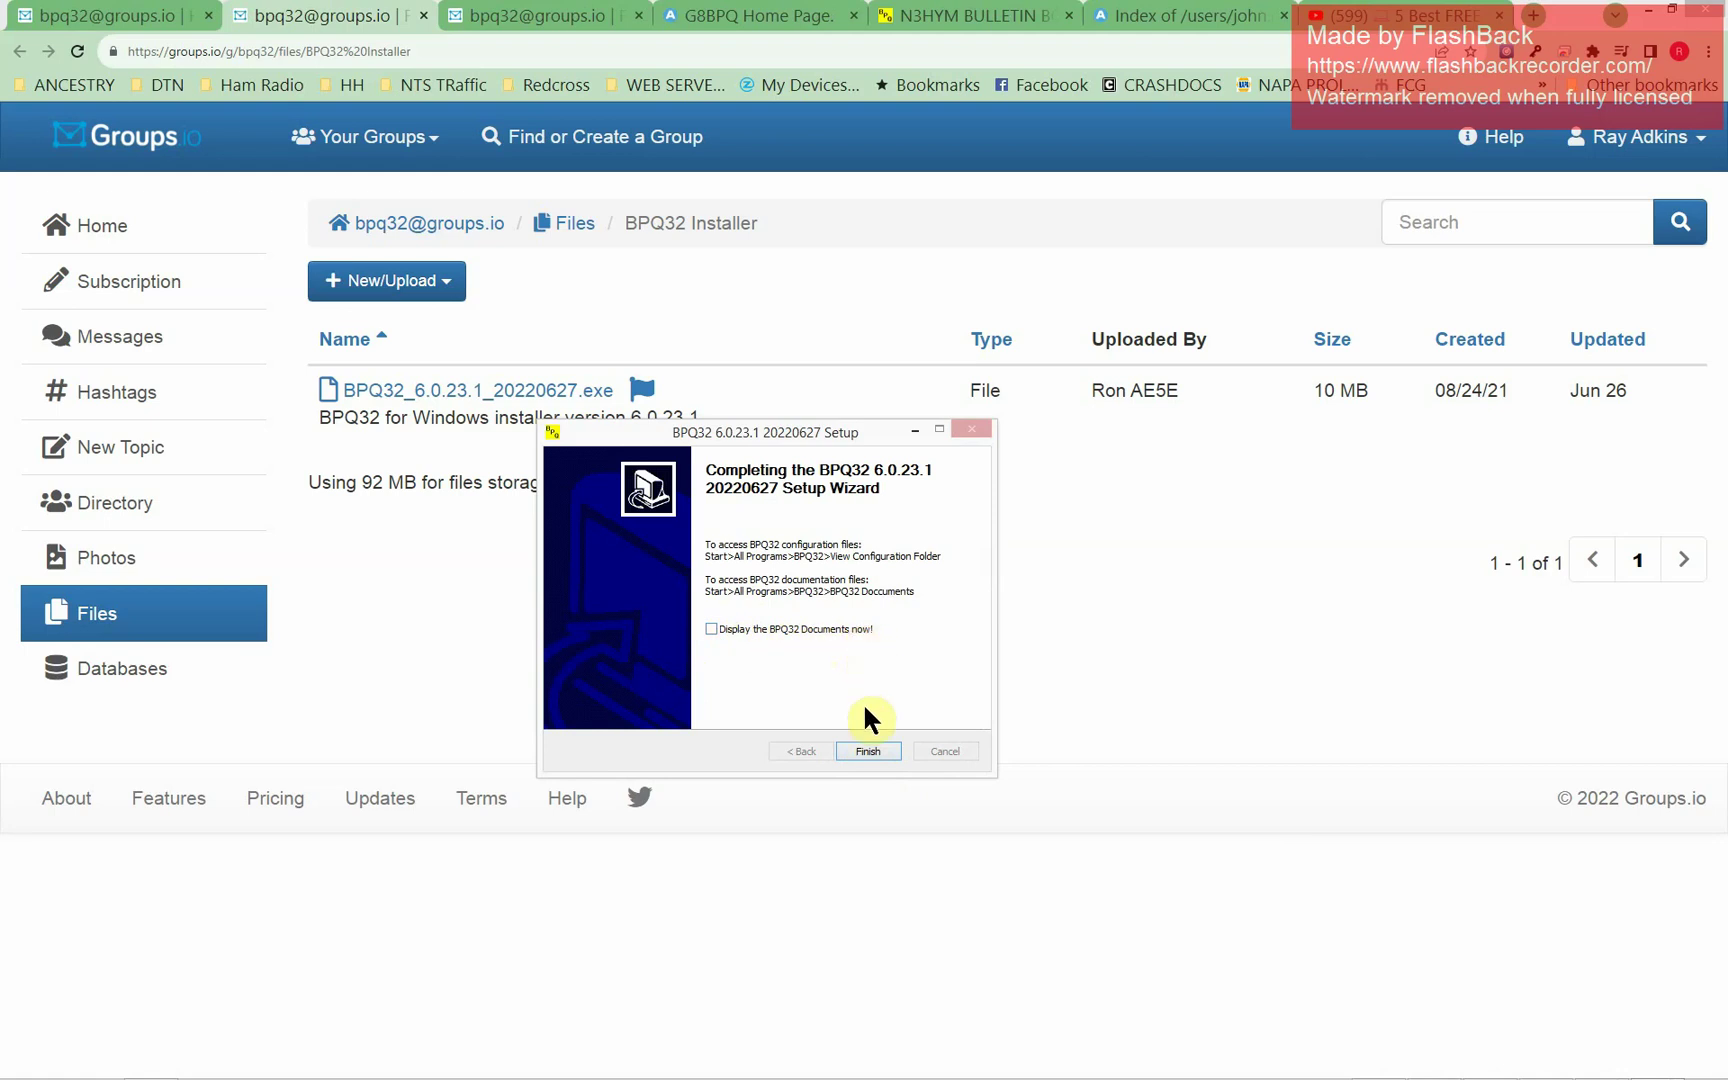
pyautogui.click(875, 750)
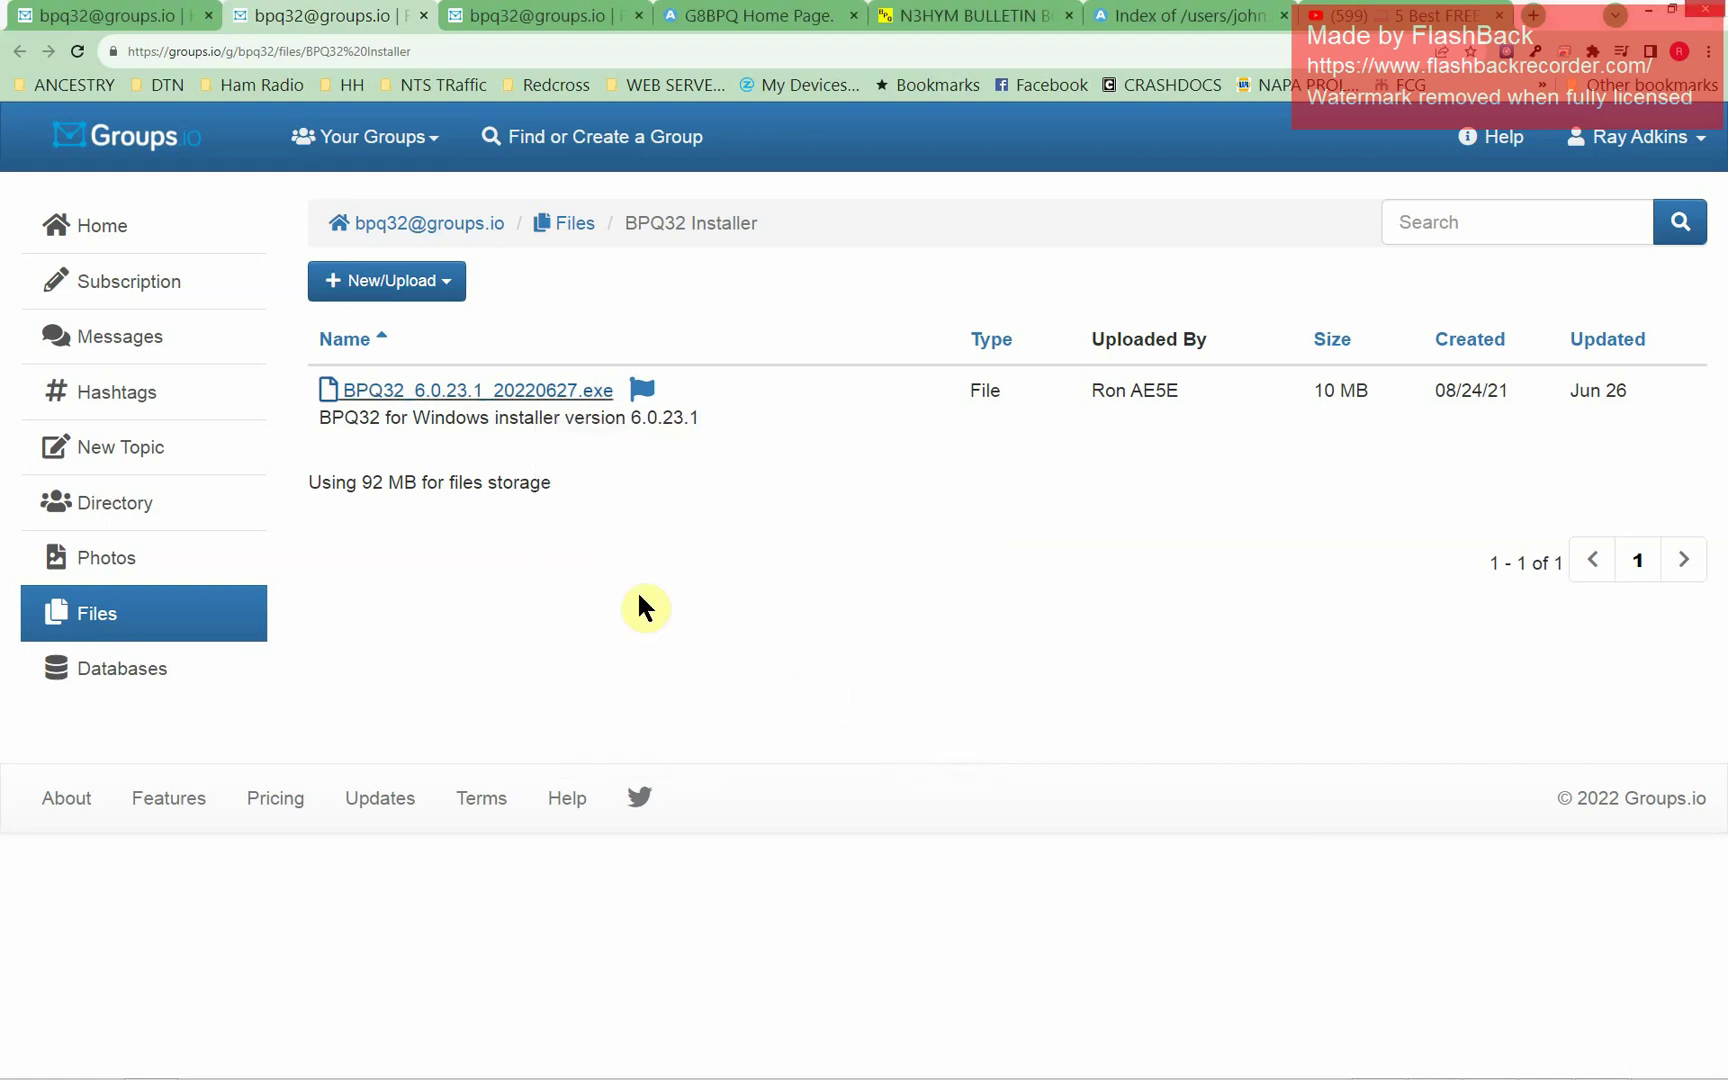
pyautogui.click(208, 16)
pyautogui.click(207, 16)
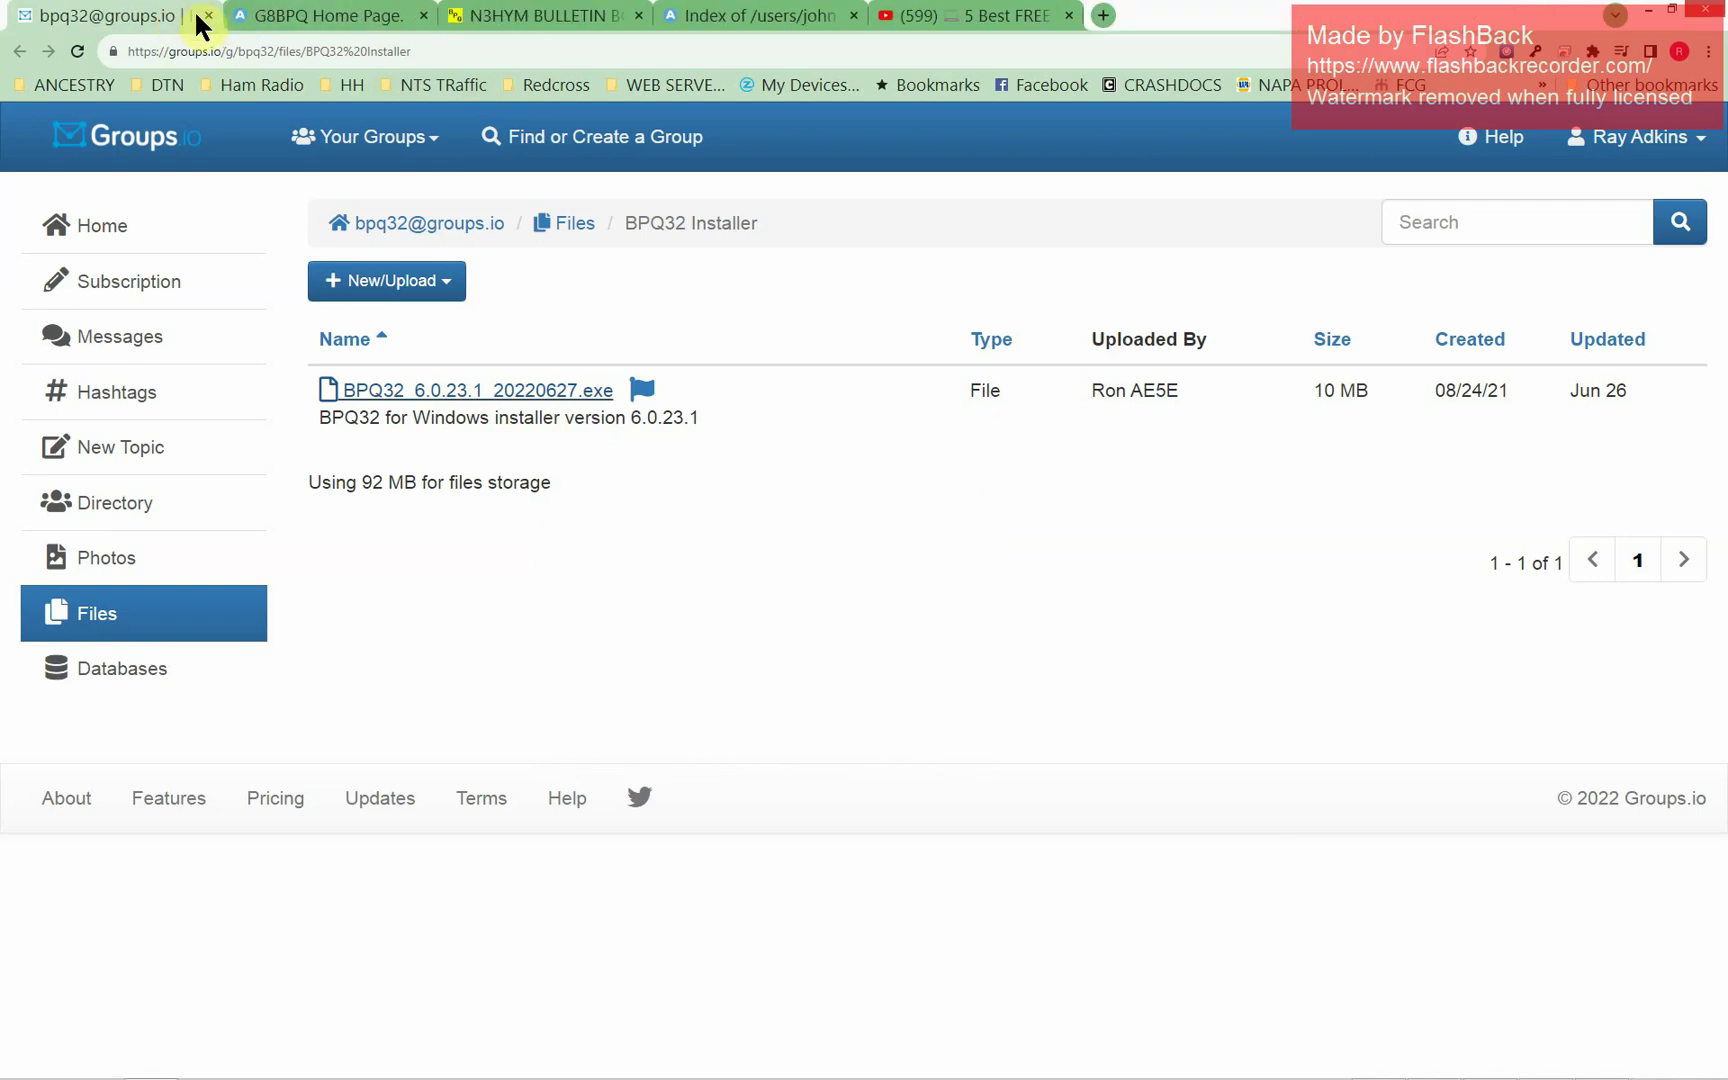
pyautogui.click(205, 16)
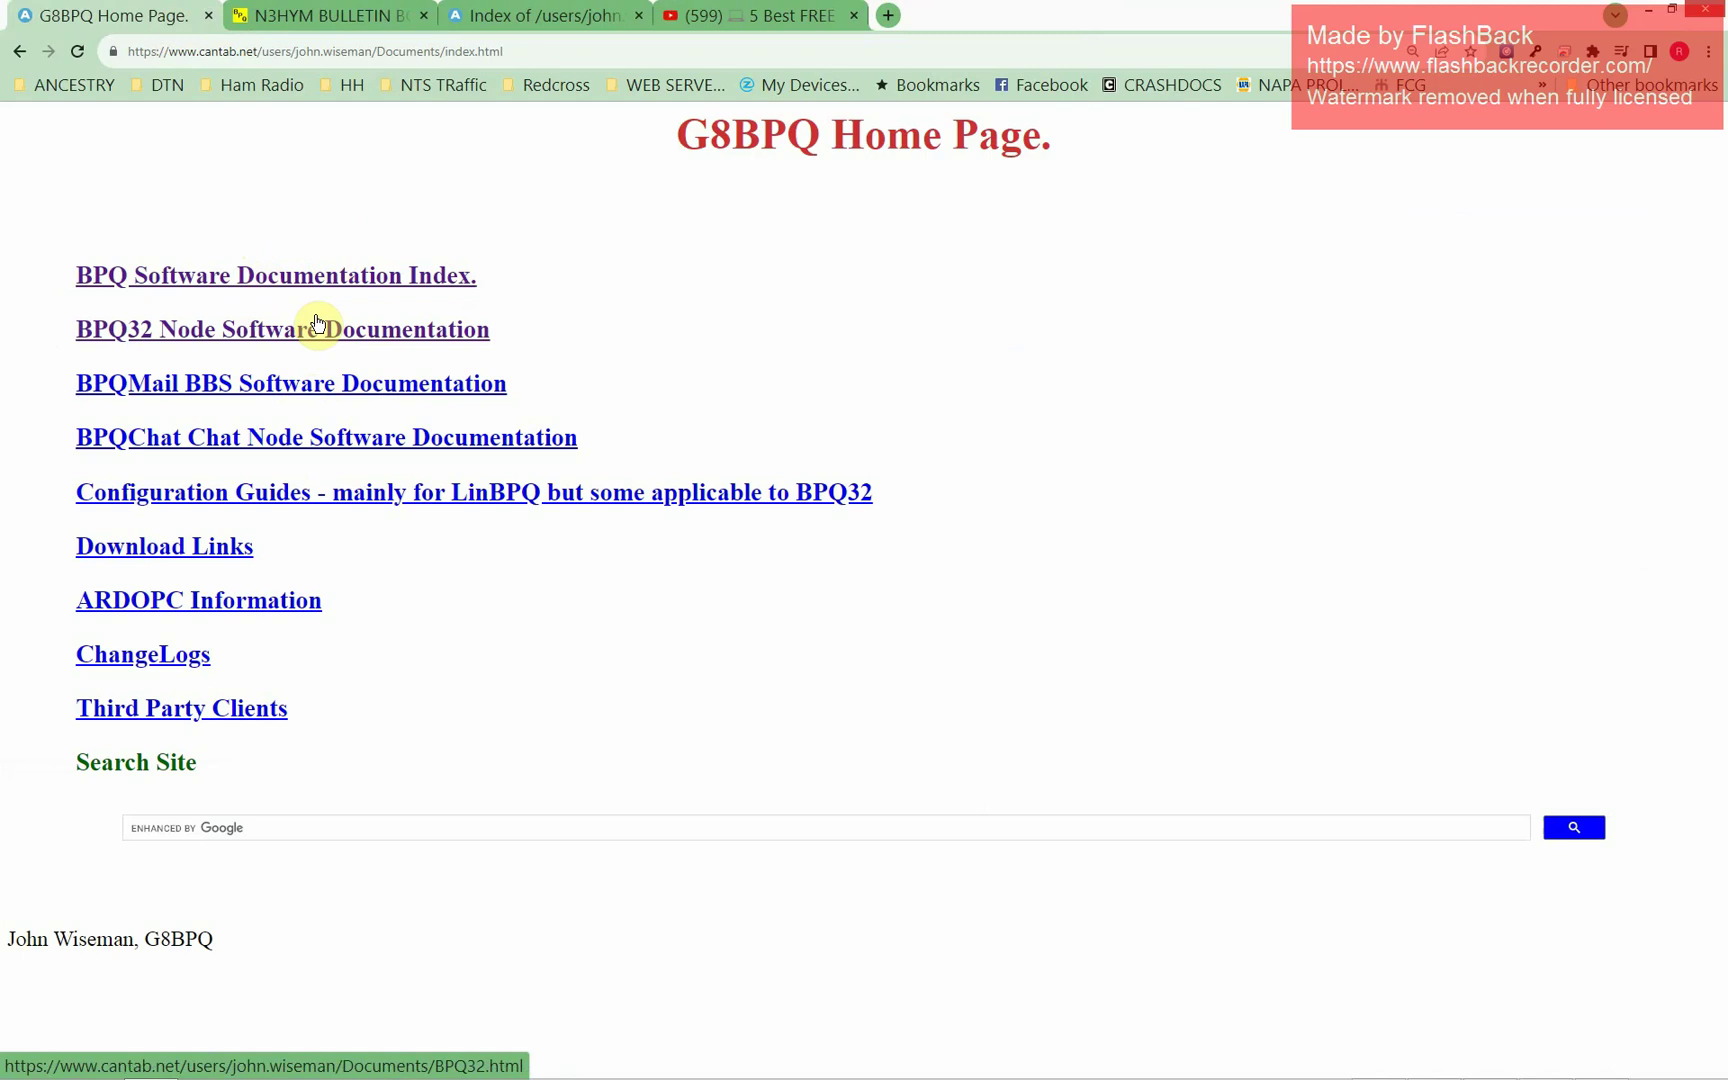
# Through the download links, go up from the LatestInstaller folder to the Downloads directory and download BPQConfigGen.zip
pyautogui.click(167, 553)
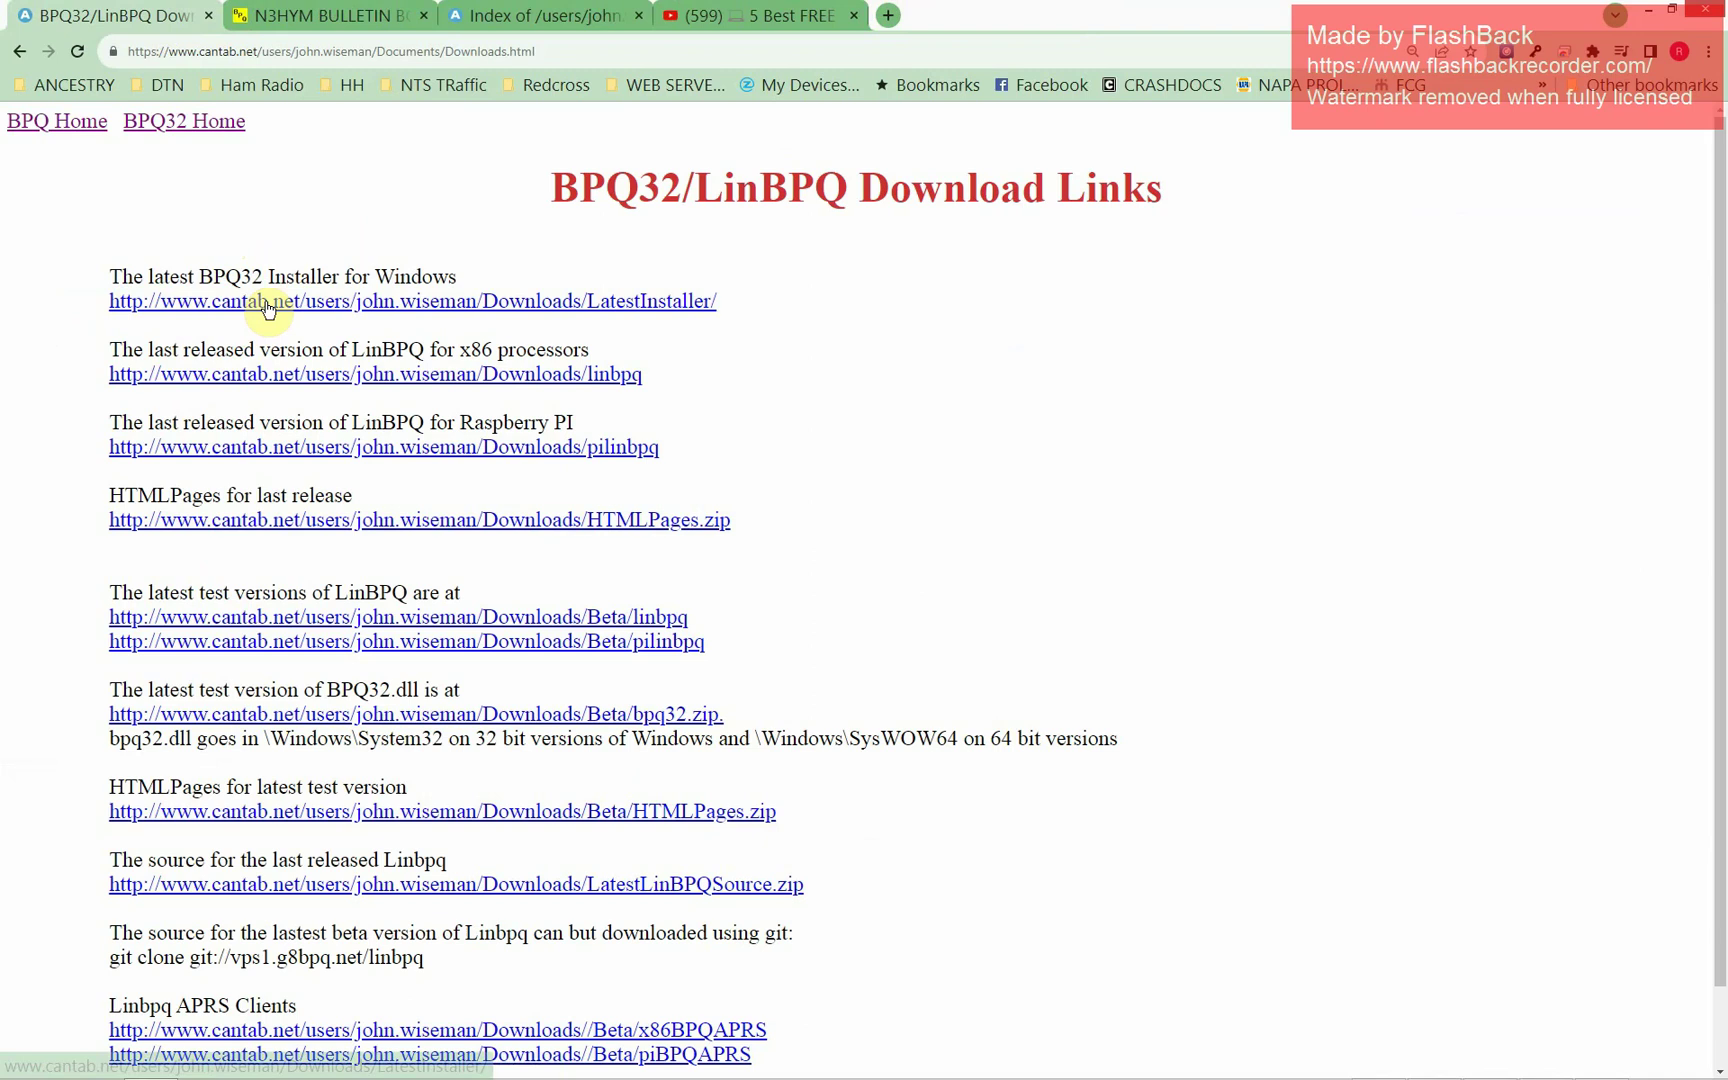
pyautogui.click(222, 299)
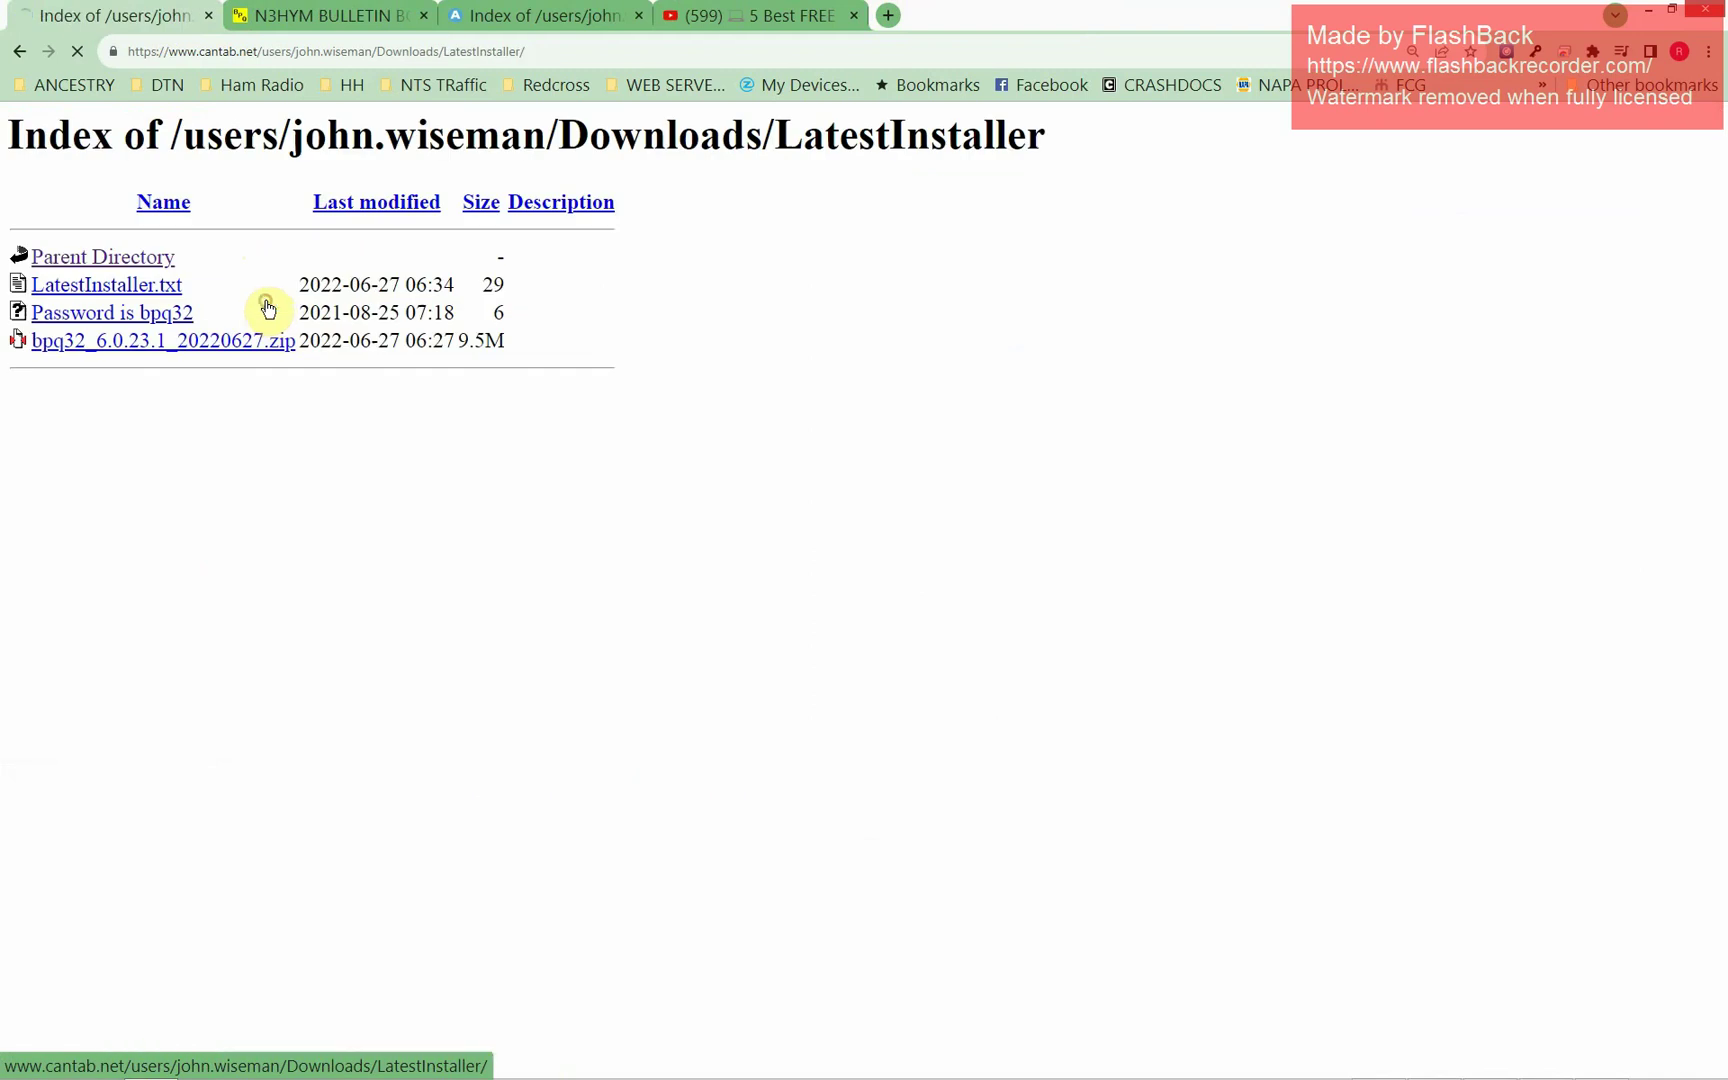
pyautogui.click(94, 258)
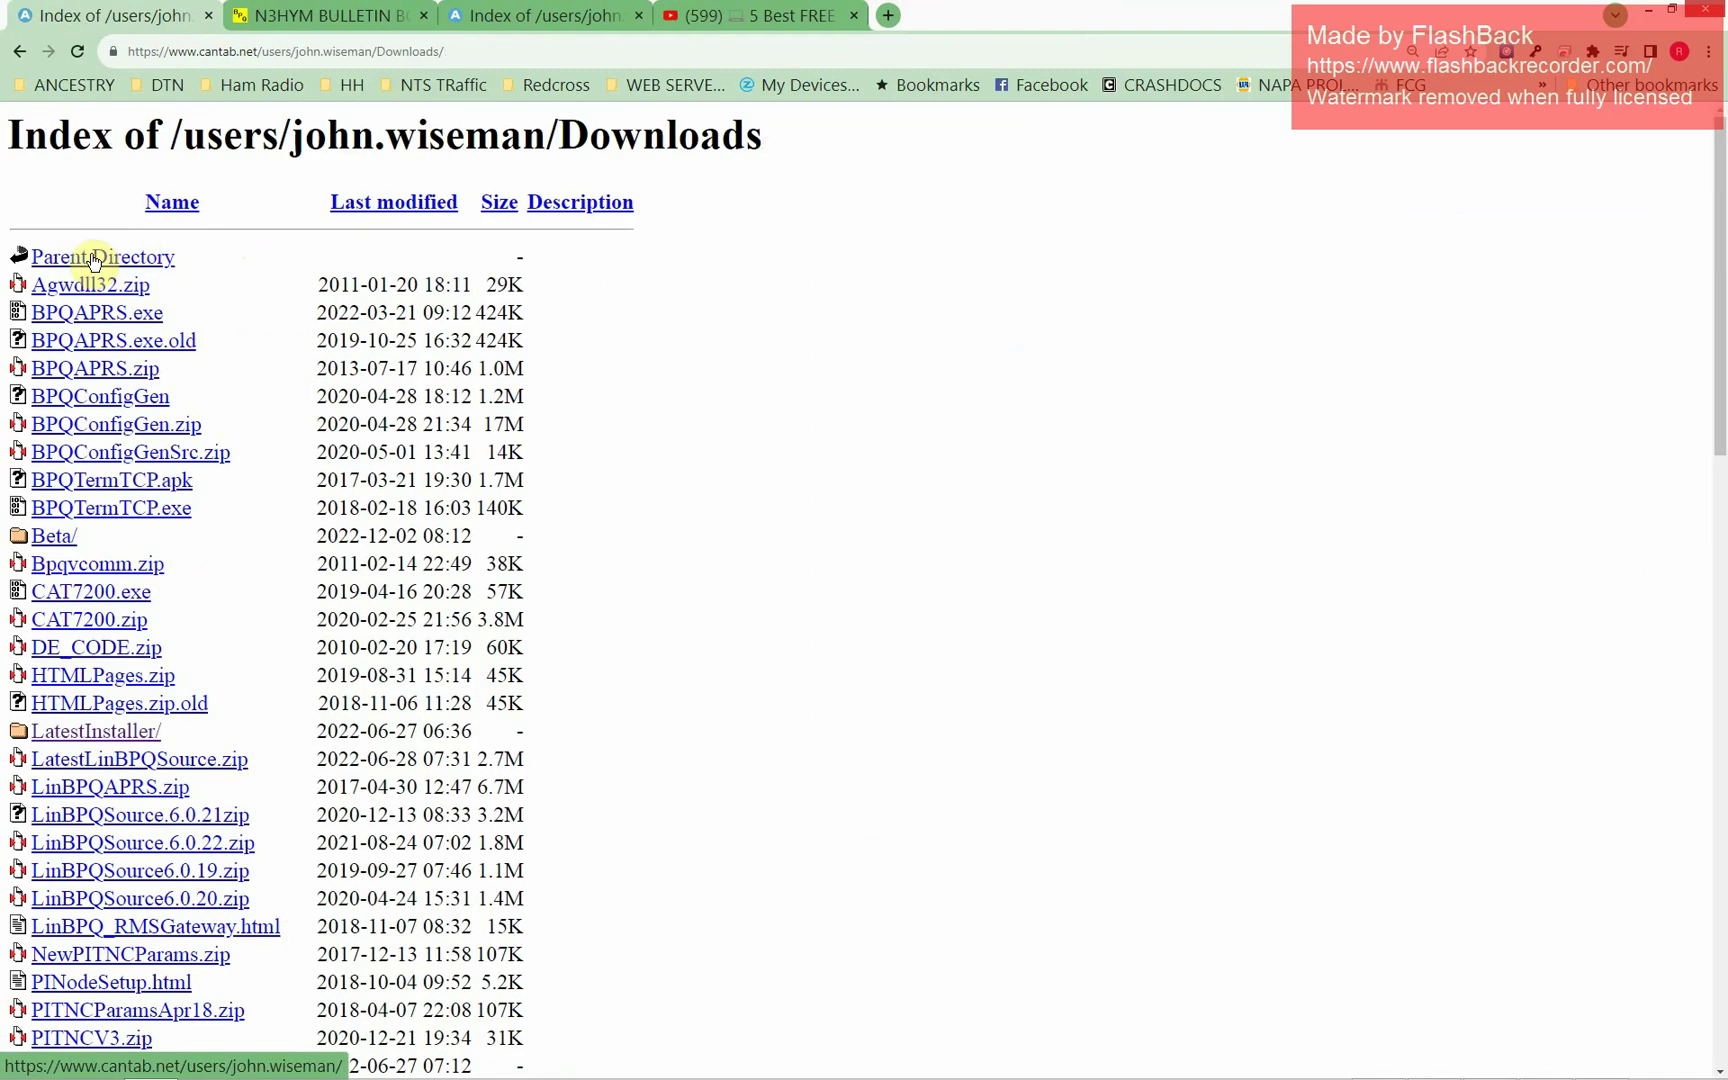
pyautogui.click(111, 434)
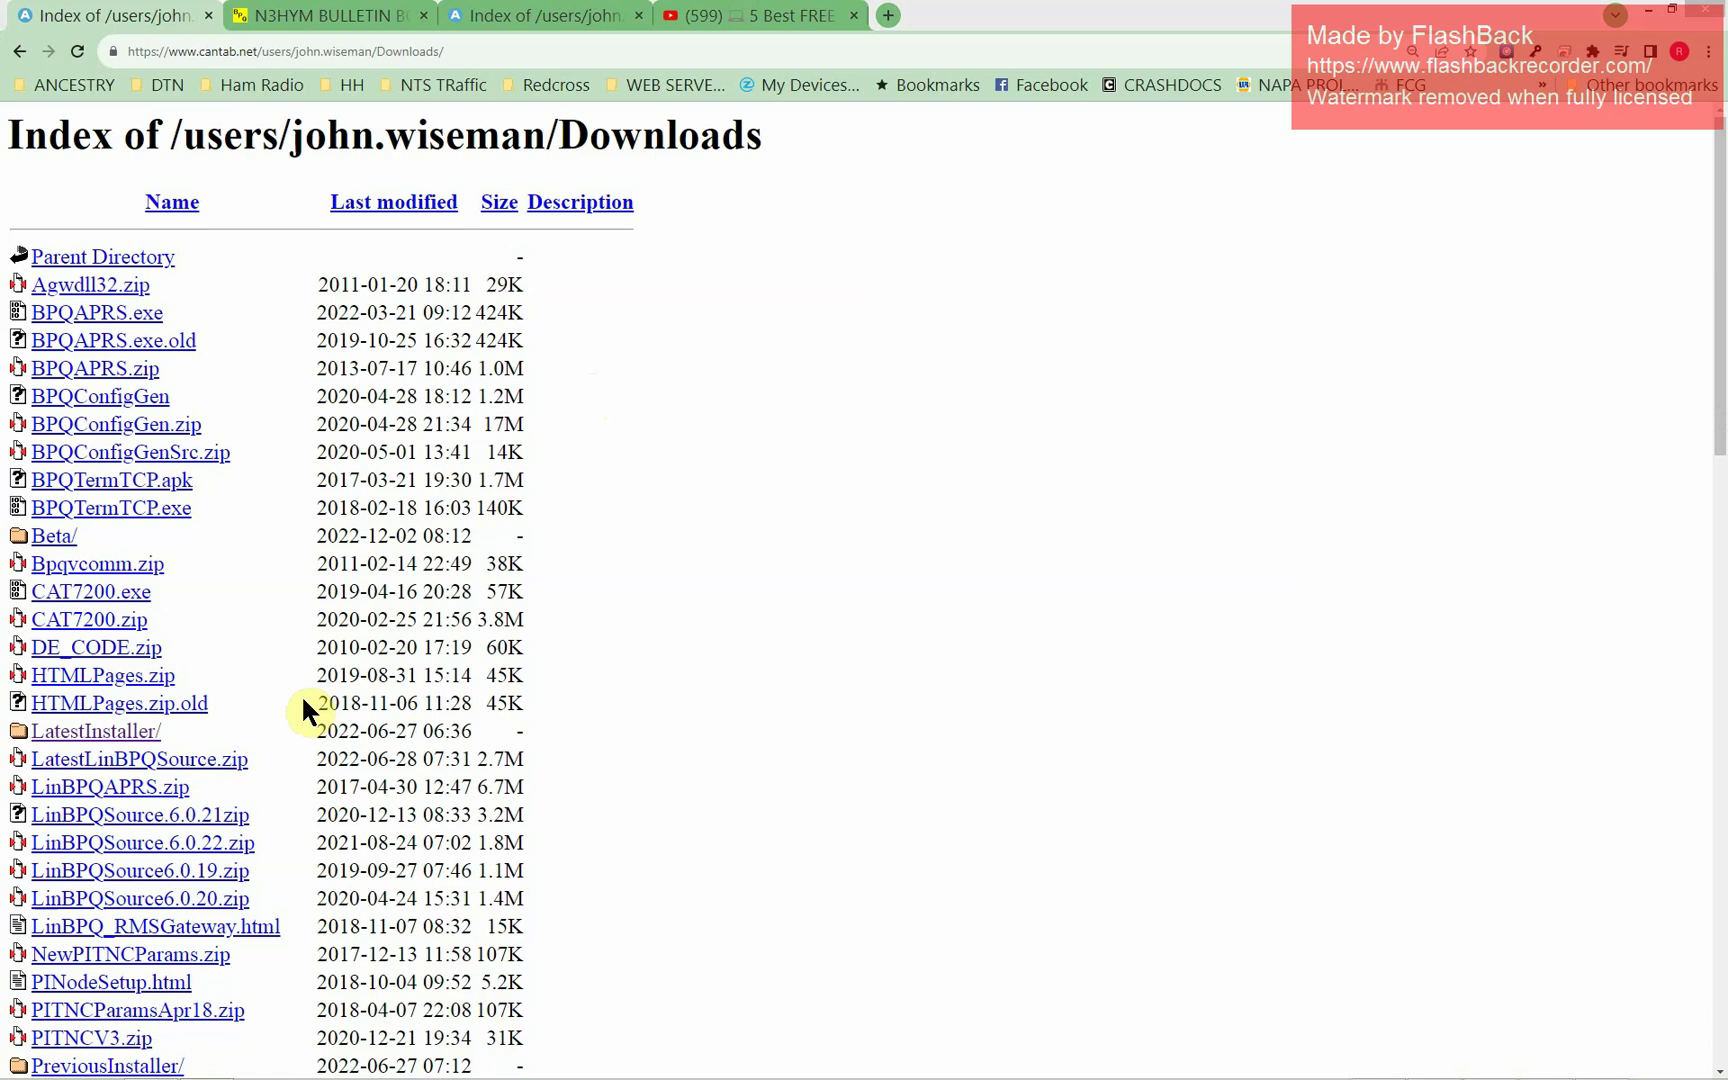
# Open BPQConfigGen (1).zip from the browser's download list and extract all its files to the default folder
pyautogui.moveTo(150, 1075)
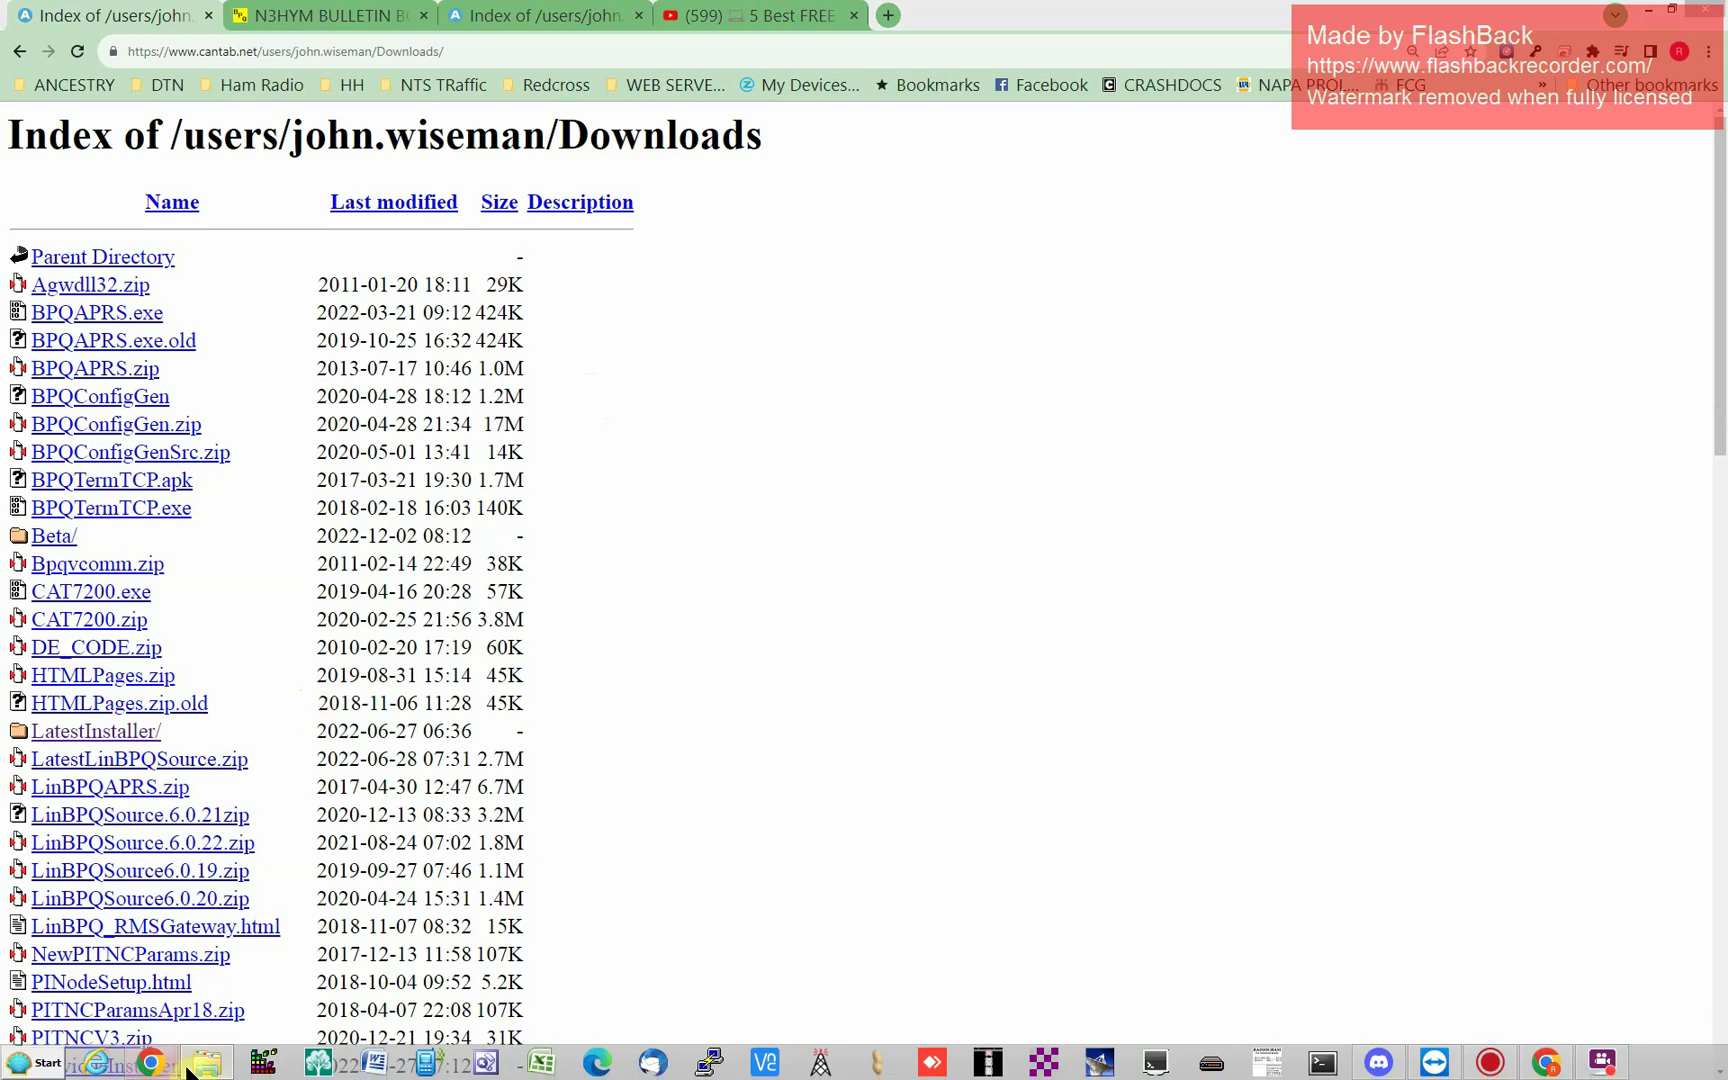
pyautogui.click(1708, 51)
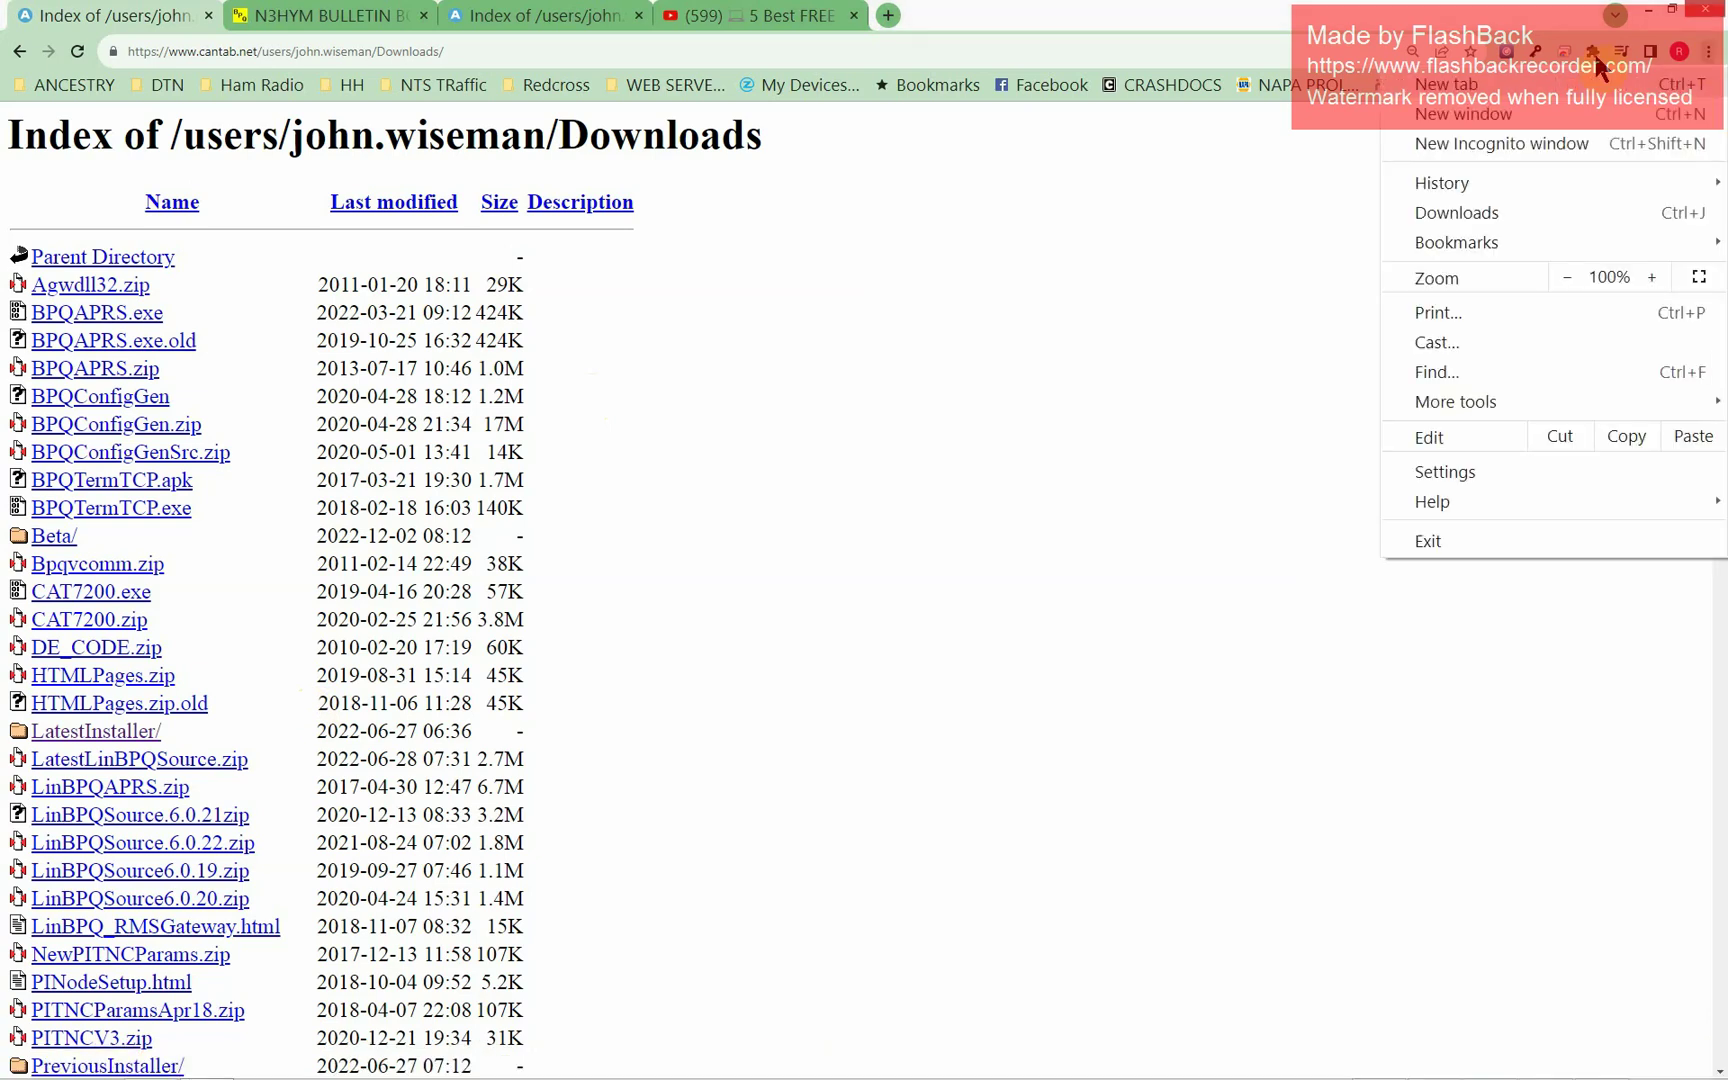
pyautogui.click(1457, 212)
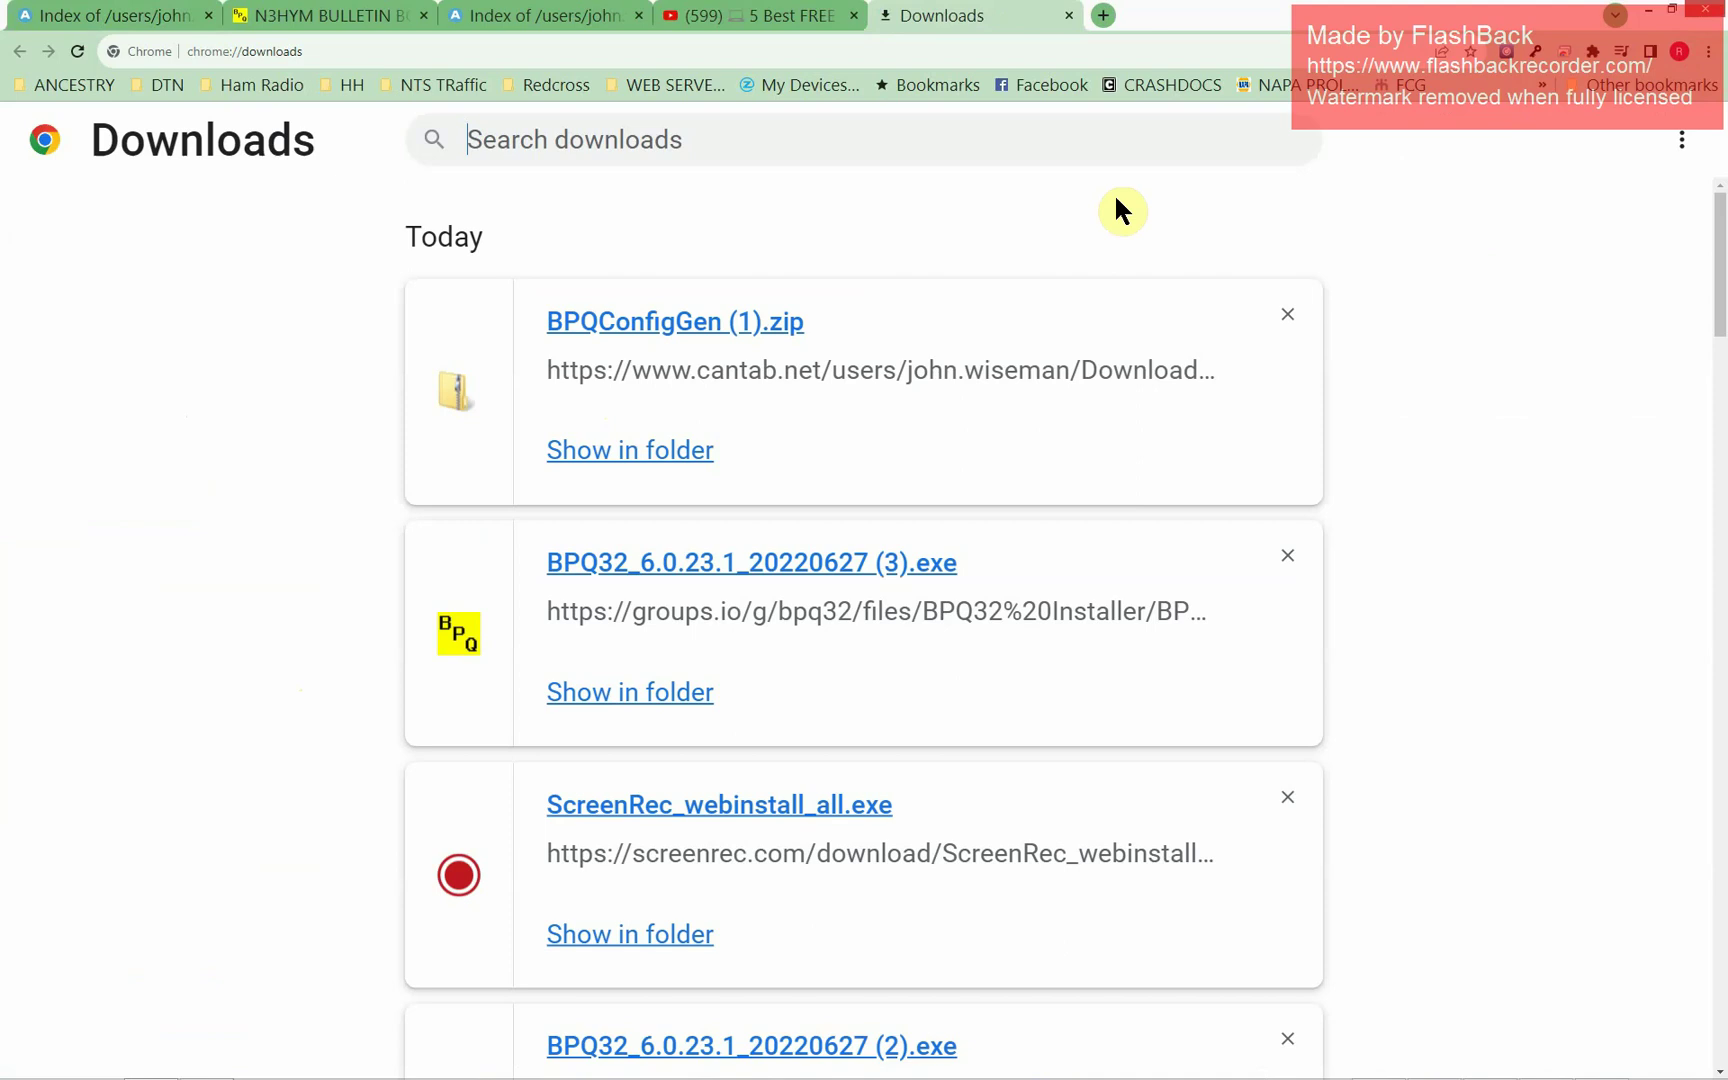
pyautogui.click(630, 333)
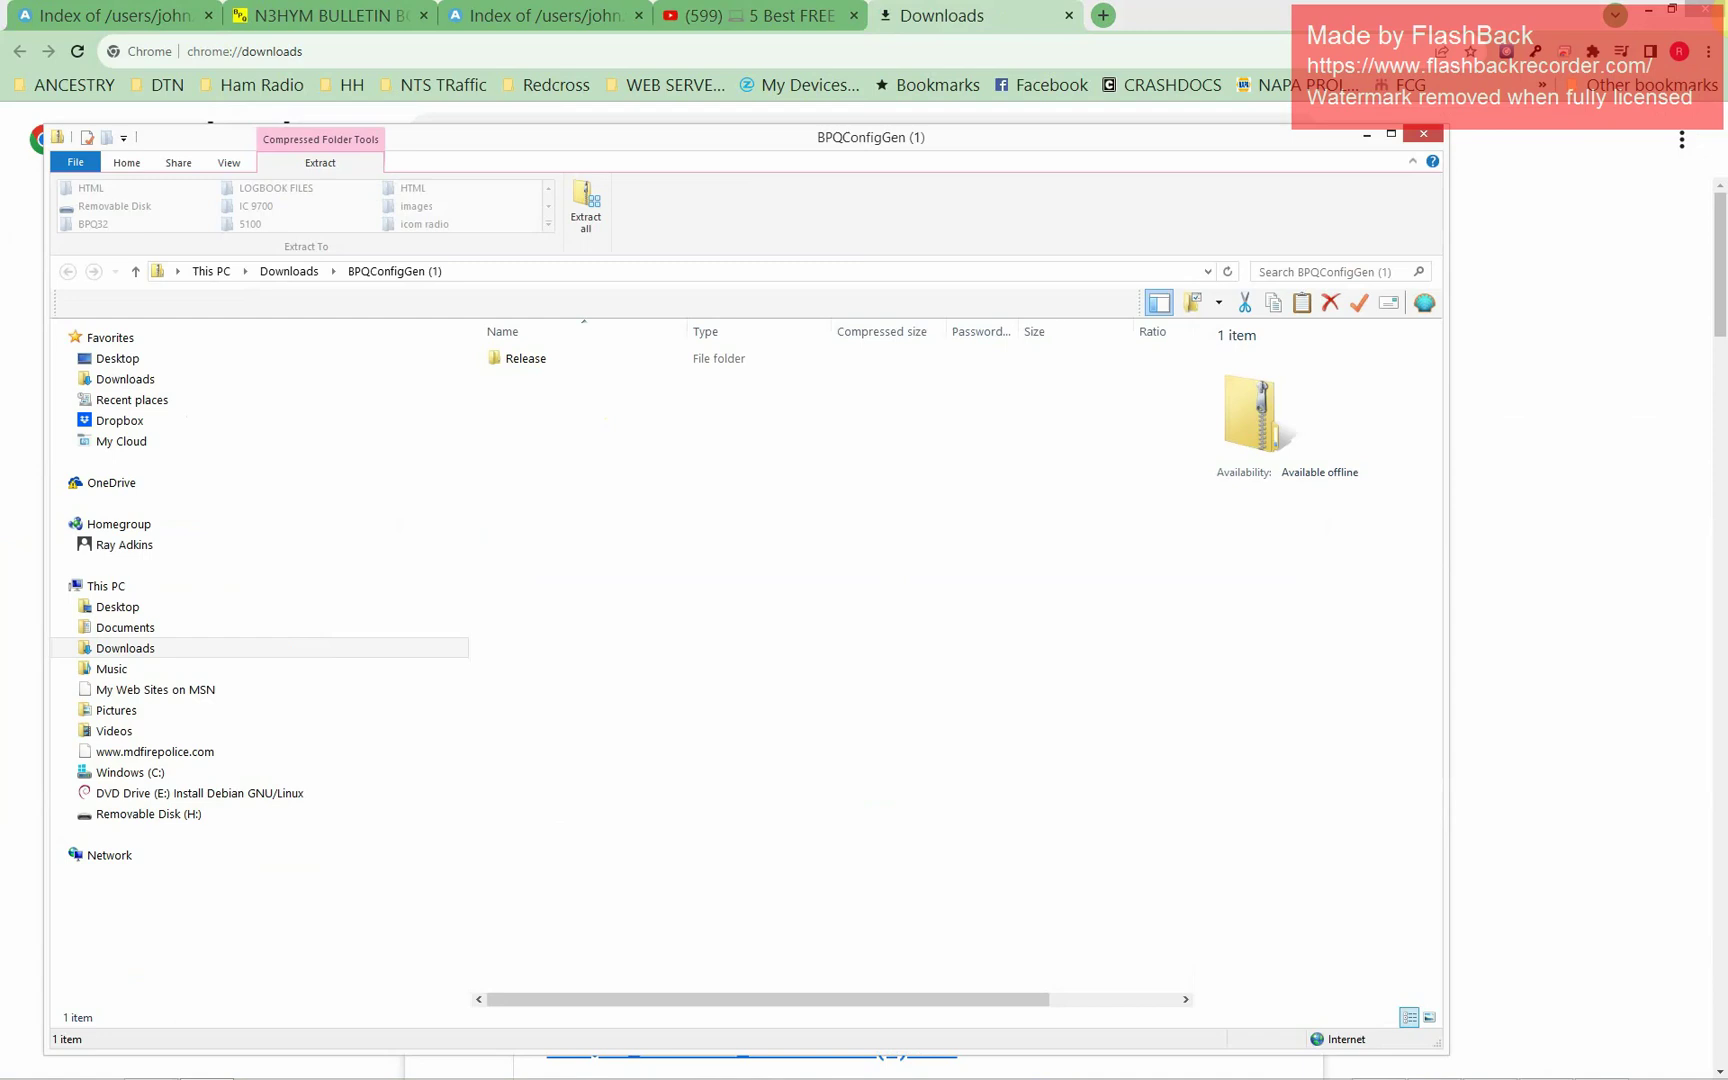
pyautogui.moveTo(606, 137); pyautogui.dragTo(707, 139)
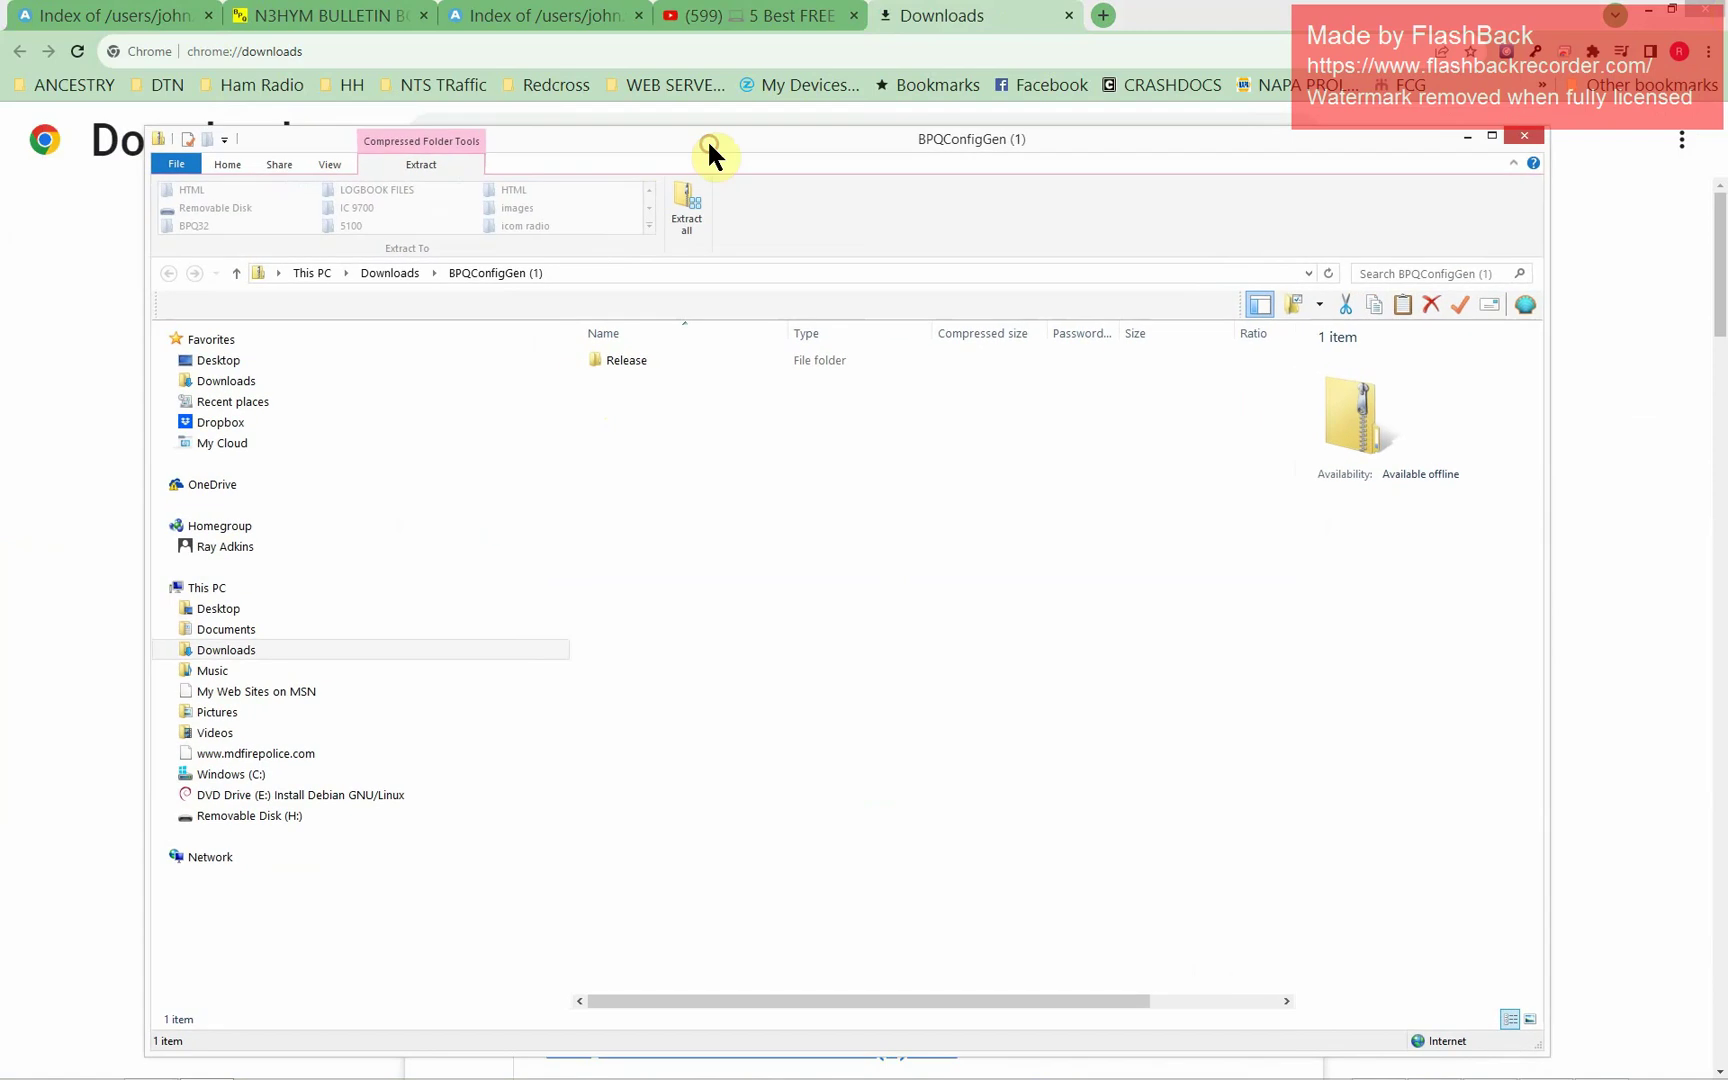
pyautogui.click(695, 207)
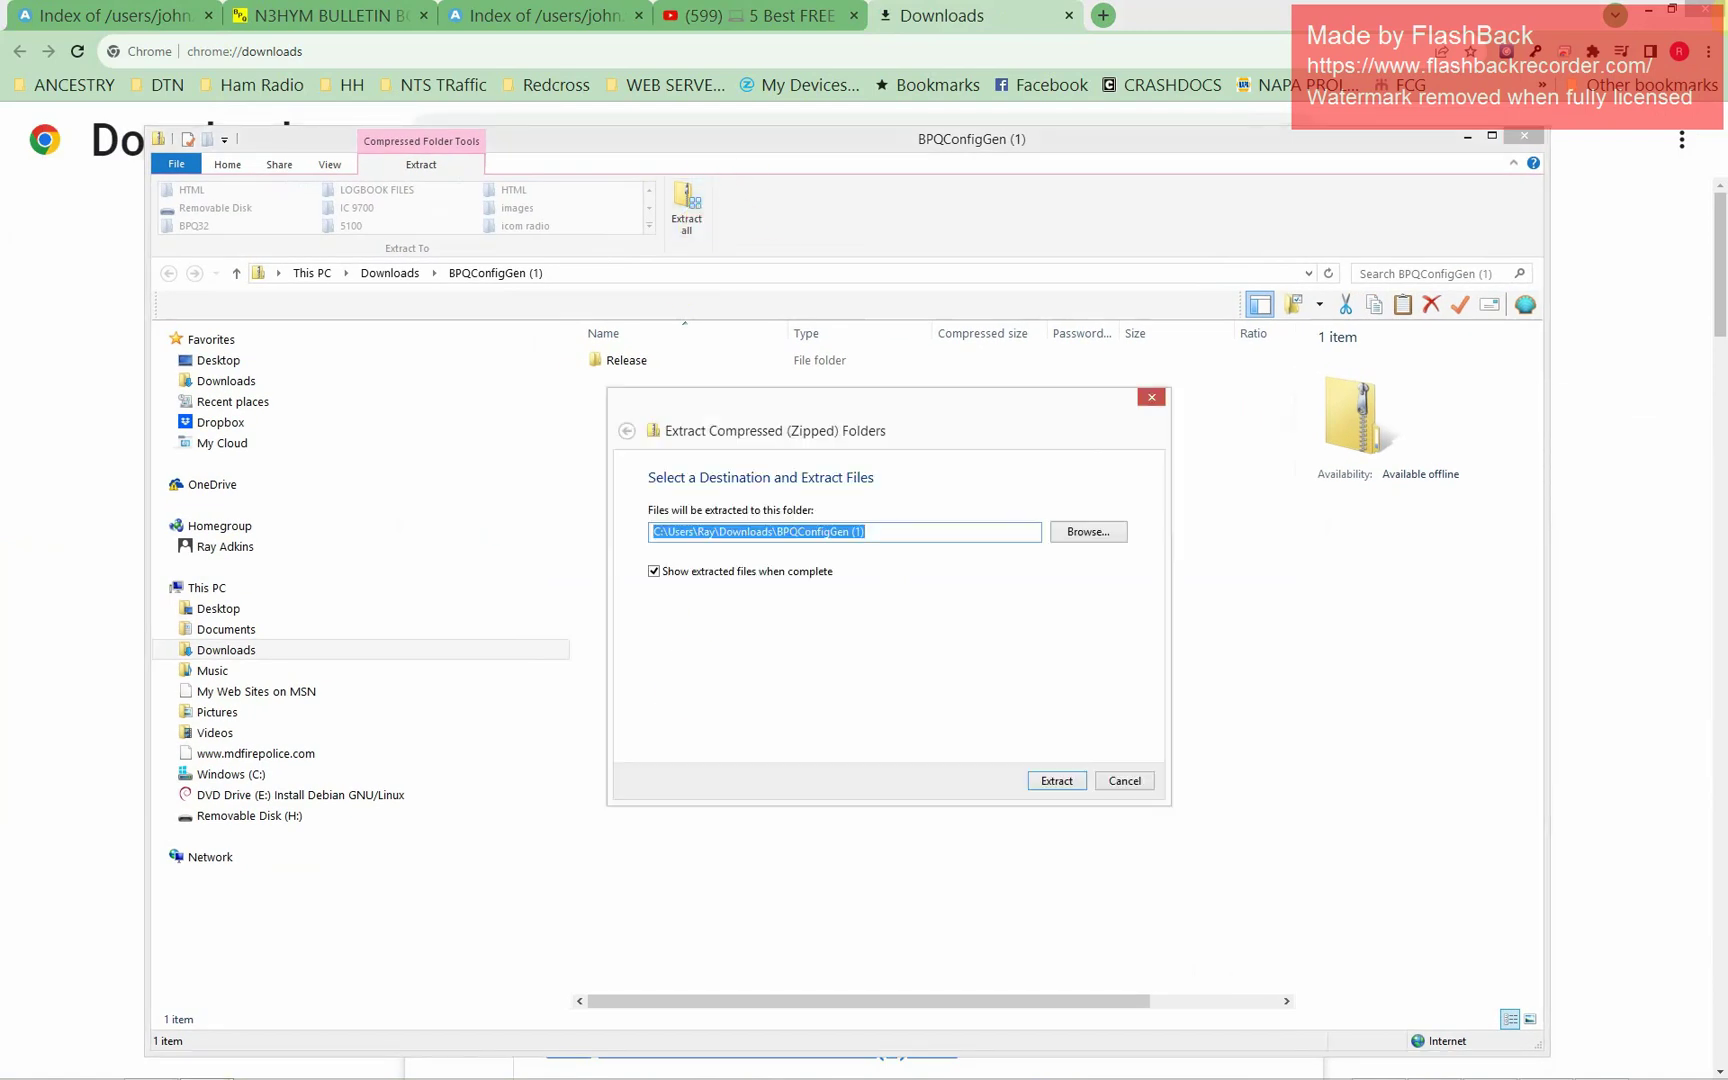
pyautogui.click(1012, 778)
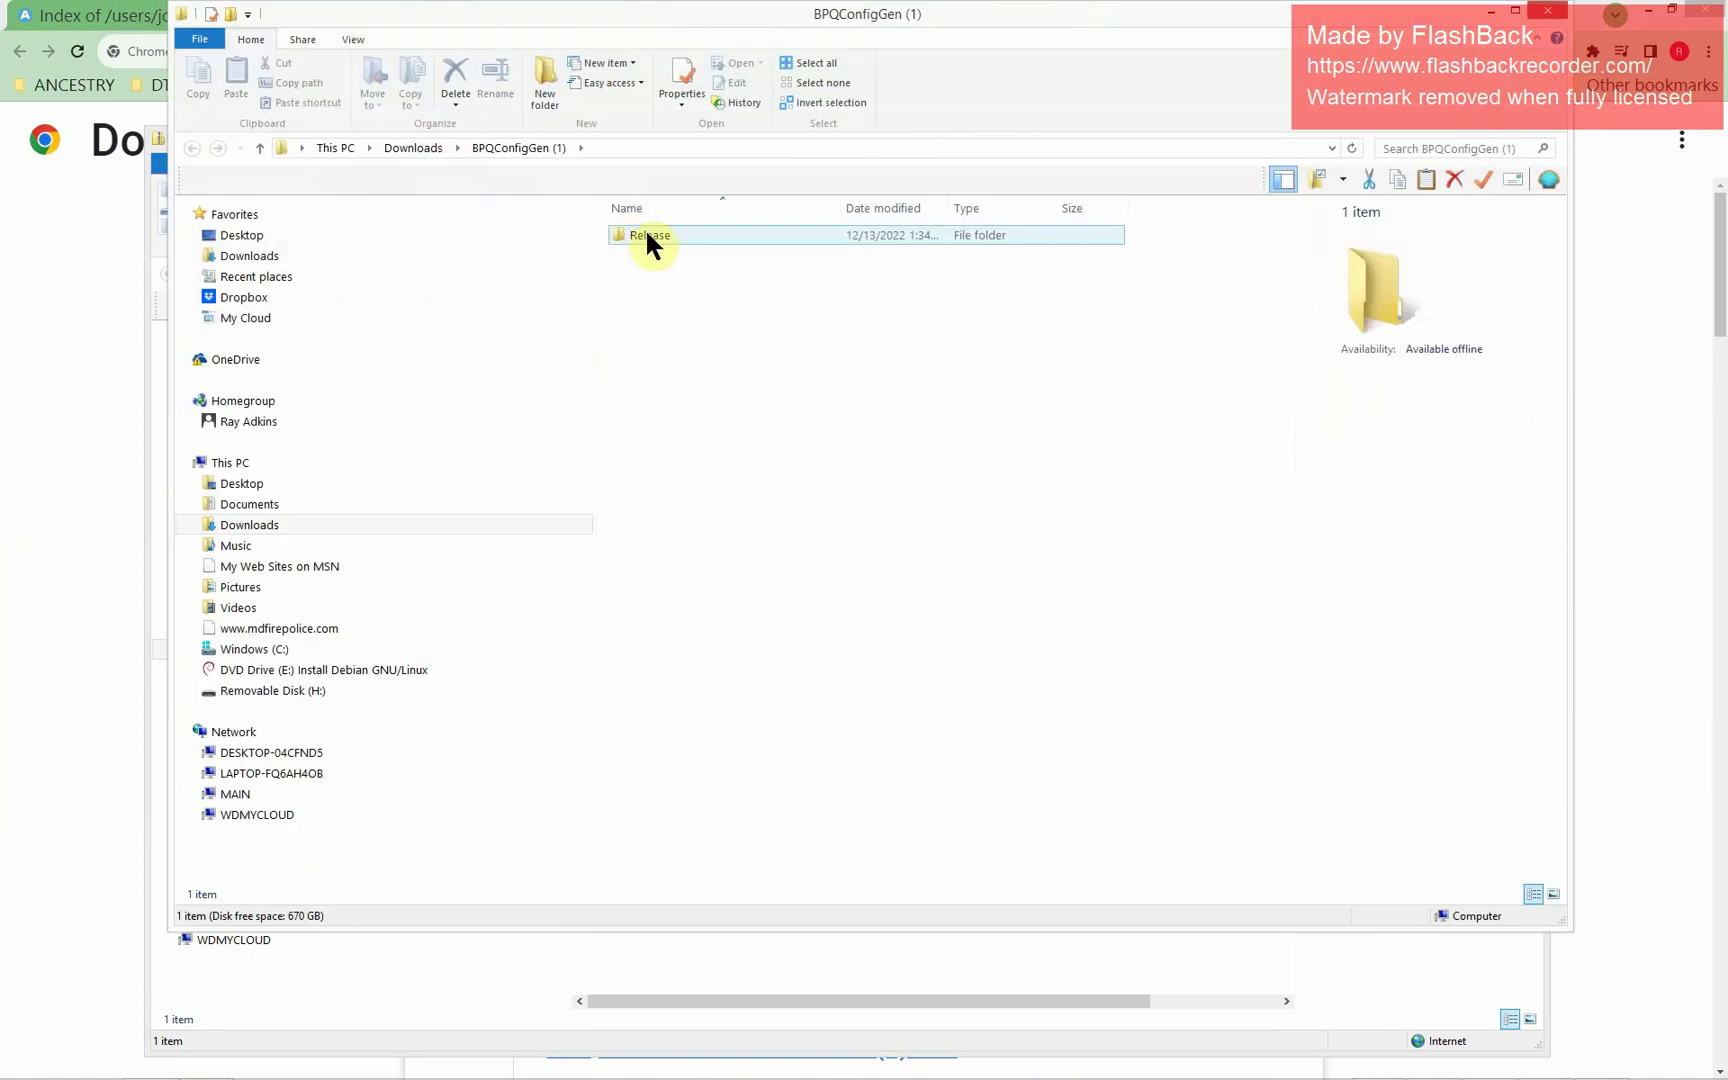
# Run the BPQConfigGen application from the extracted Release folder, allowing it despite the unverified publisher
pyautogui.doubleClick(645, 228)
pyautogui.doubleClick(664, 327)
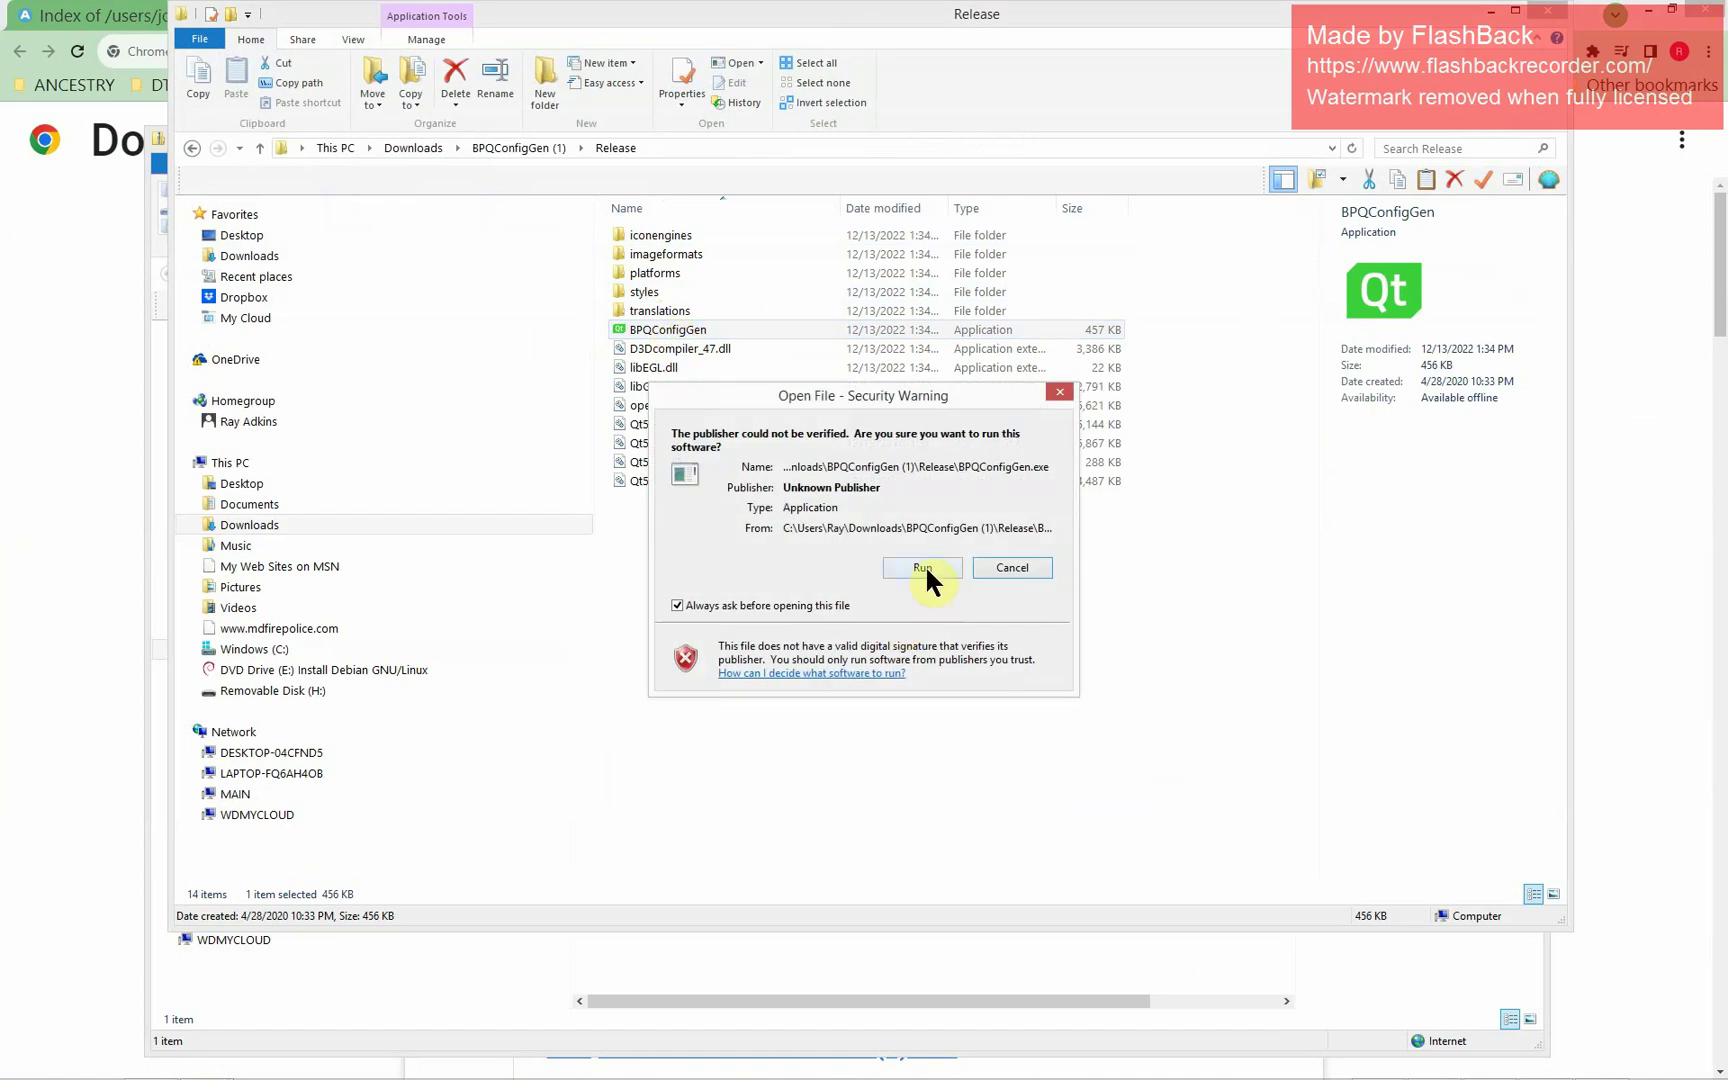
pyautogui.click(924, 566)
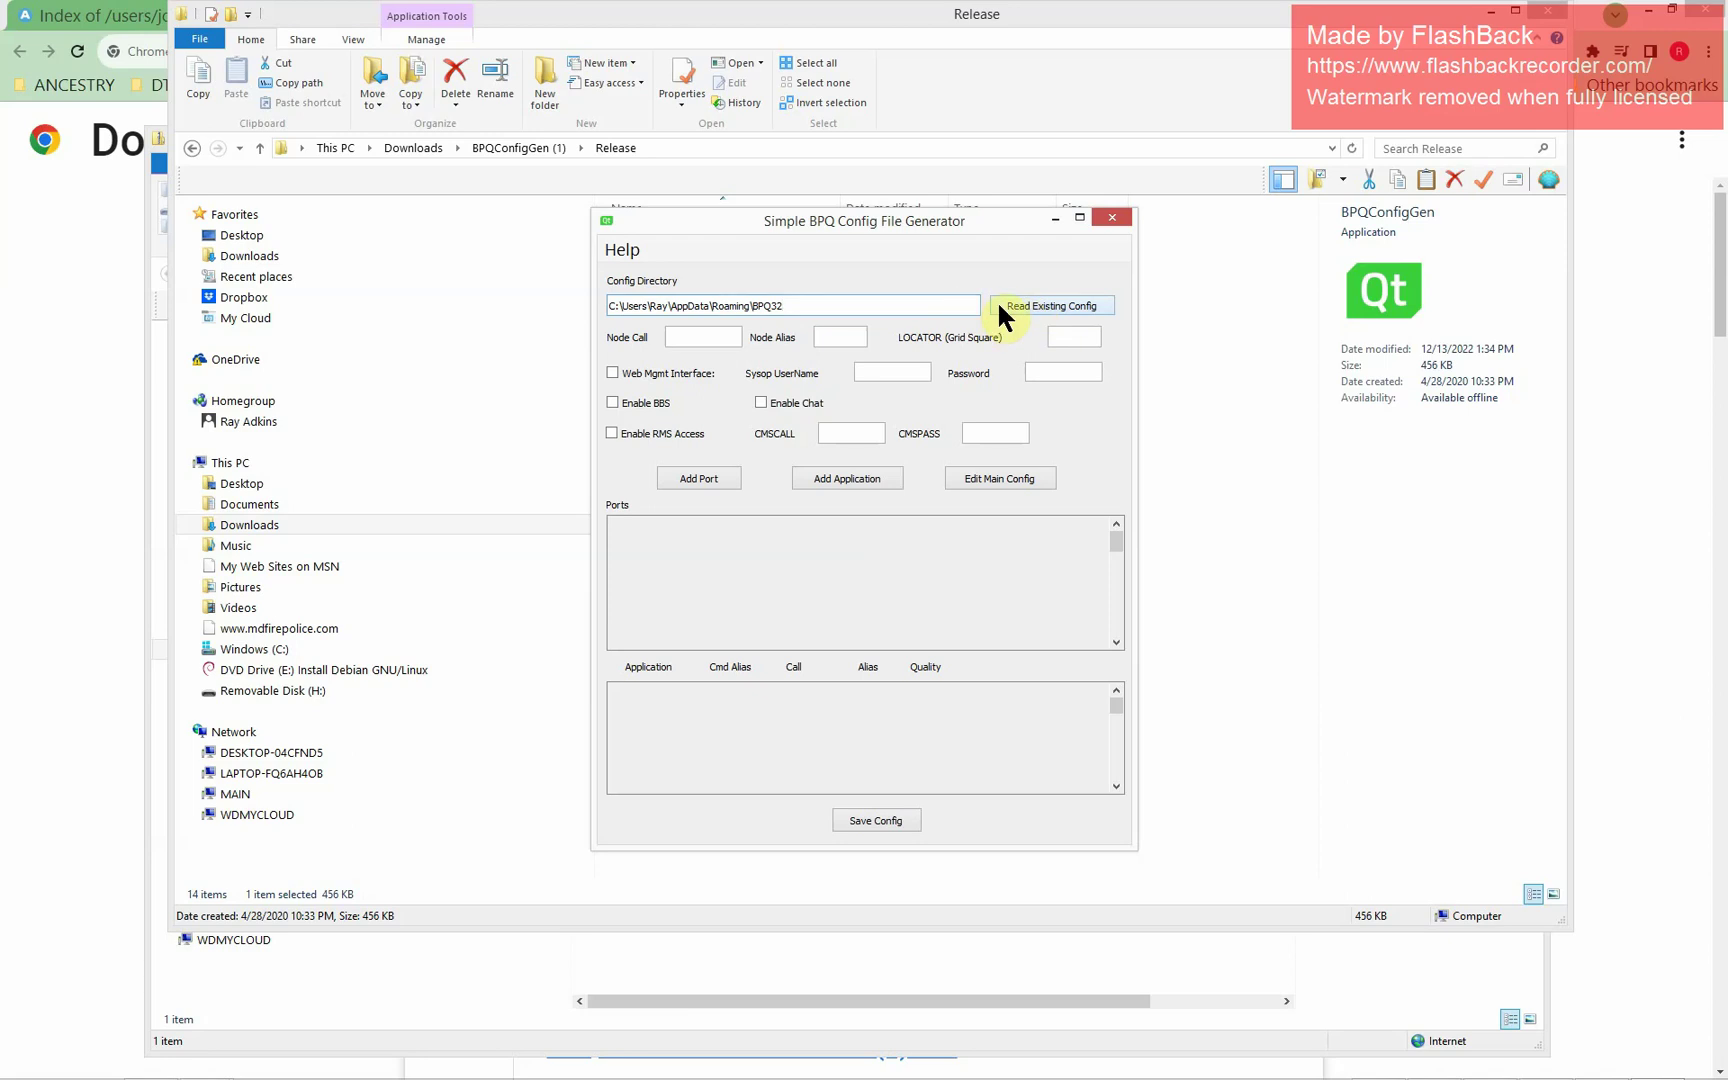
# Load the existing BPQ32 configuration into the generator and set the grid square locator to FM19GK
pyautogui.click(1044, 302)
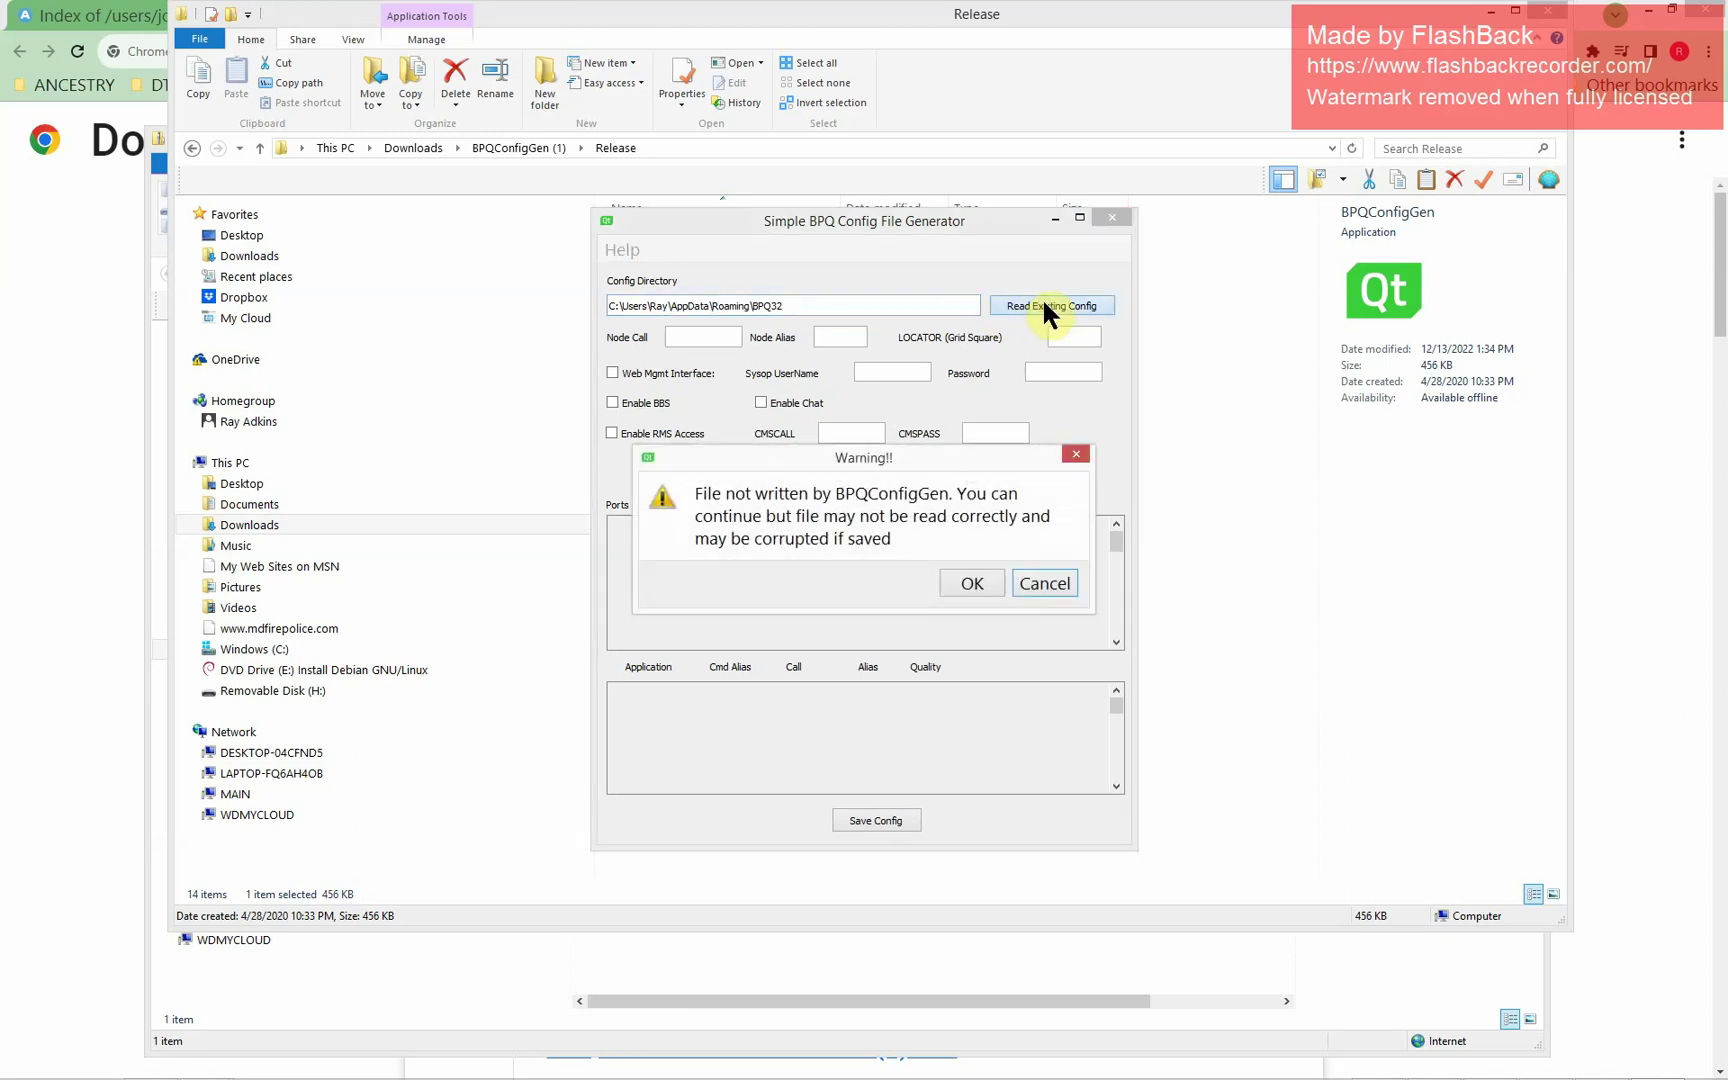
pyautogui.click(970, 580)
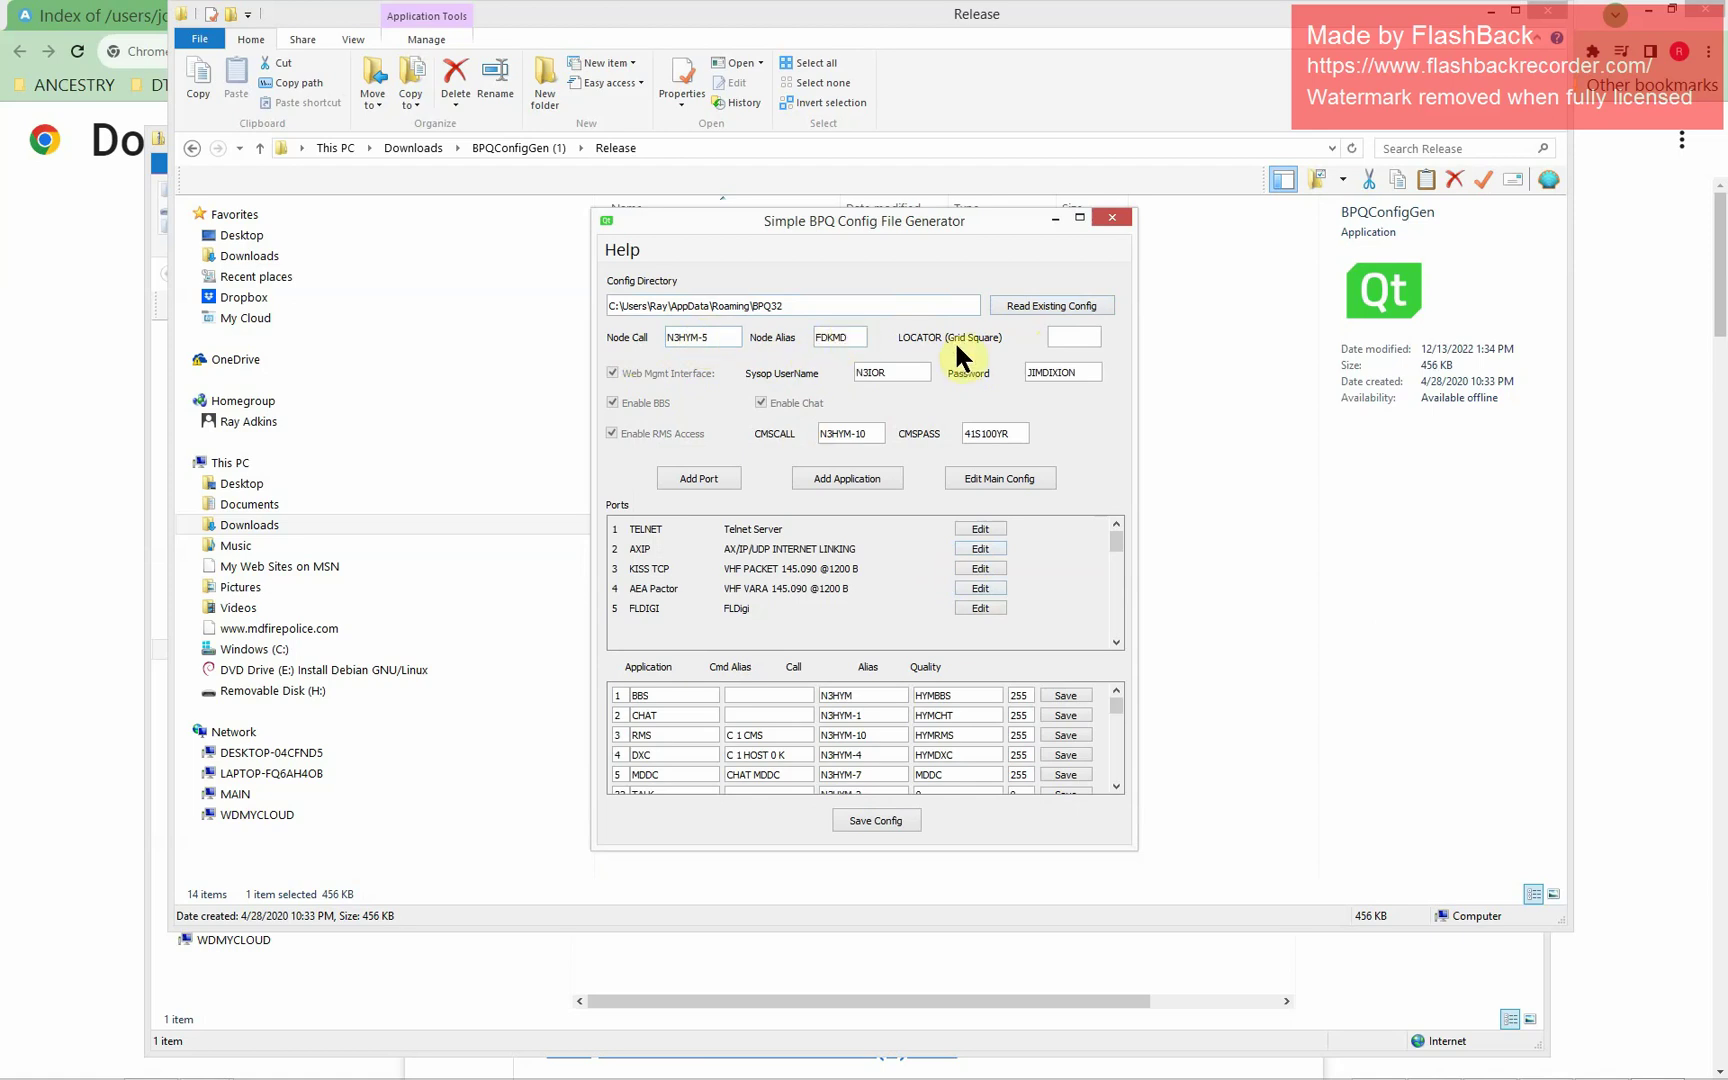
pyautogui.click(1063, 337)
pyautogui.write('FM19GK')
# Change the sysop user name to N3HYM and clear the sysop password
pyautogui.click(912, 375)
pyautogui.press('BackSpace')
pyautogui.press('BackSpace')
pyautogui.press('BackSpace')
pyautogui.press('BackSpace')
pyautogui.press('BackSpace')
pyautogui.write('N3HYM')
pyautogui.press('Tab')
pyautogui.press('BackSpace')
# Start adding a new port as number 6, look through the available port types and choose FLDIGI
pyautogui.click(703, 480)
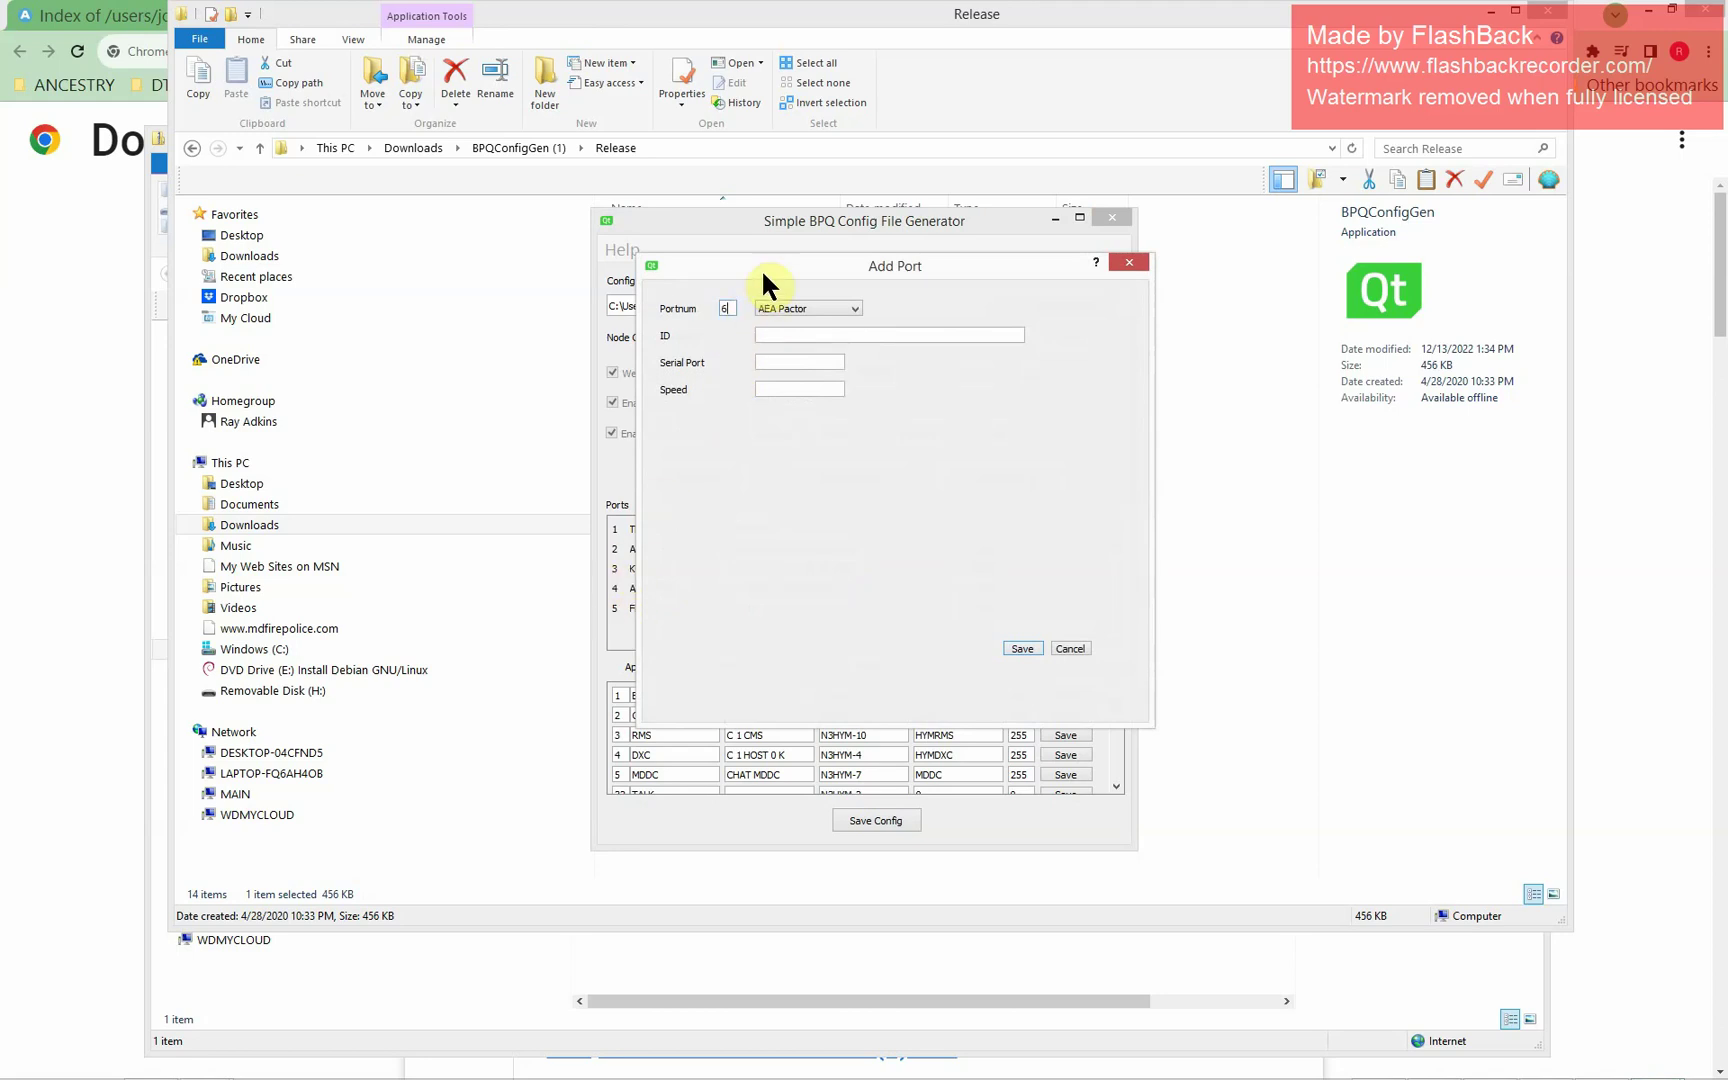
pyautogui.click(853, 307)
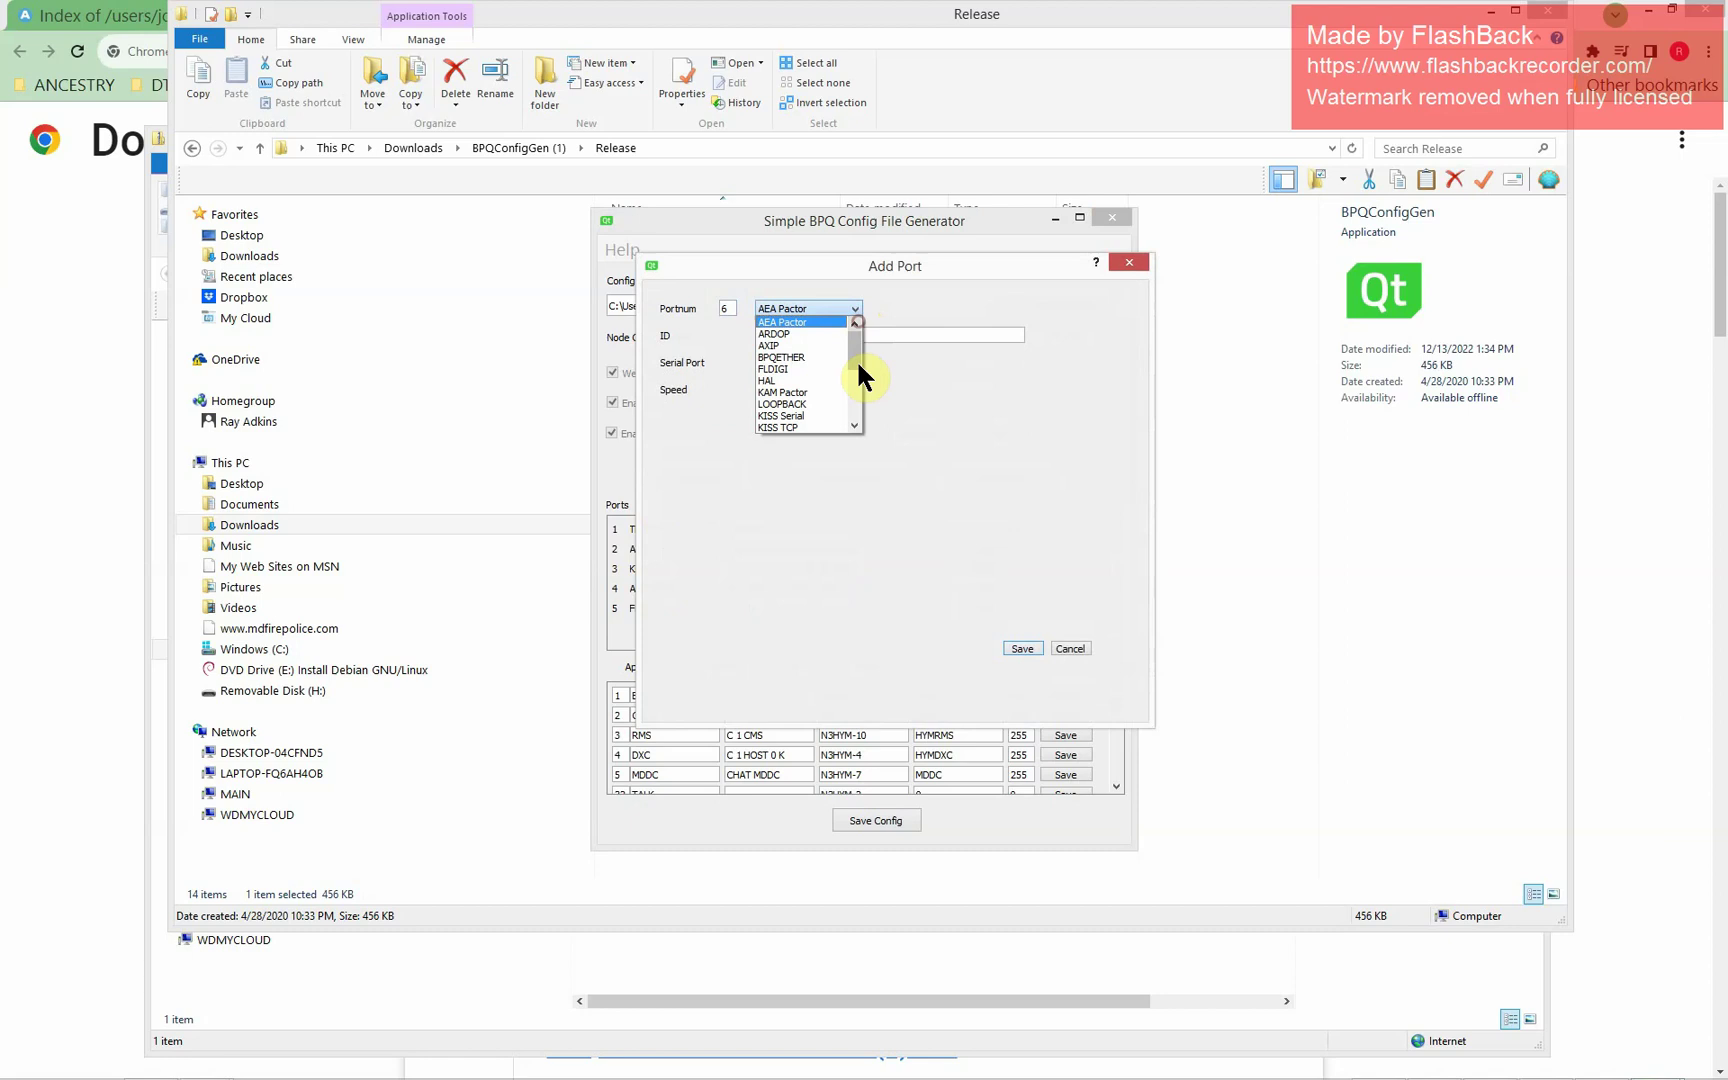
pyautogui.scroll(-6, 850, 420)
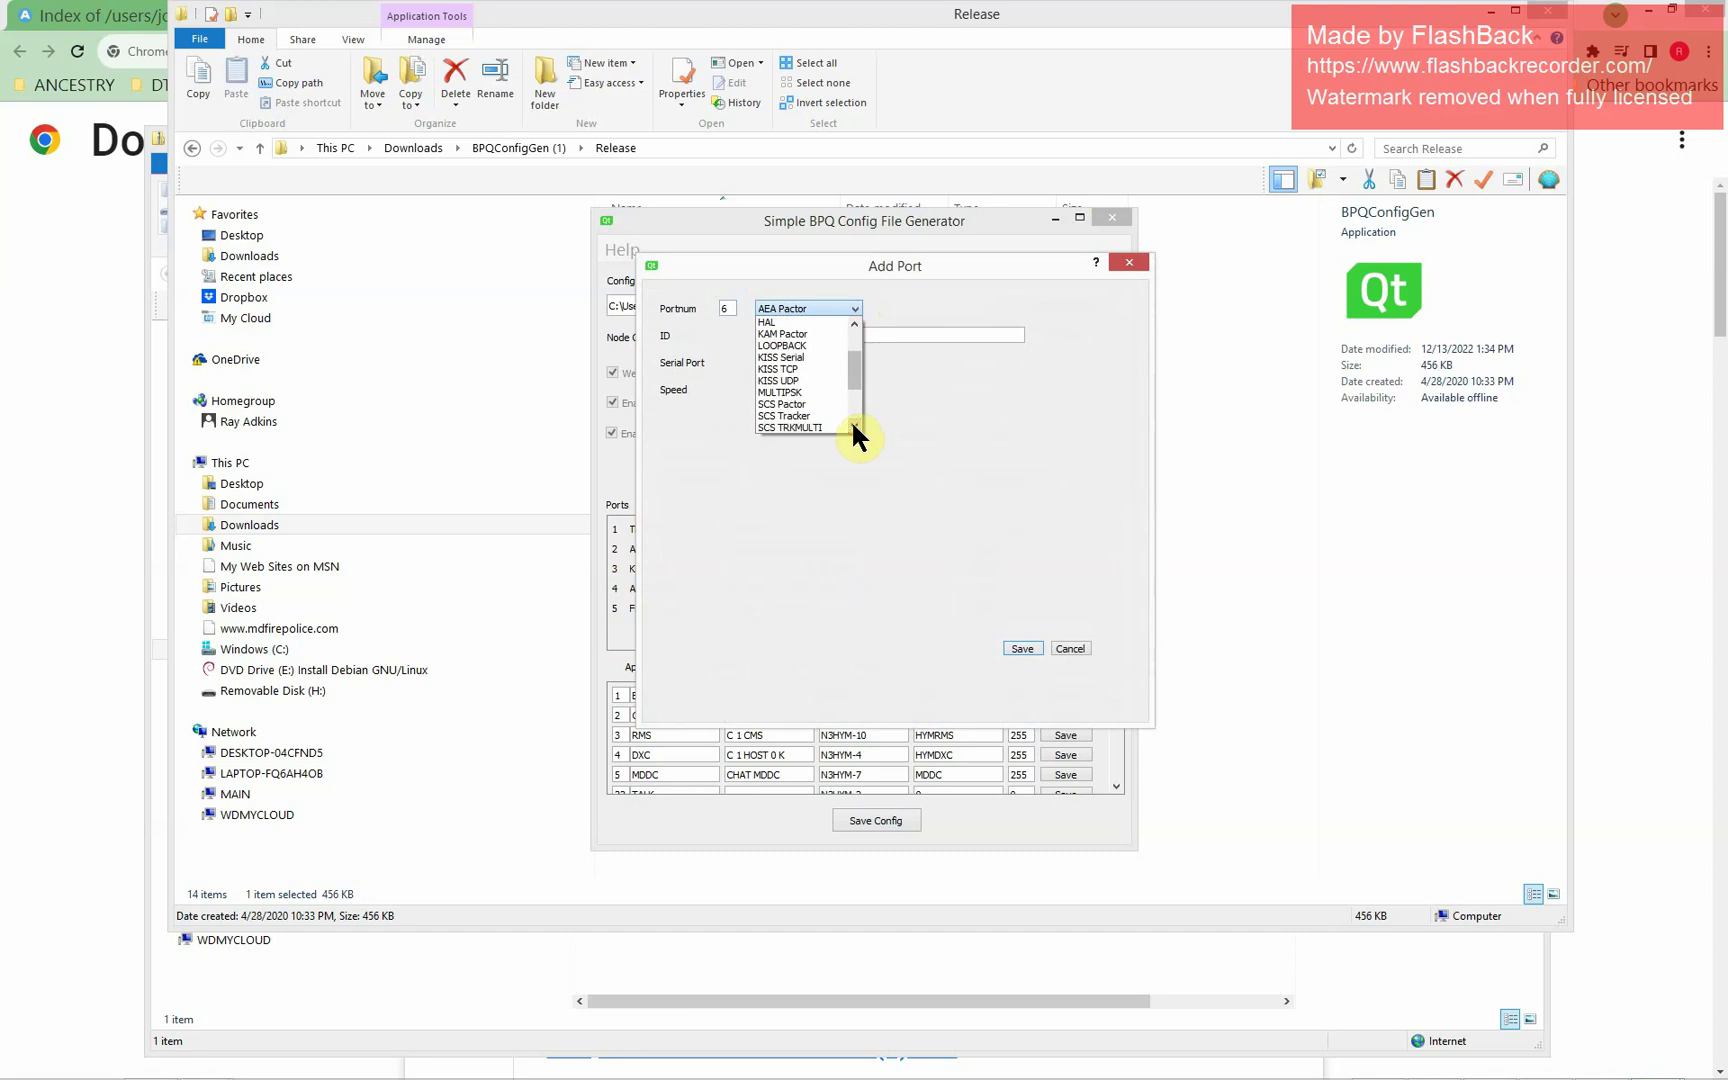
pyautogui.scroll(-2, 850, 418)
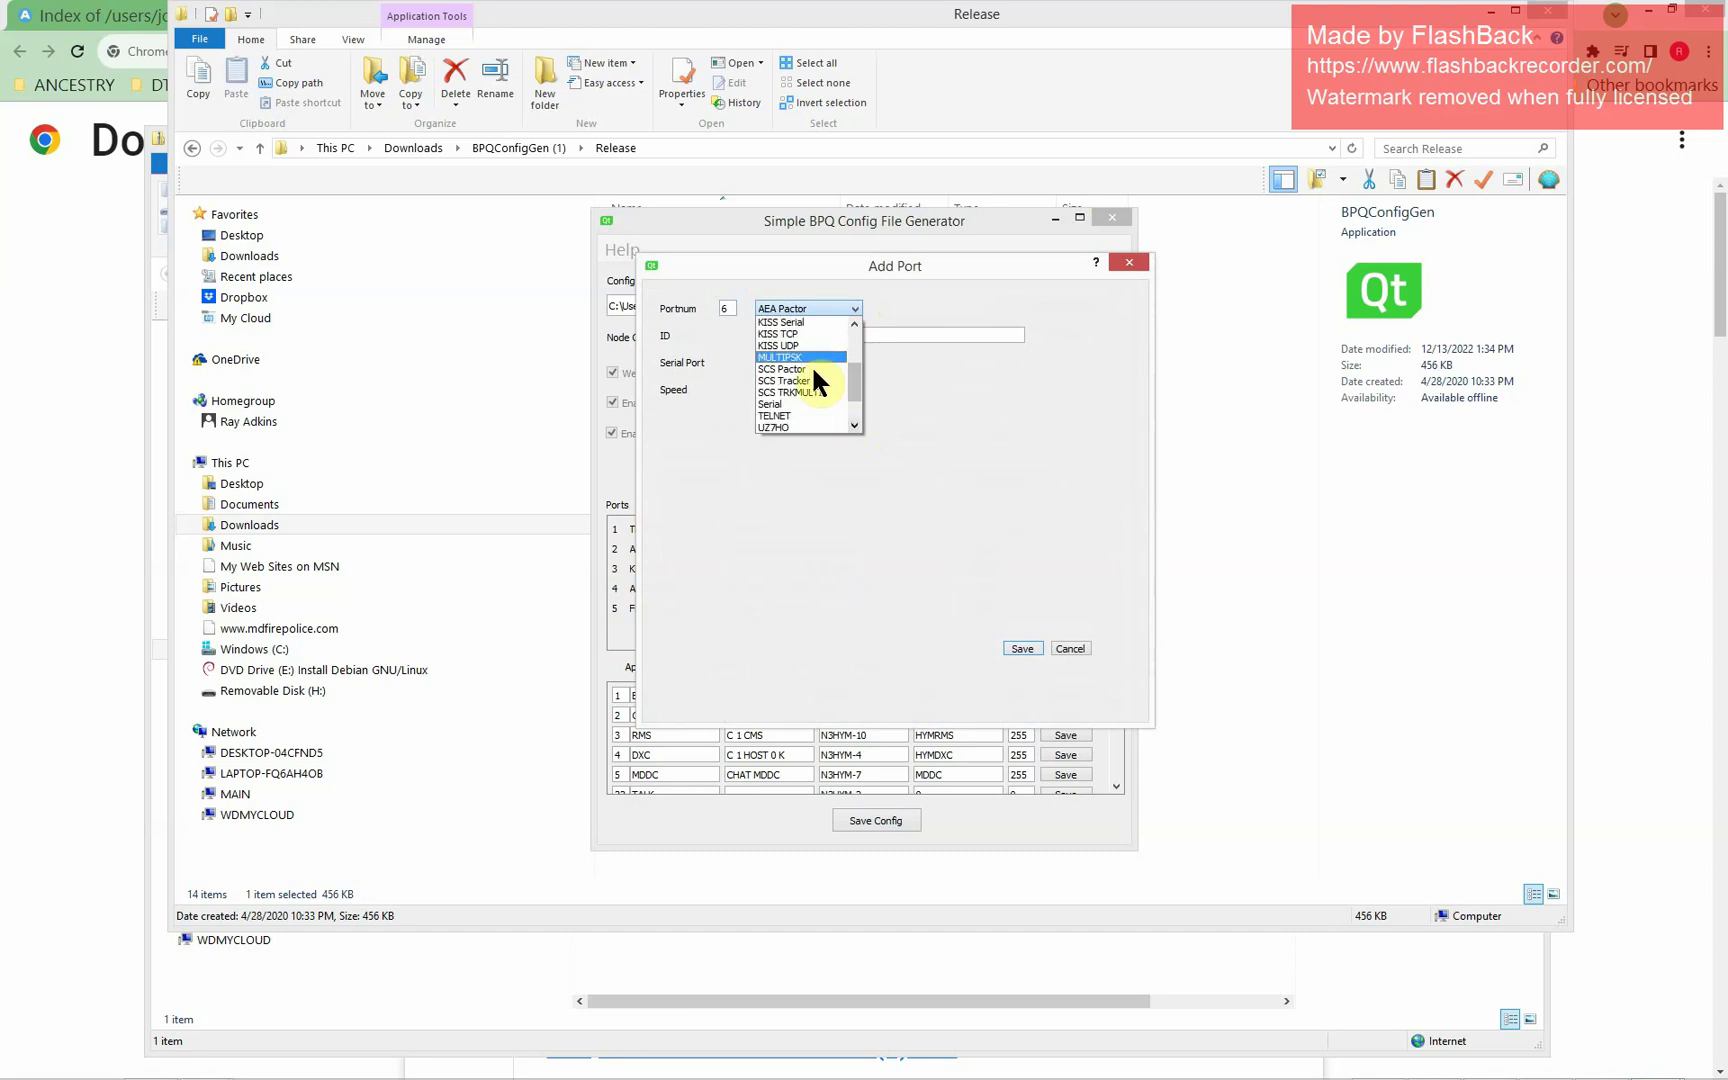
pyautogui.click(853, 425)
pyautogui.scroll(-2, 850, 418)
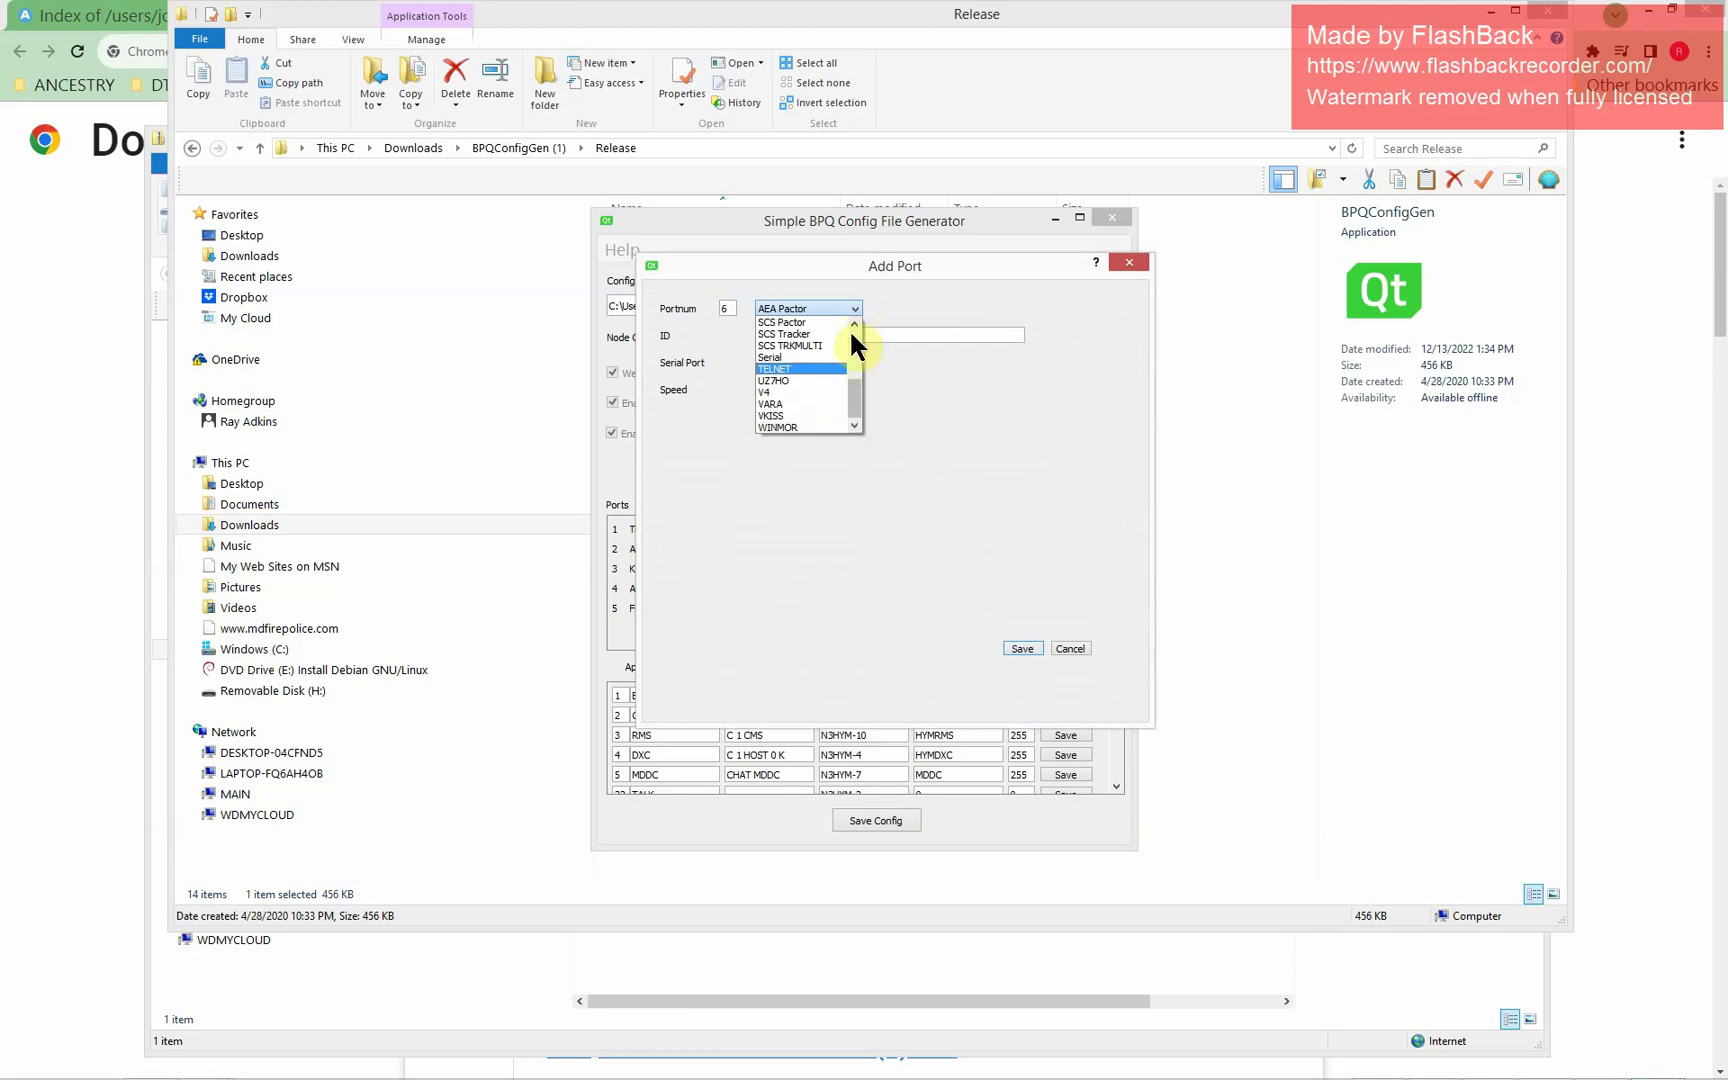
pyautogui.moveTo(853, 315); pyautogui.dragTo(806, 338)
pyautogui.click(790, 345)
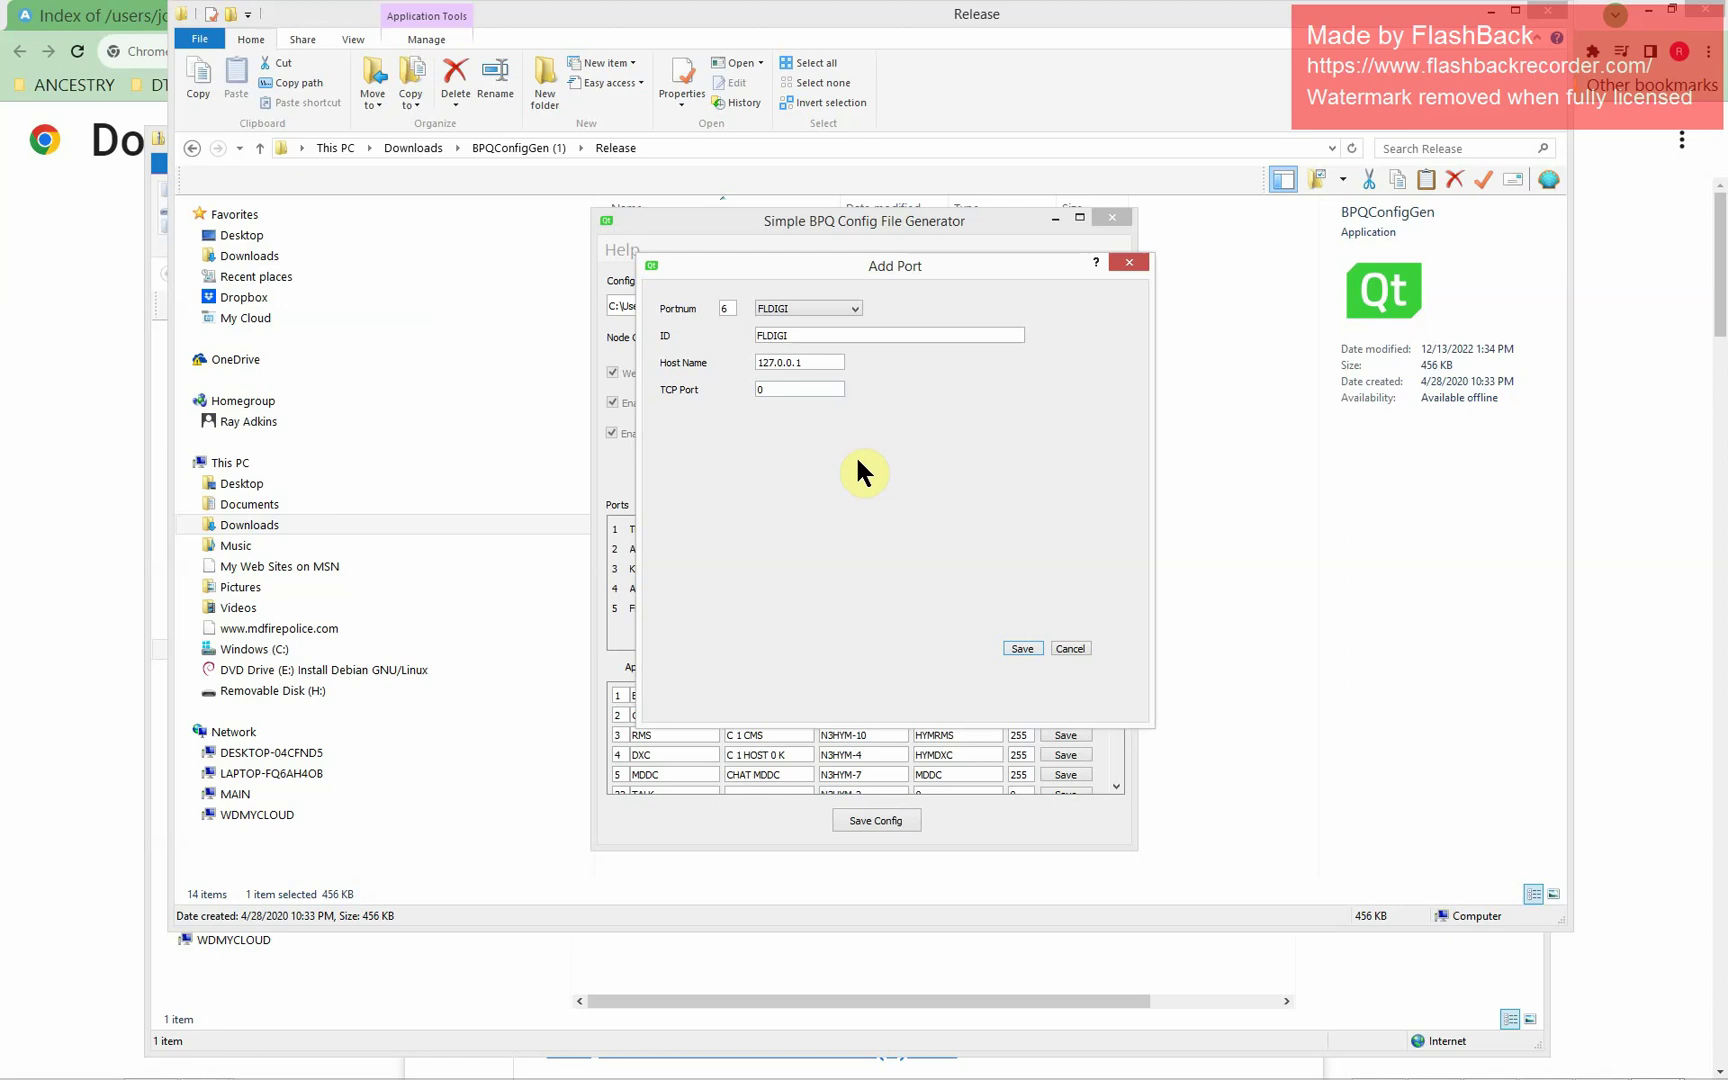
# Change the new port's type to VARA and save it with host name 127.0.0.1 and TCP port 8300
pyautogui.click(853, 313)
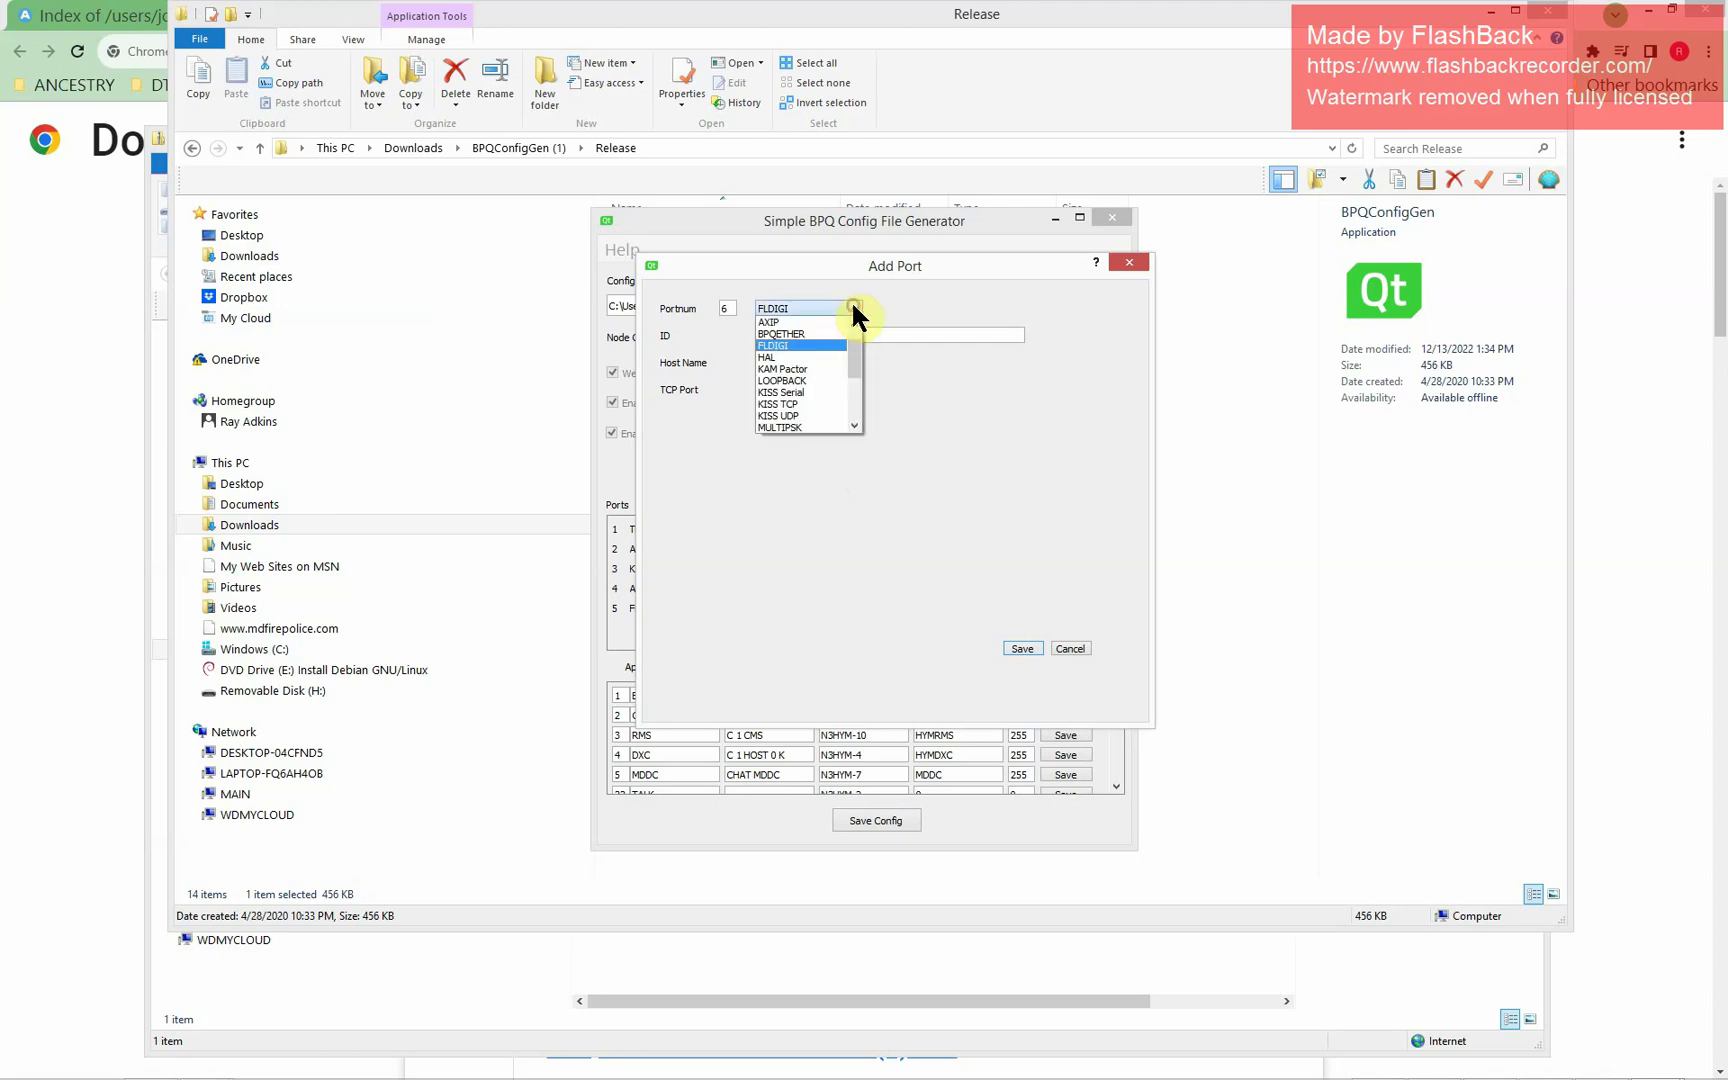
pyautogui.scroll(-5, 852, 418)
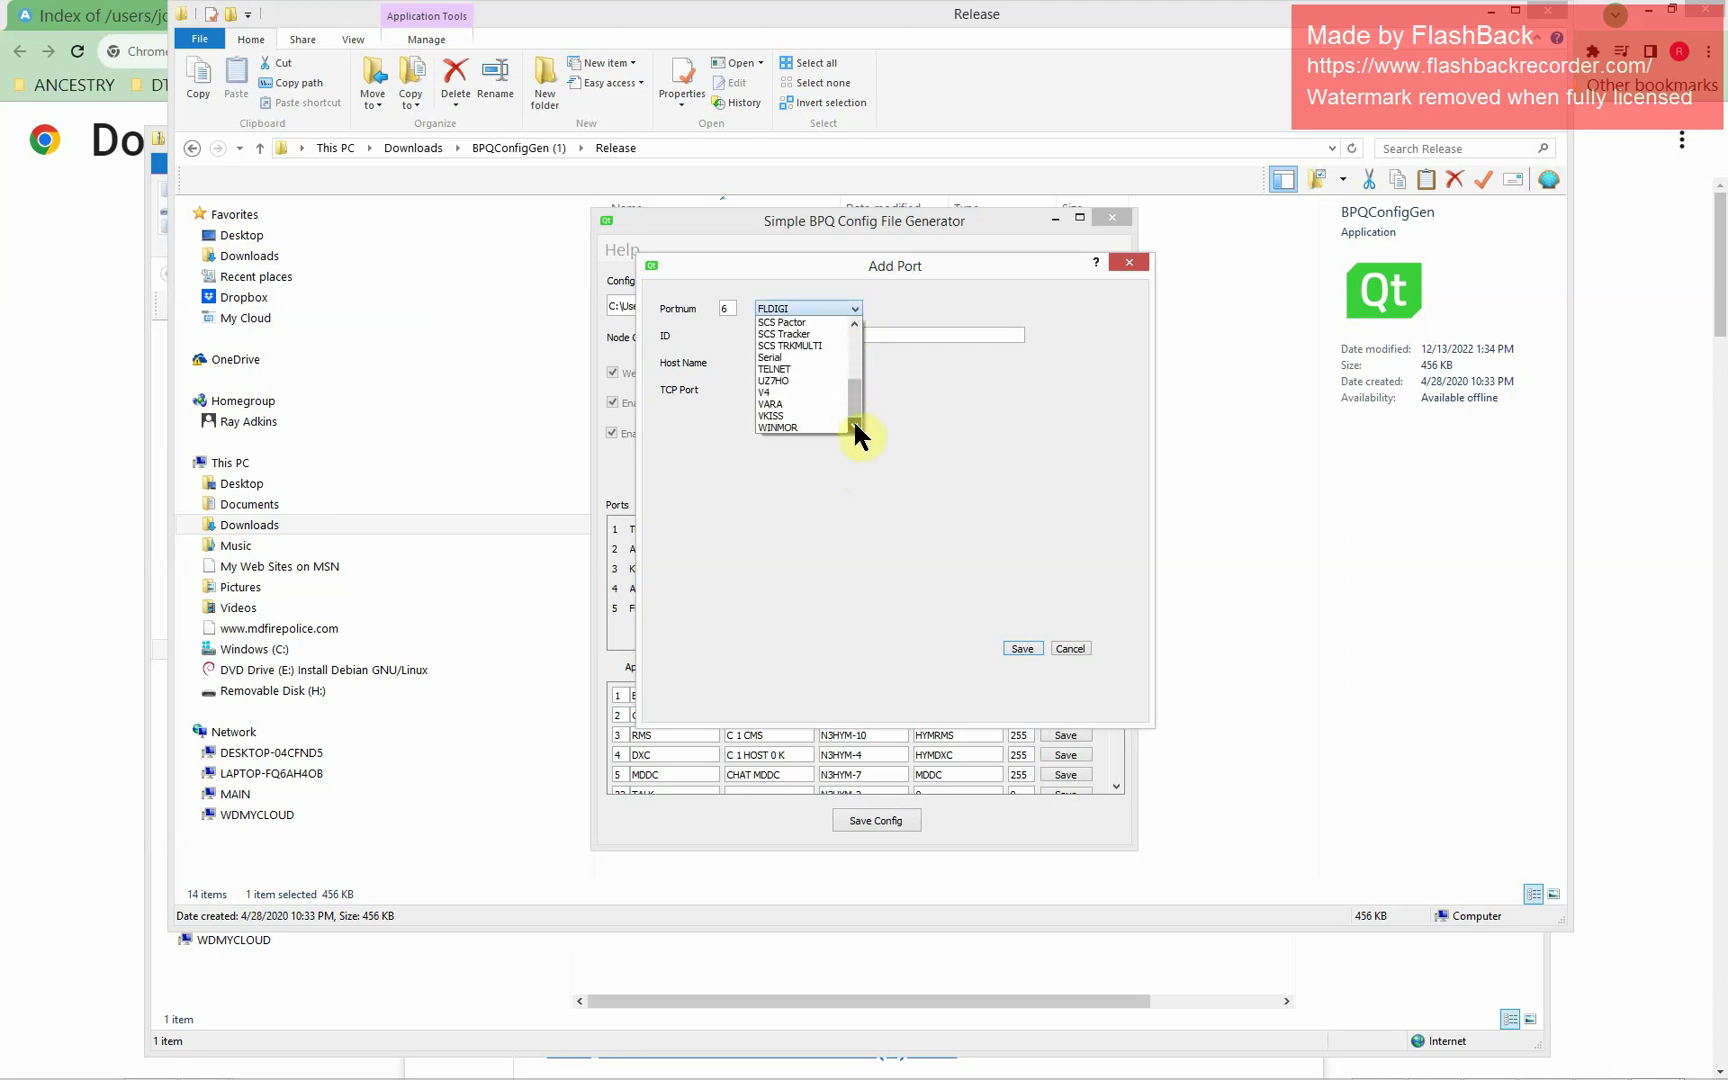
pyautogui.click(800, 403)
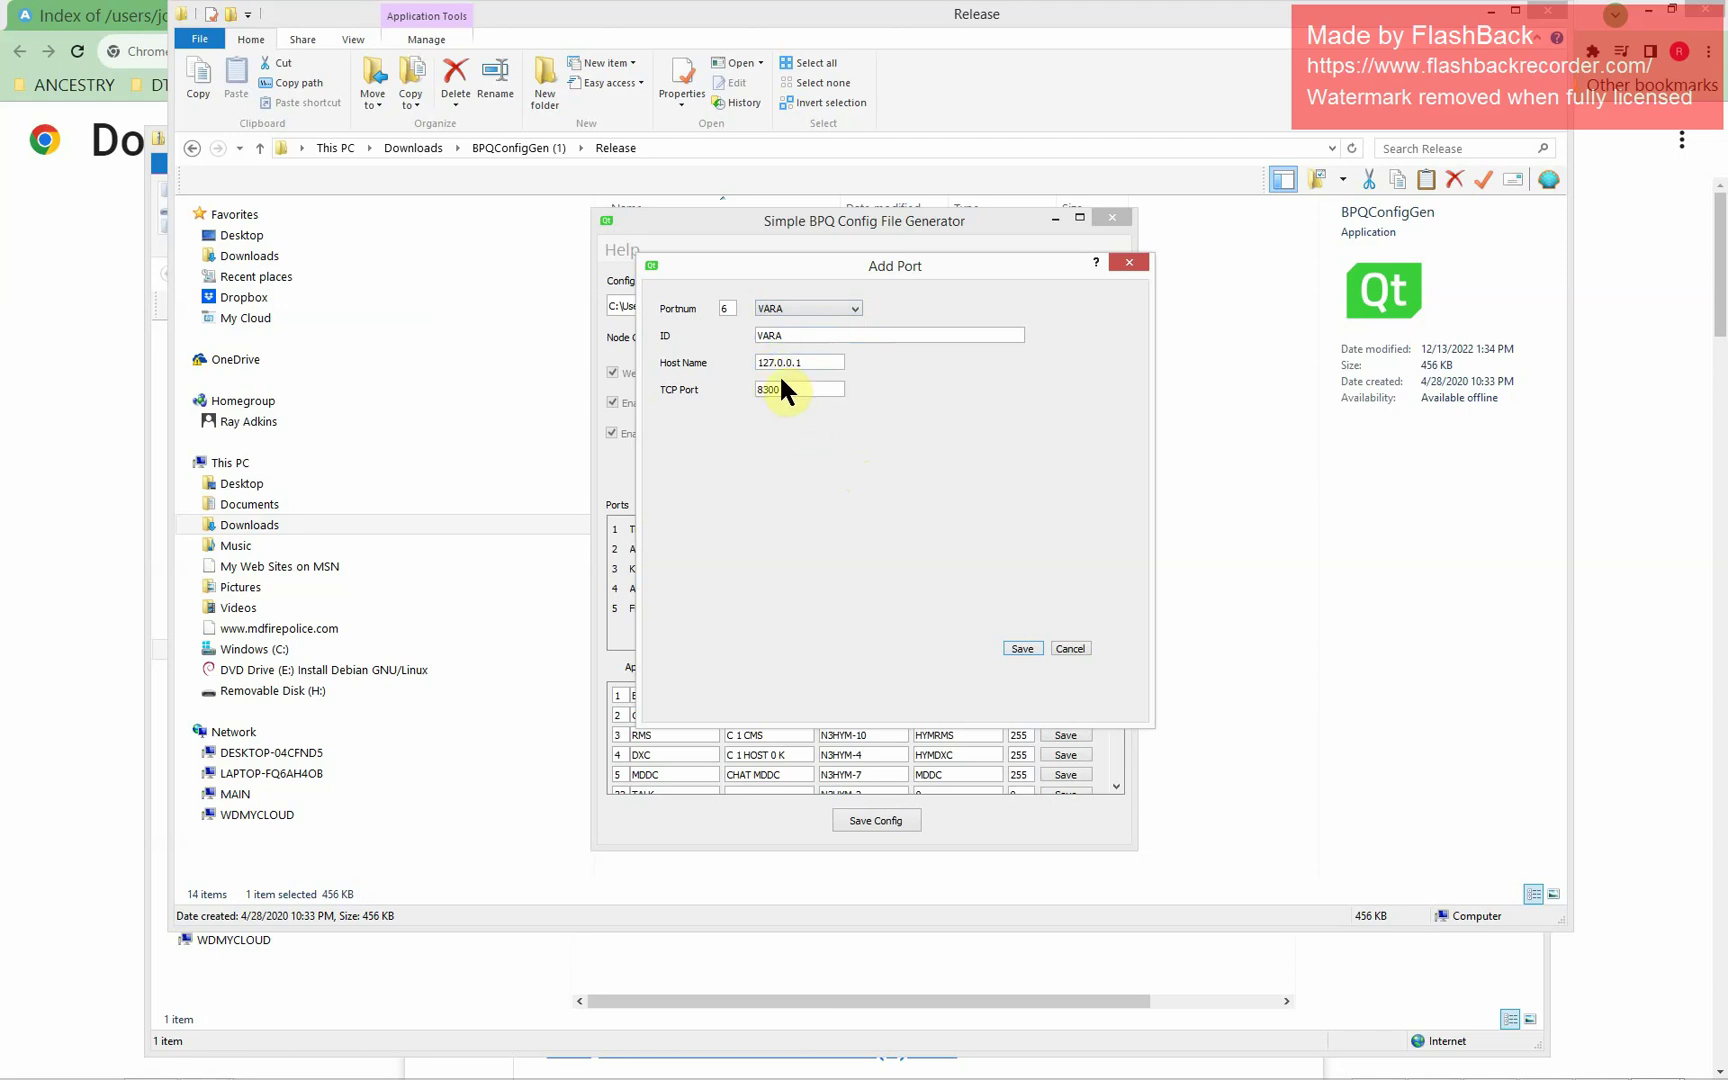
pyautogui.click(854, 310)
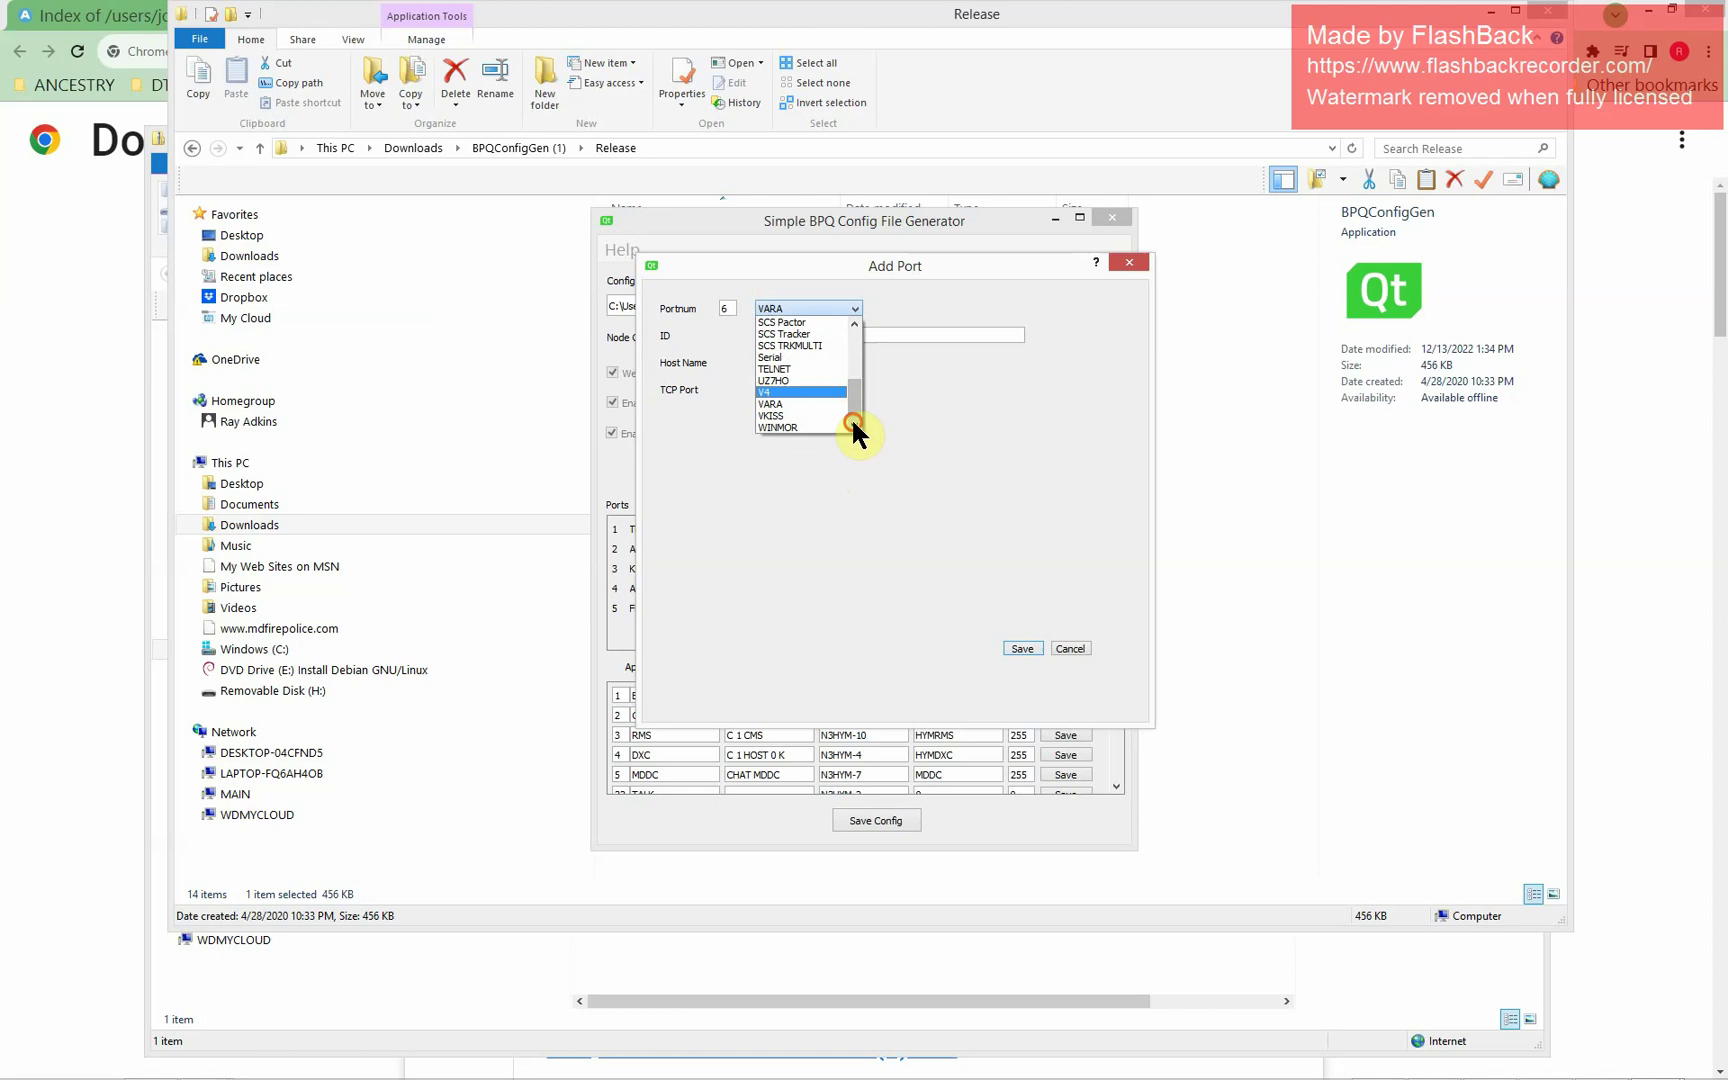
pyautogui.click(782, 405)
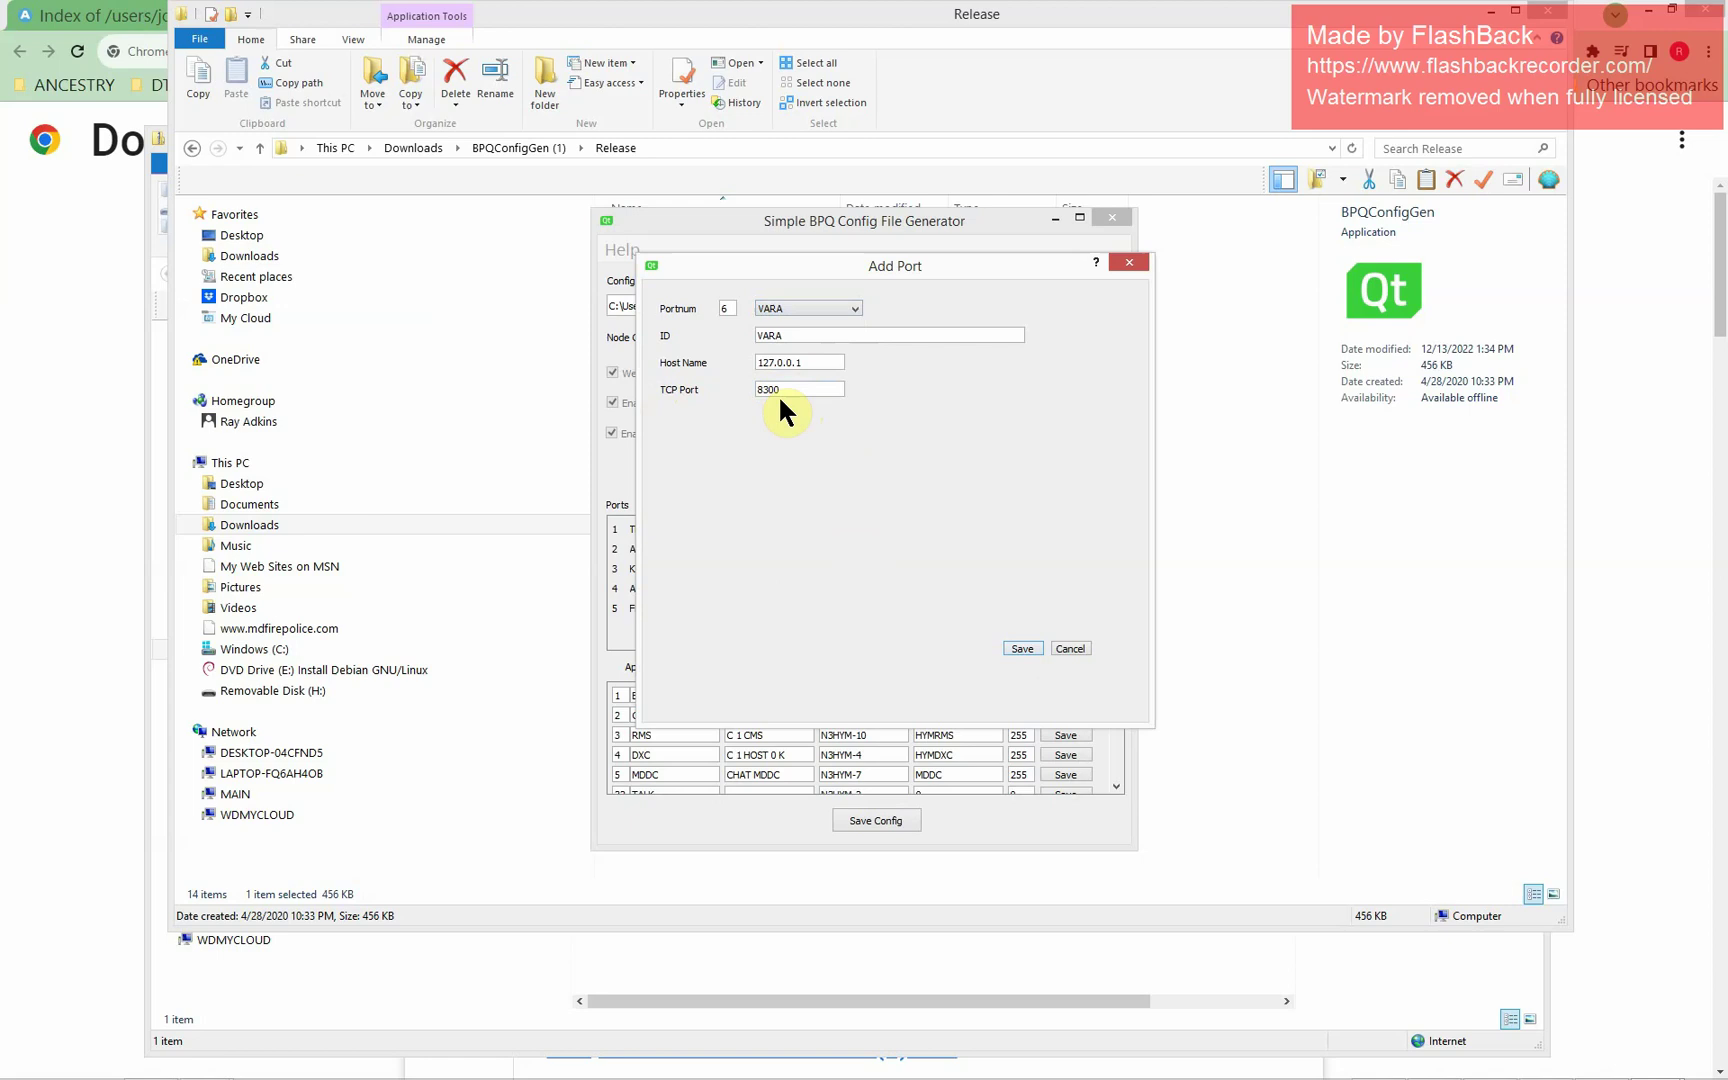
pyautogui.click(1021, 648)
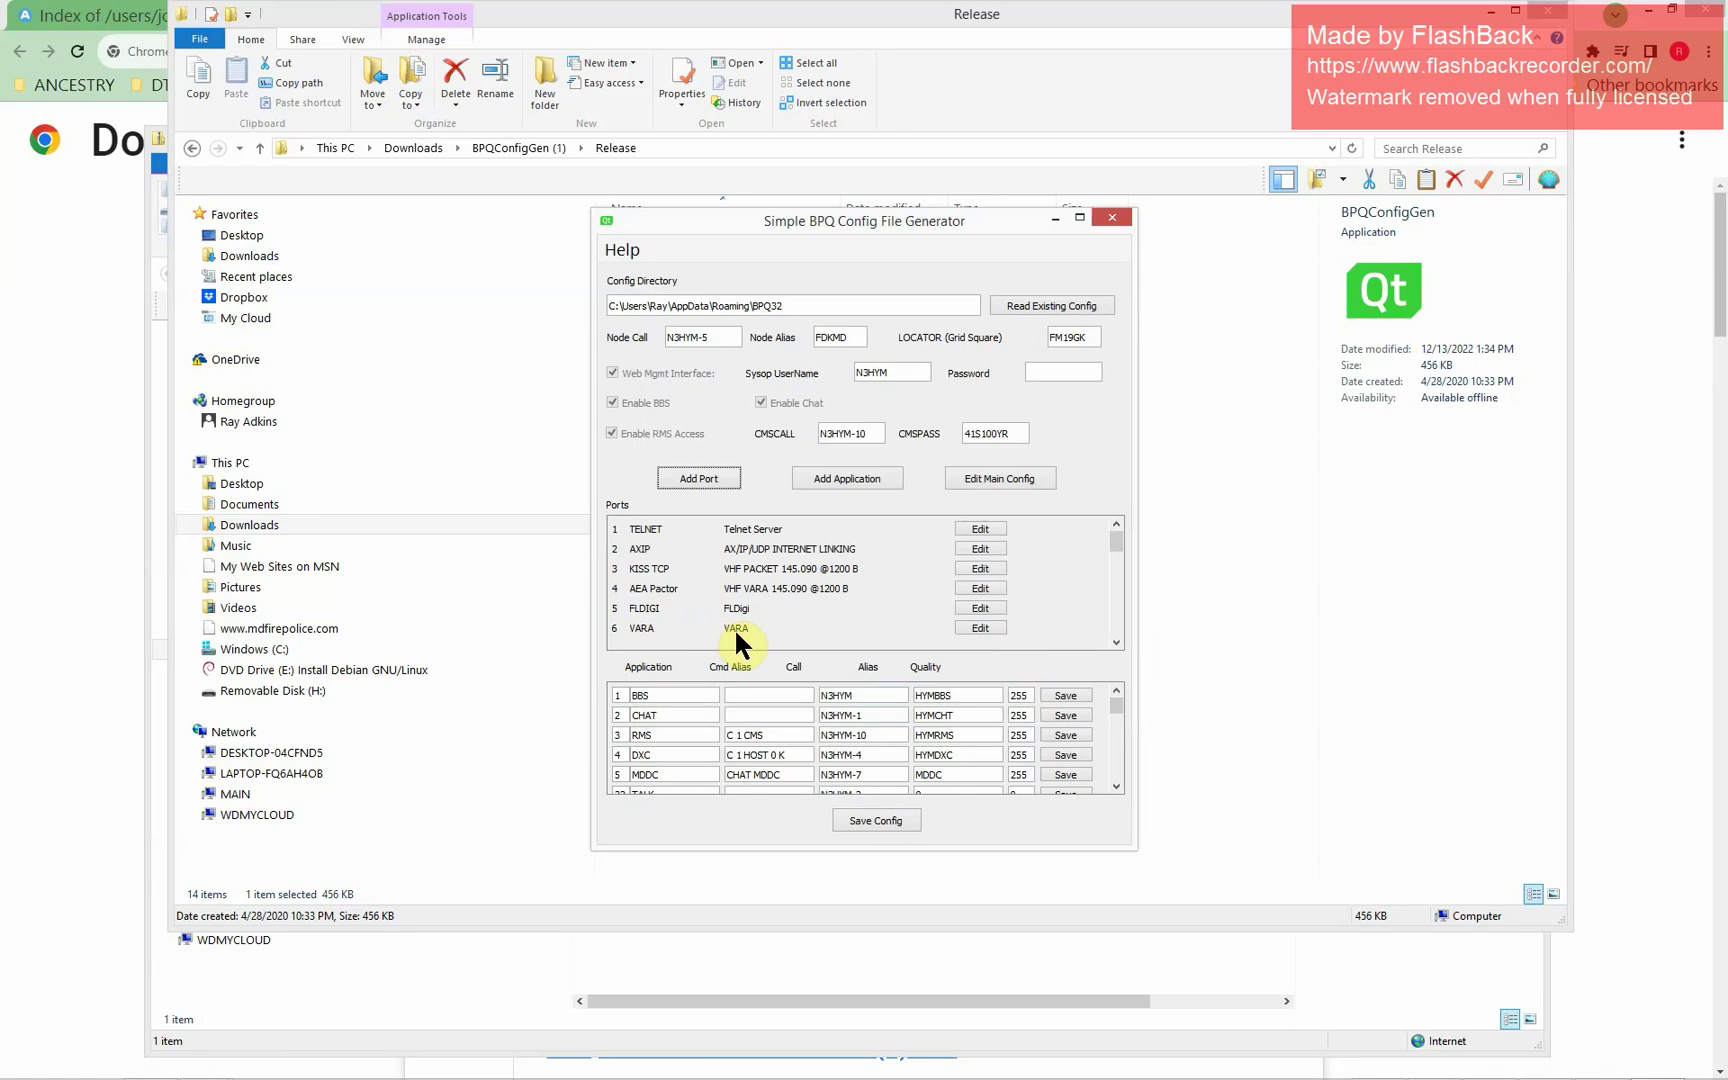
# Examine the VARA port's definition and the main configuration text, leaving both editors without saving
pyautogui.click(980, 630)
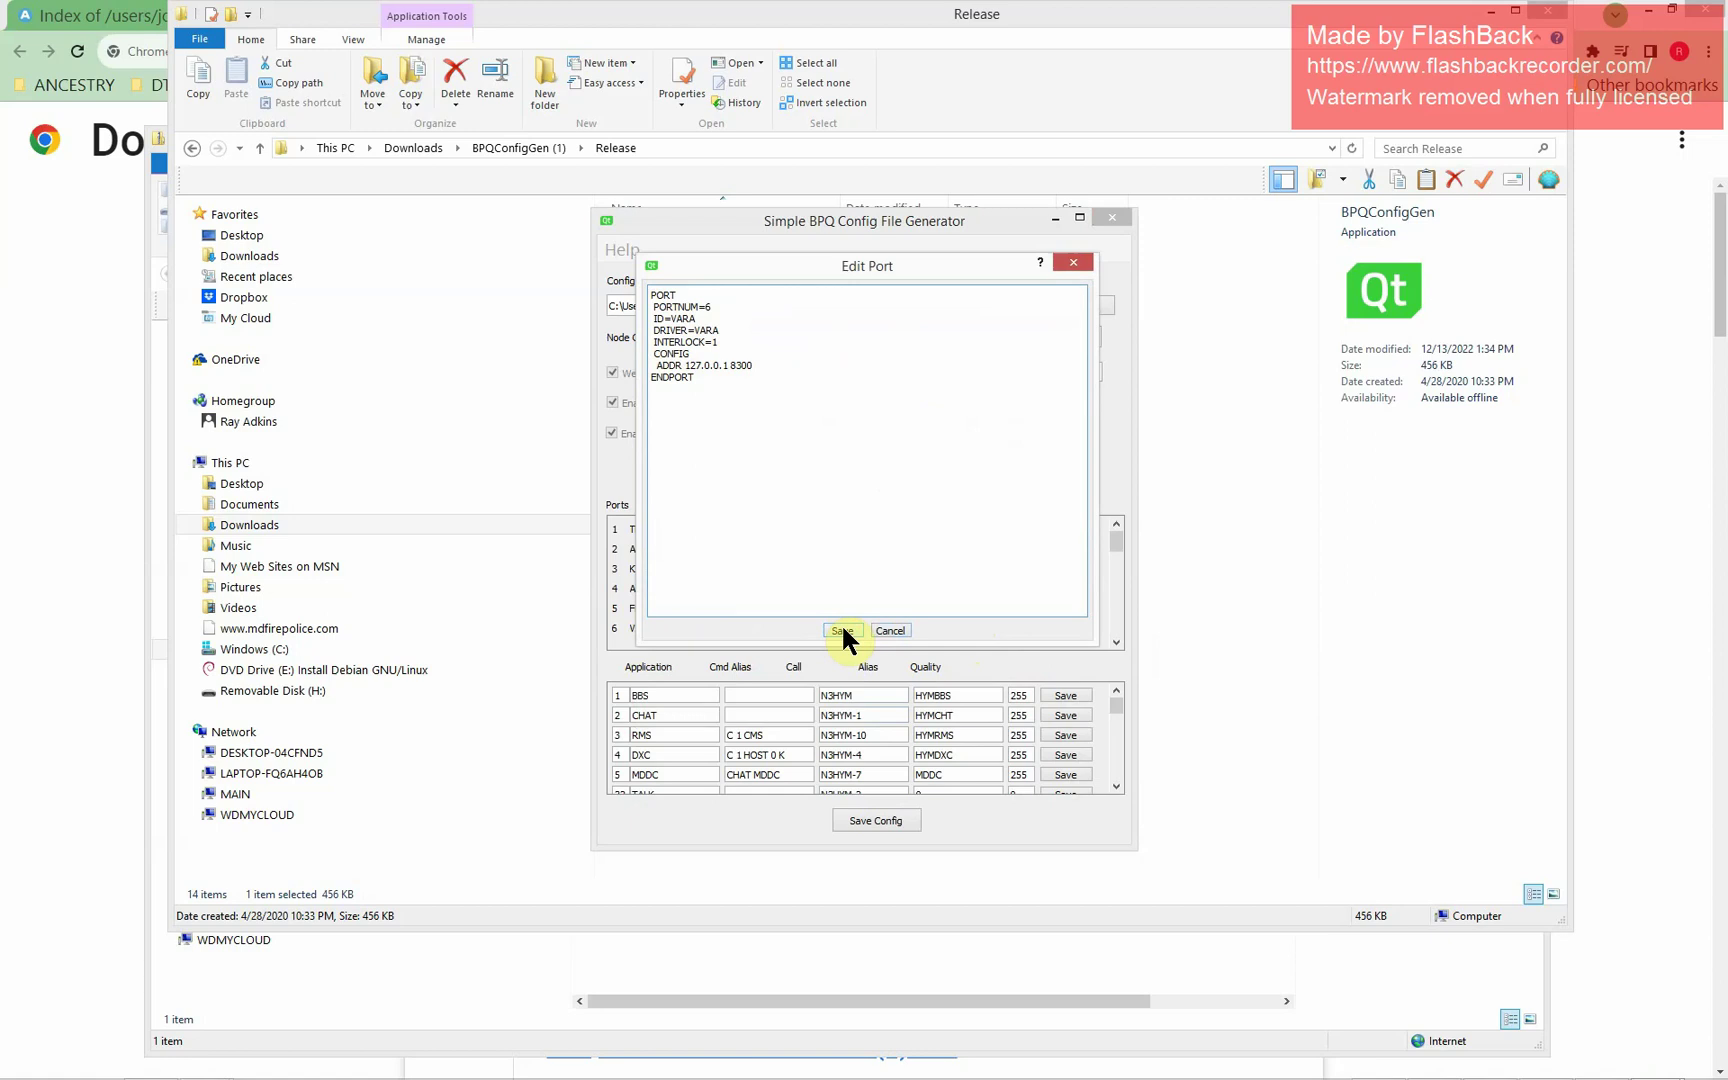
pyautogui.click(888, 630)
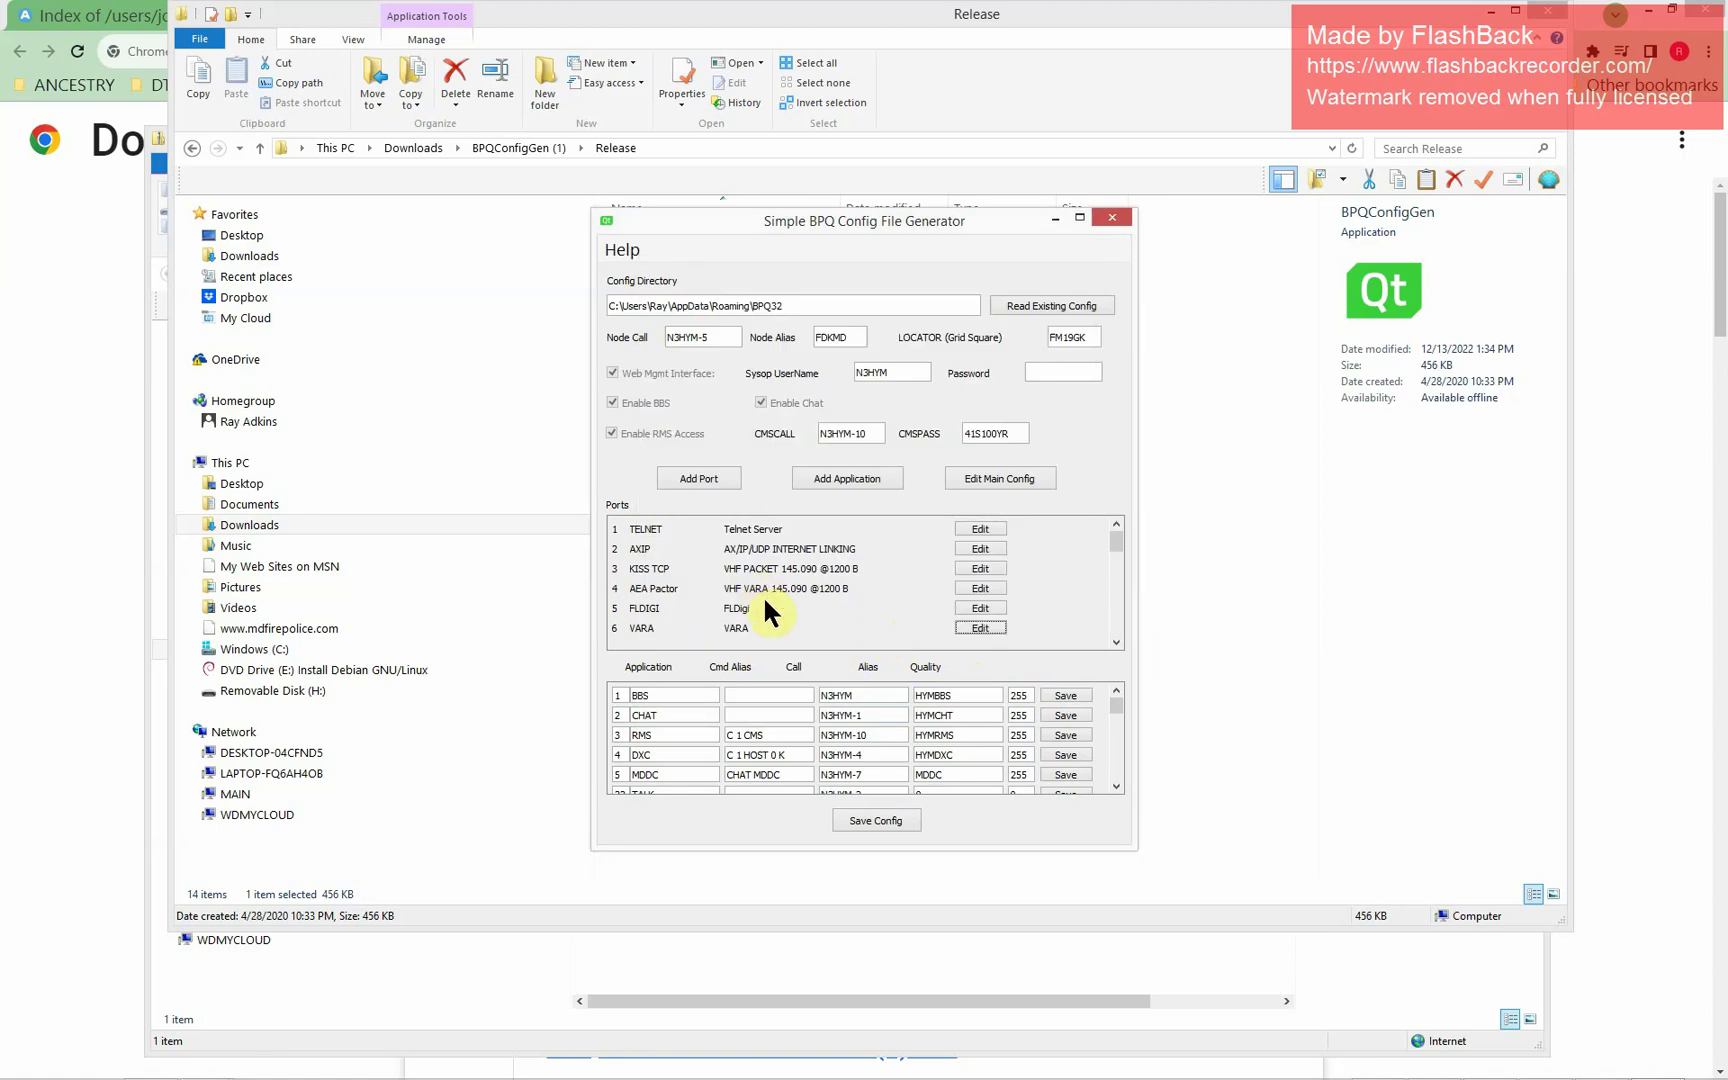
pyautogui.click(829, 476)
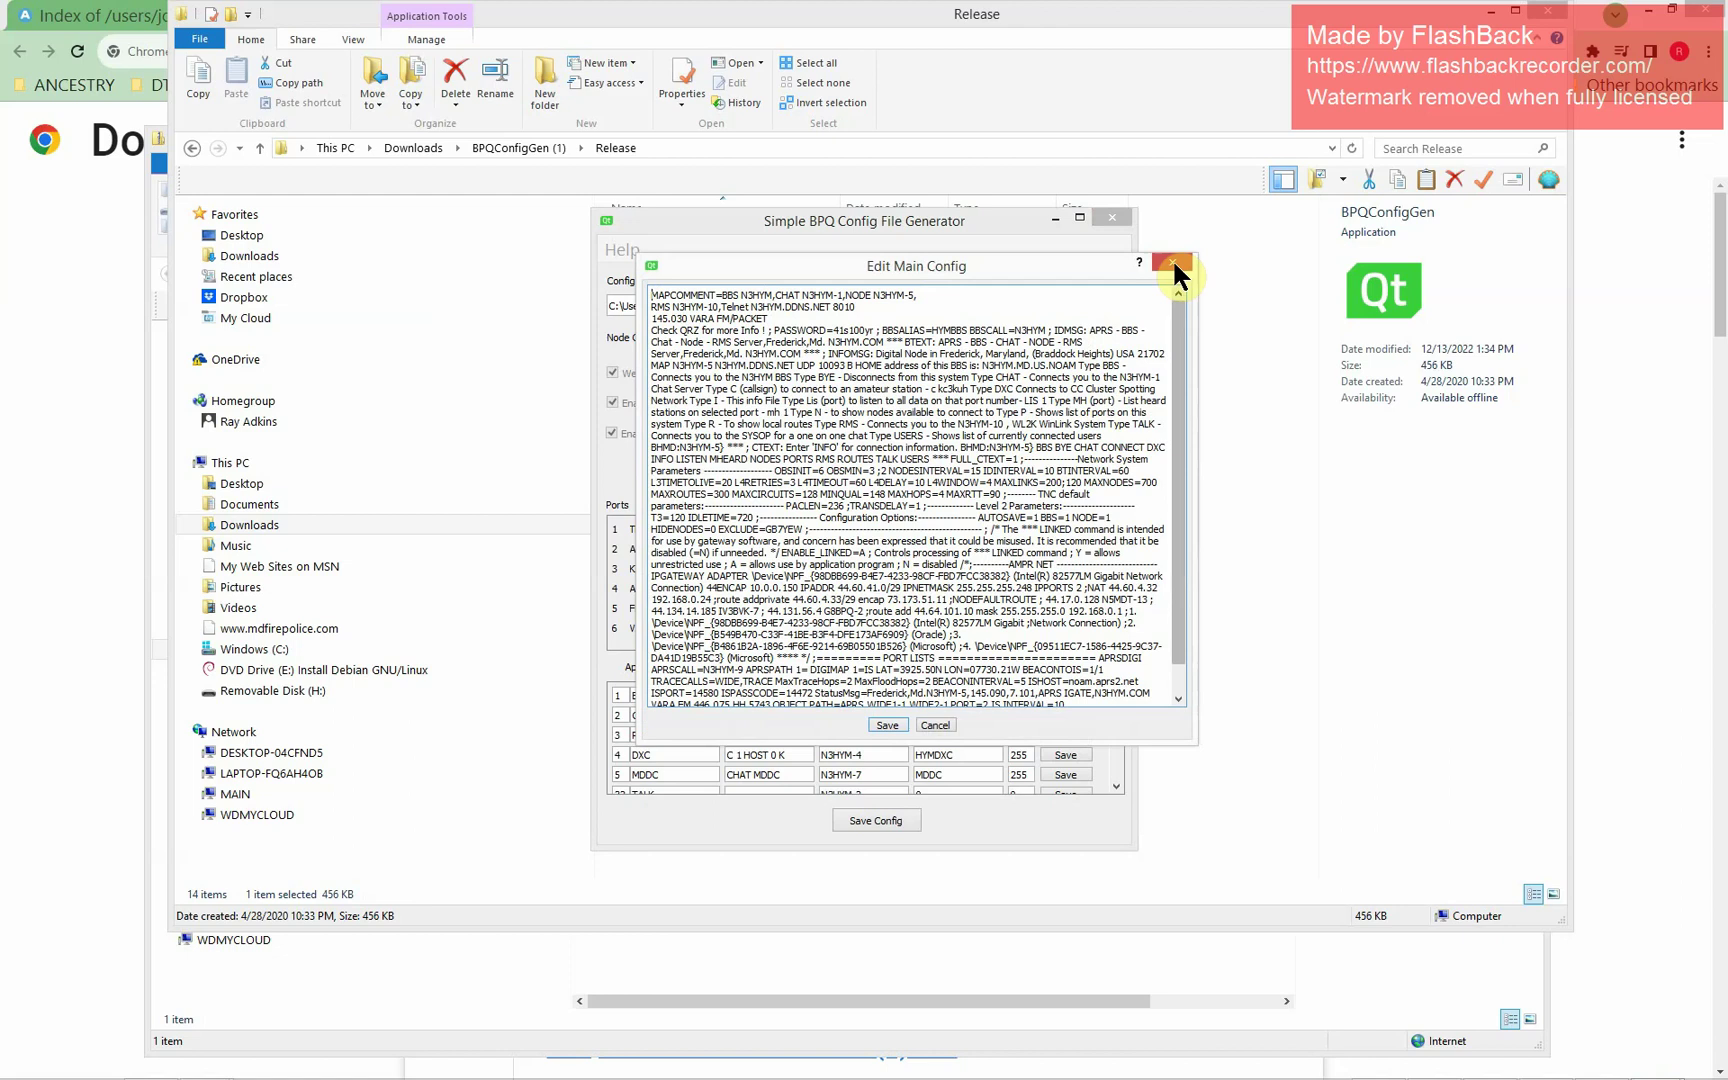
pyautogui.click(1170, 262)
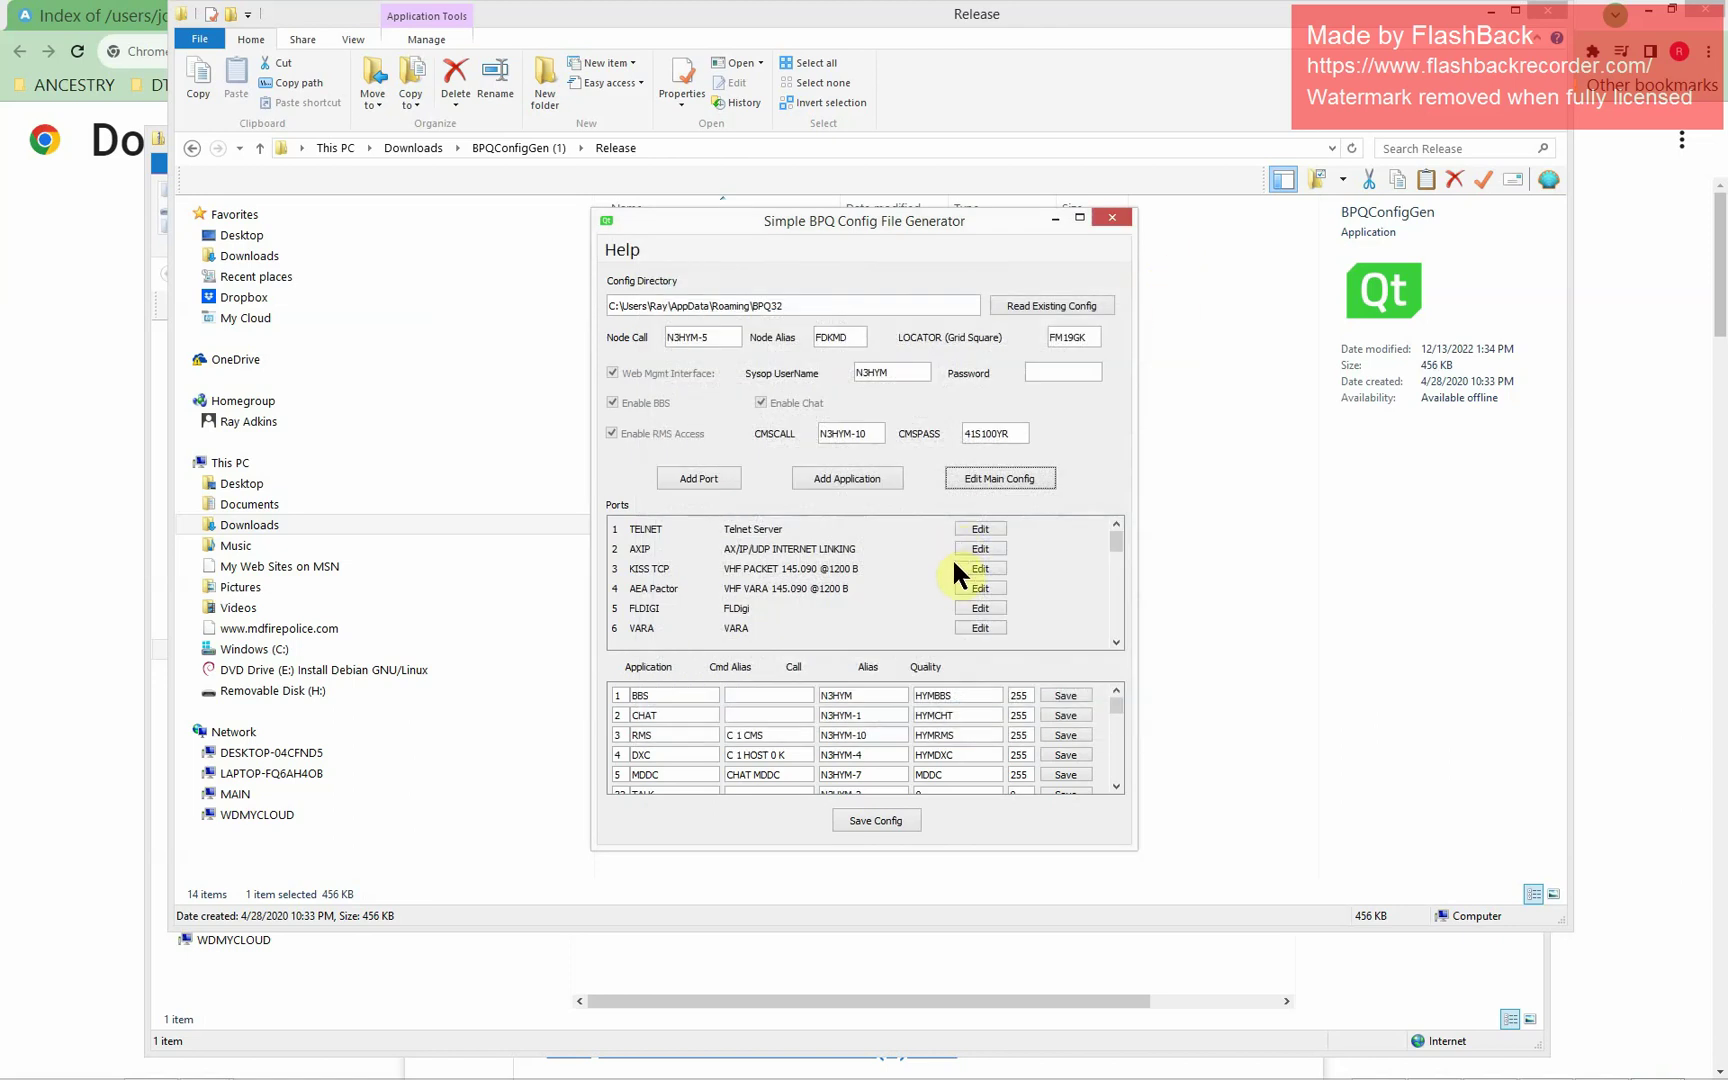
pyautogui.scroll(-5, 1116, 784)
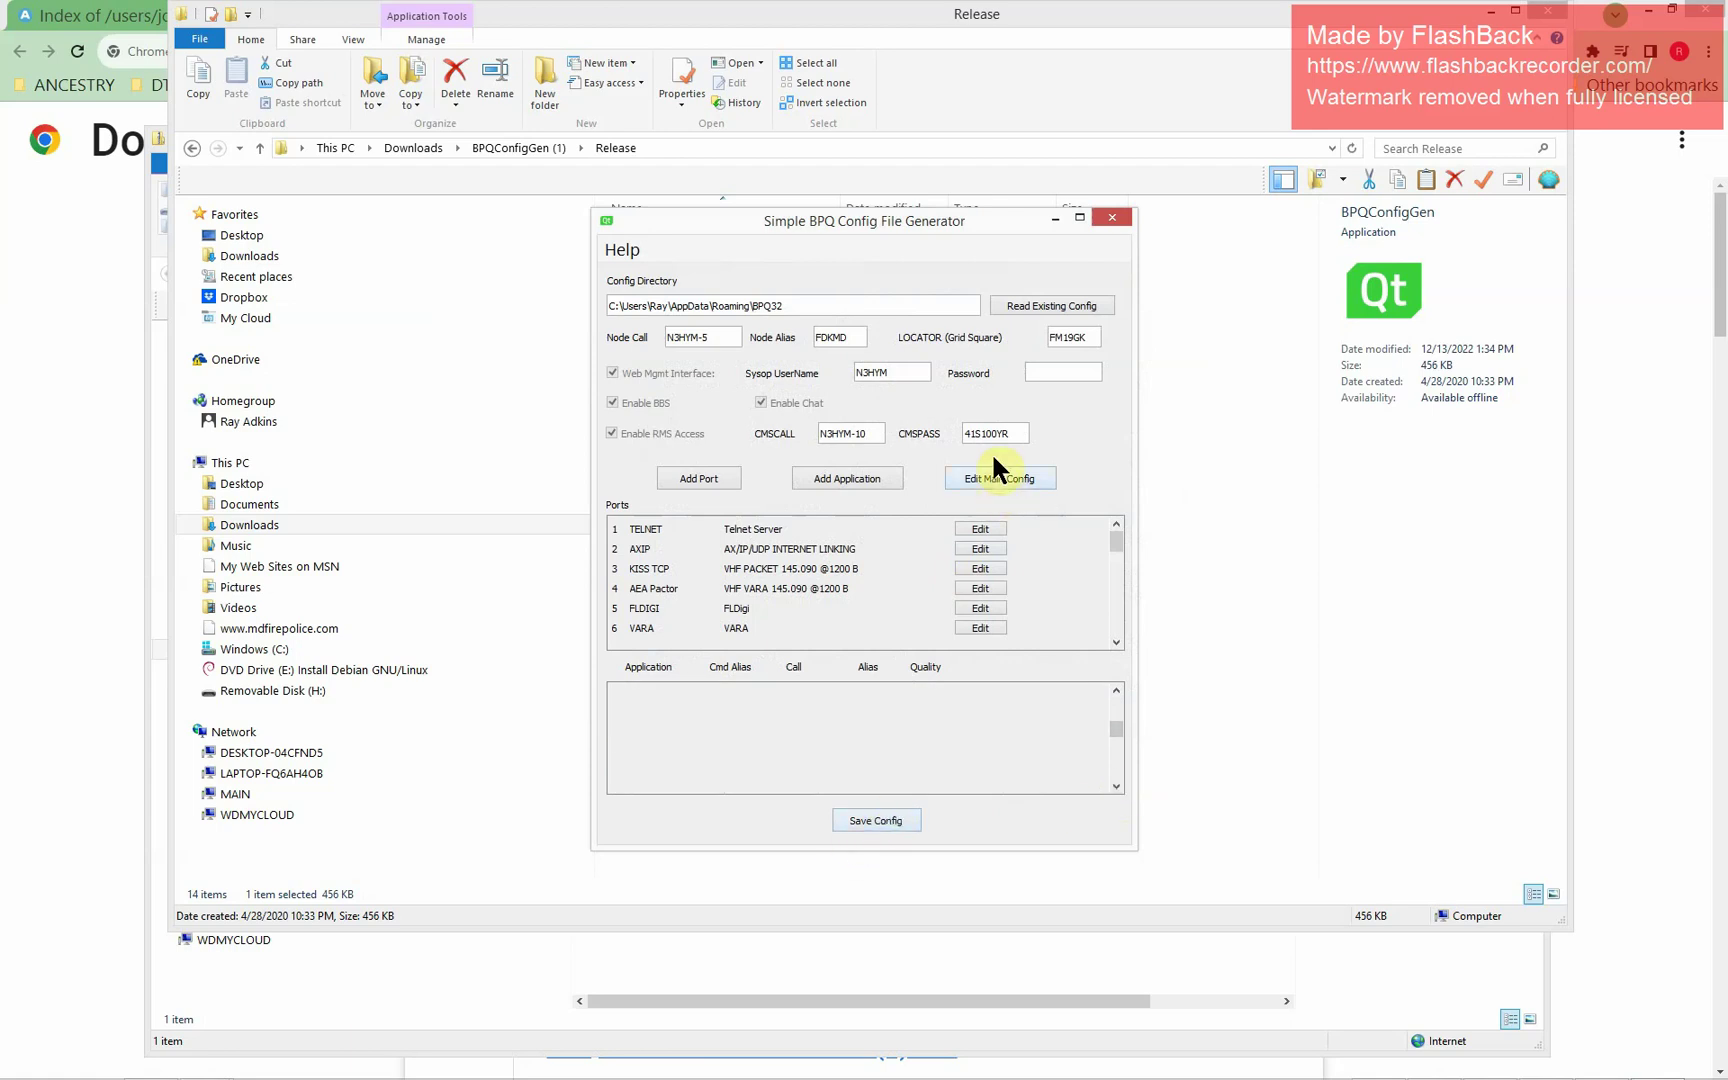
# Close the configuration generator without saving, along with the folder and browser windows, and finish the ScreenRec setup
pyautogui.click(1112, 220)
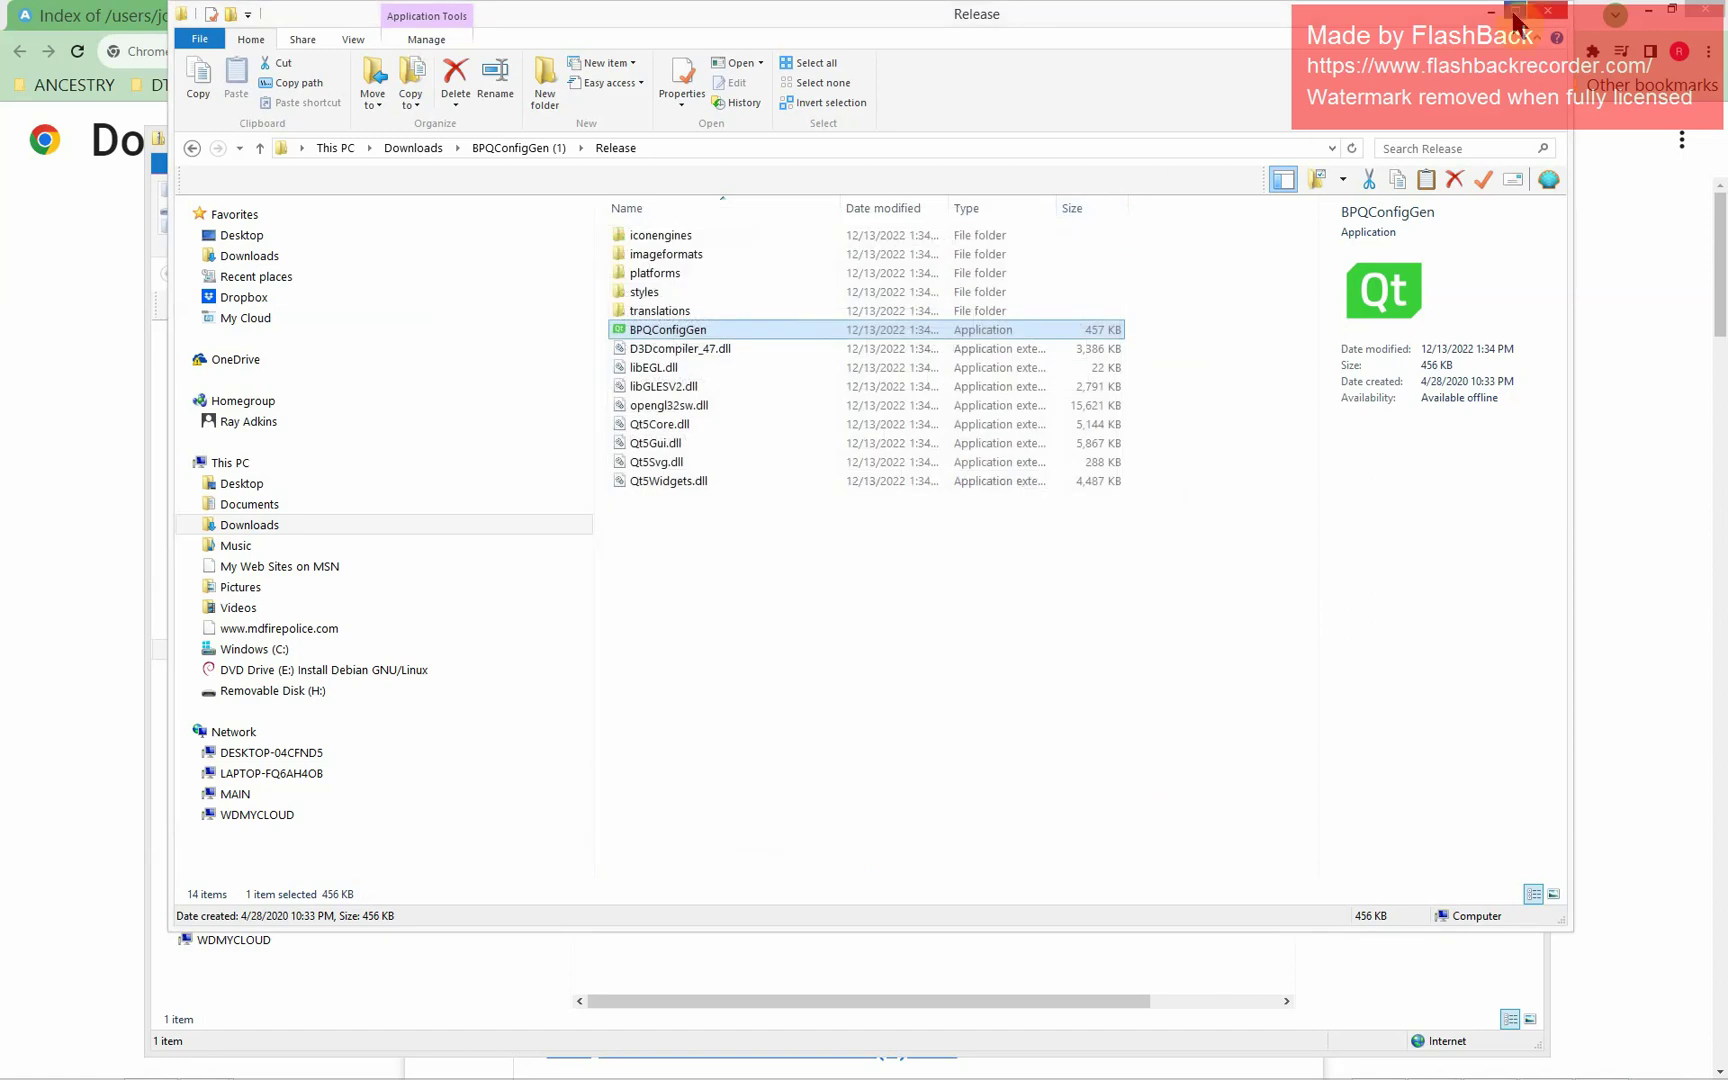
pyautogui.click(1551, 8)
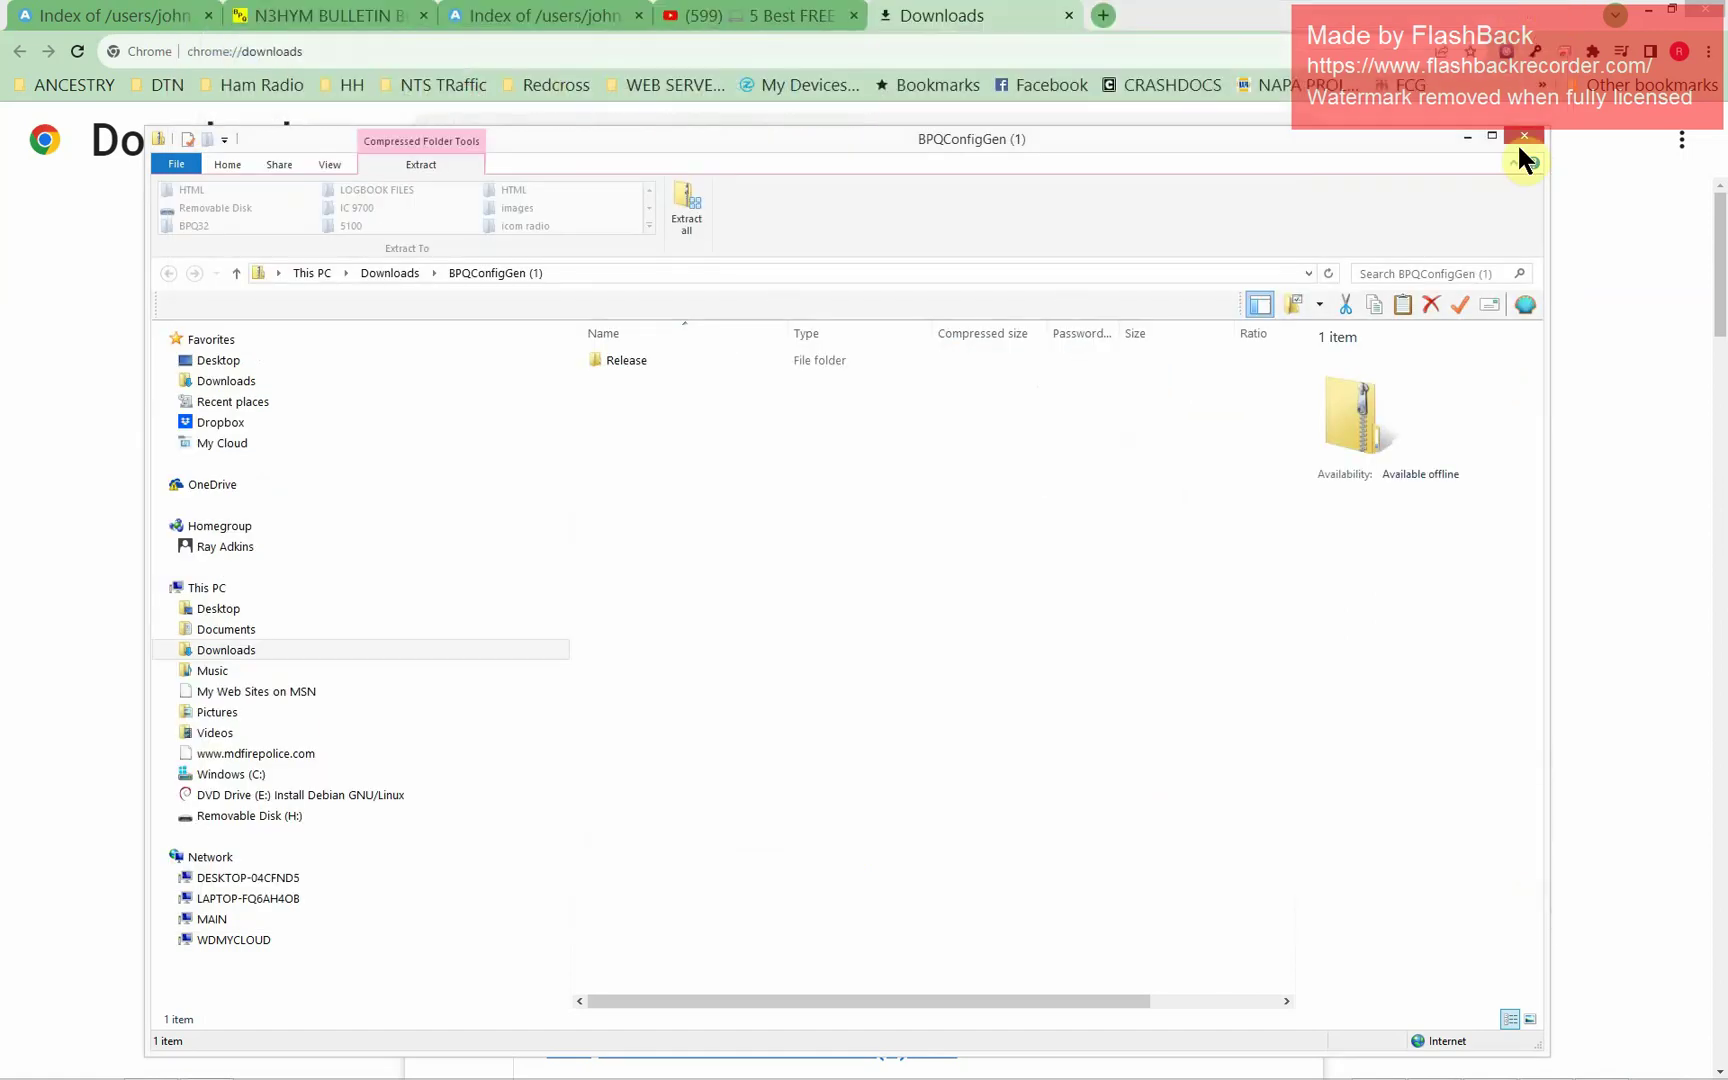
pyautogui.click(1522, 136)
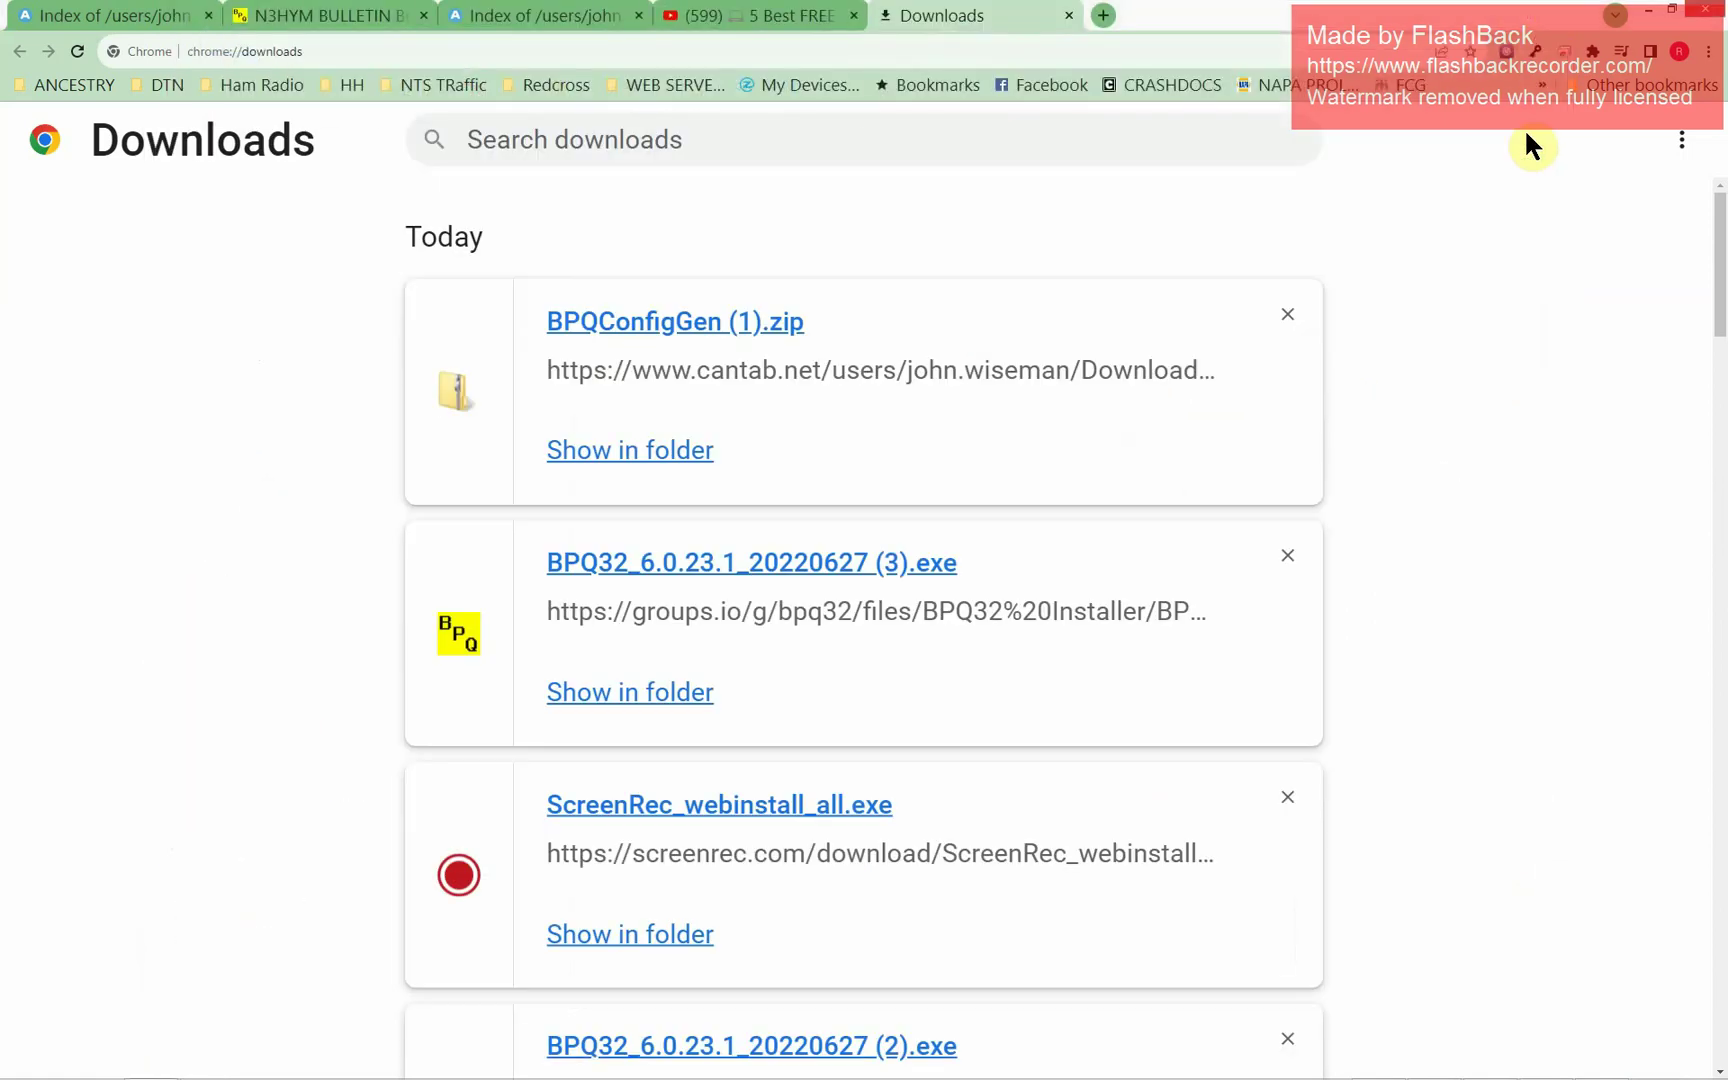
pyautogui.click(1706, 10)
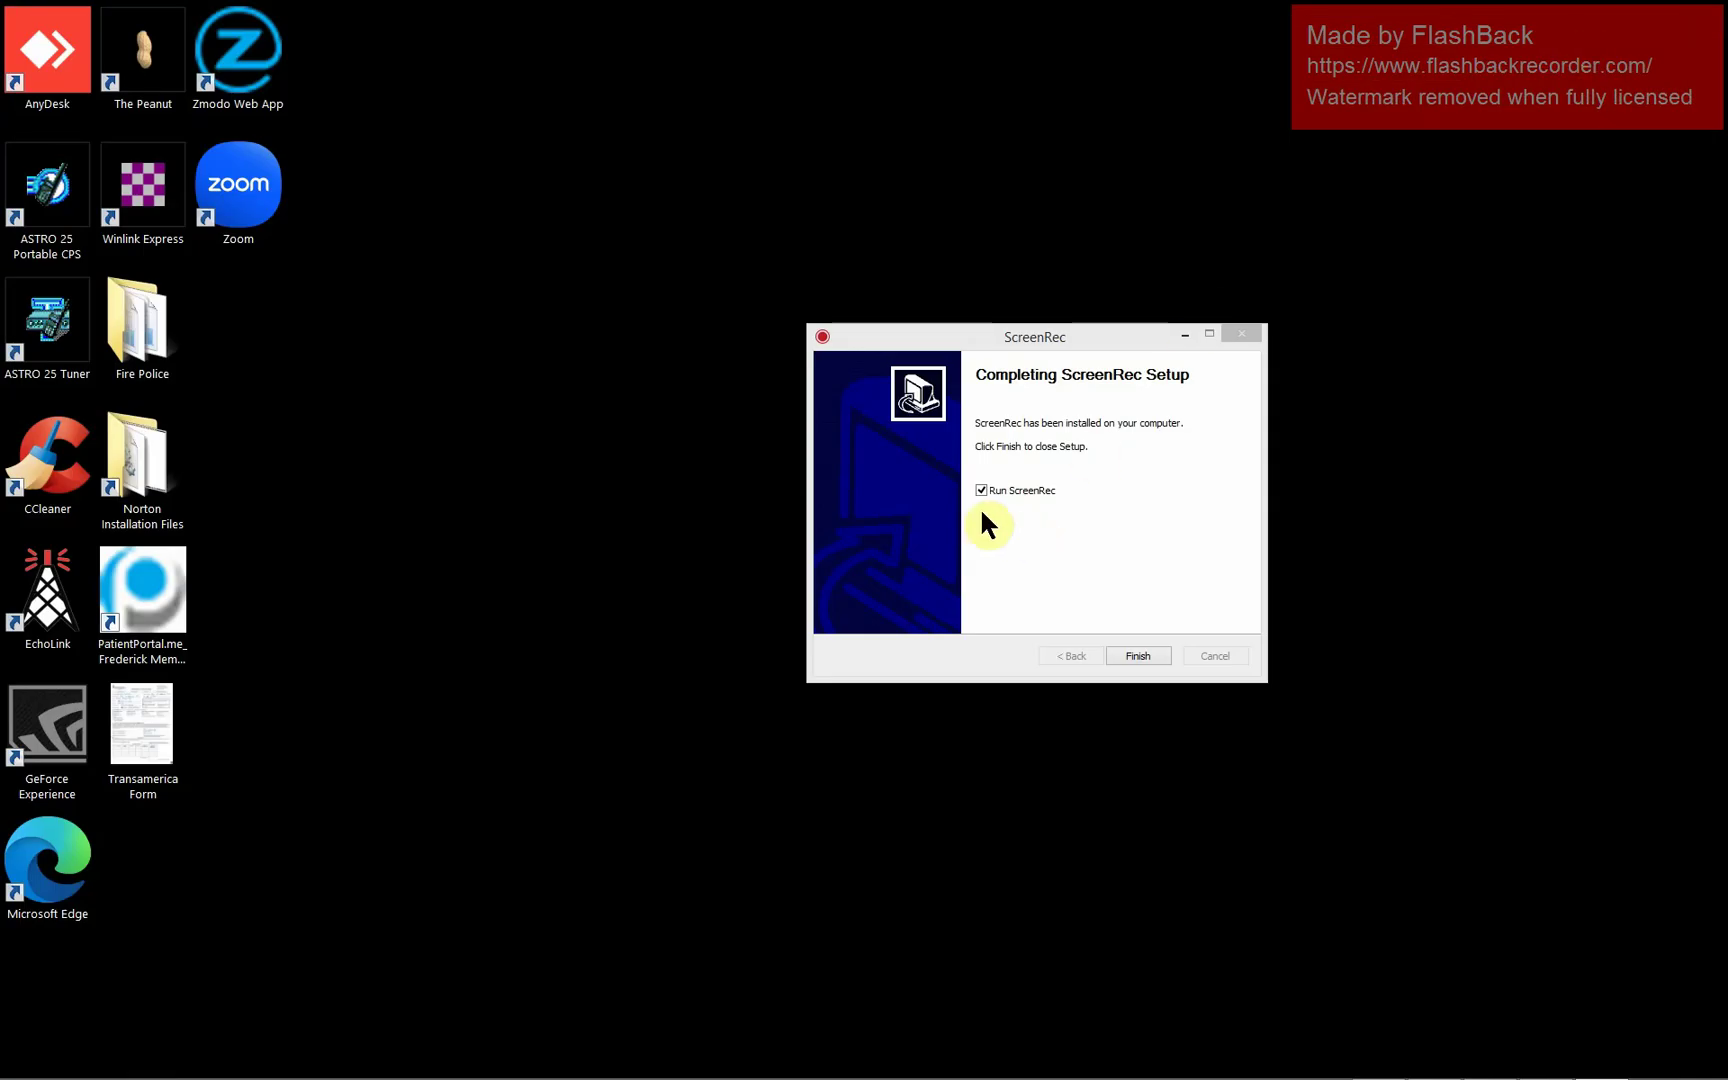
pyautogui.click(1128, 653)
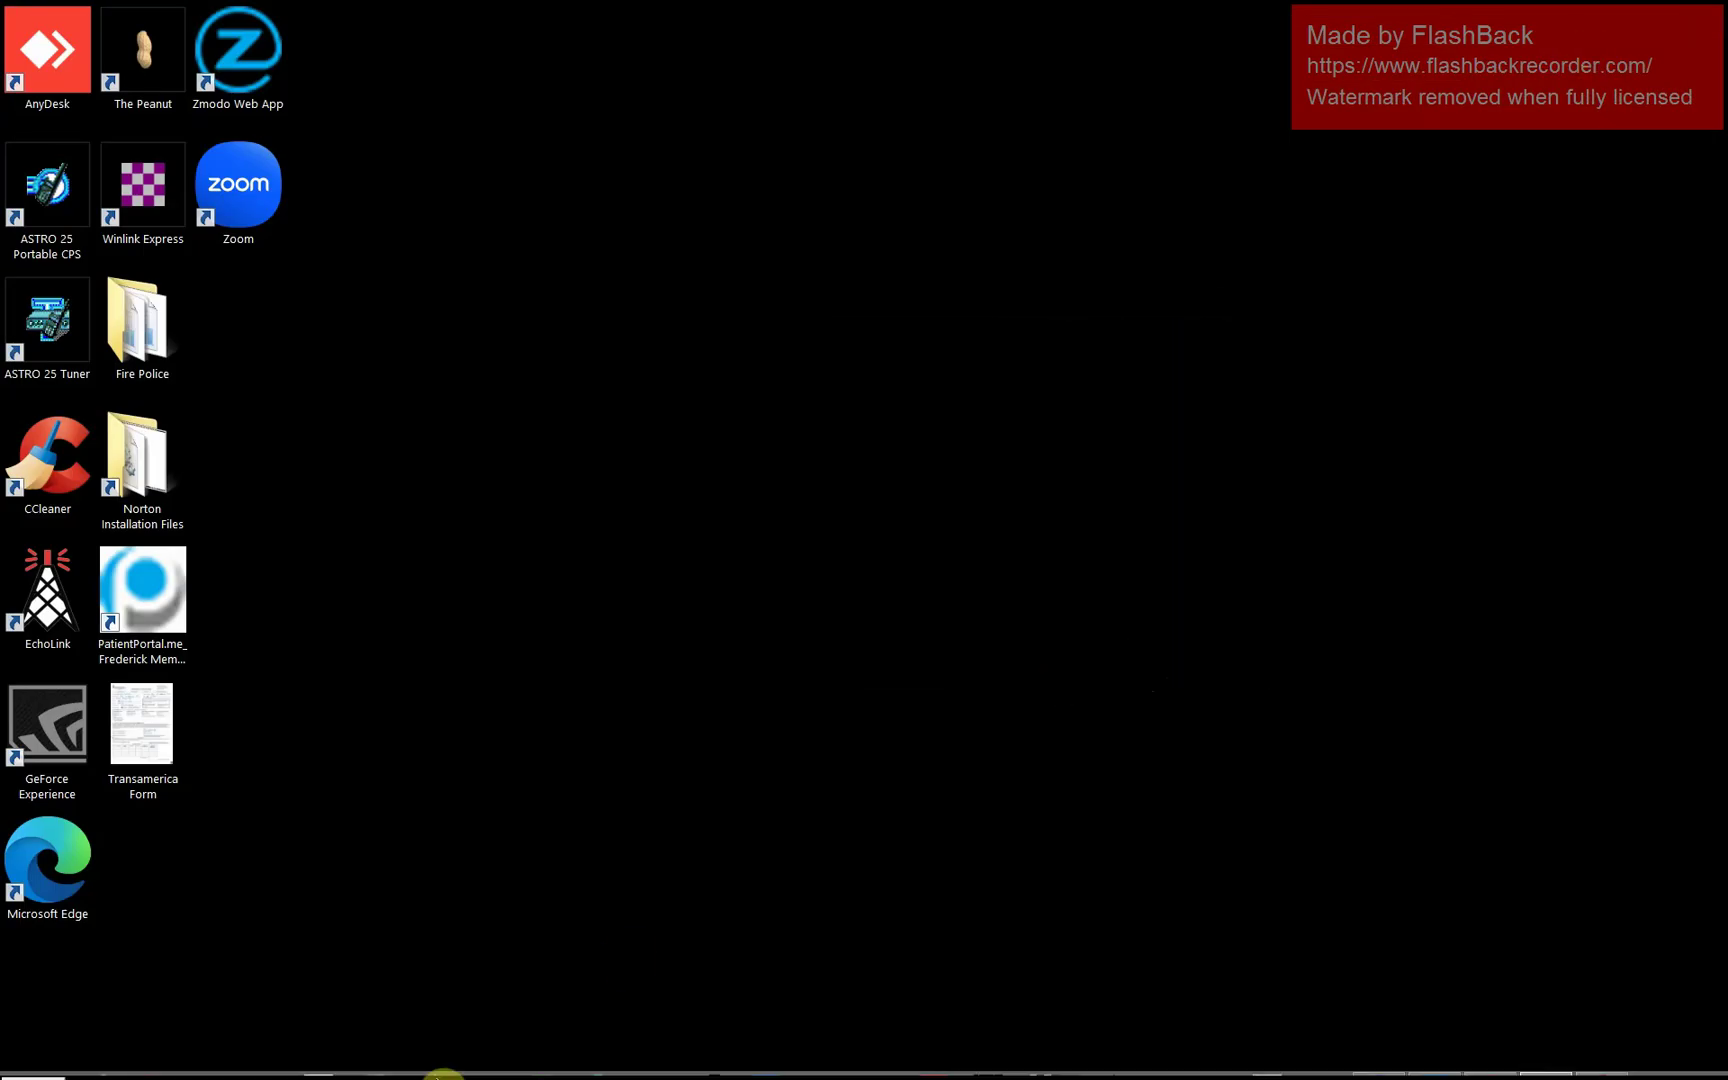
# Open the BPQ32 configuration folder from the installed programs and open its BPQ32 CFG file in Notepad
pyautogui.click(33, 1063)
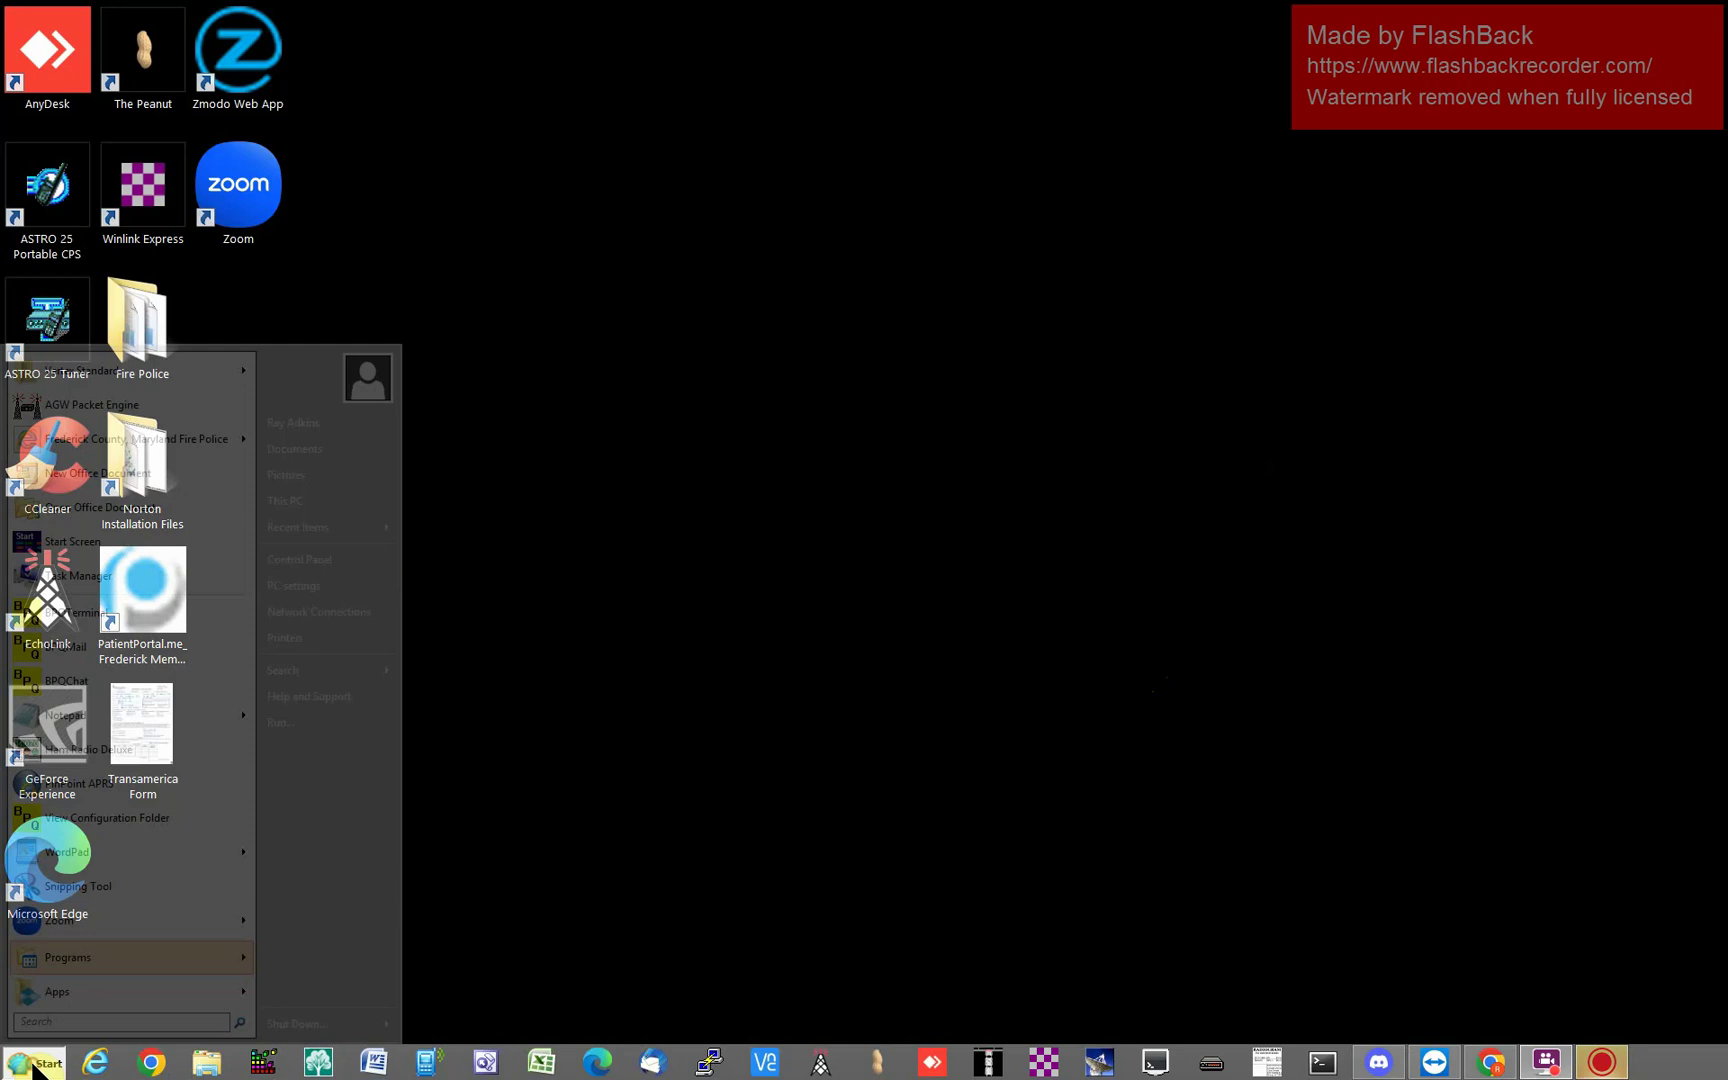
pyautogui.click(92, 955)
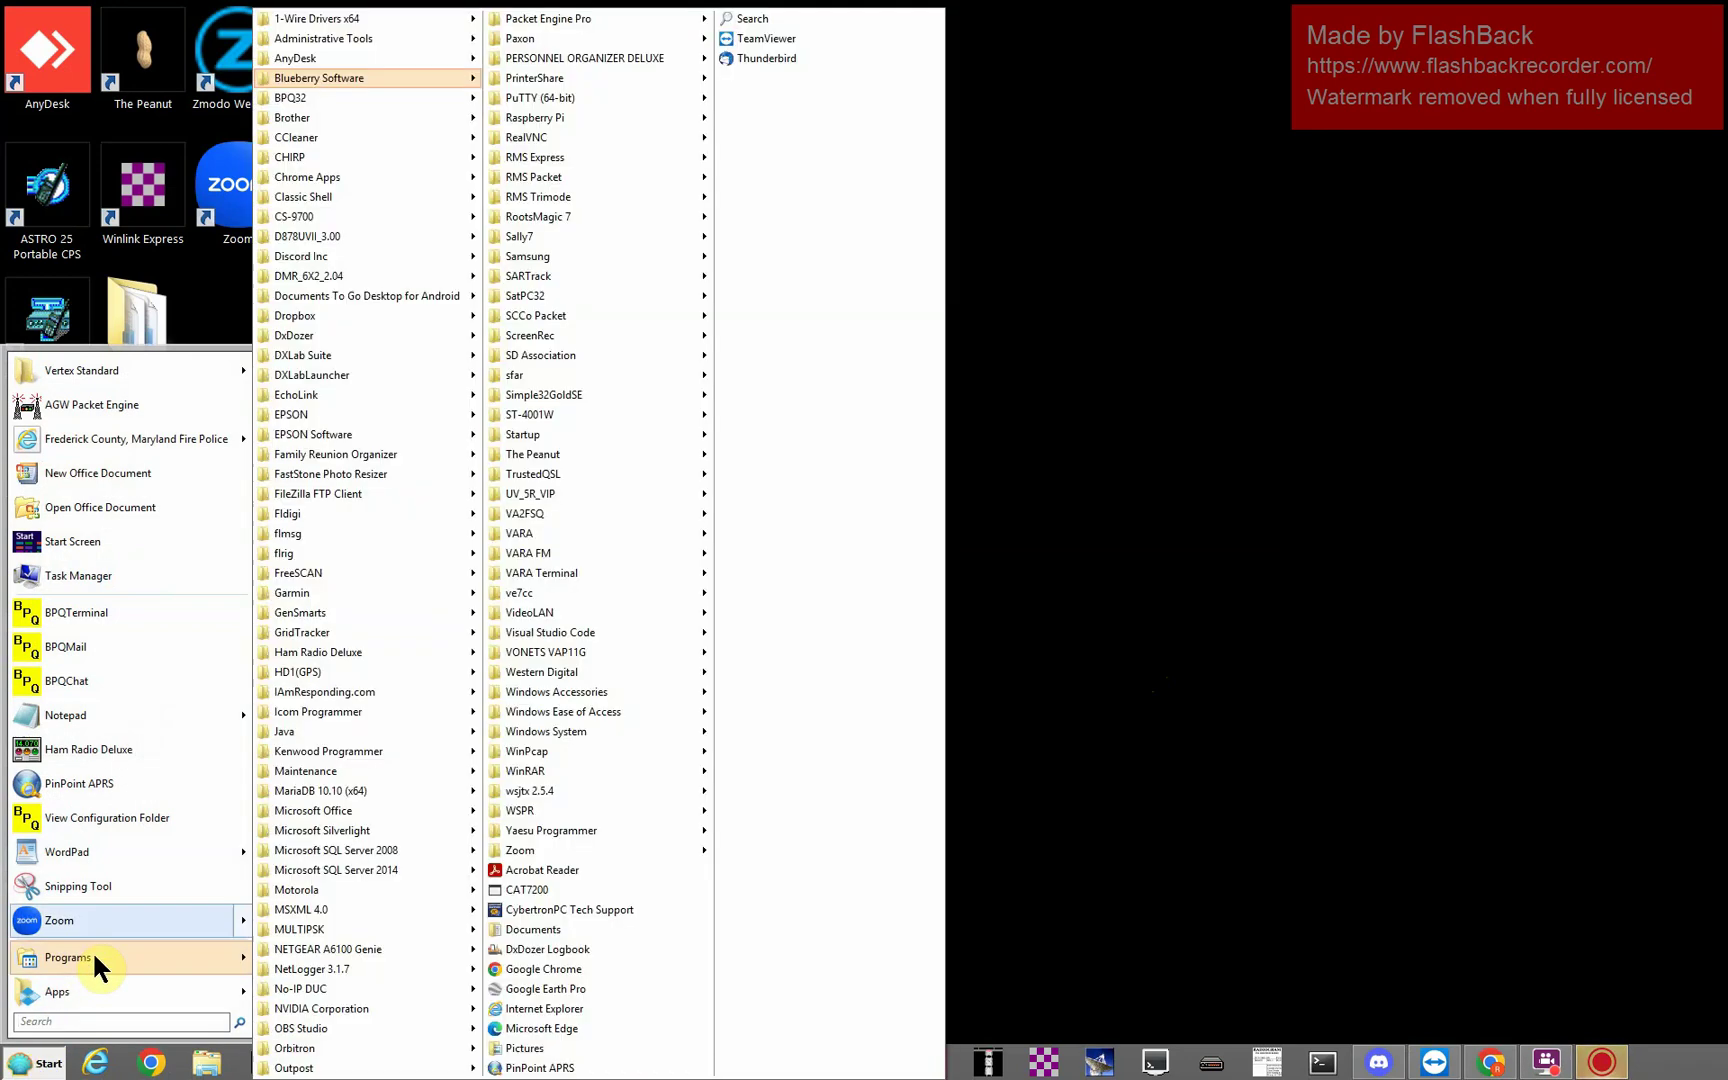
pyautogui.moveTo(420, 100)
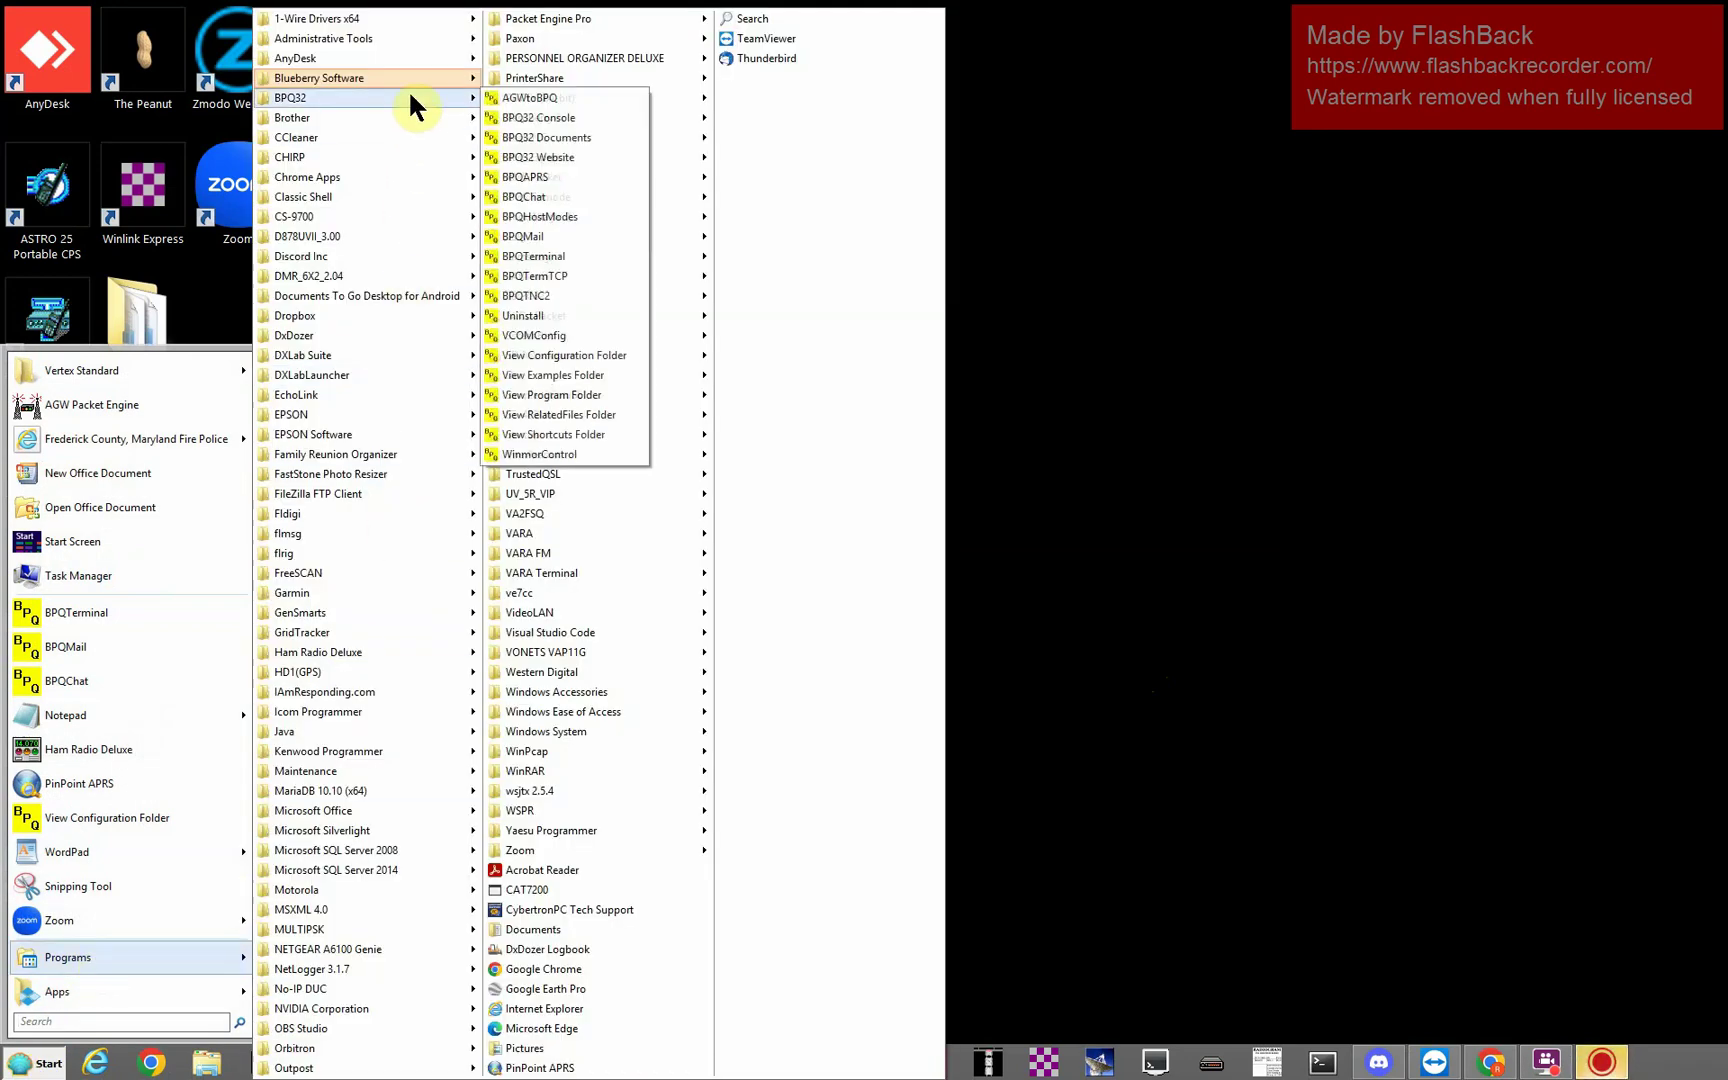
pyautogui.click(556, 358)
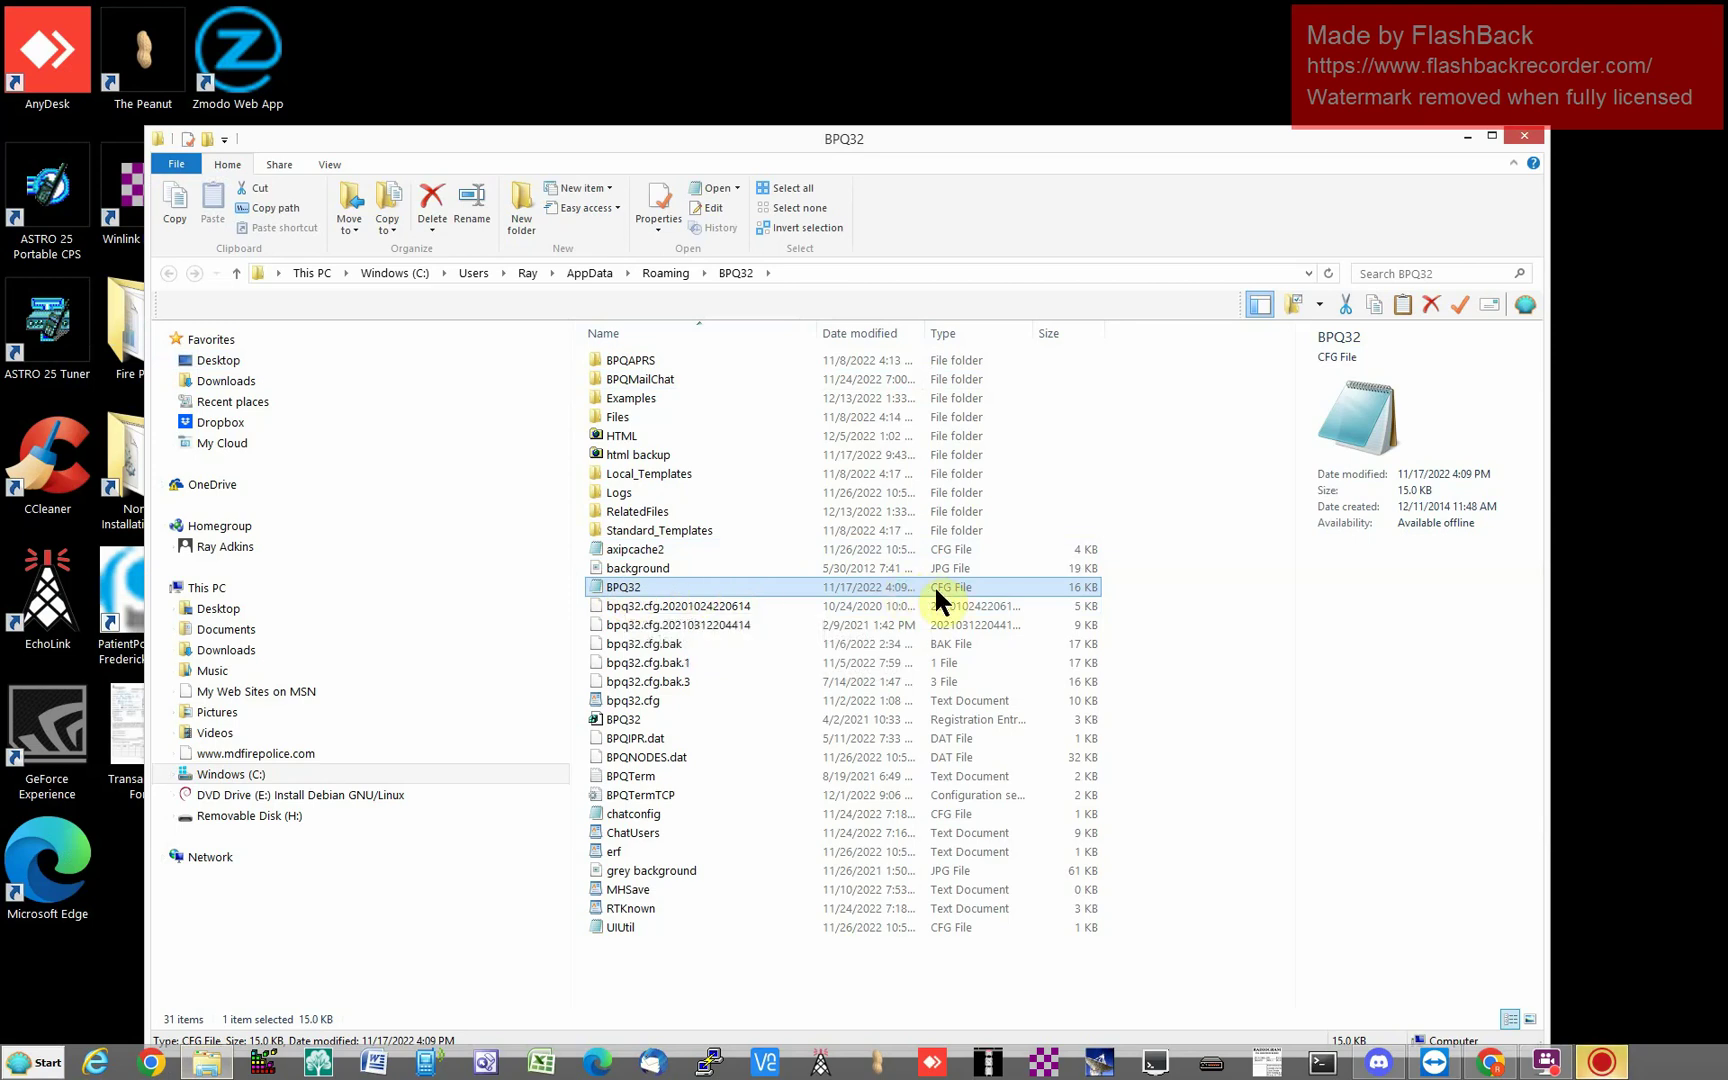
pyautogui.doubleClick(759, 587)
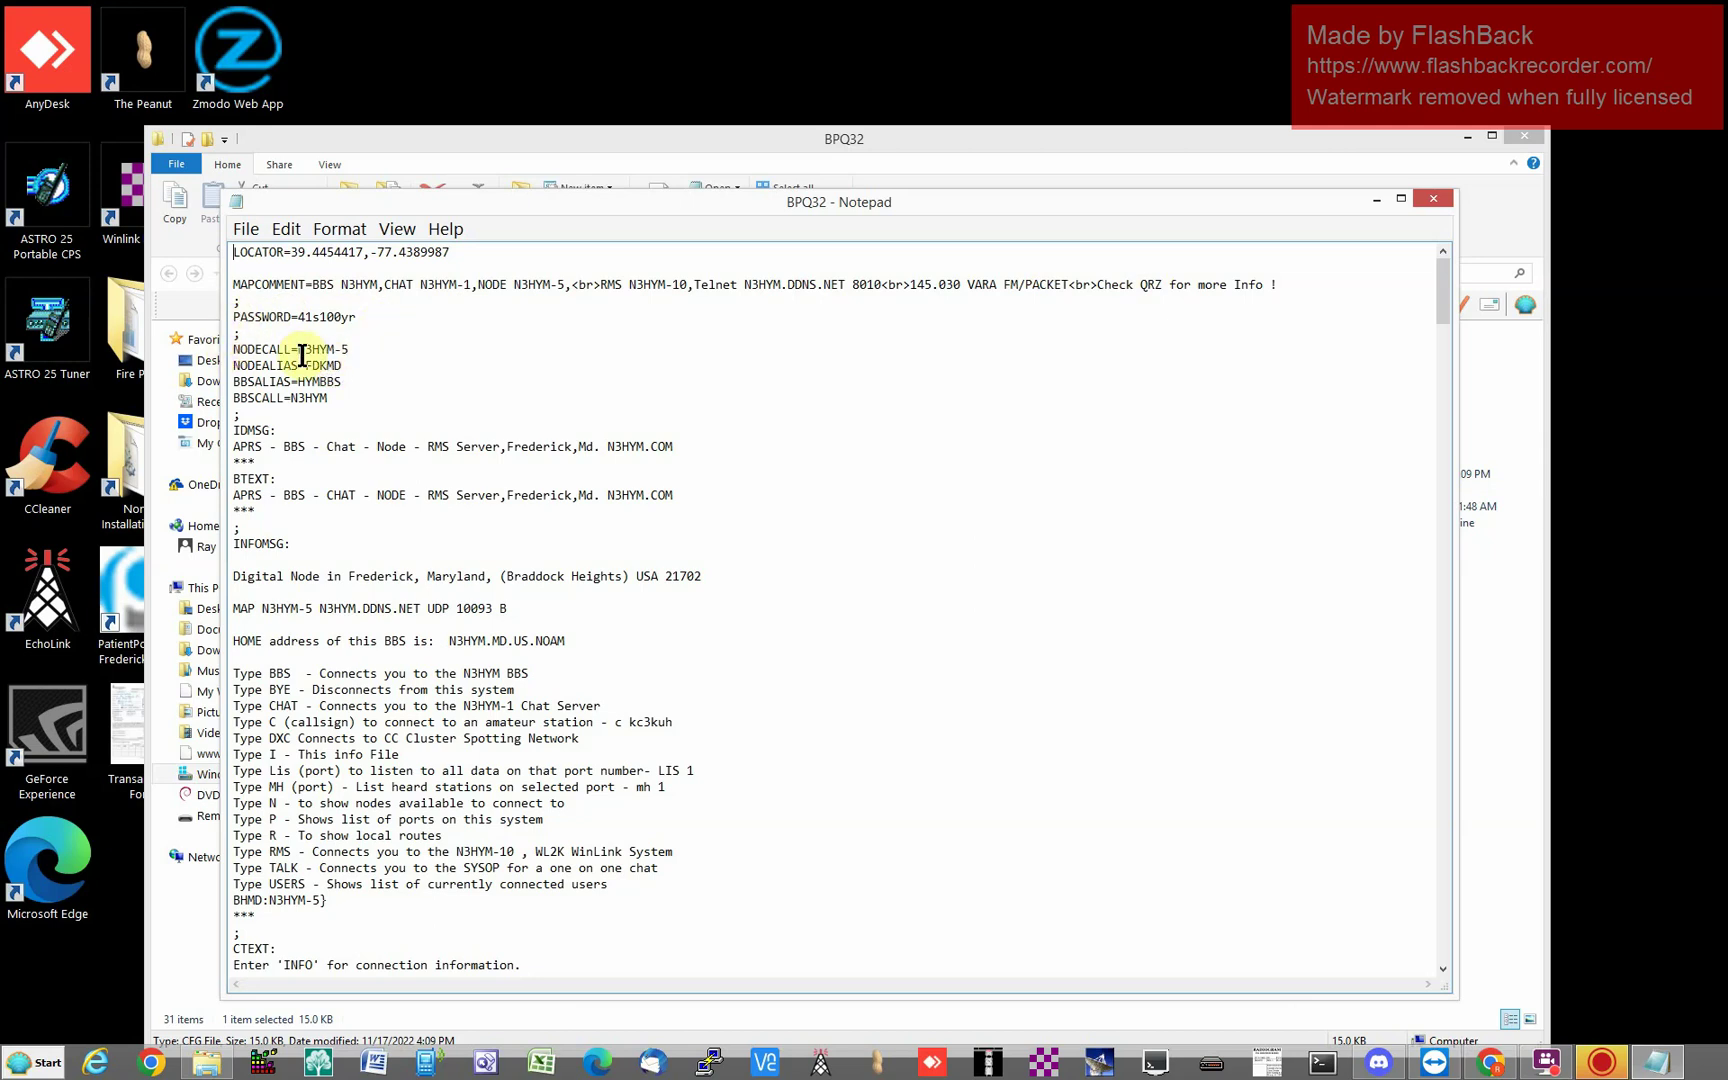
# Examine the configuration file's node identity, info and connect texts, network parameters, configuration options, LINKED command setting and AMPR NET section
pyautogui.scroll(-1, 305, 560)
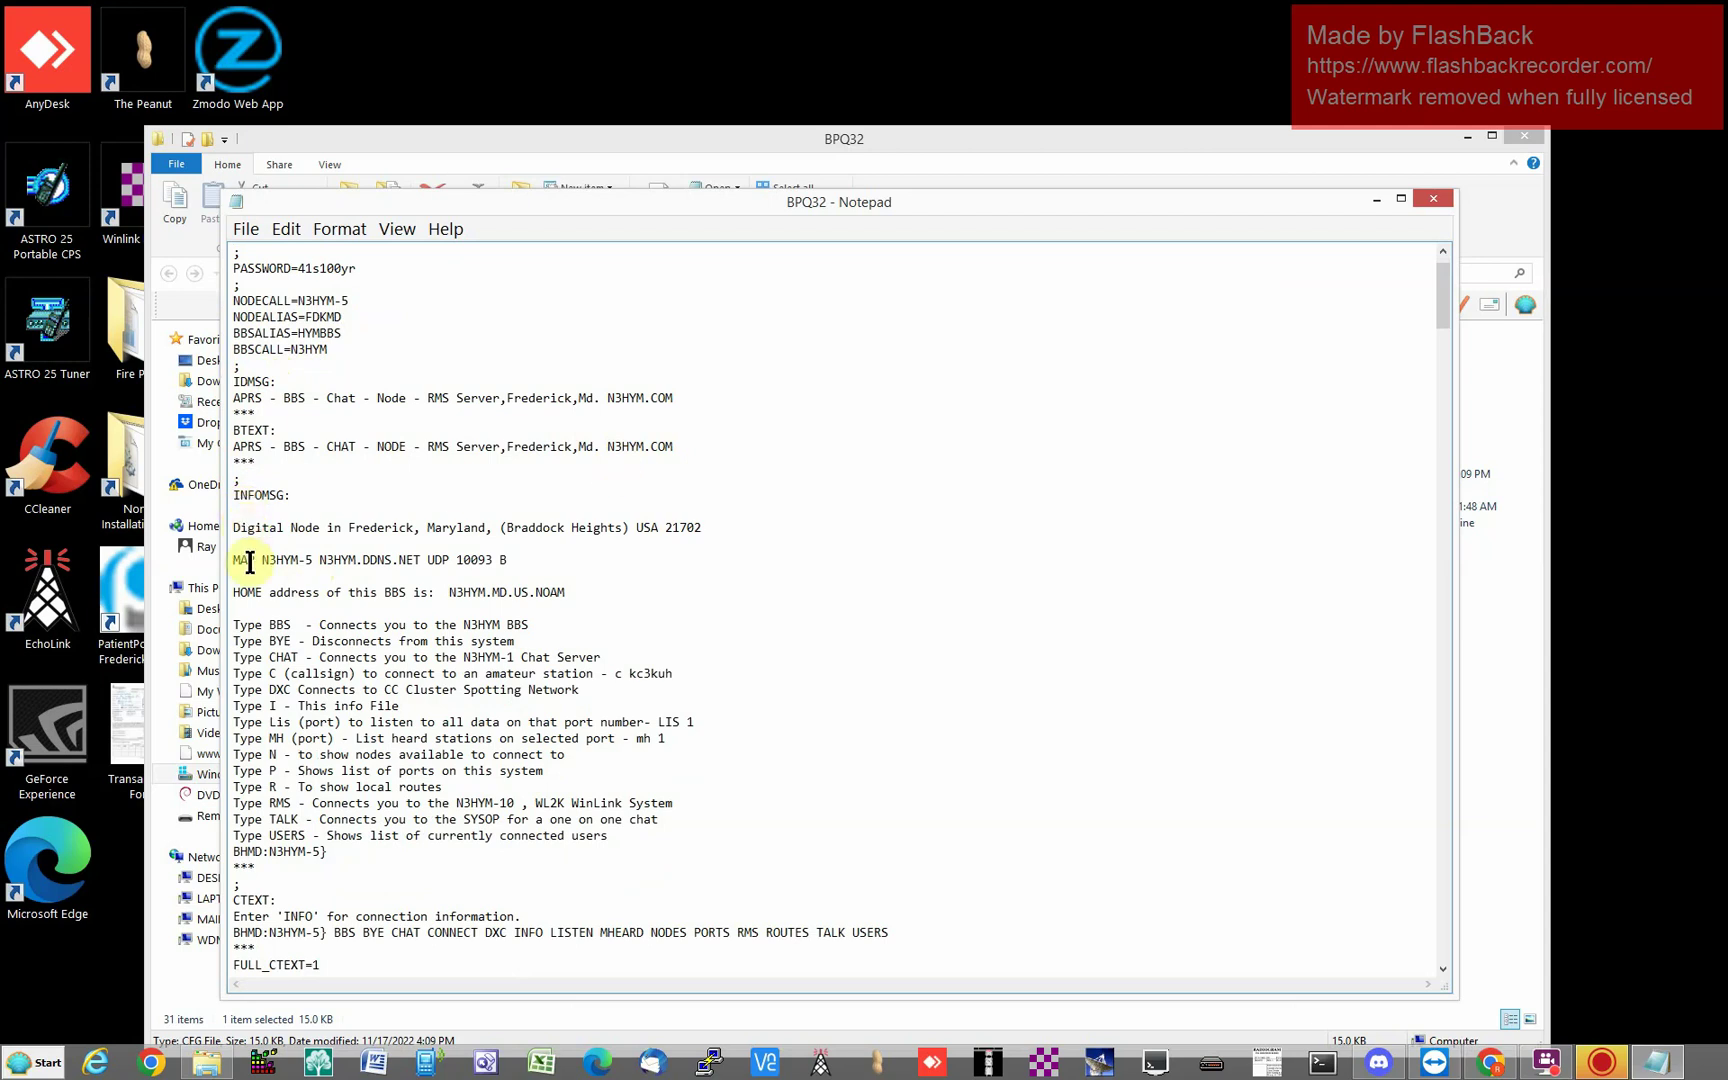
pyautogui.scroll(-3, 280, 700)
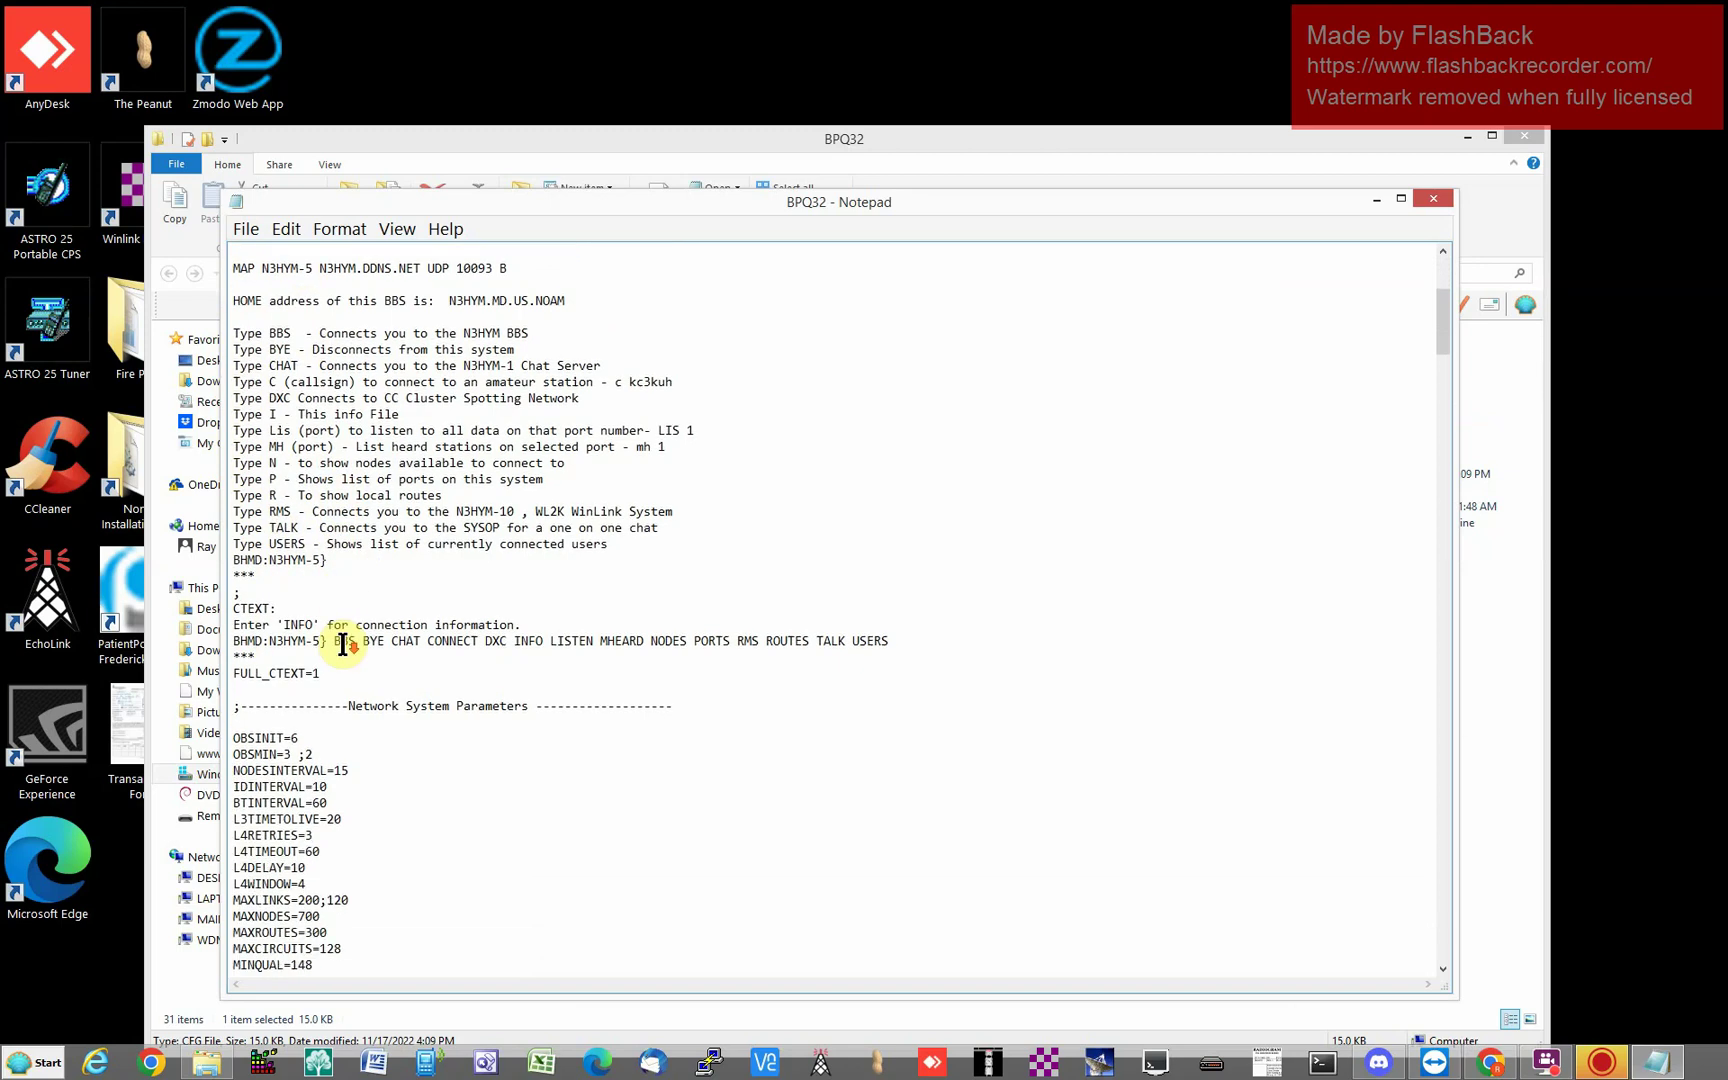
pyautogui.scroll(-2, 343, 644)
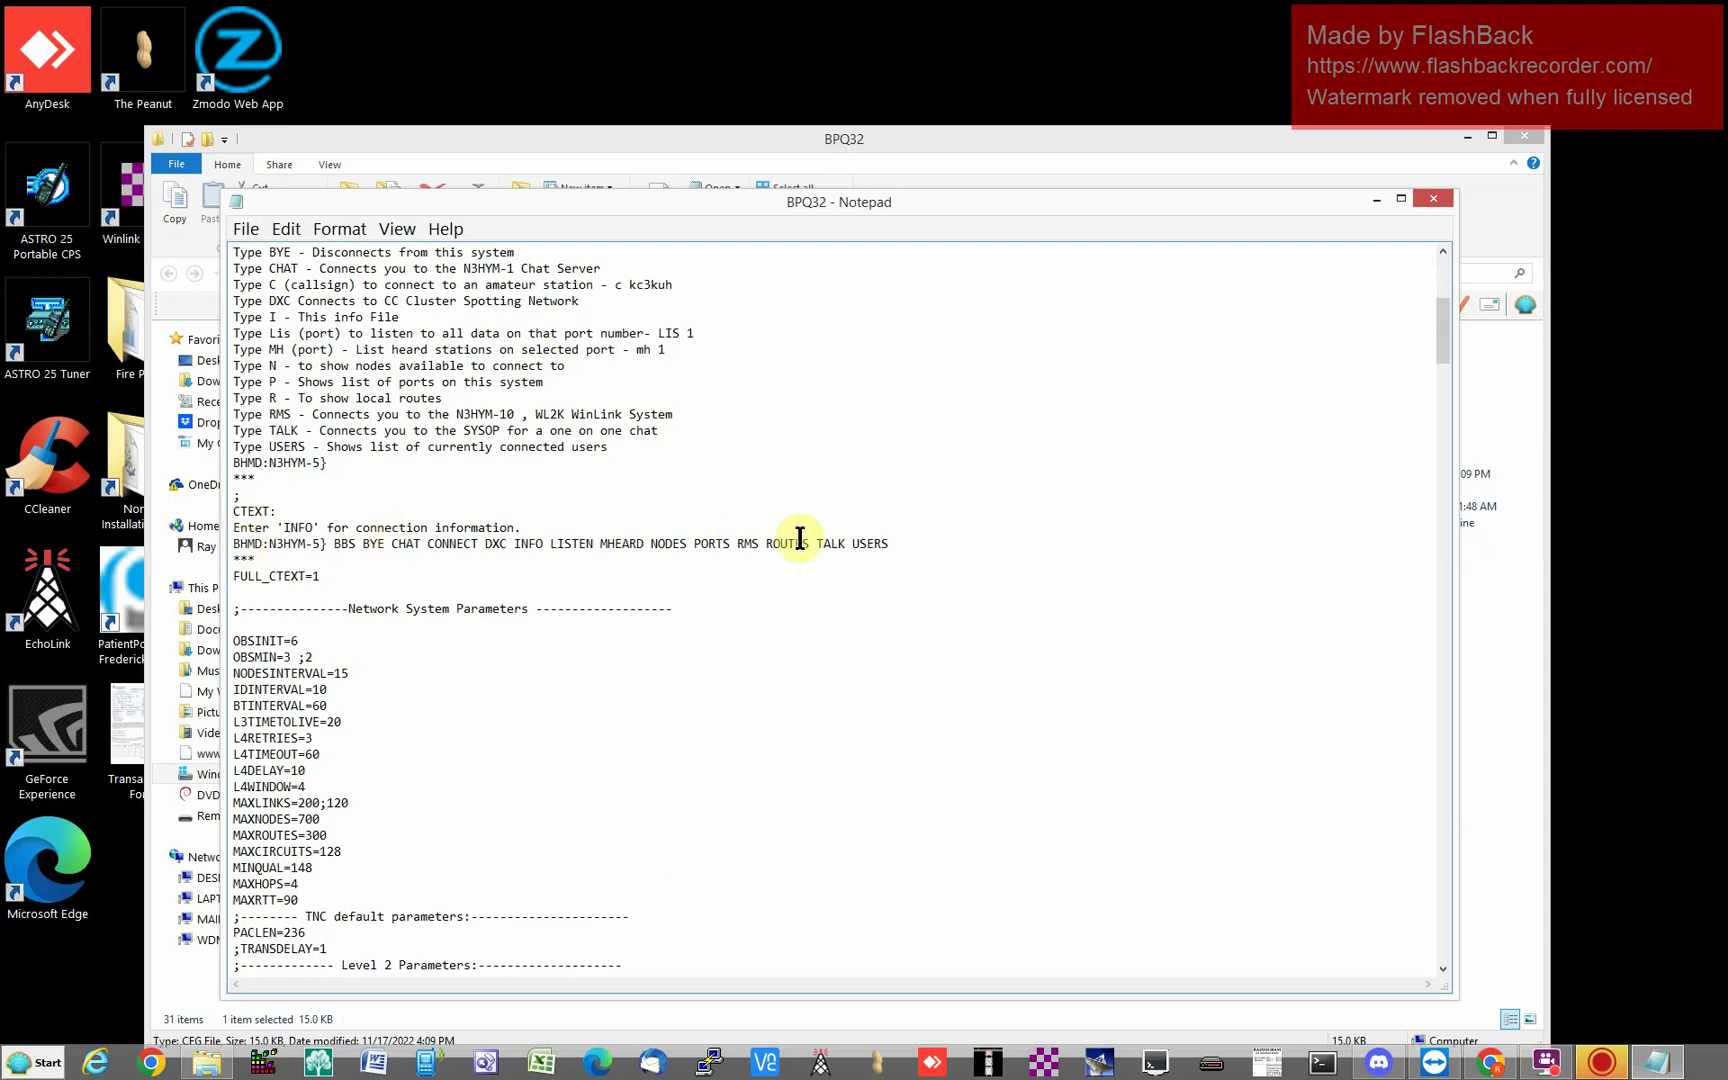
pyautogui.scroll(-3, 260, 595)
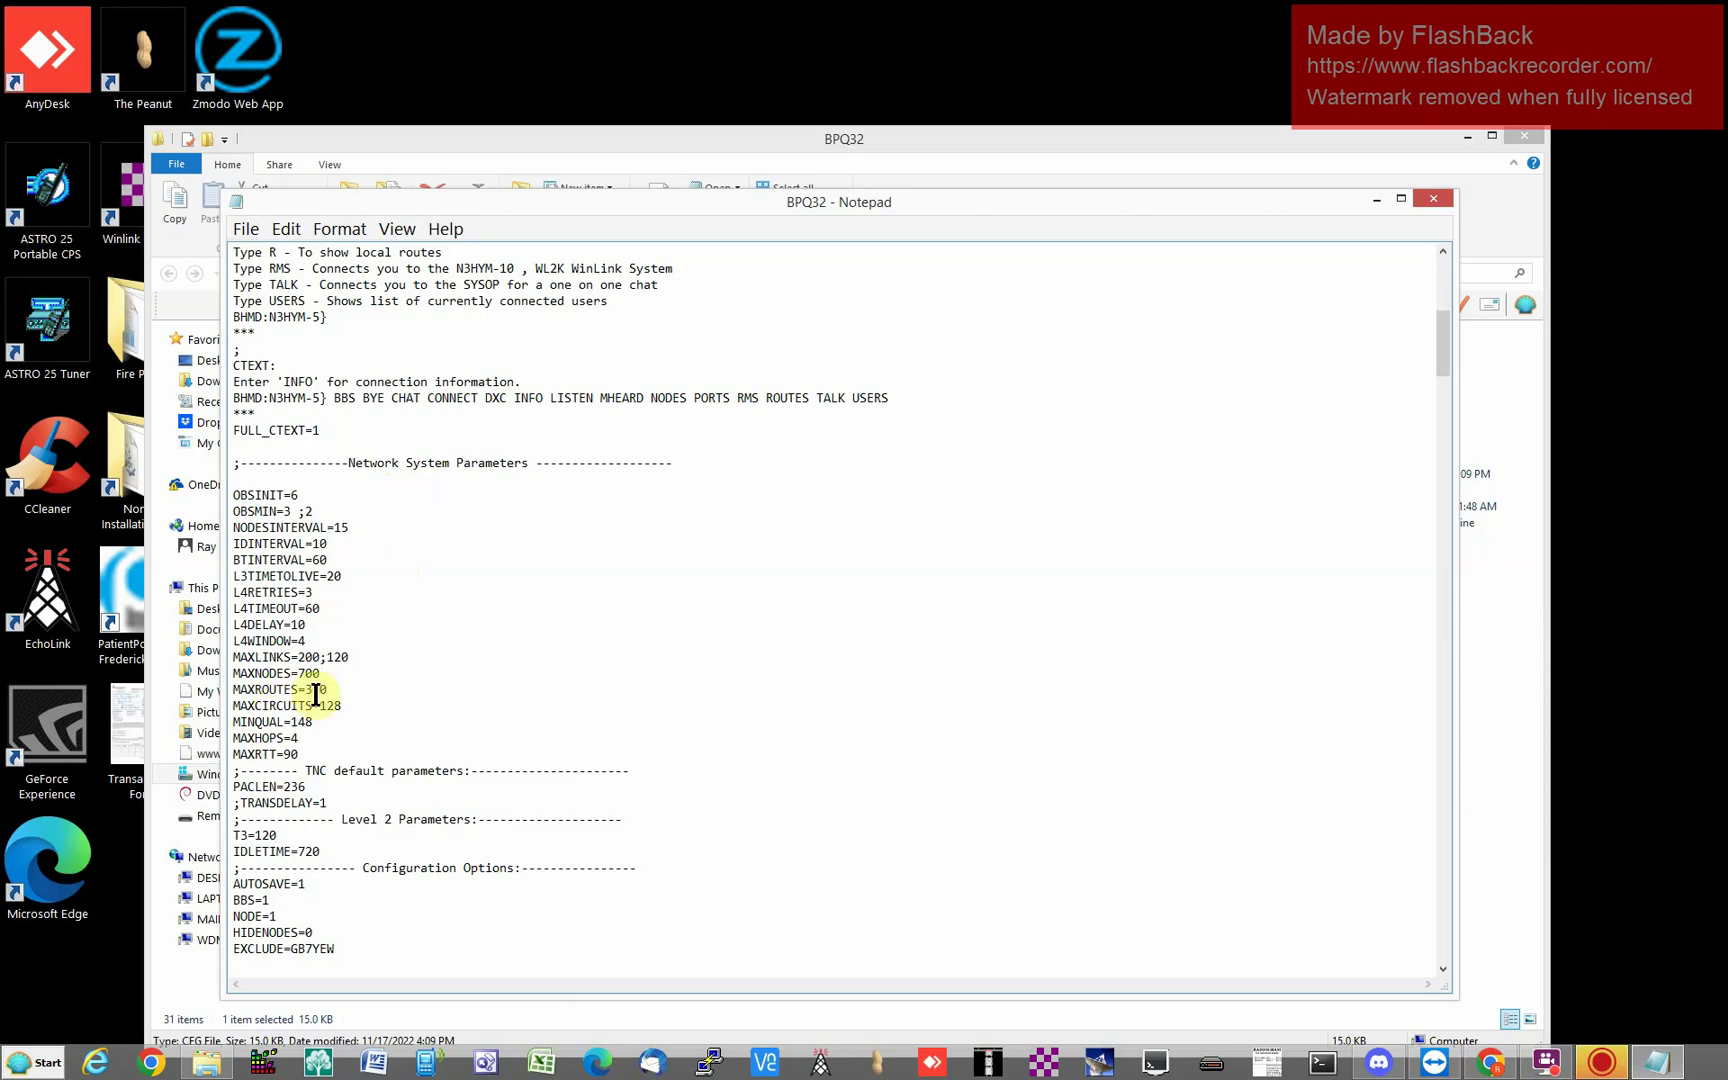
pyautogui.scroll(-2, 345, 706)
pyautogui.scroll(-4, 345, 706)
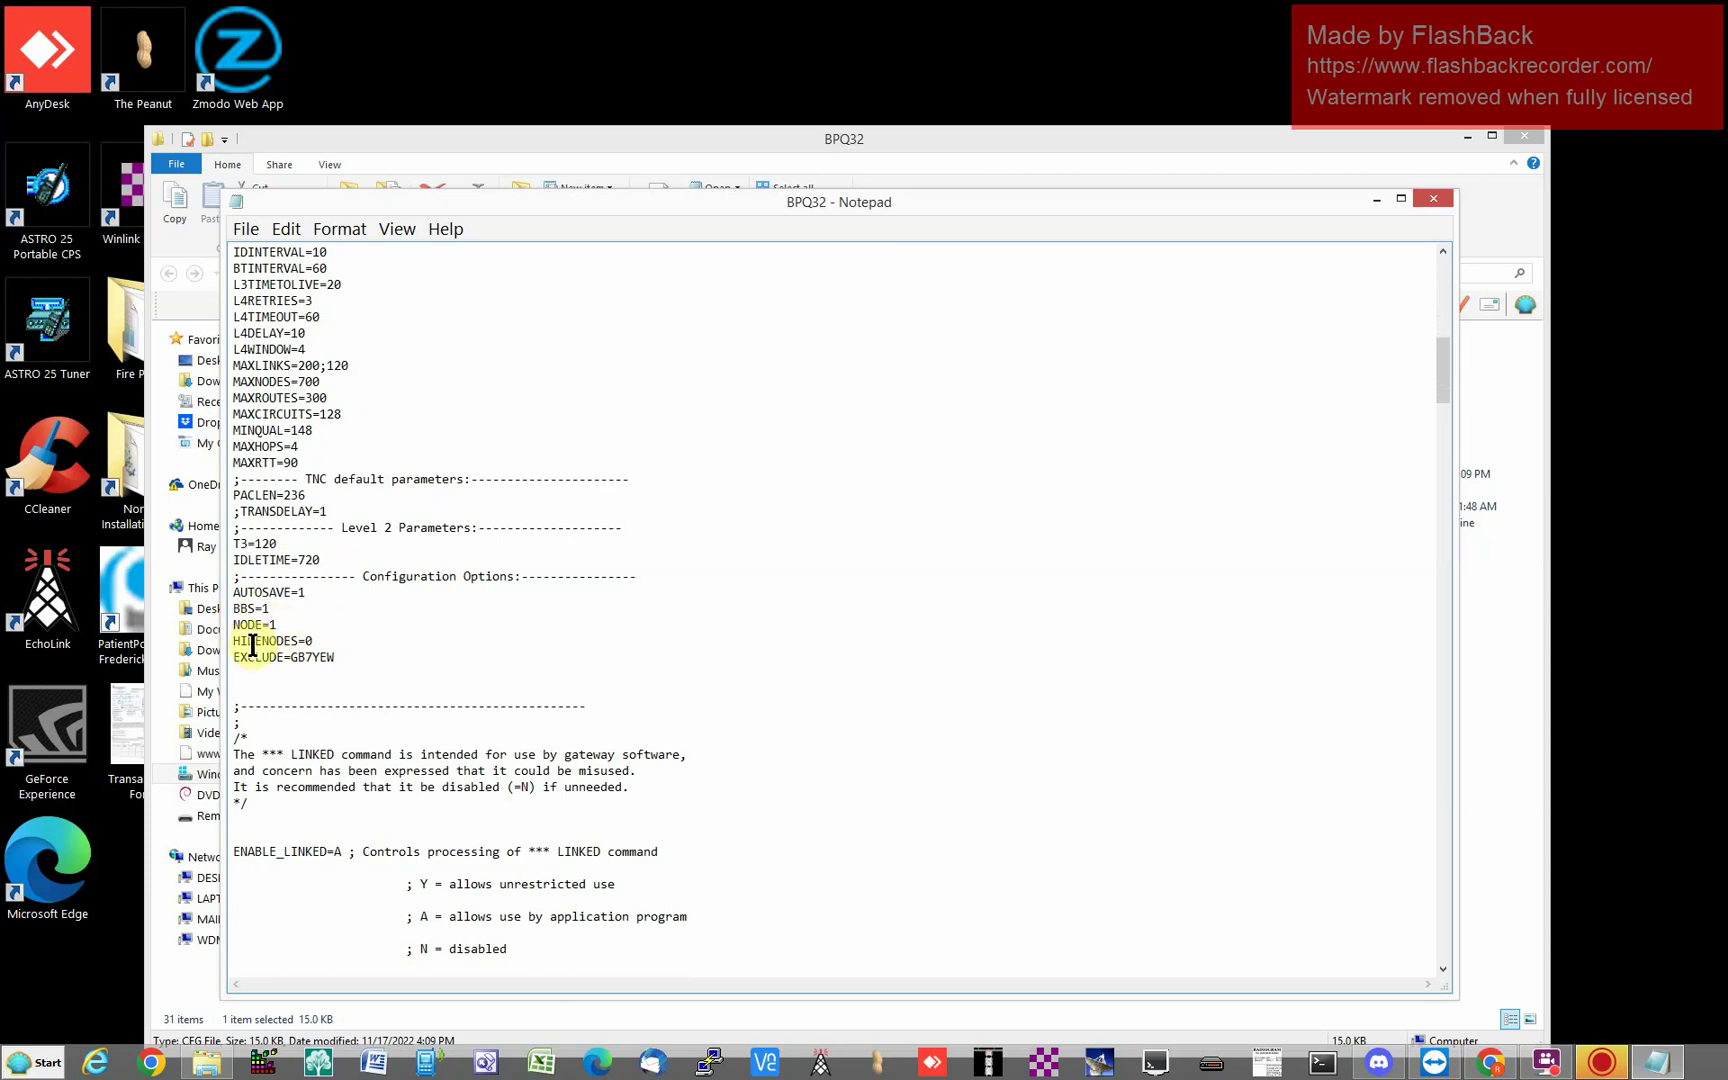
pyautogui.scroll(-6, 321, 646)
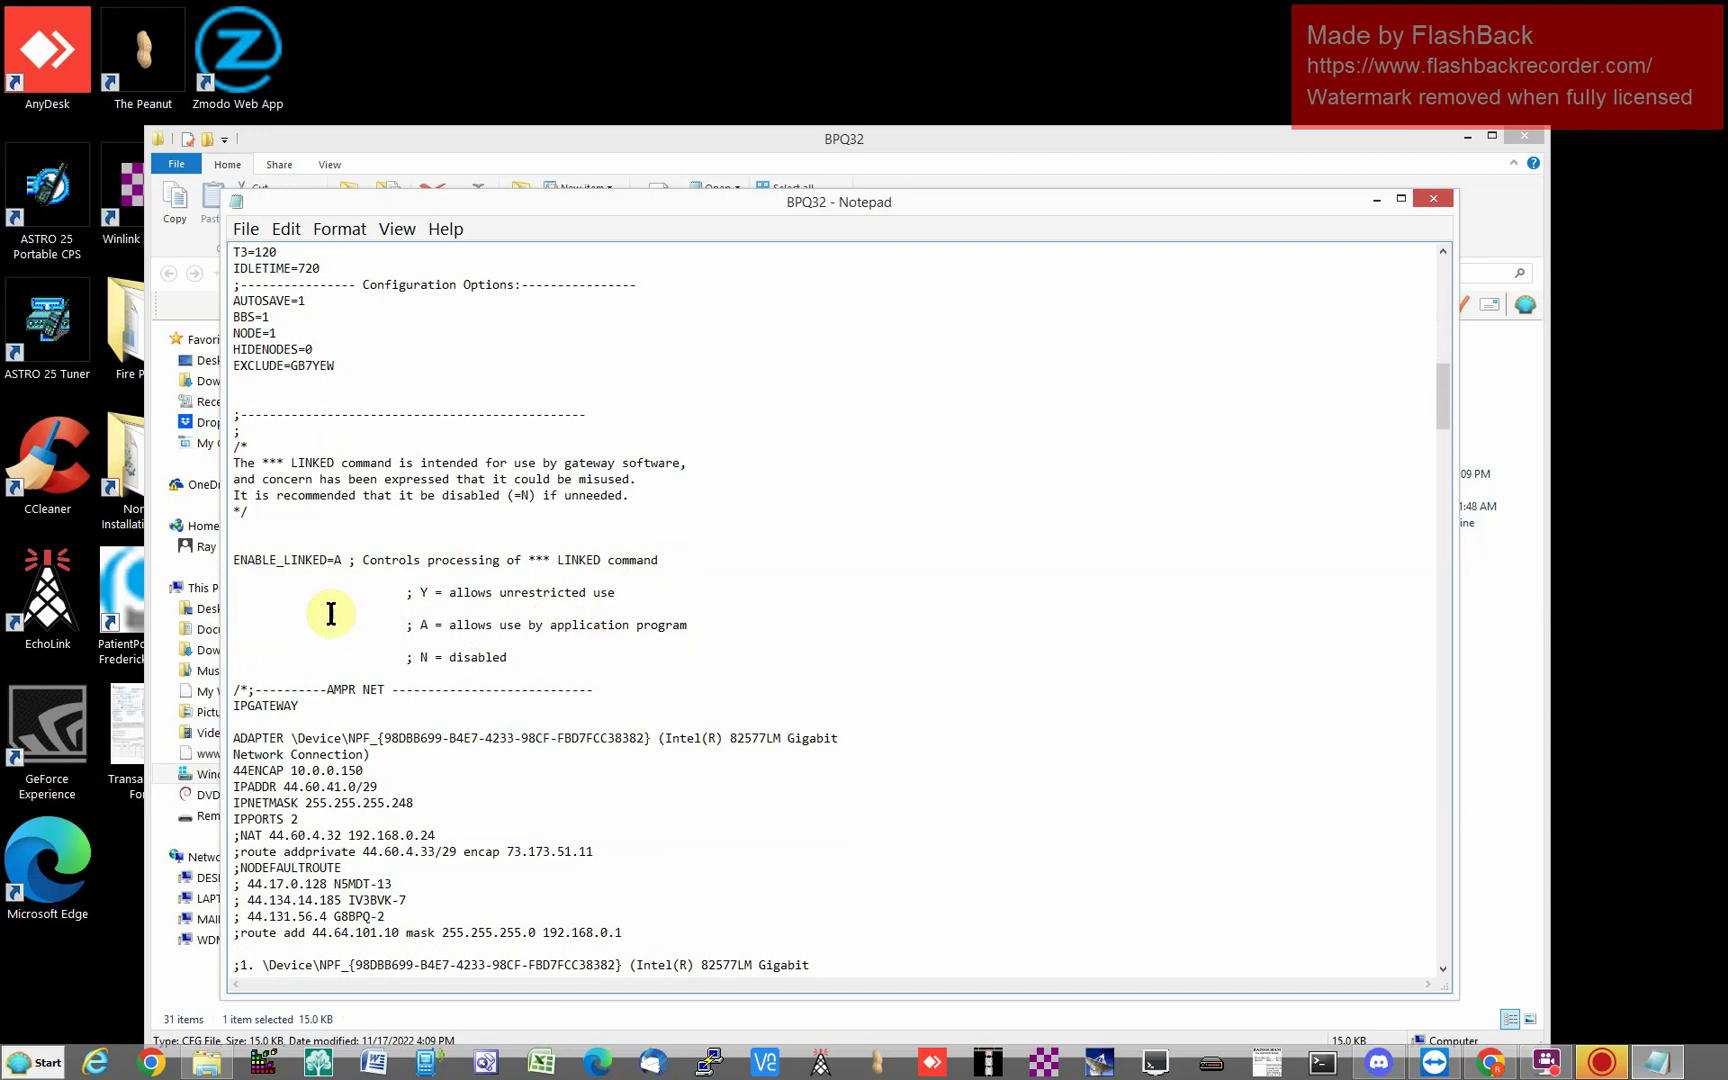
pyautogui.scroll(-1, 266, 608)
pyautogui.scroll(-2, 306, 592)
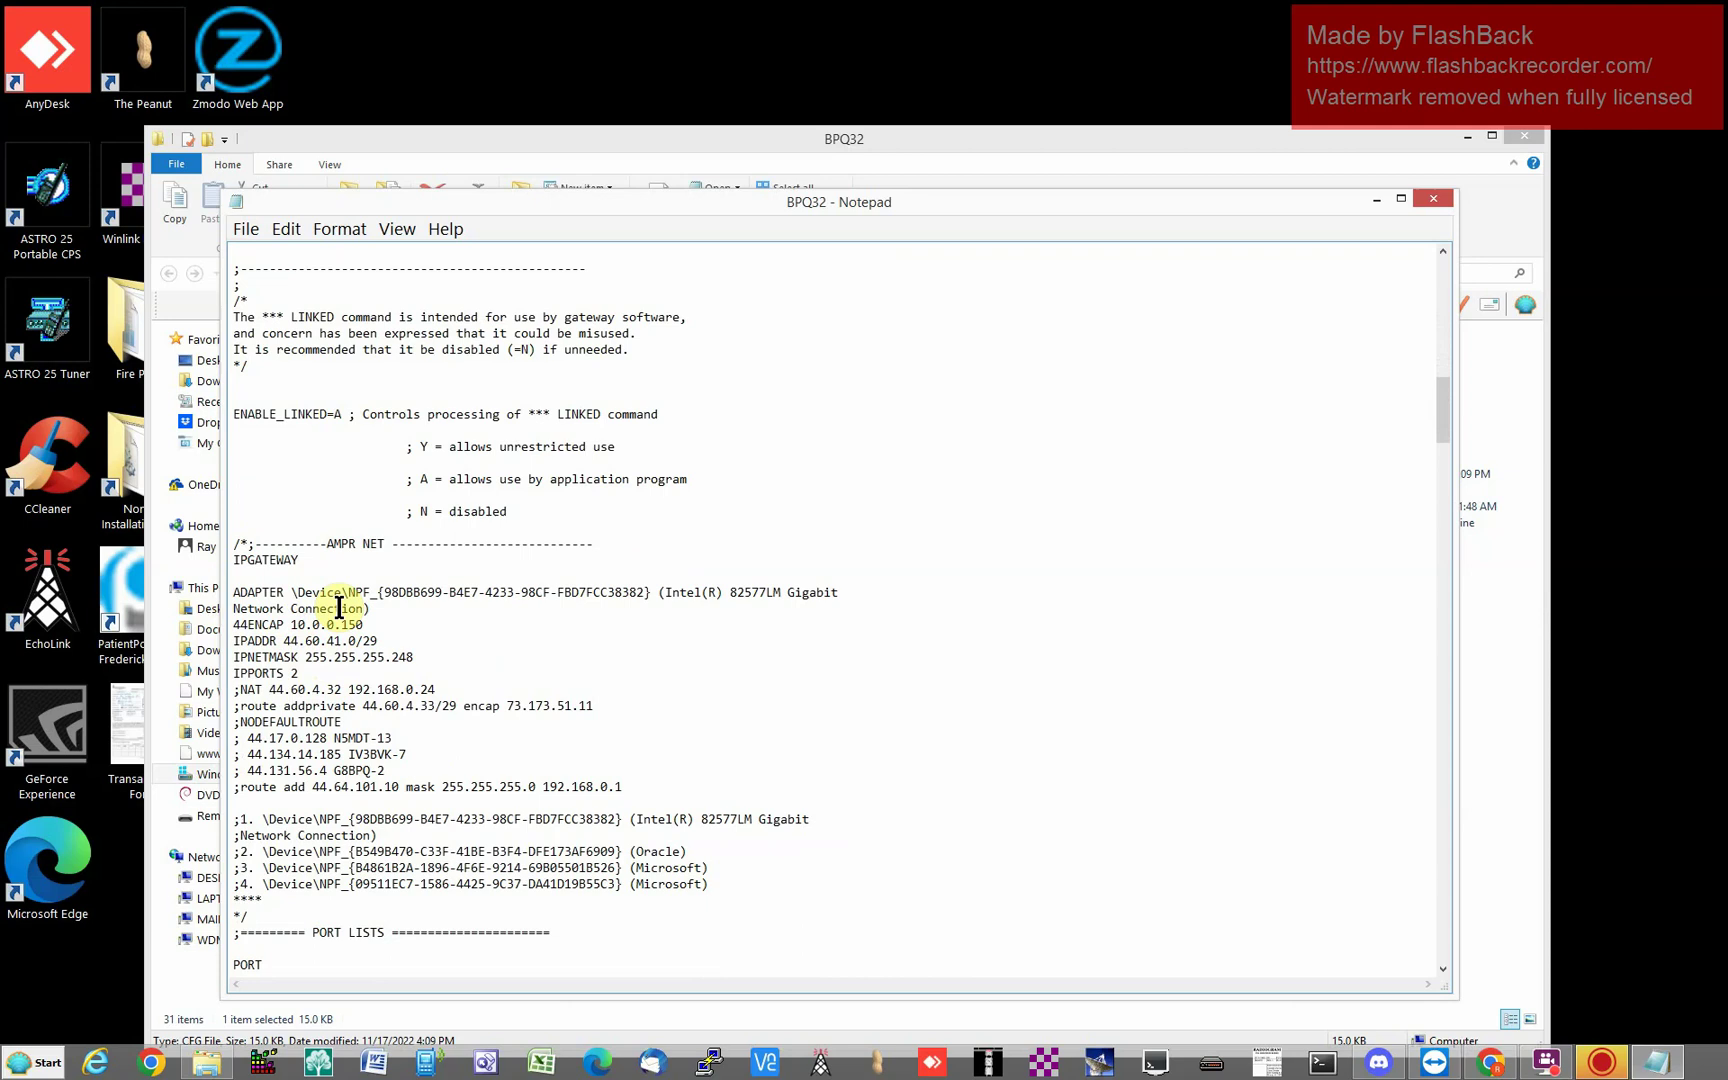
pyautogui.scroll(-2, 255, 630)
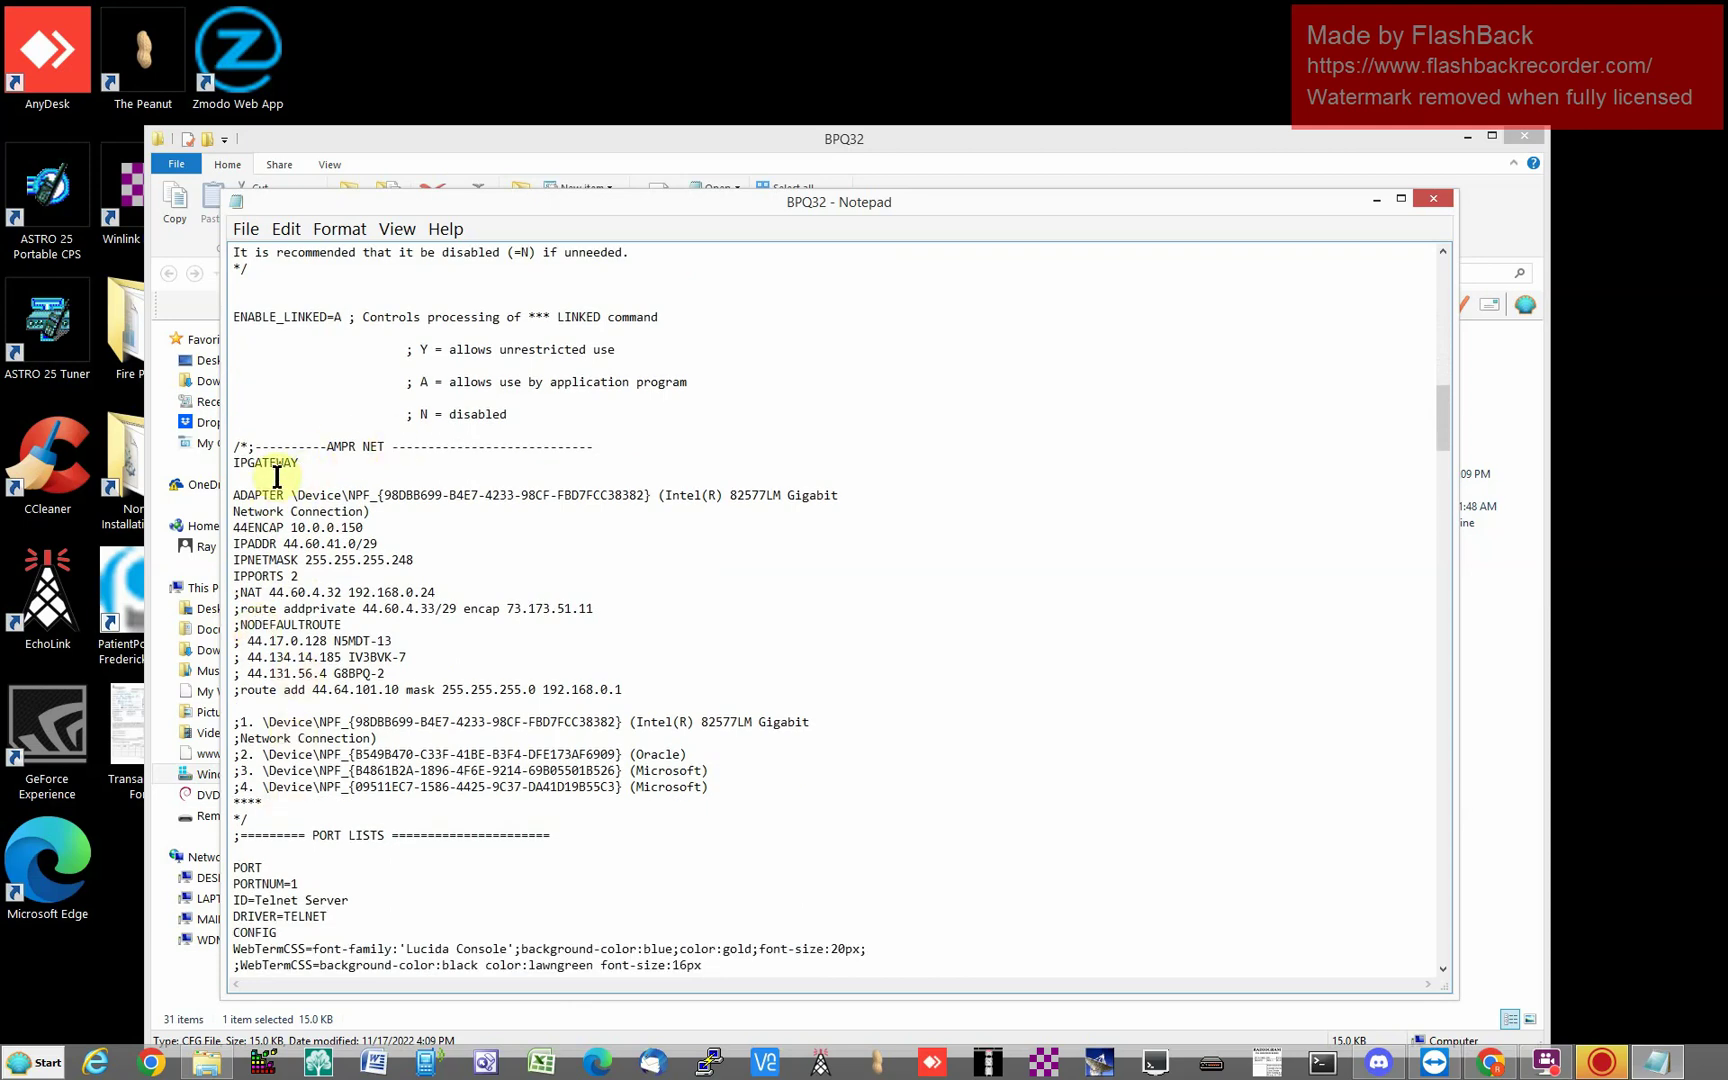
# Examine the Telnet Server port with its user entries and the AX/IP/UDP internet linking port with its UDP and MAP lines
pyautogui.scroll(-7, 277, 481)
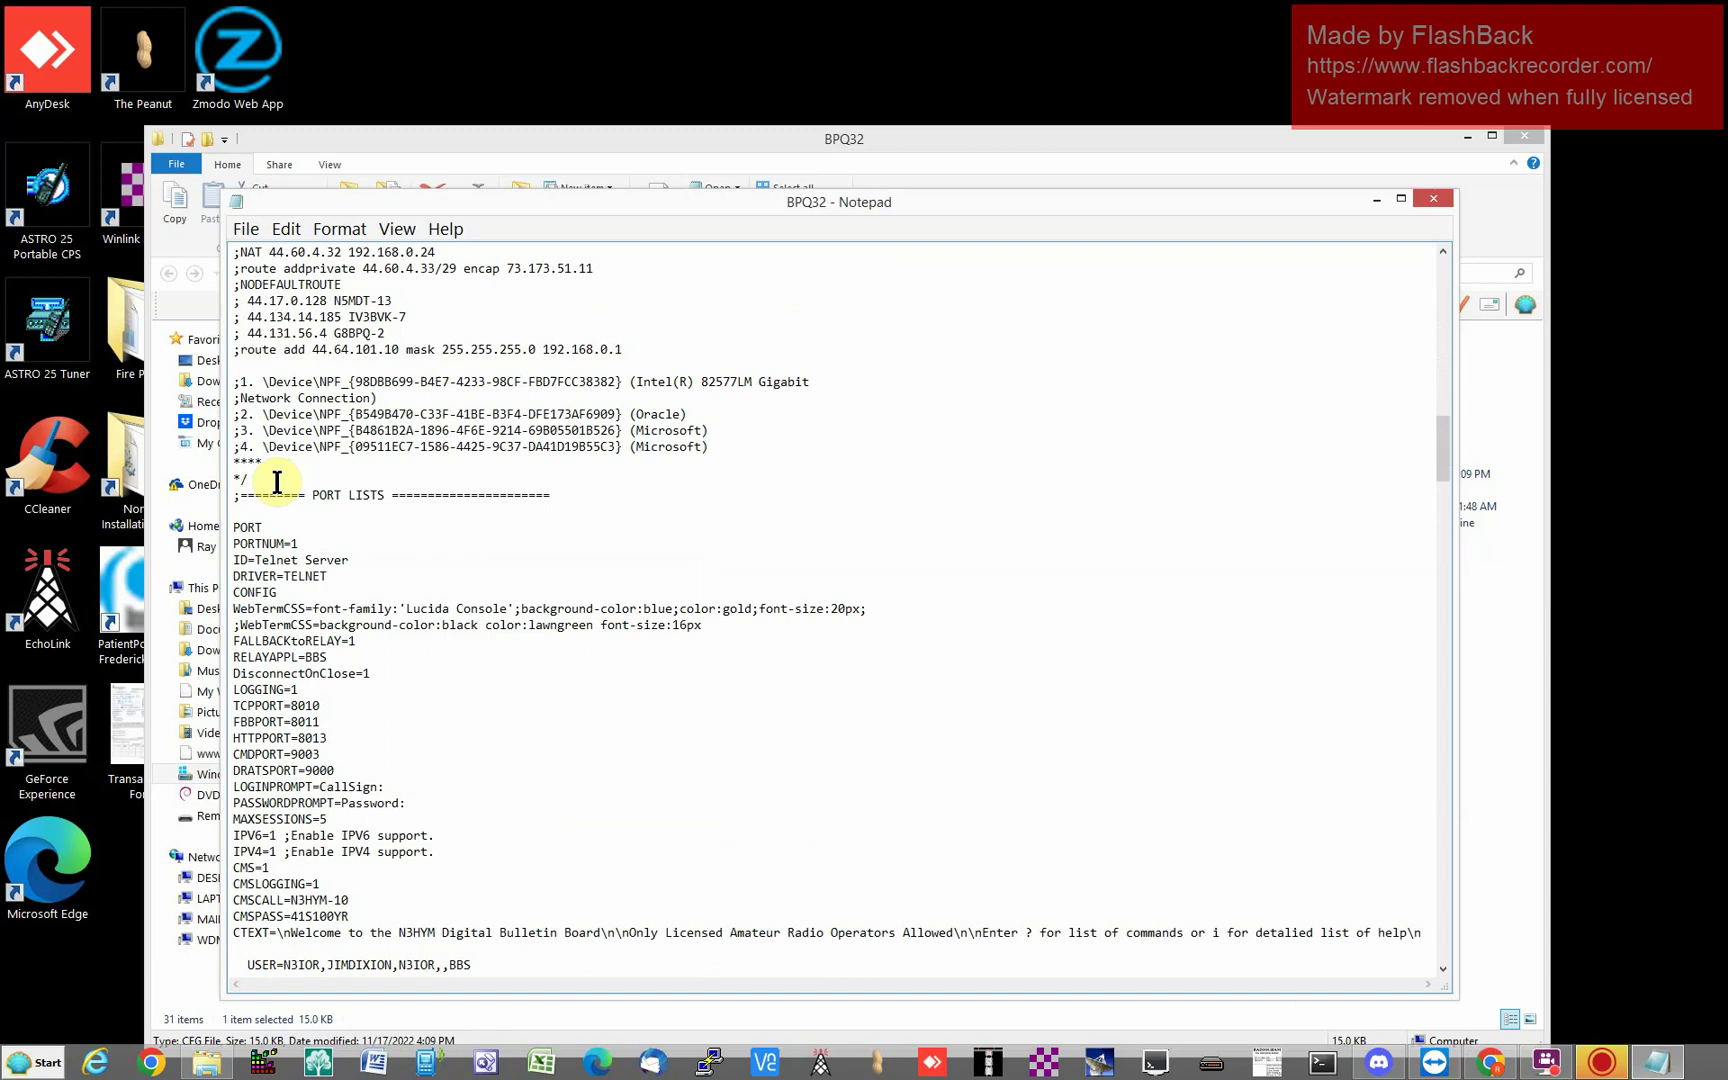
pyautogui.scroll(-2, 289, 600)
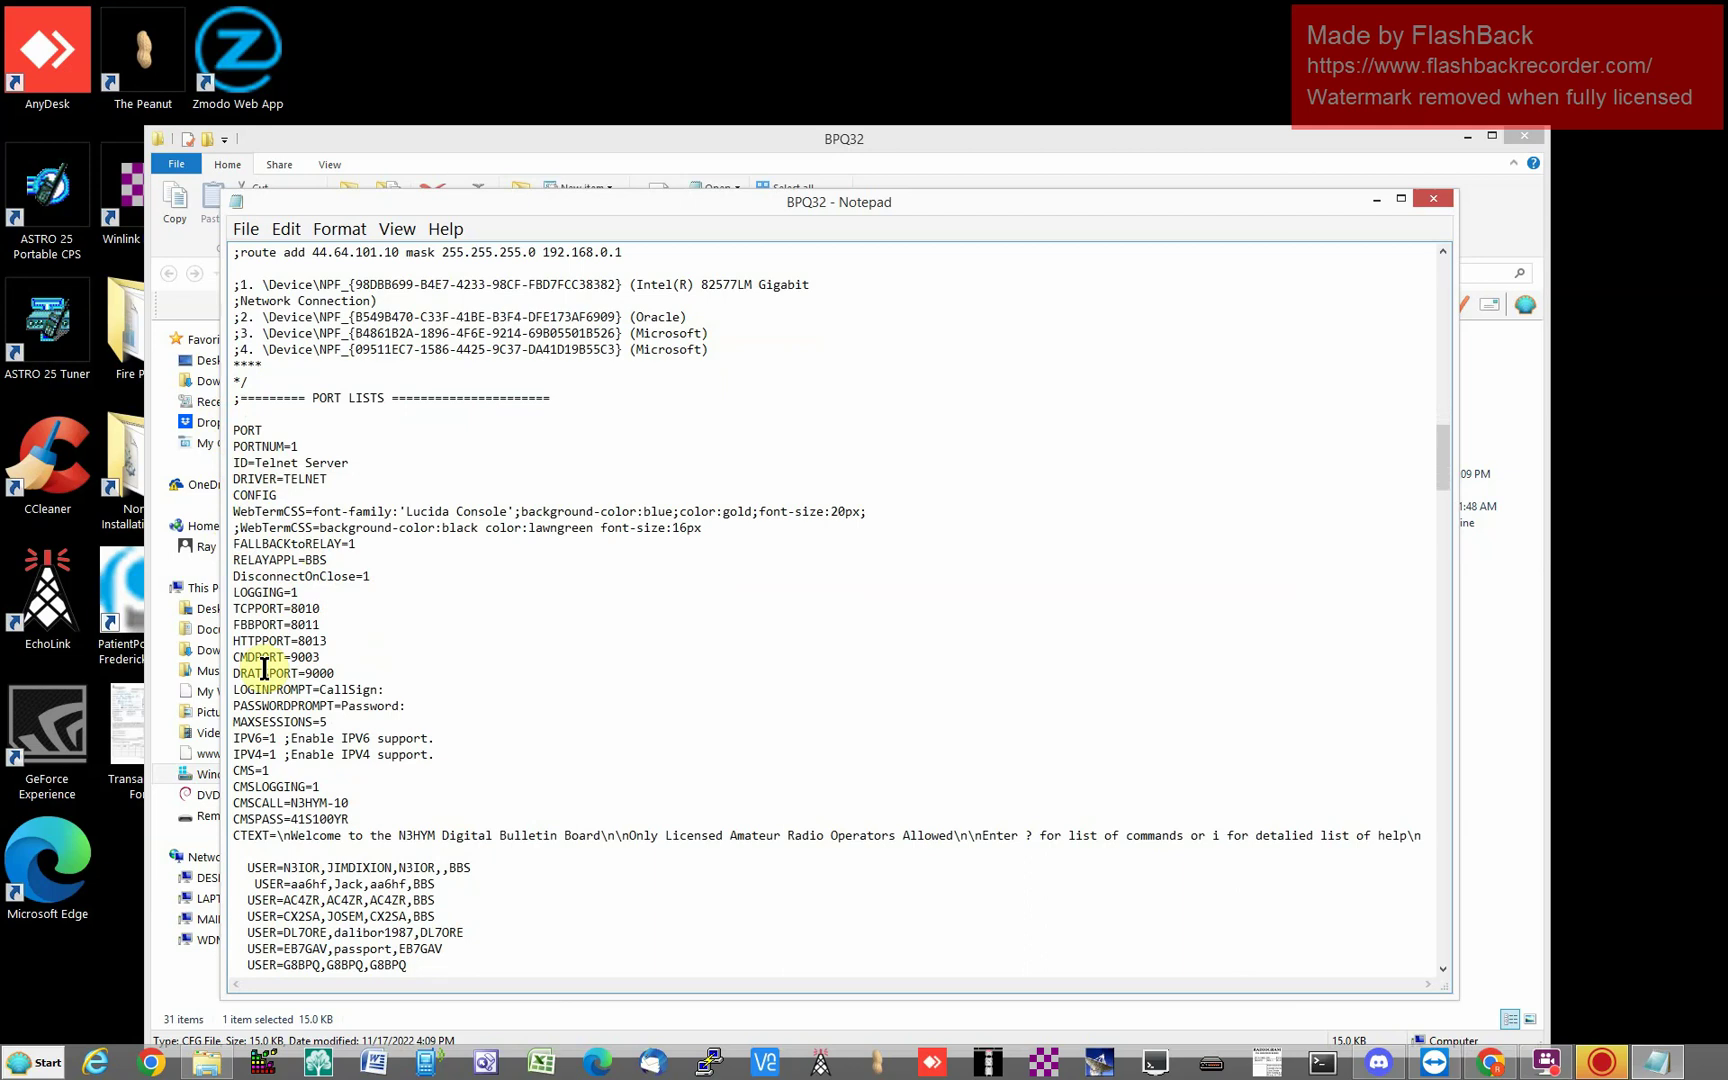
pyautogui.scroll(-2, 248, 606)
pyautogui.scroll(-19, 248, 606)
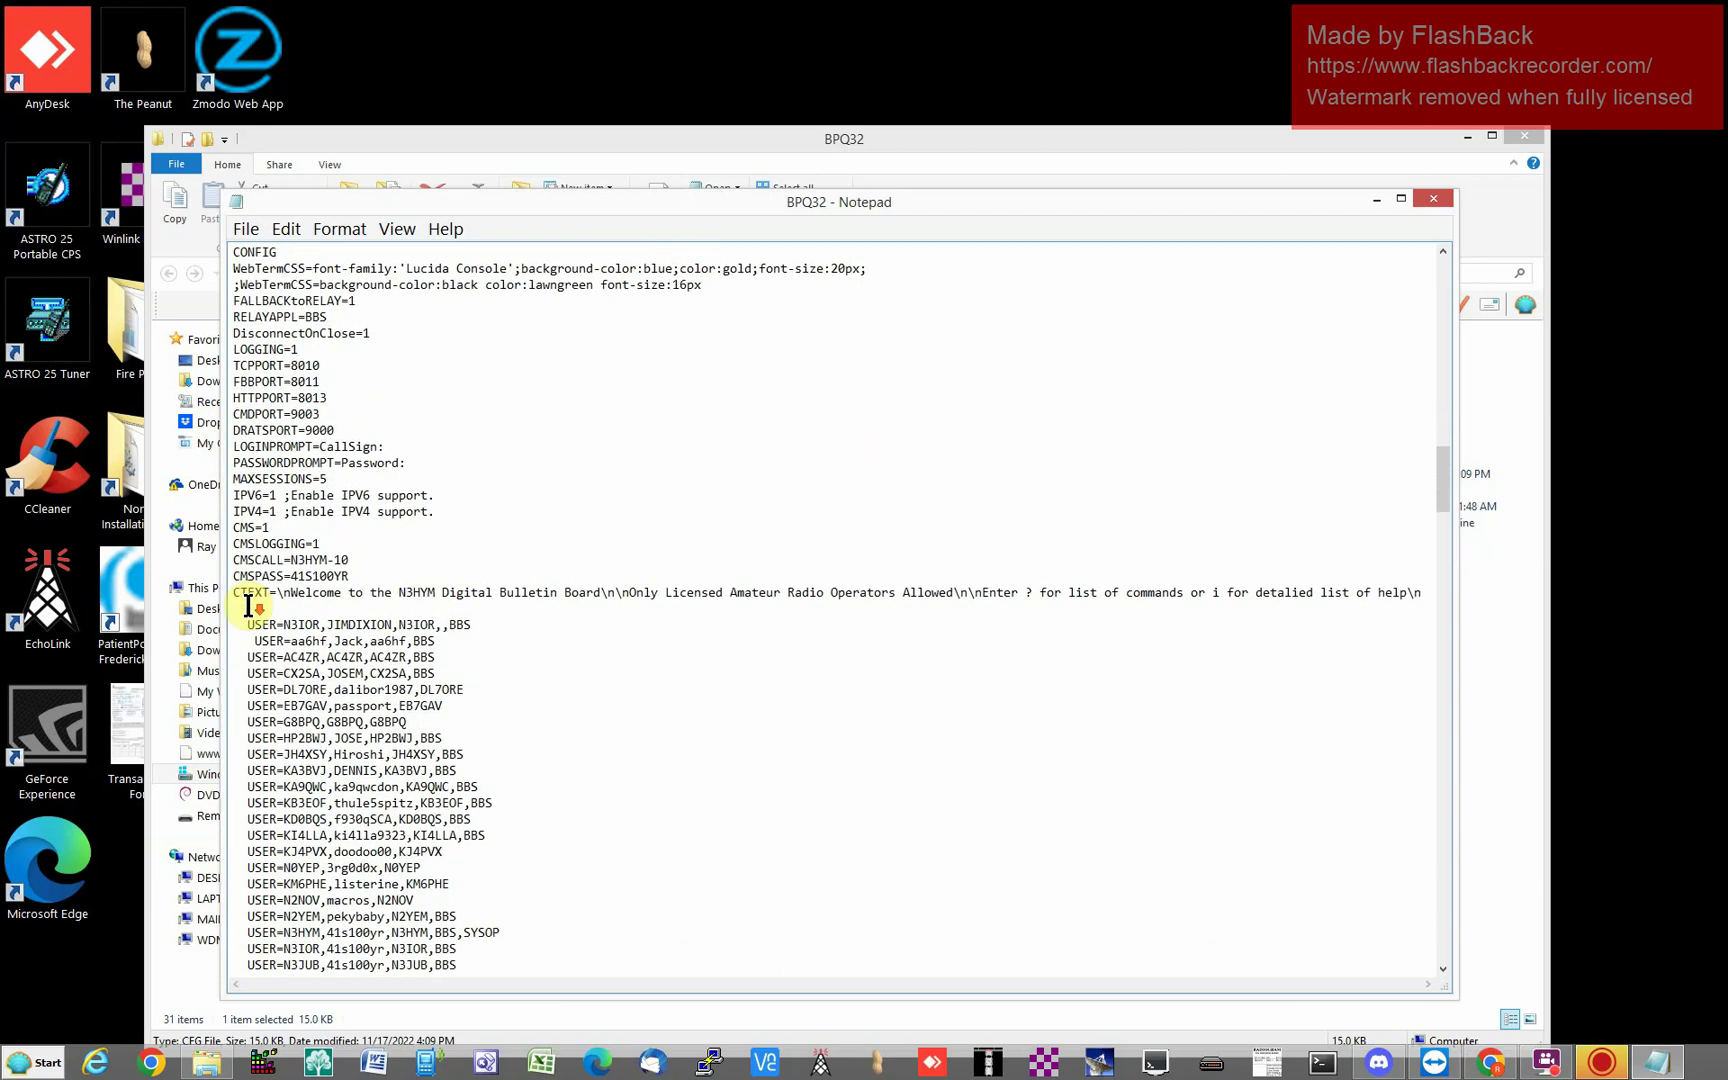
pyautogui.scroll(-2, 248, 606)
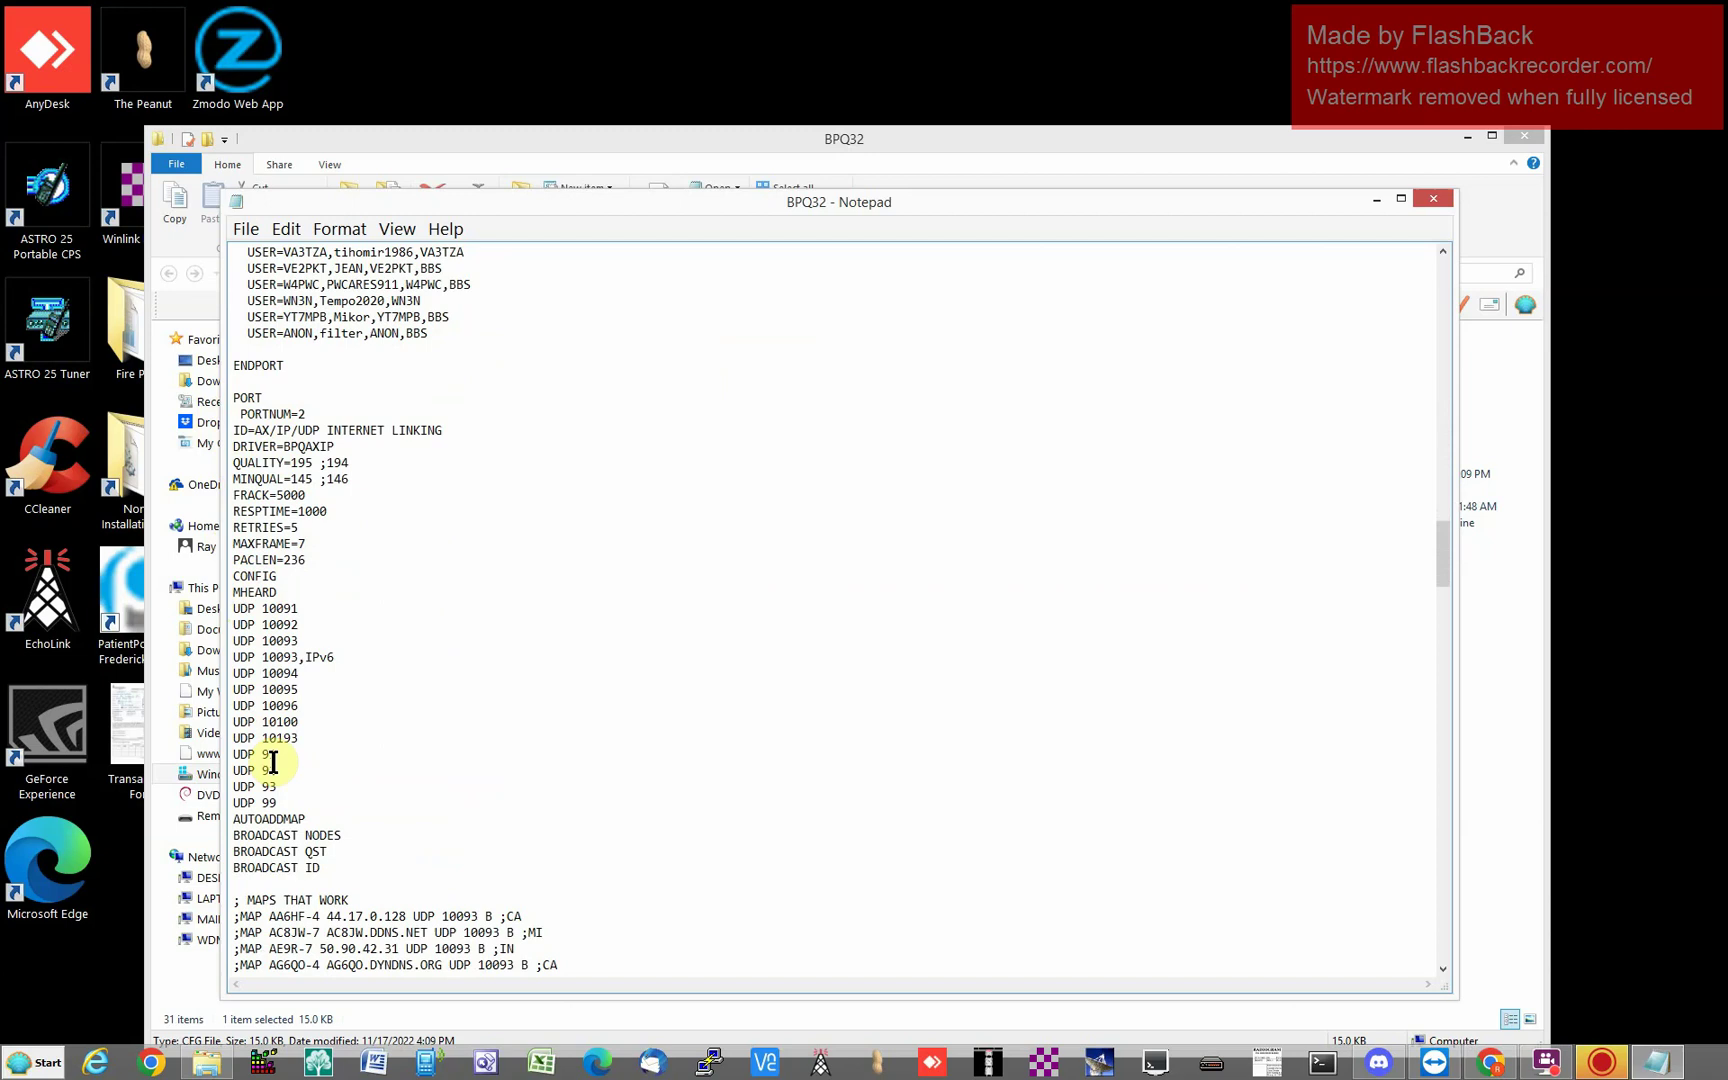
pyautogui.scroll(-2, 275, 680)
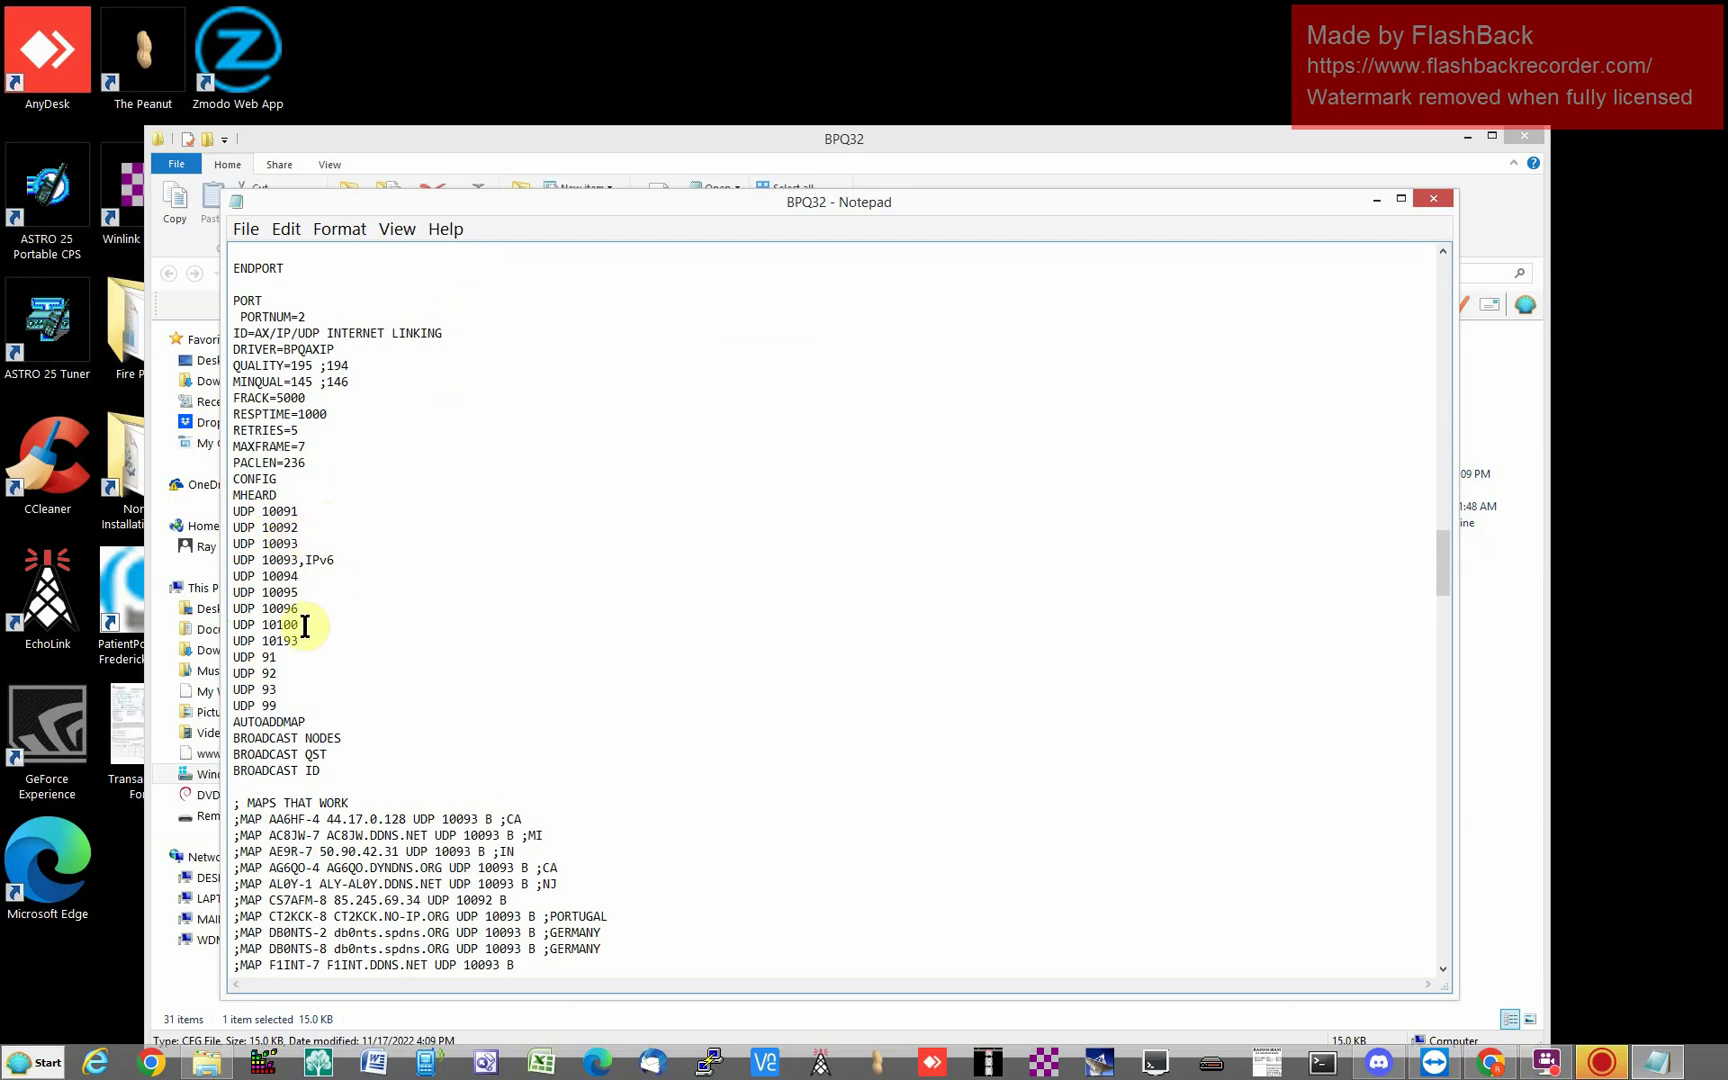
pyautogui.scroll(-13, 291, 495)
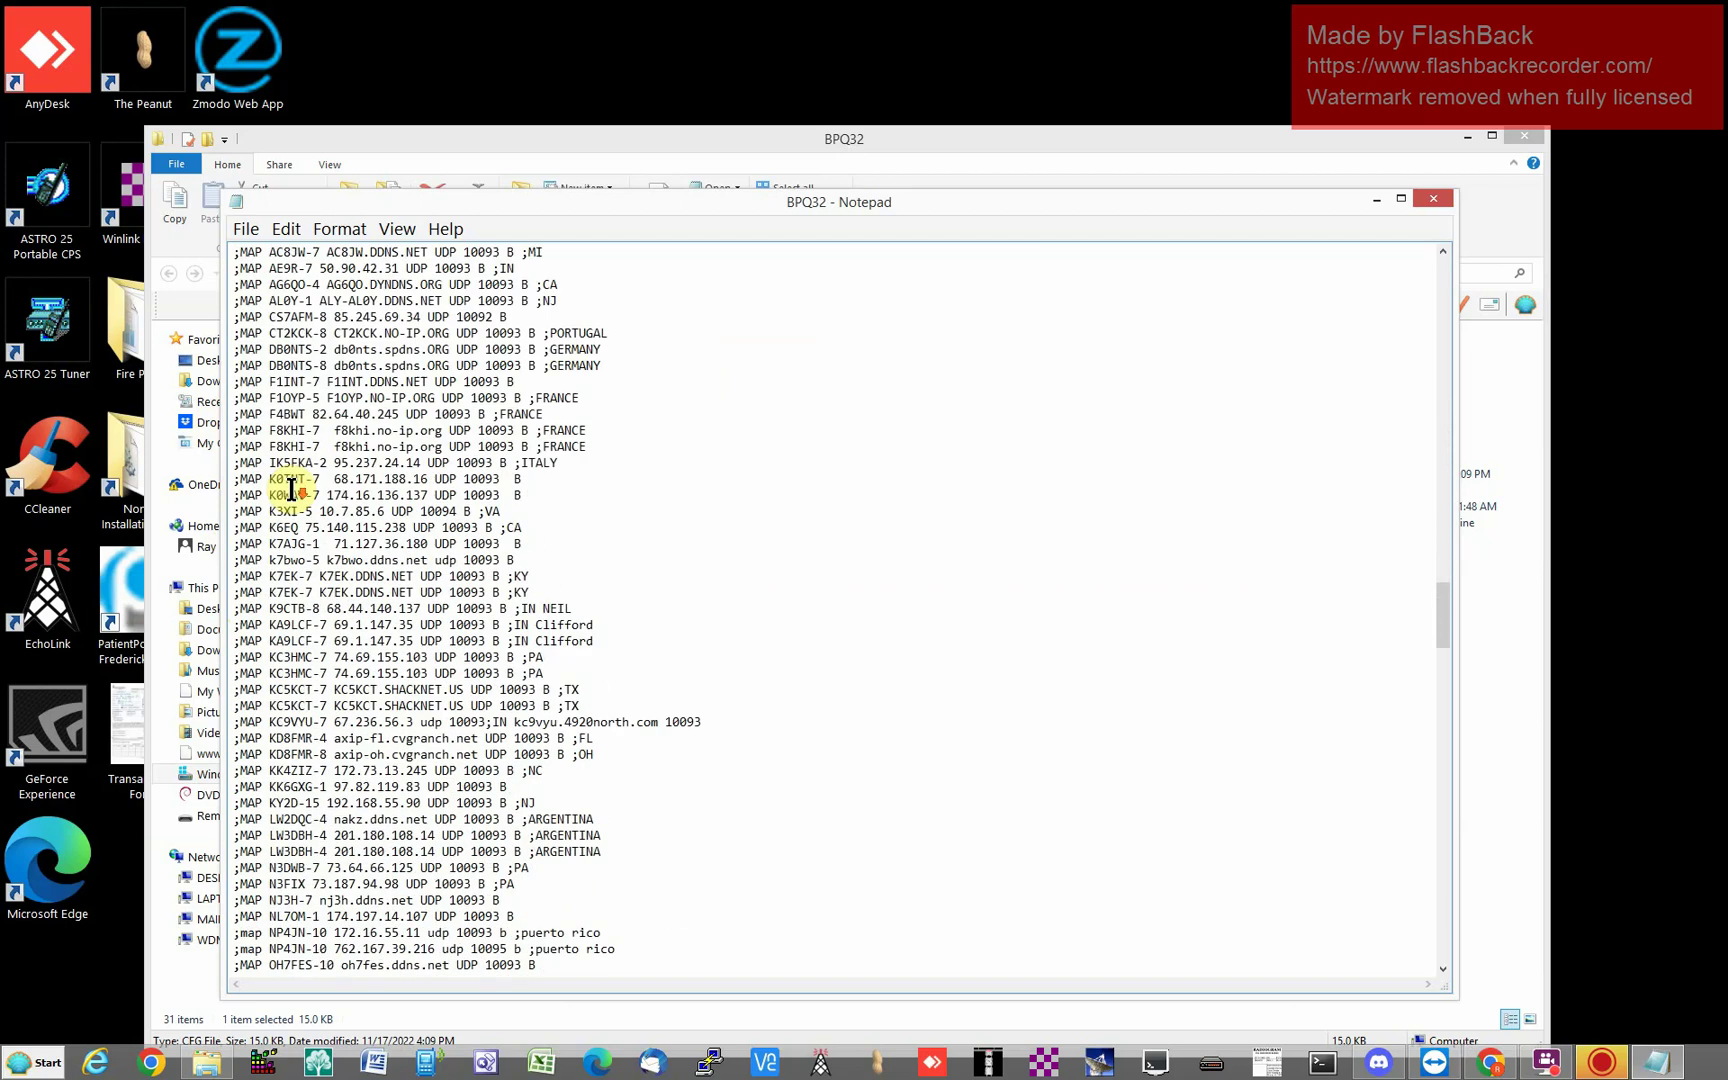
pyautogui.scroll(-16, 291, 490)
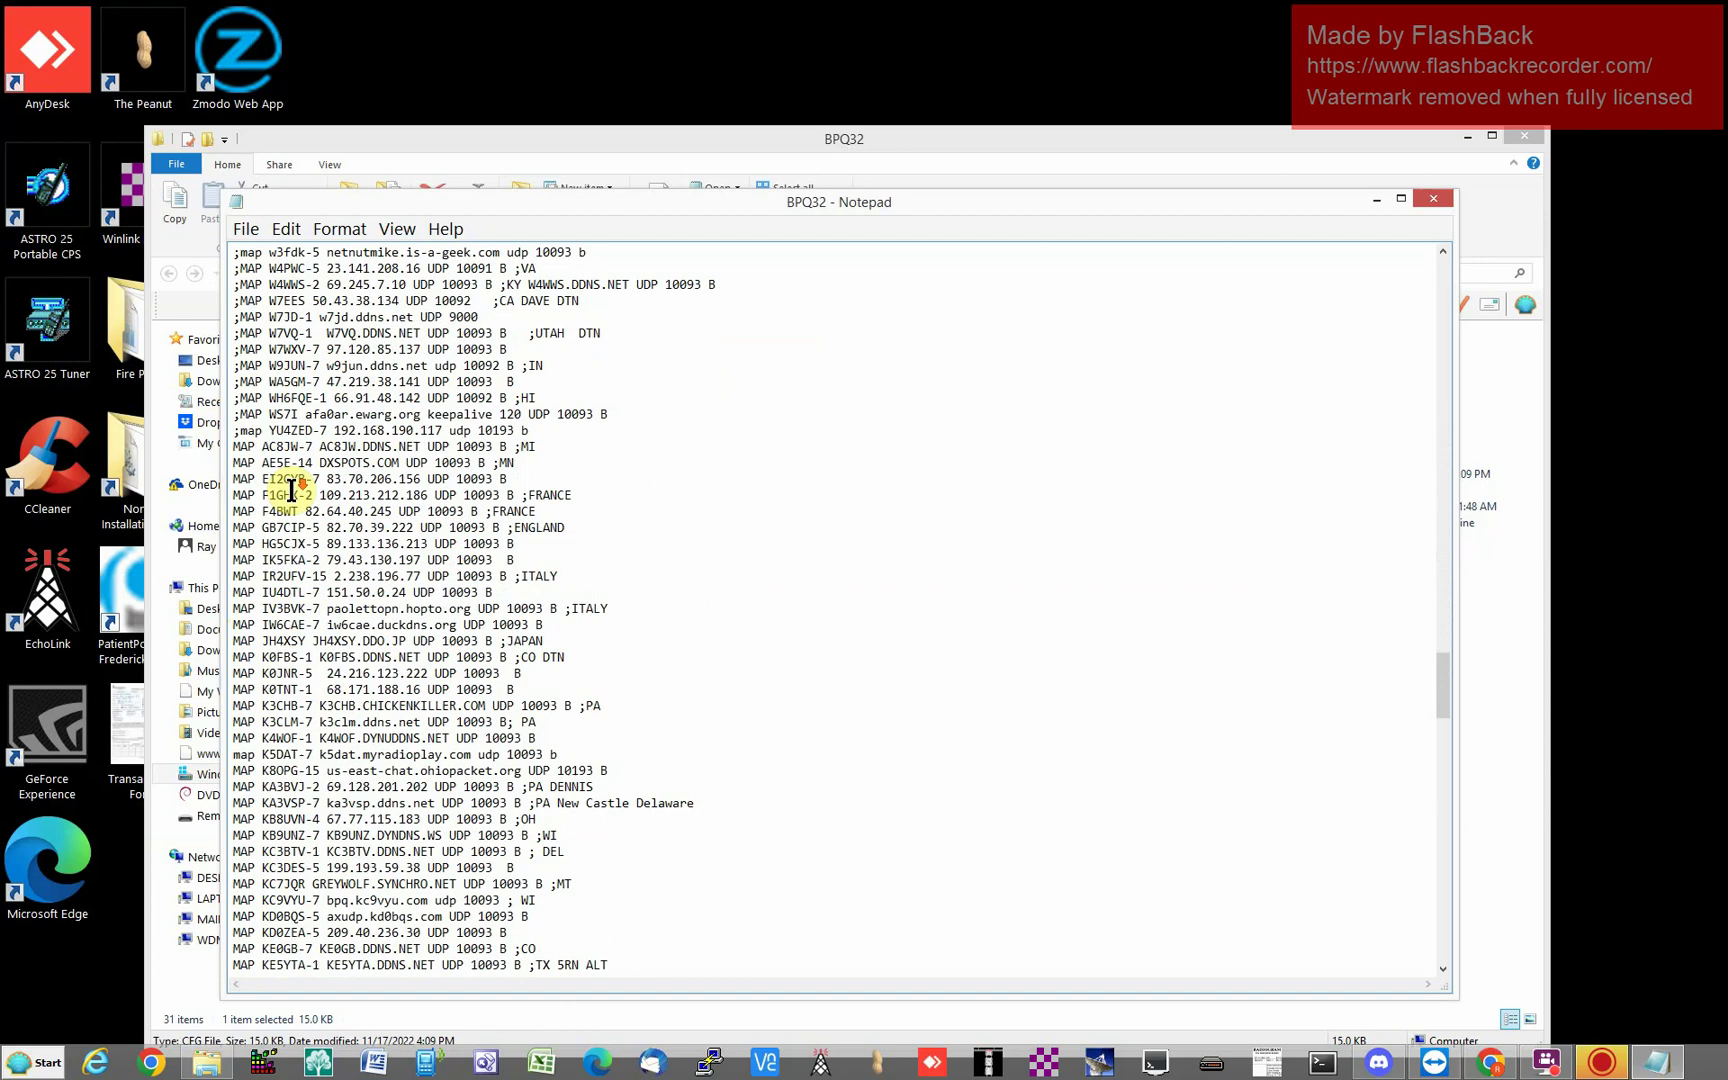
pyautogui.scroll(-15, 291, 490)
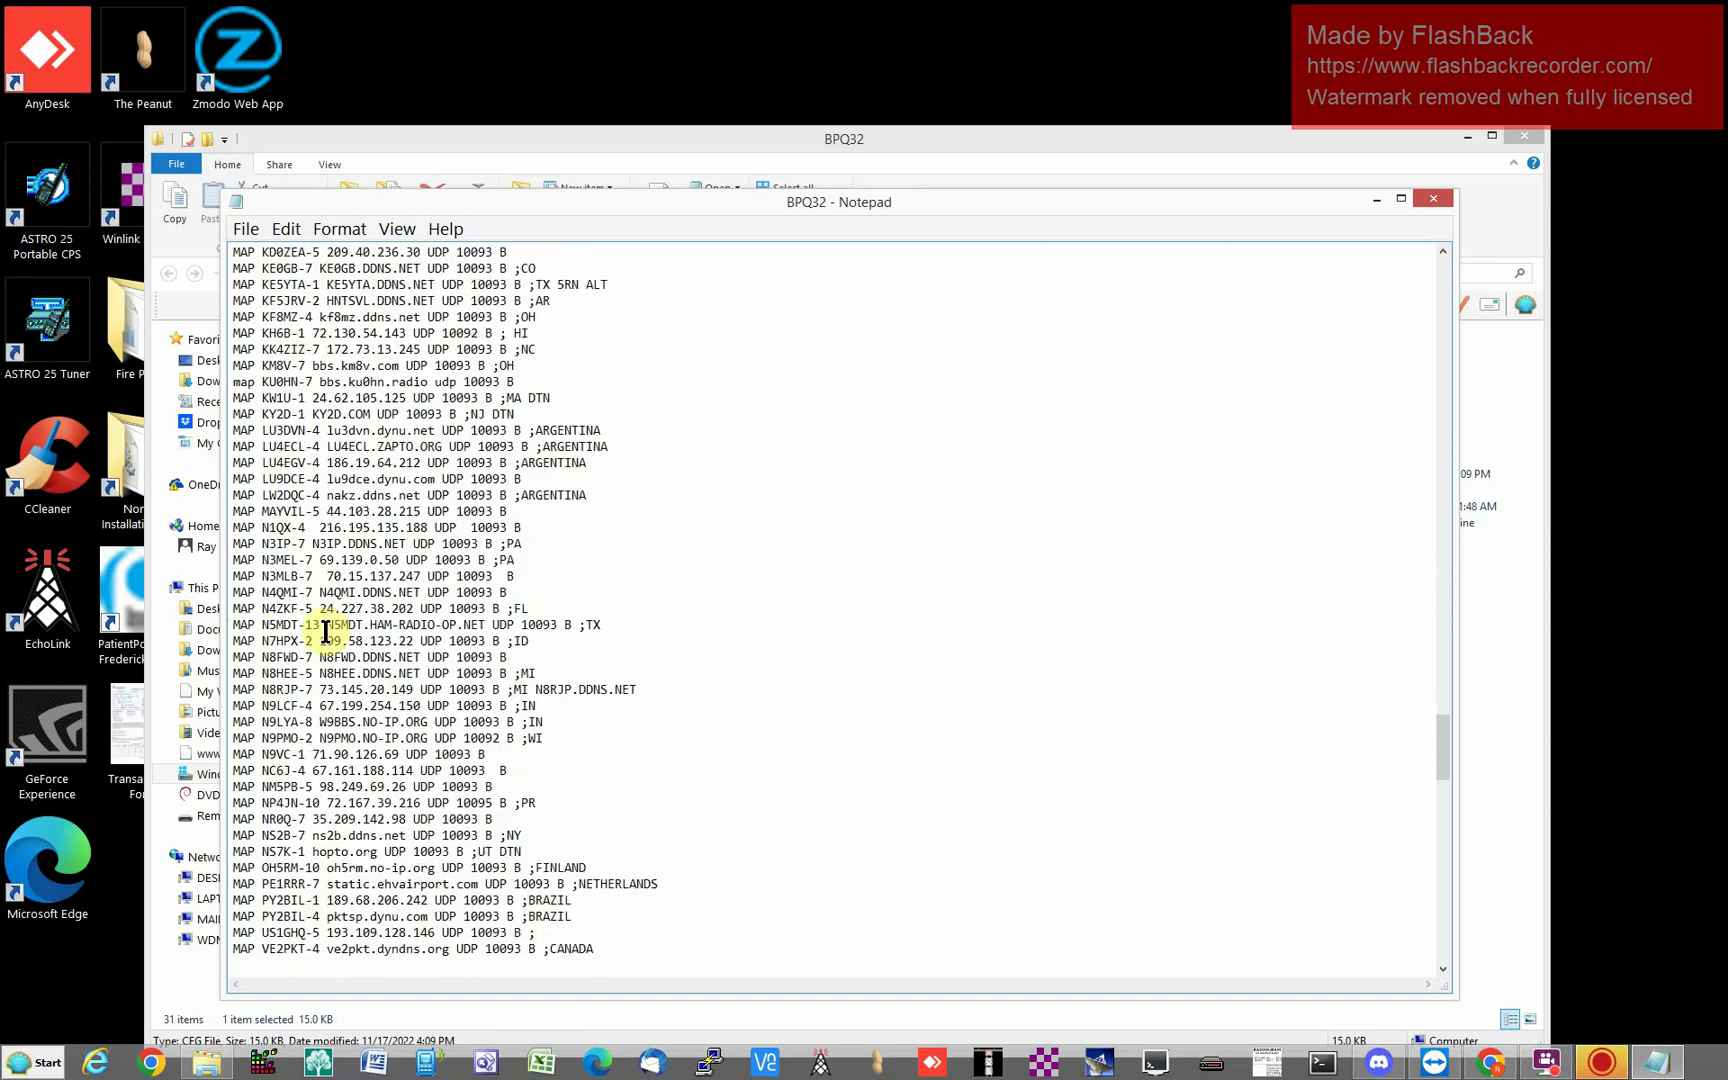
# Examine the VHF packet, VARA FM and FLDigi port definitions, the APRS digipeater section and the applications list
pyautogui.scroll(-17, 316, 649)
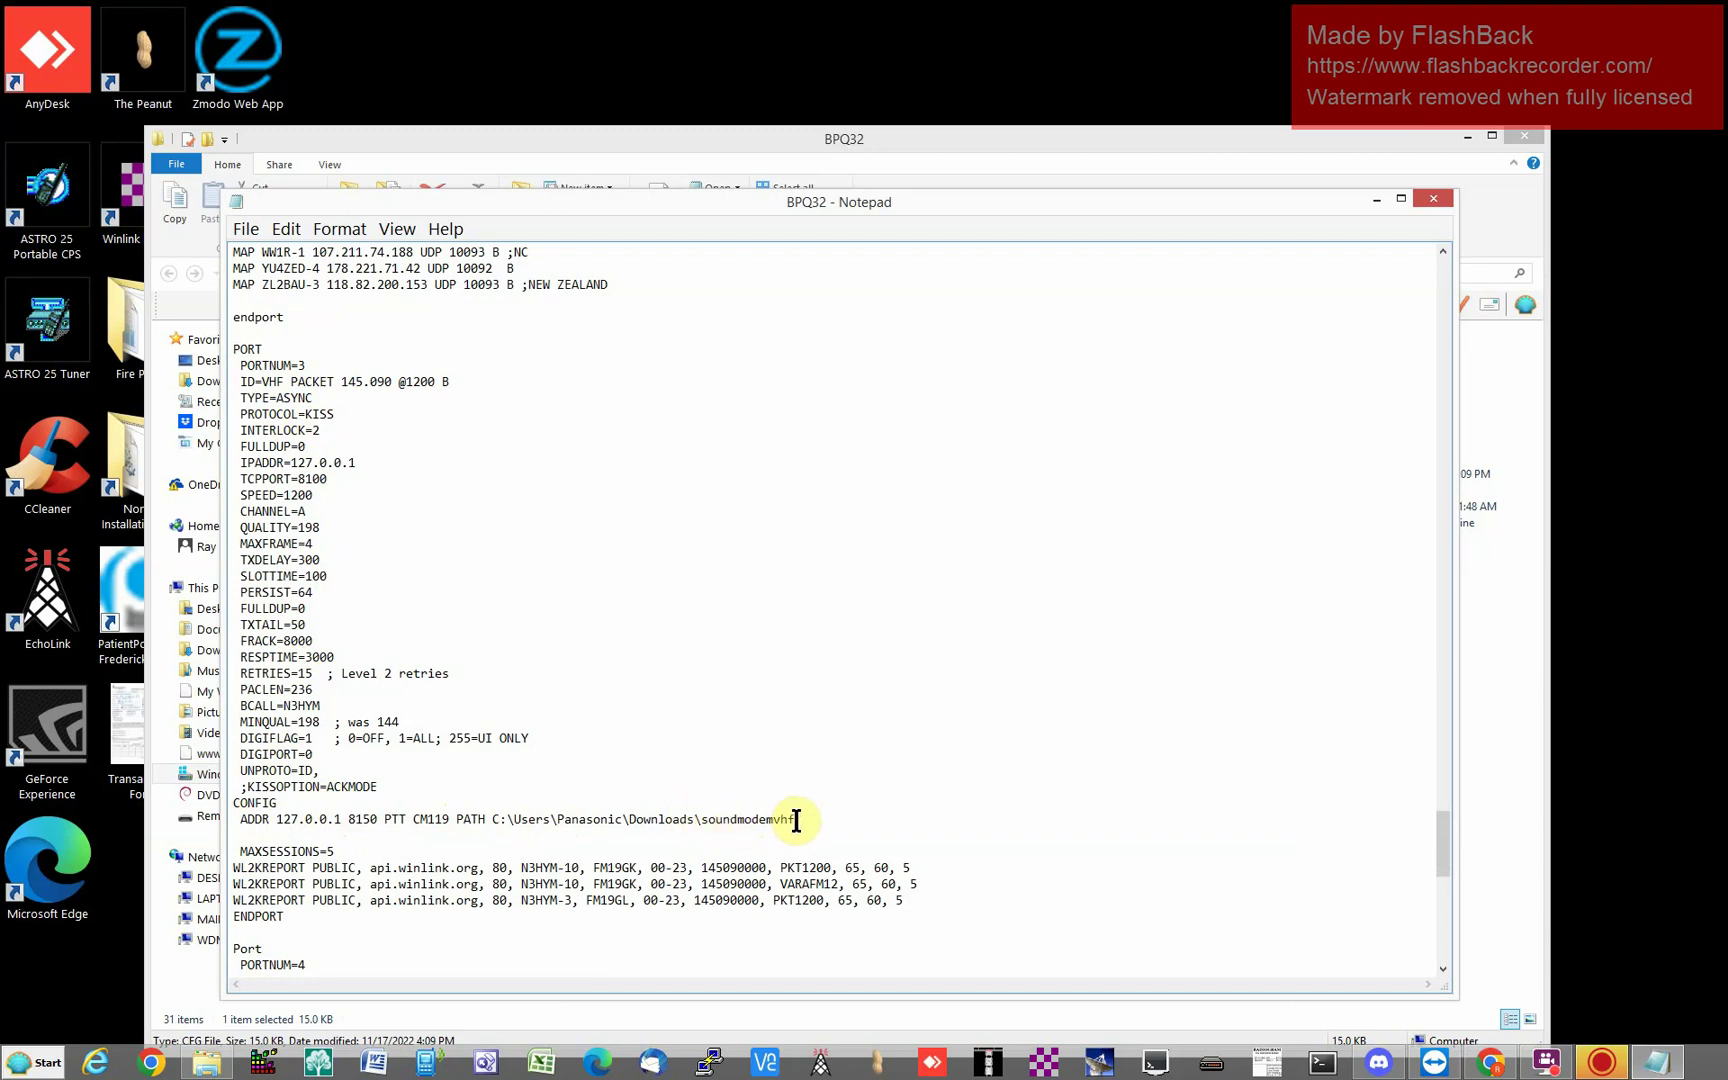
pyautogui.scroll(-3, 416, 806)
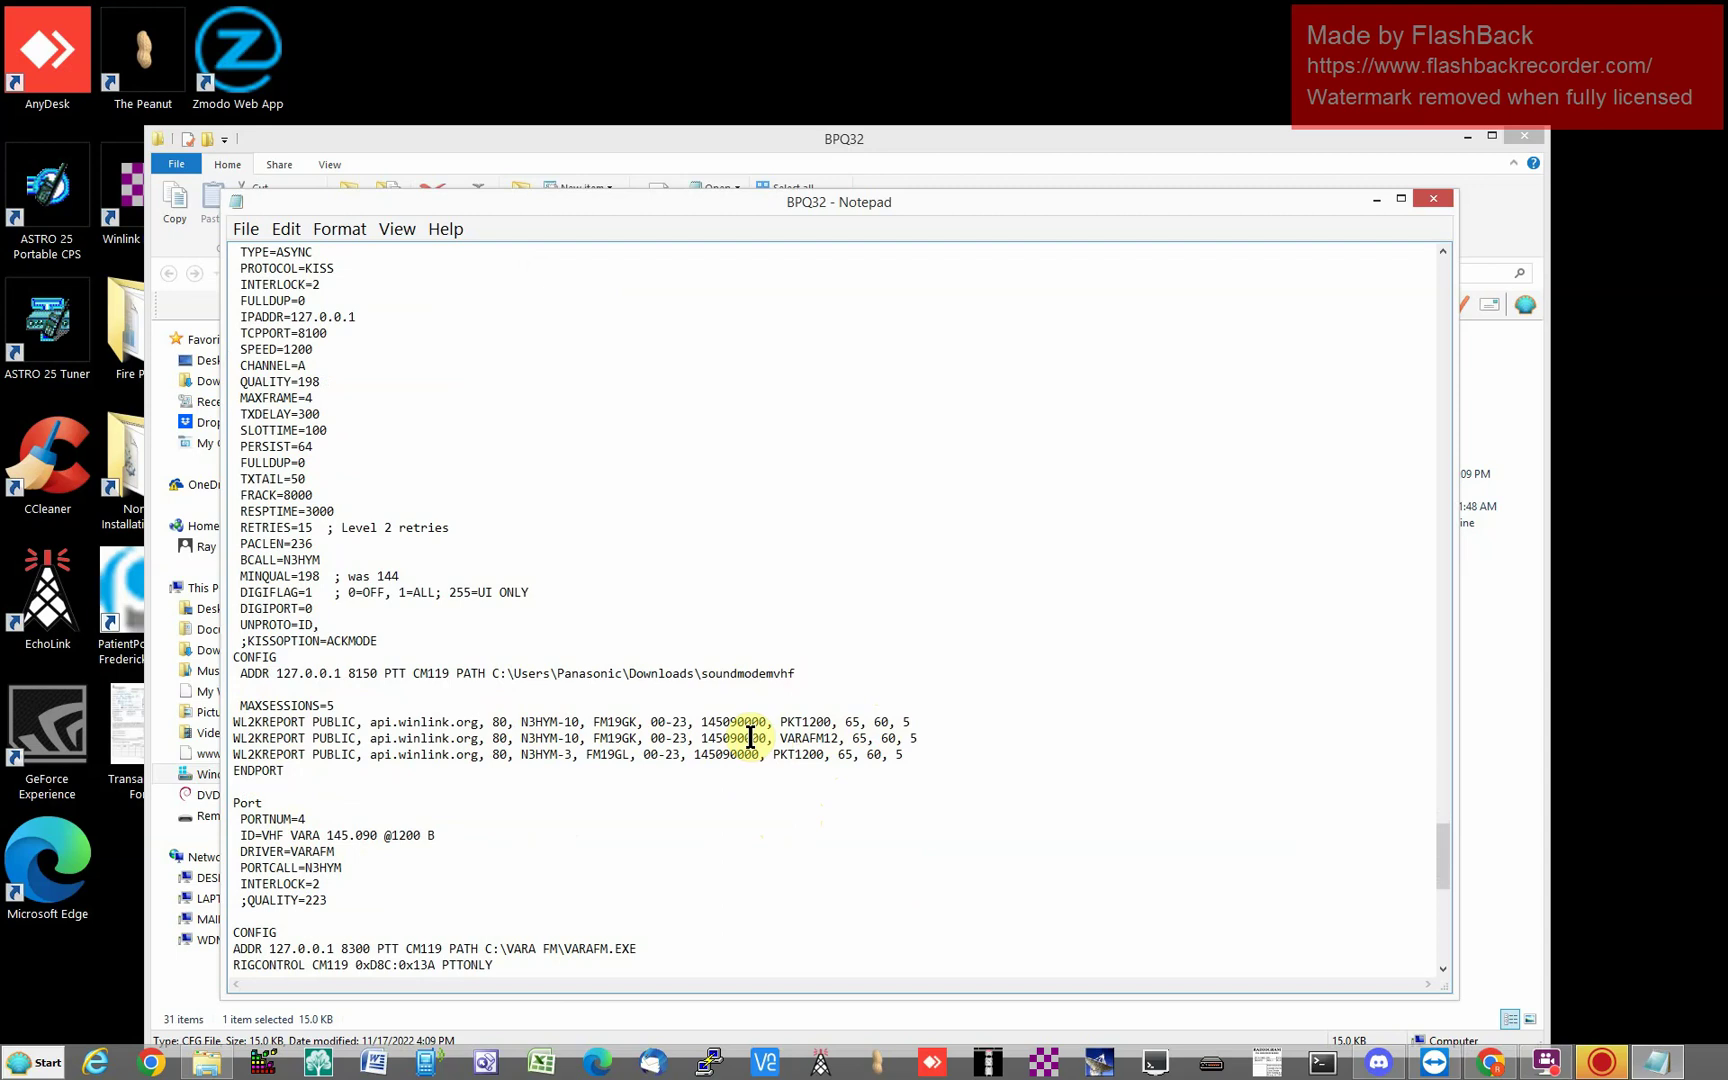
pyautogui.scroll(-3, 305, 730)
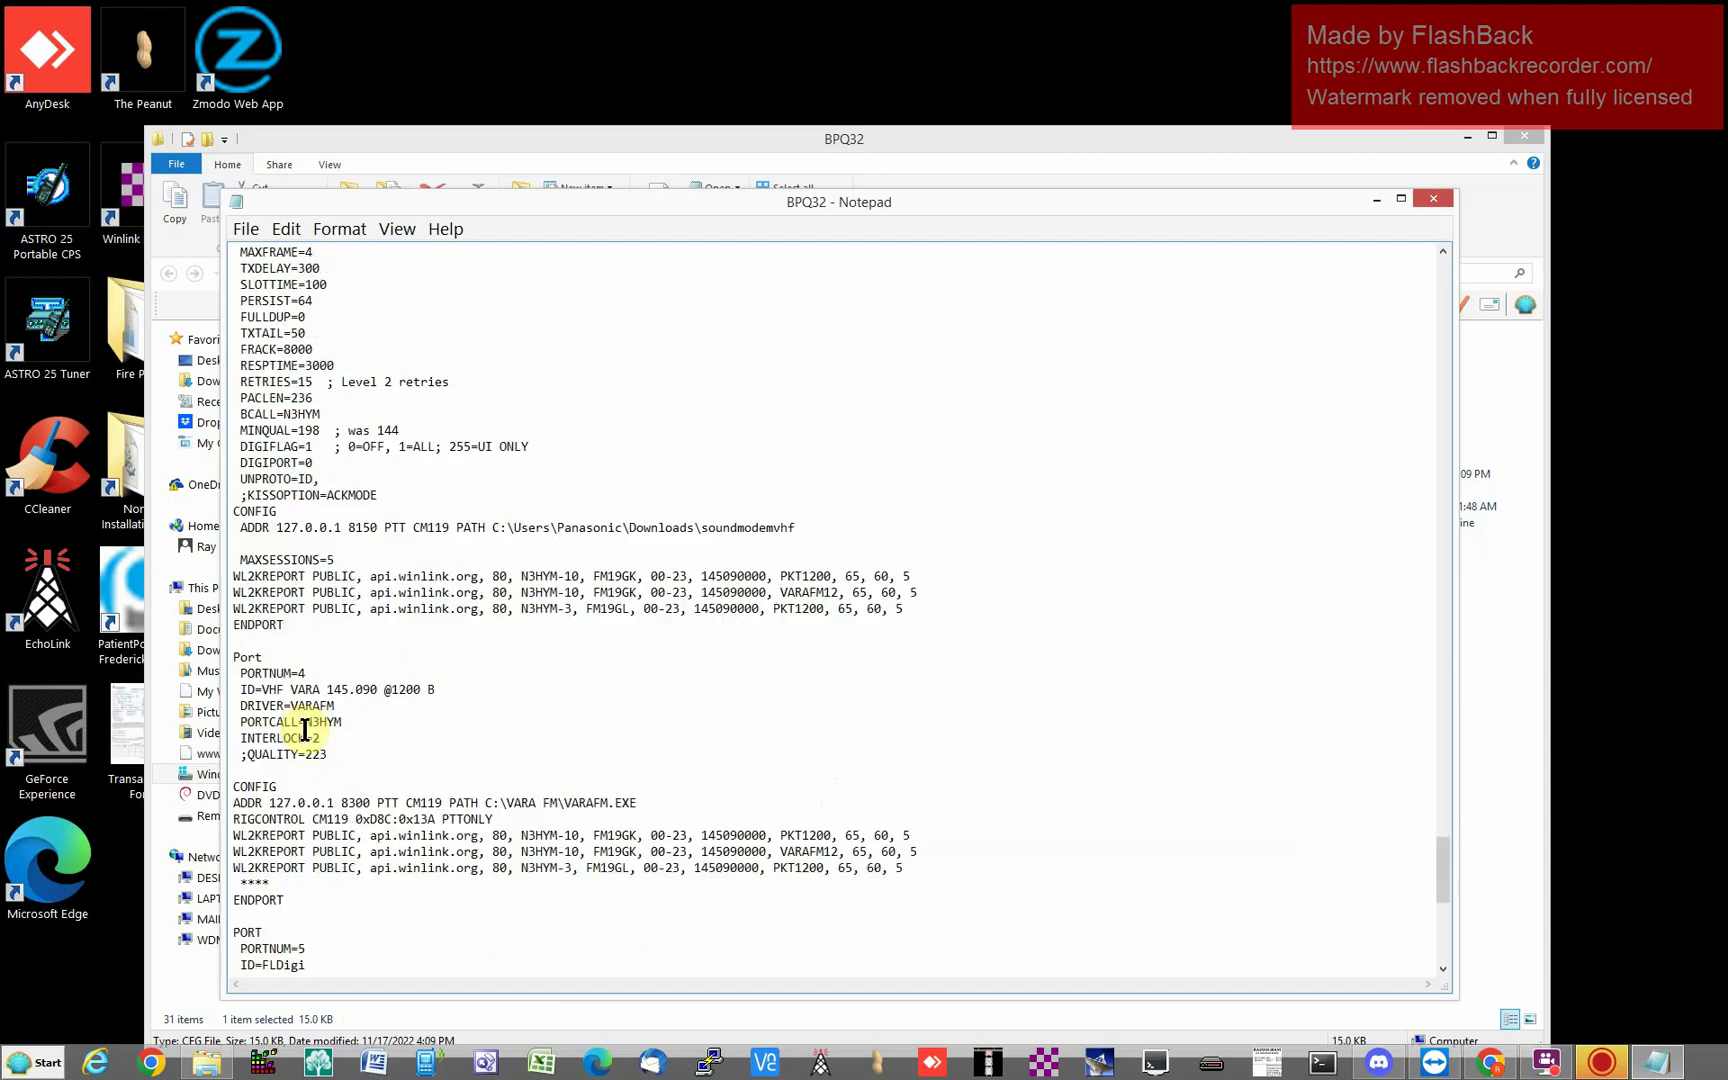
pyautogui.scroll(-4, 305, 730)
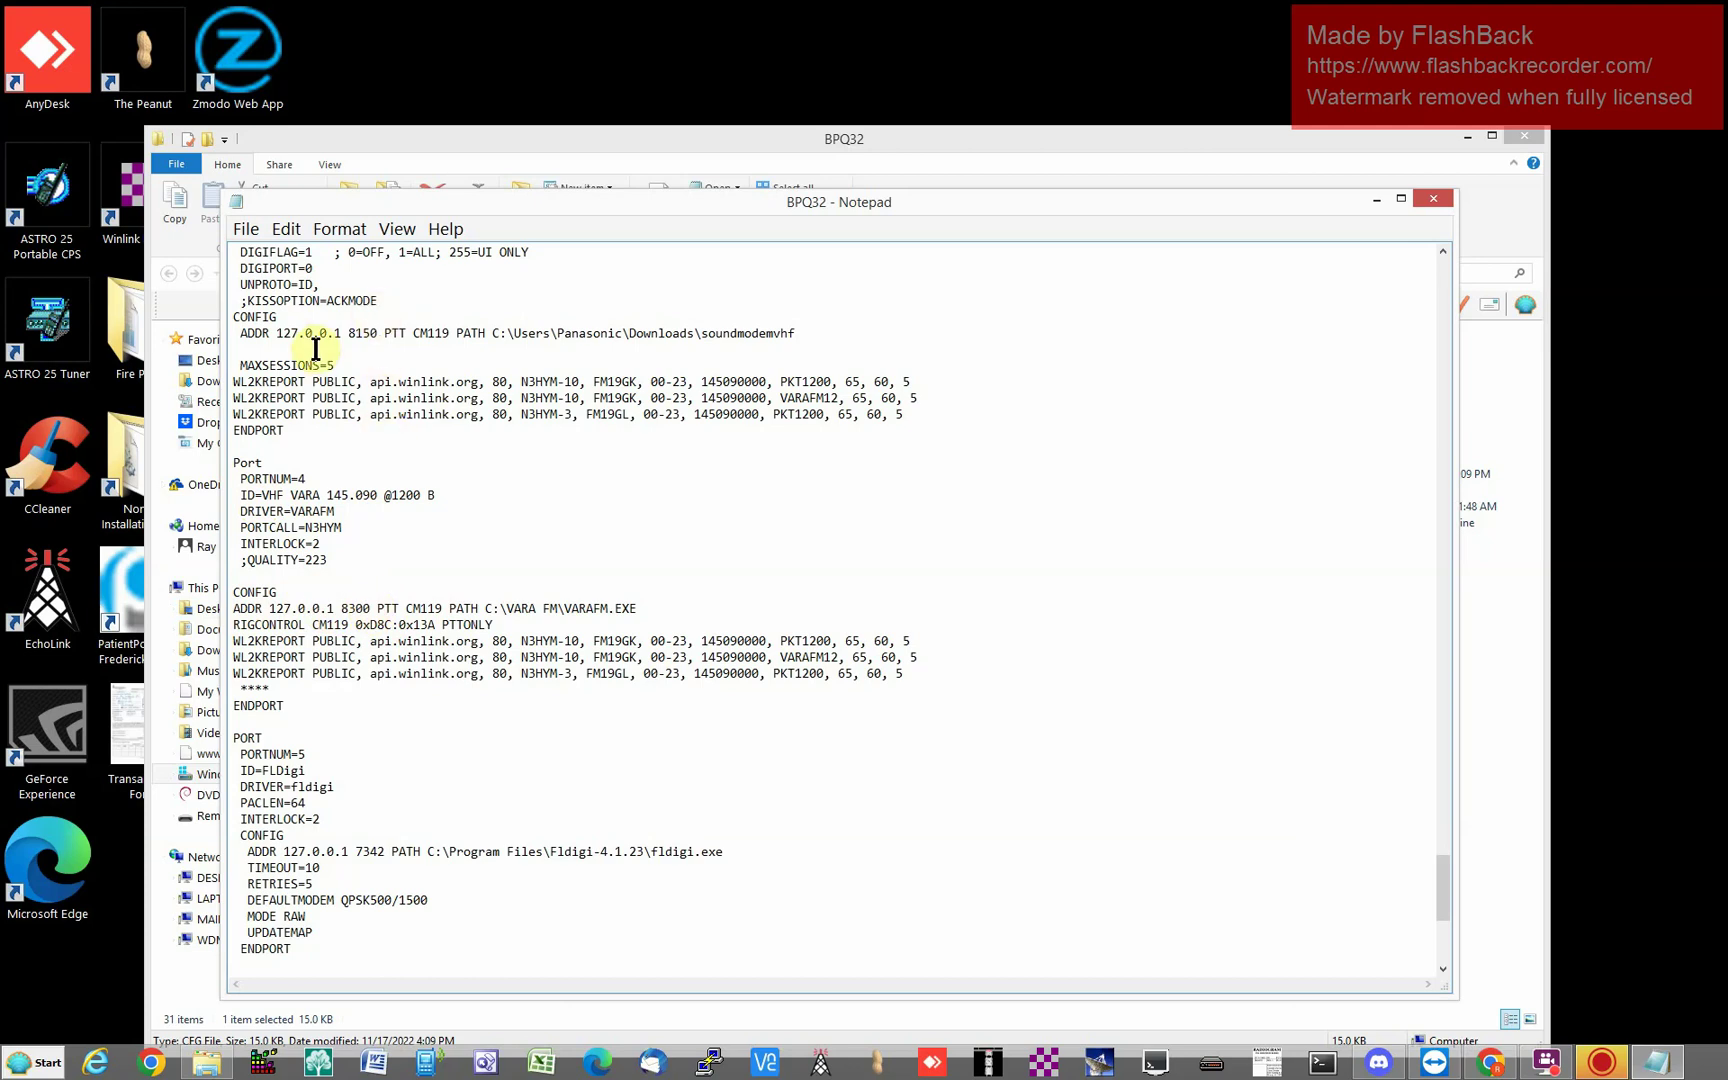
pyautogui.scroll(-5, 340, 758)
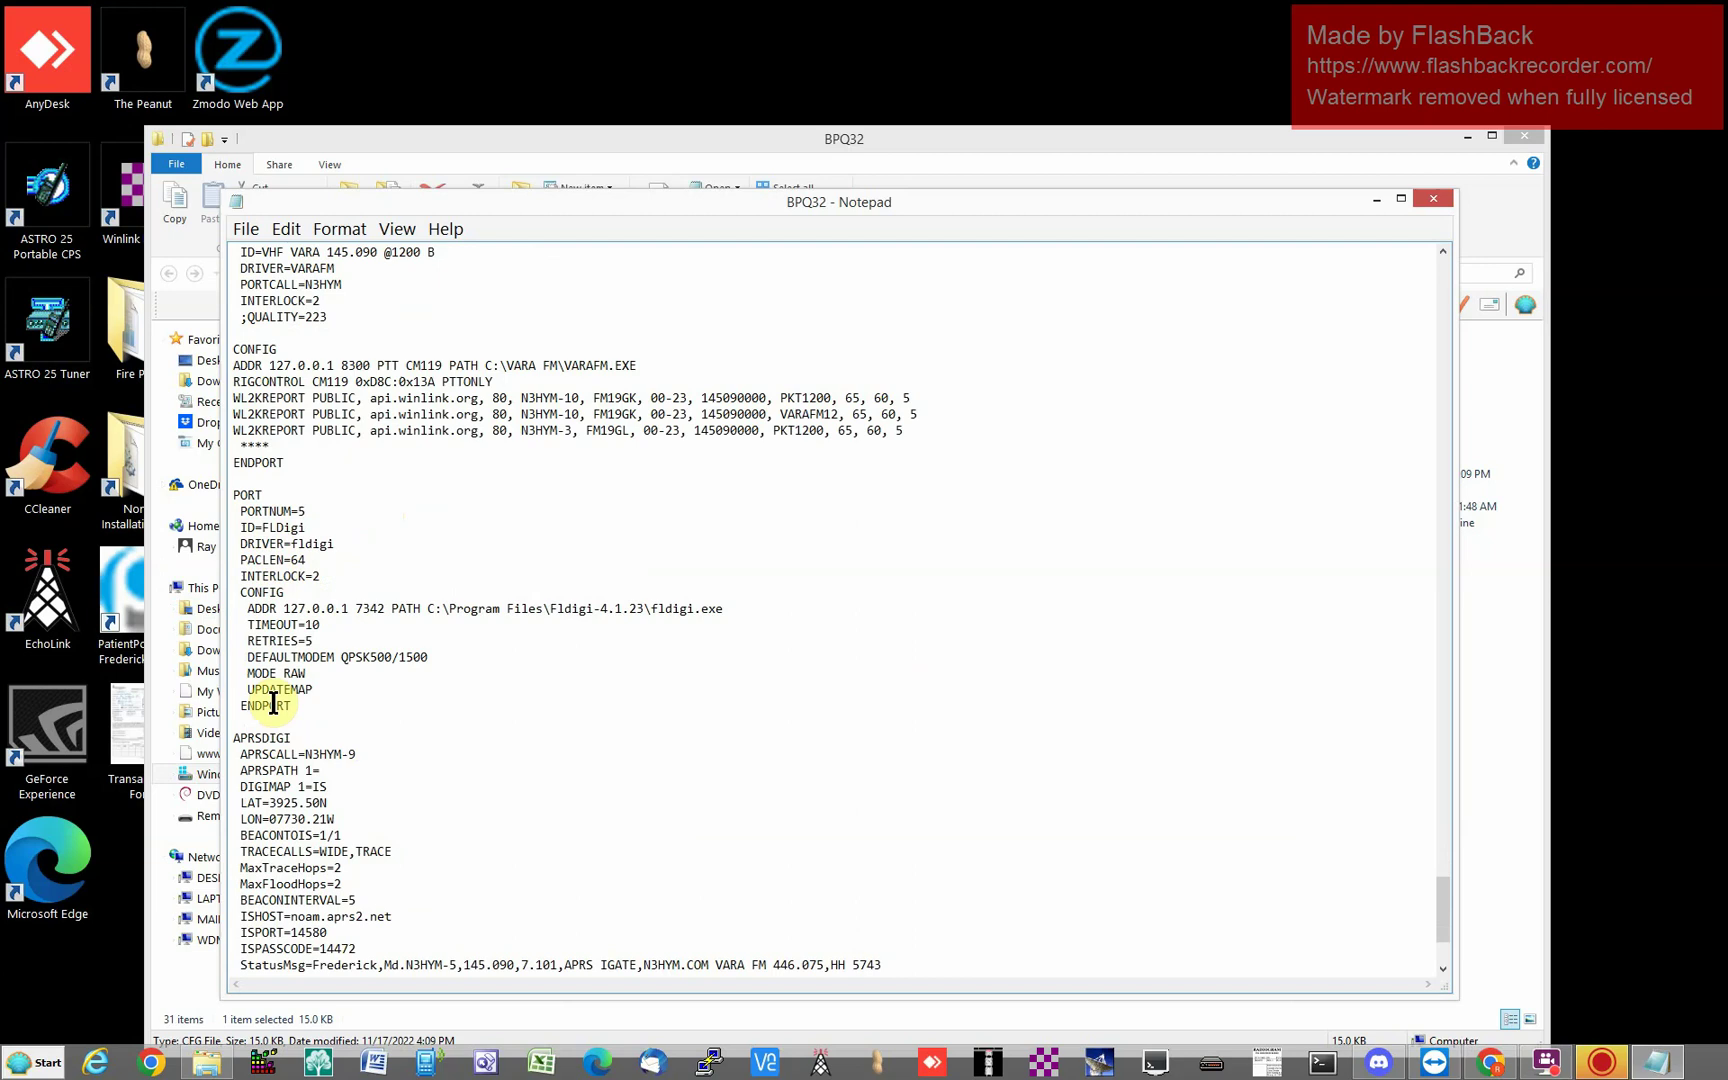
pyautogui.scroll(-2, 270, 695)
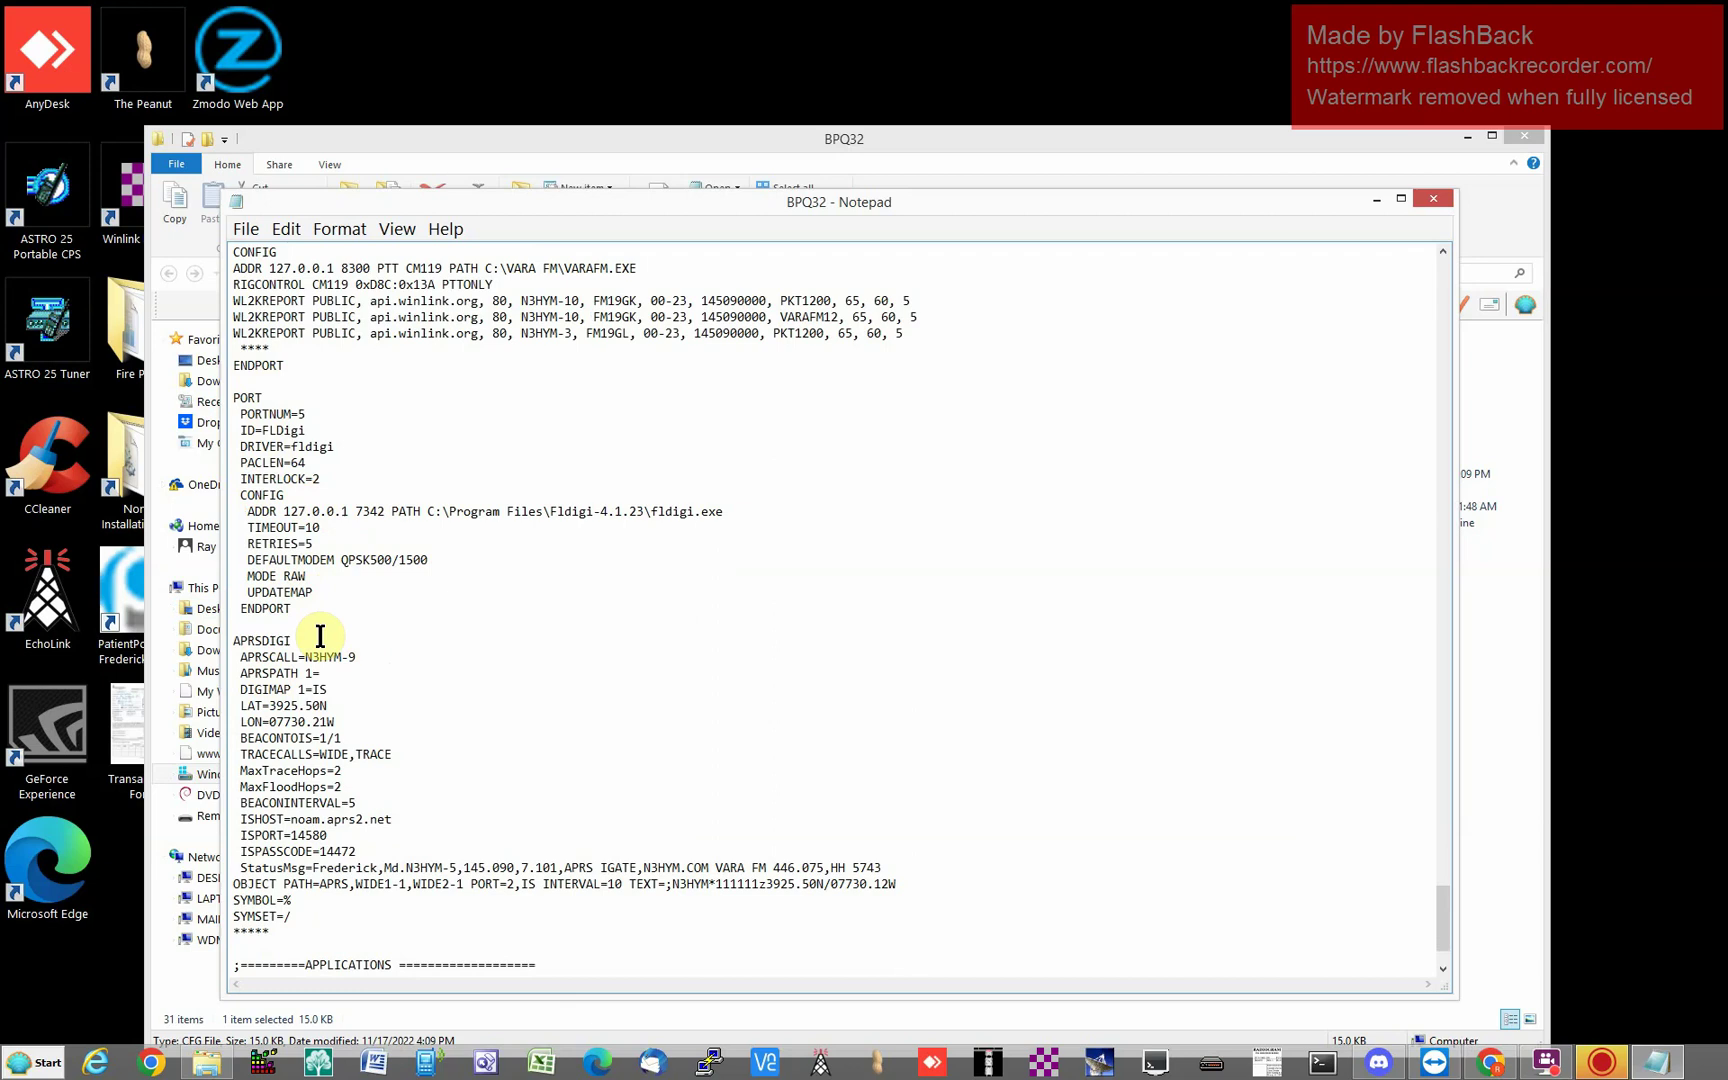
pyautogui.scroll(-3, 320, 636)
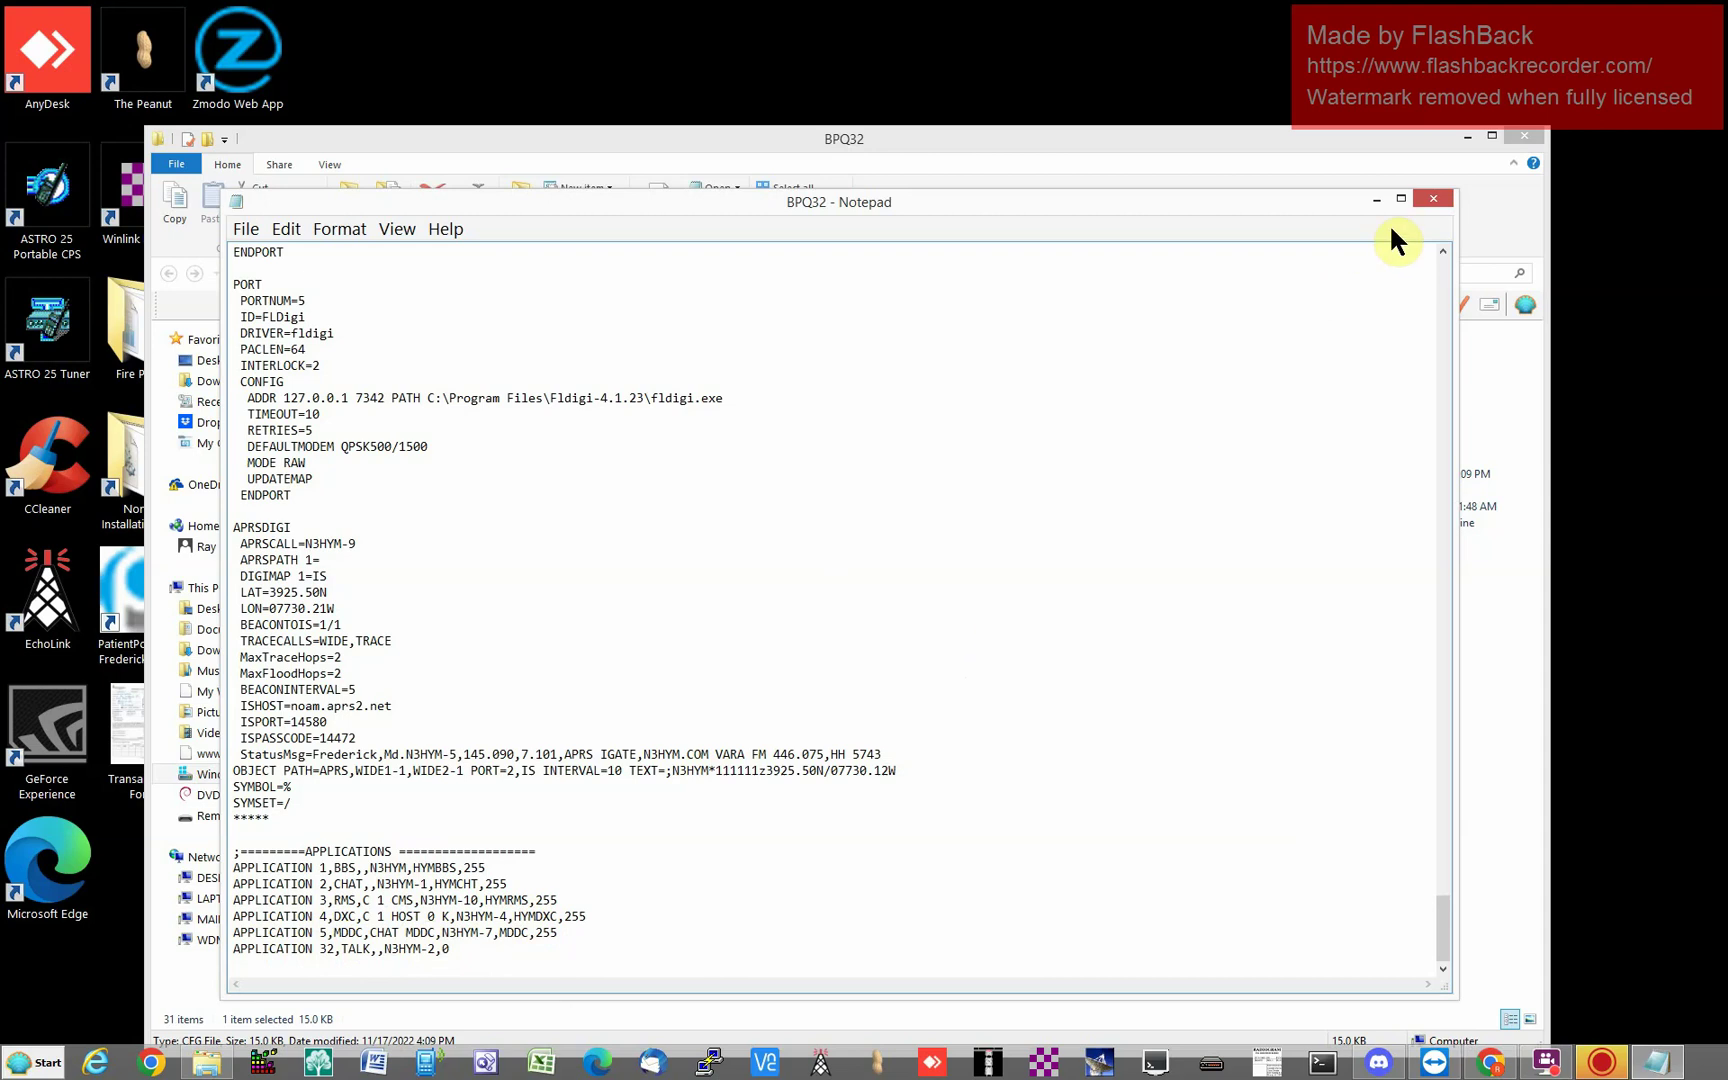
# Close the configuration file and the BPQ32 folder, then open SoundModem and move its window to the middle of the desktop
pyautogui.click(1431, 200)
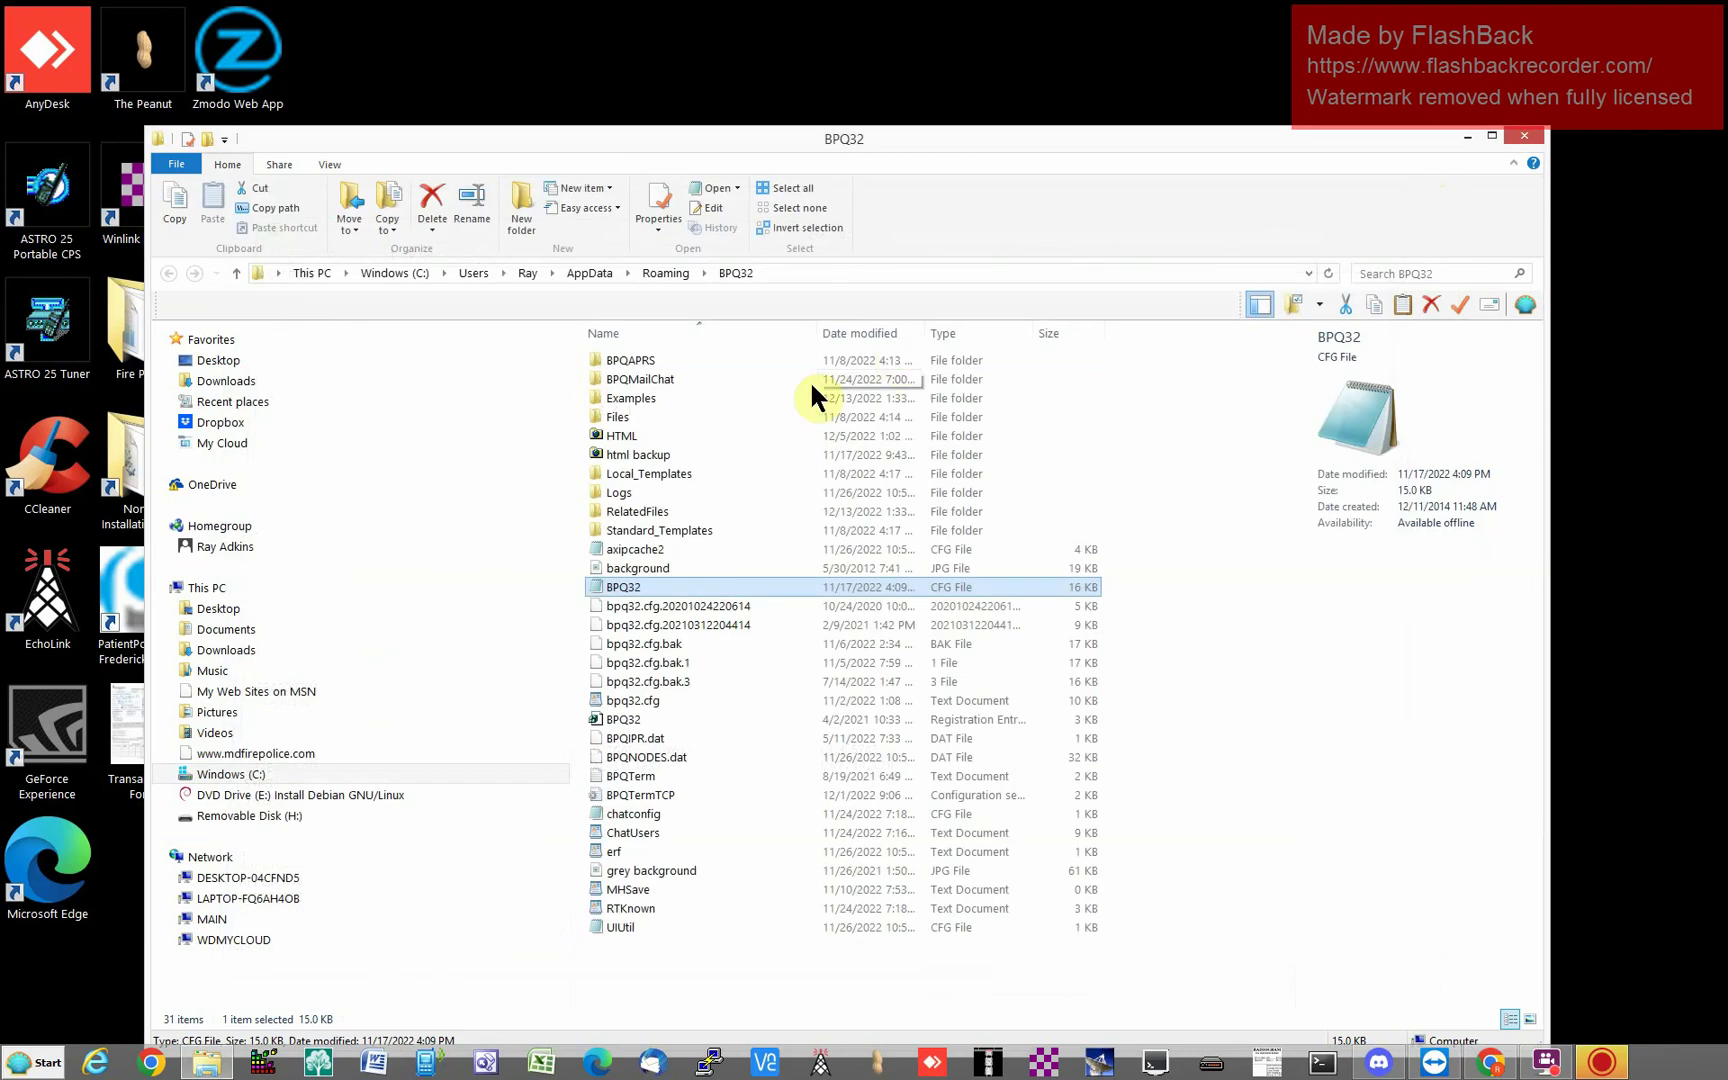
pyautogui.click(1520, 132)
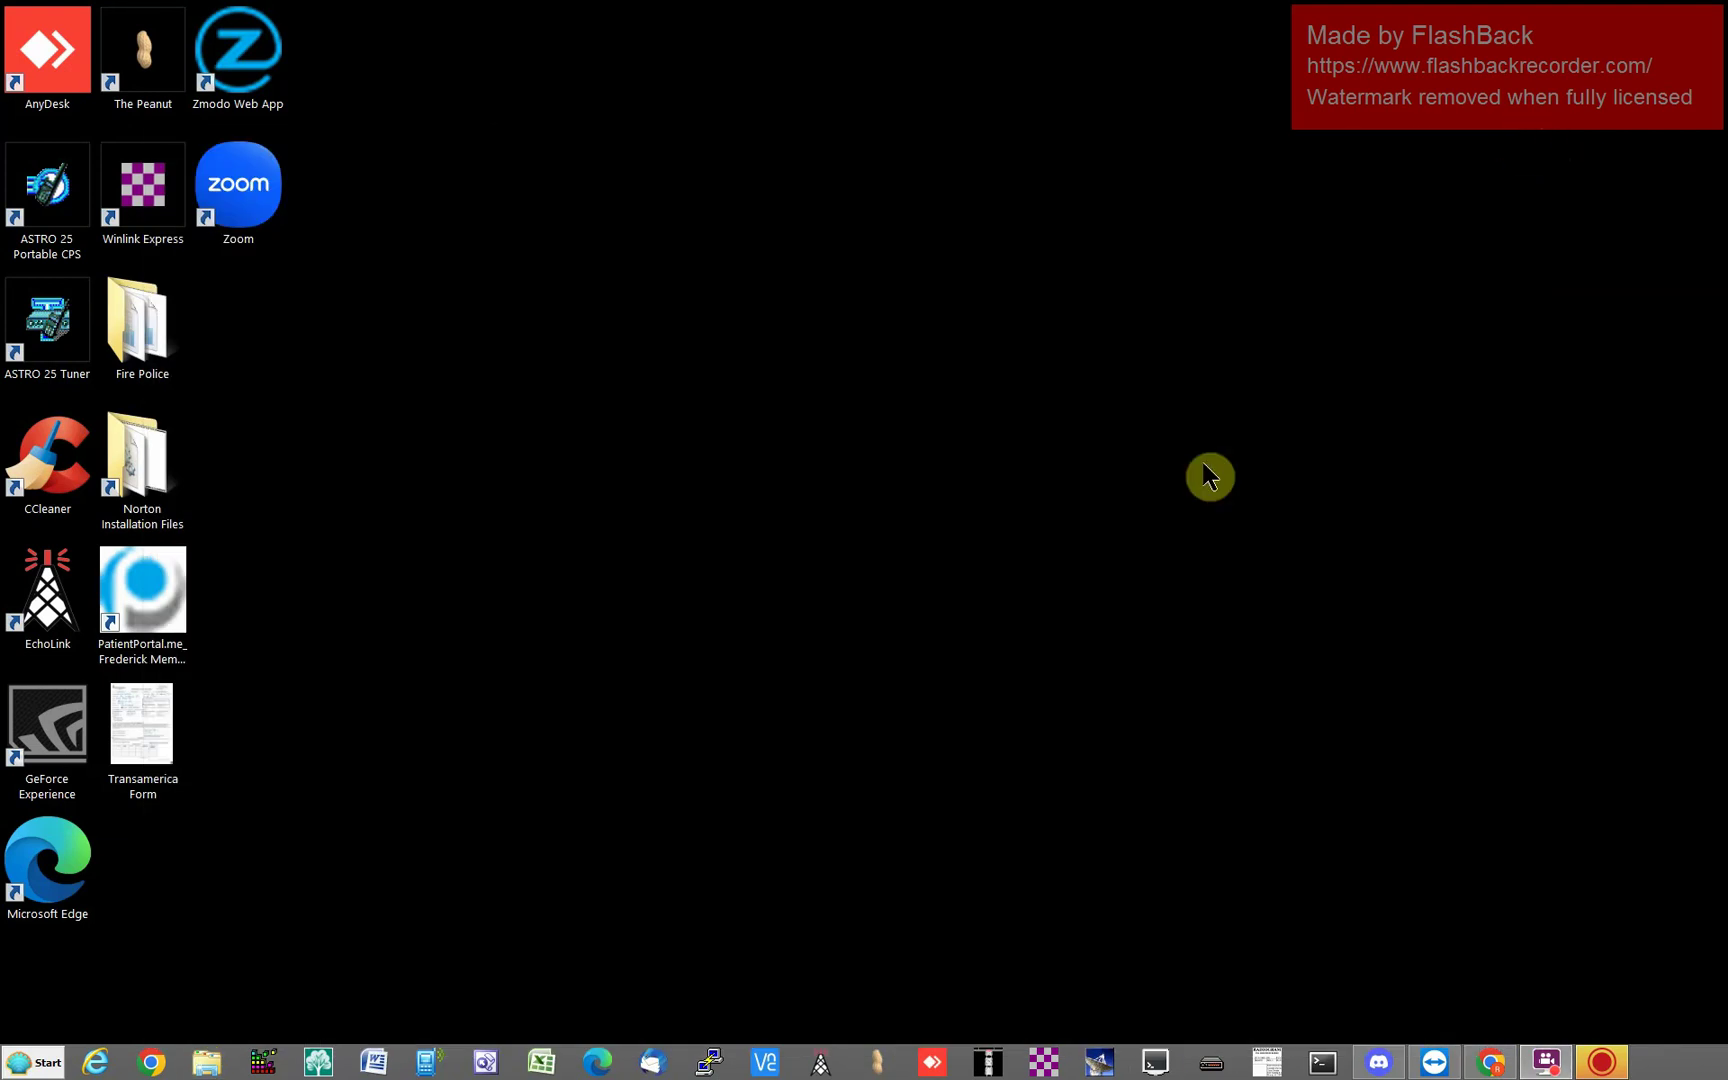
pyautogui.click(1208, 1064)
pyautogui.moveTo(1273, 335); pyautogui.dragTo(709, 189)
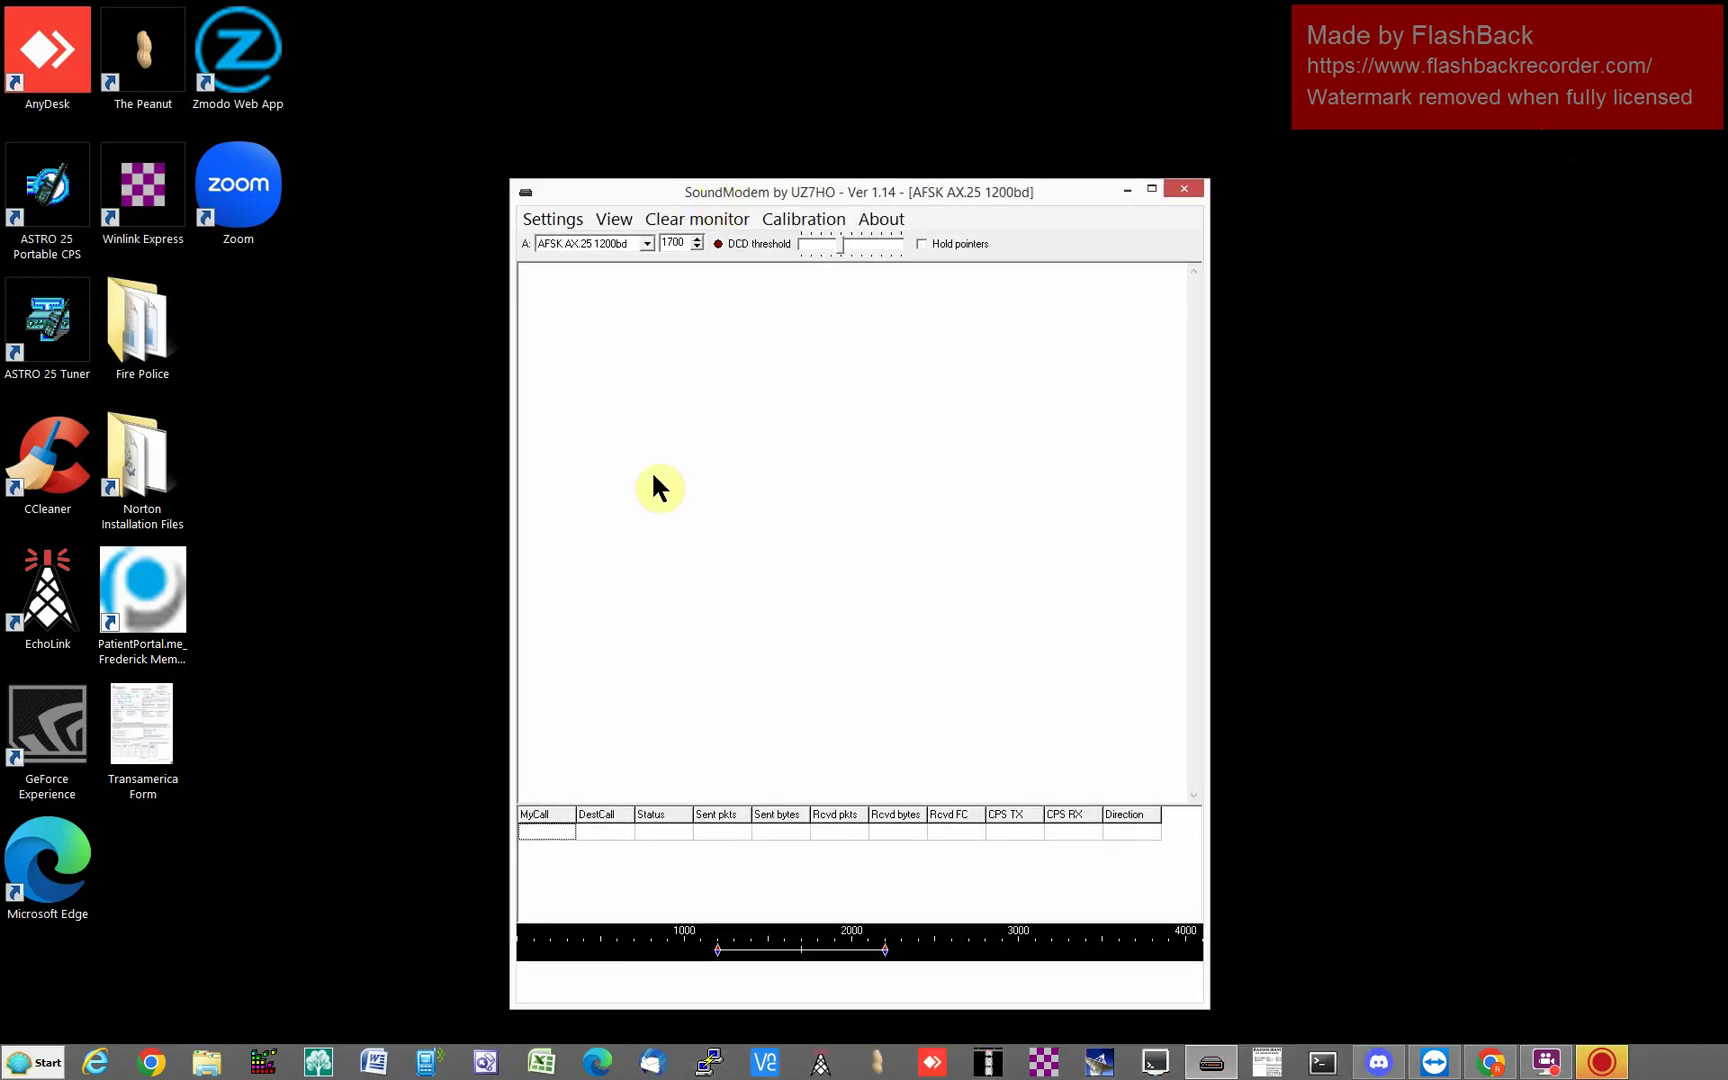
# Try EXT as the PTT port in SoundModem's device settings, and cancel the dialog without saving
pyautogui.click(550, 218)
pyautogui.click(558, 293)
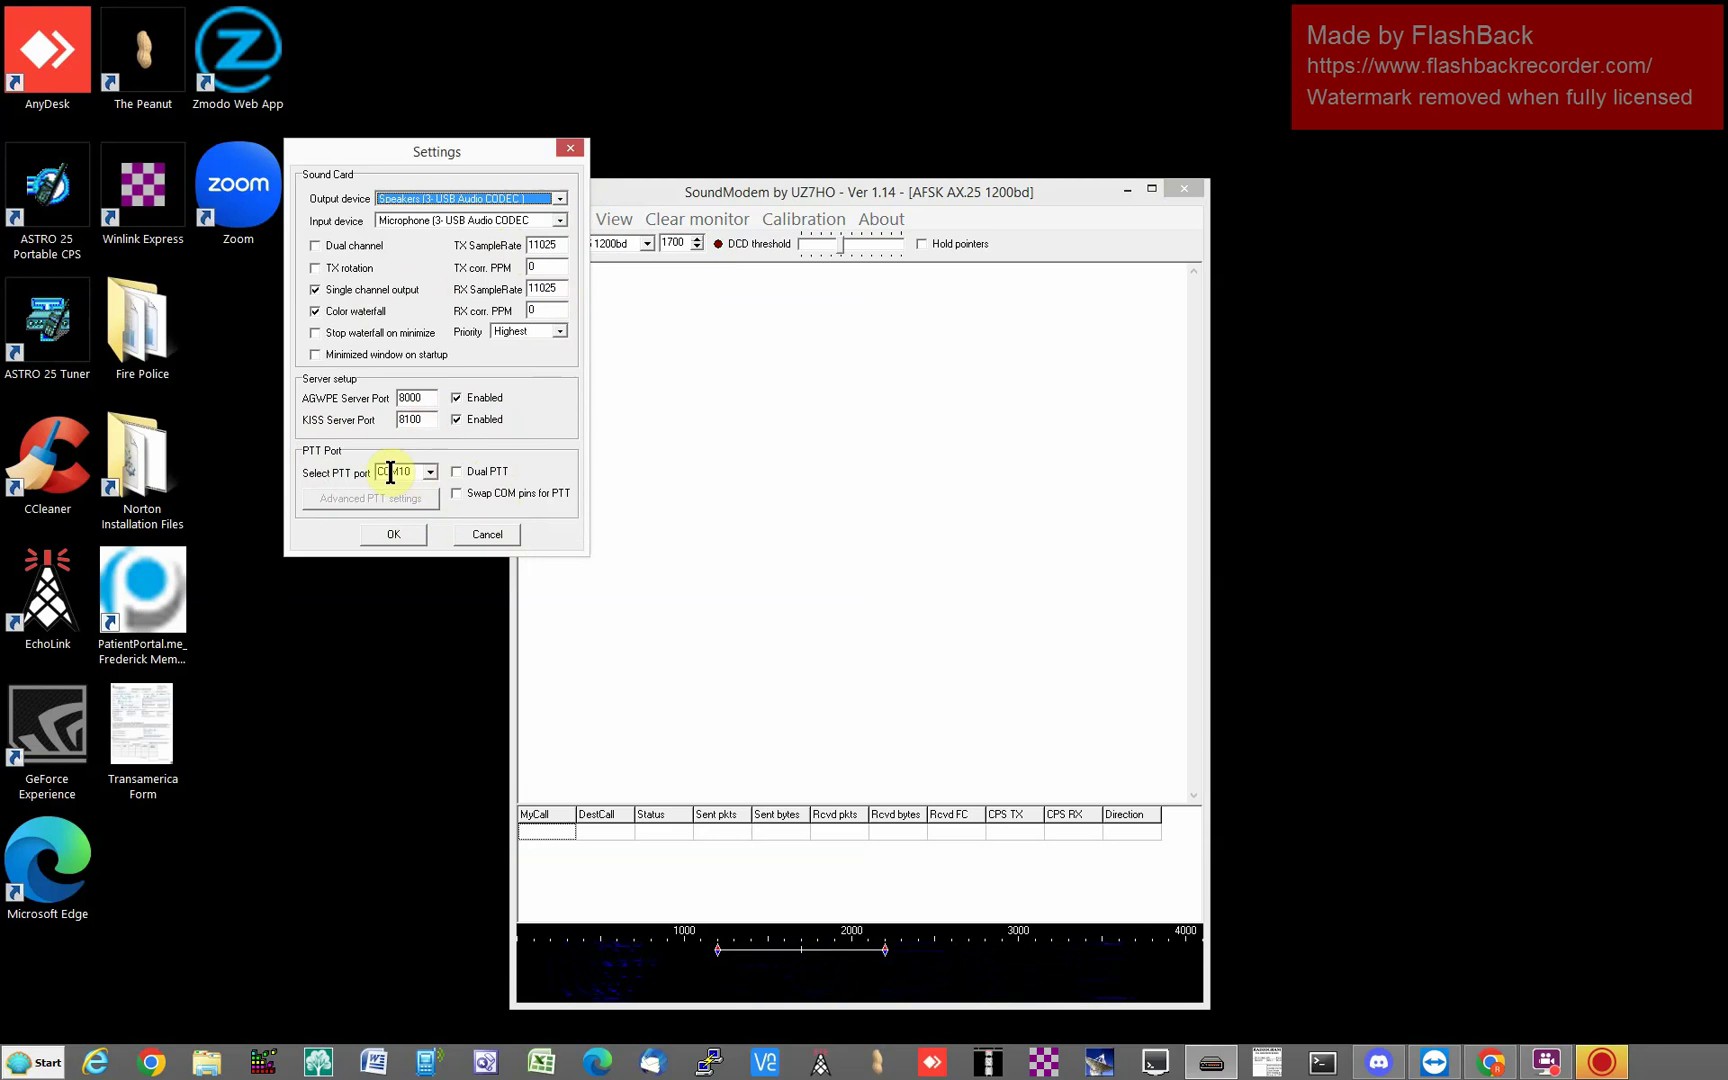
pyautogui.click(426, 474)
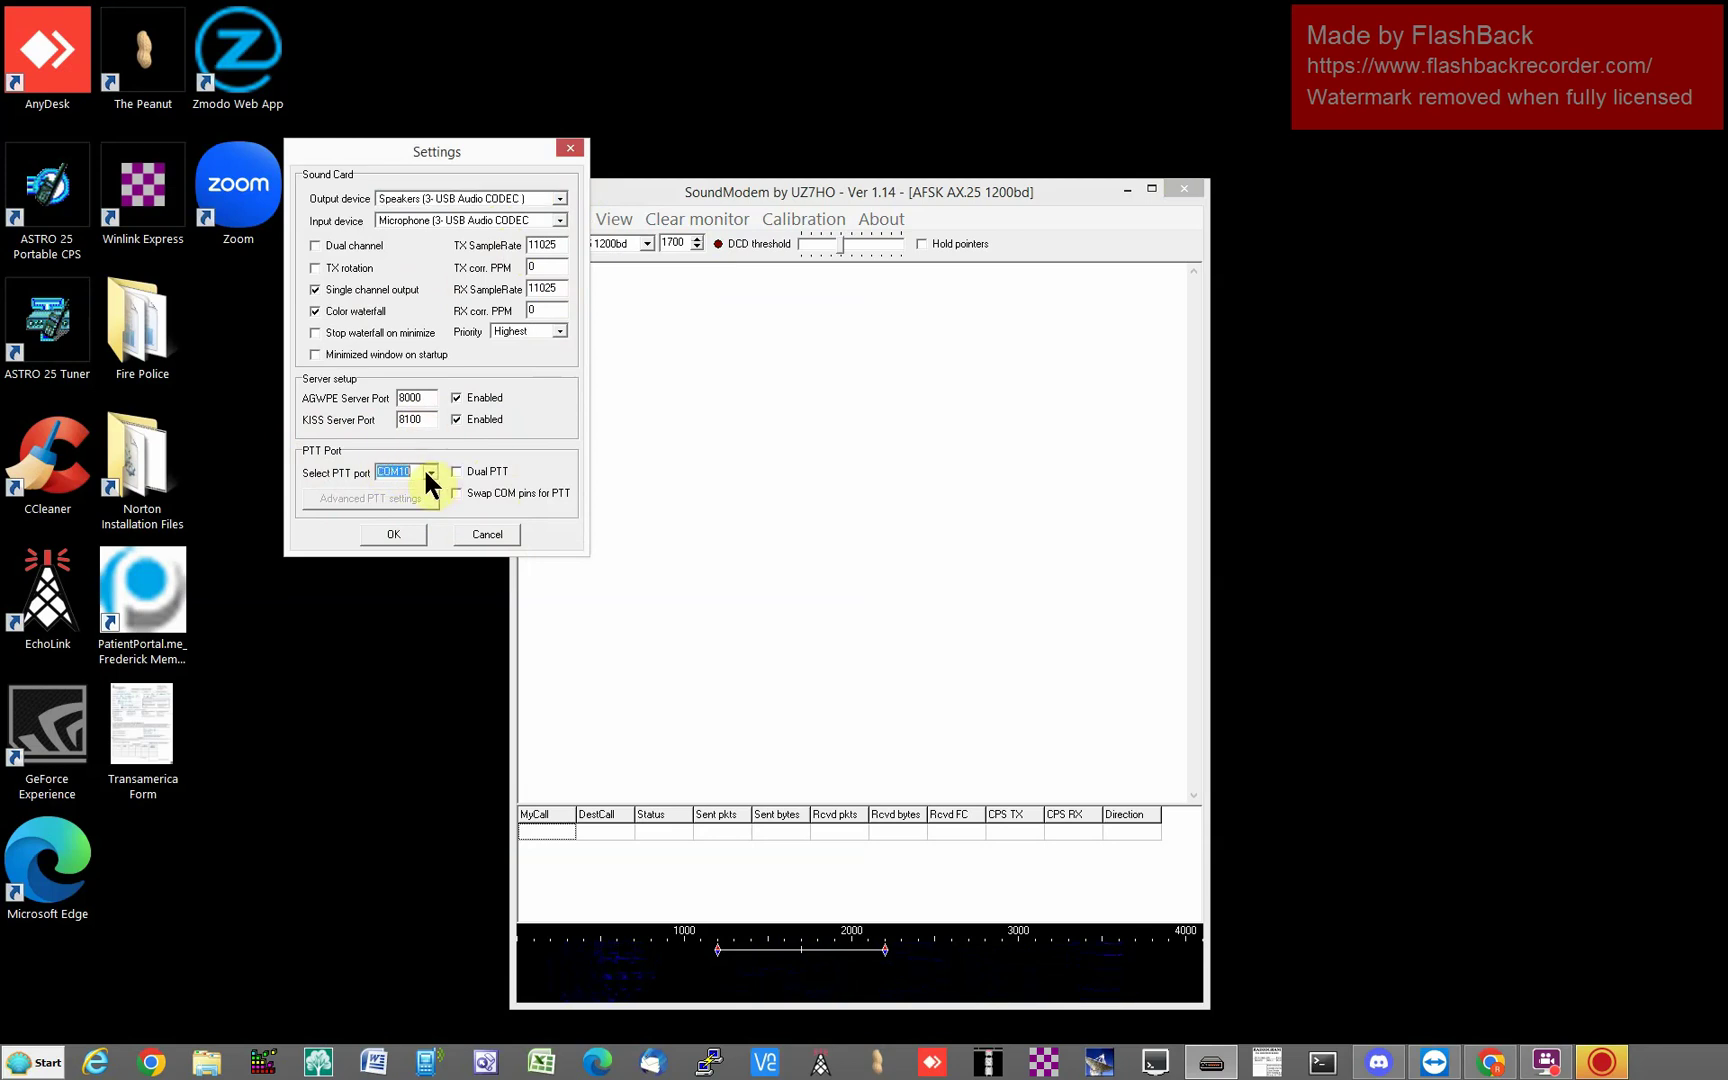
pyautogui.click(431, 569)
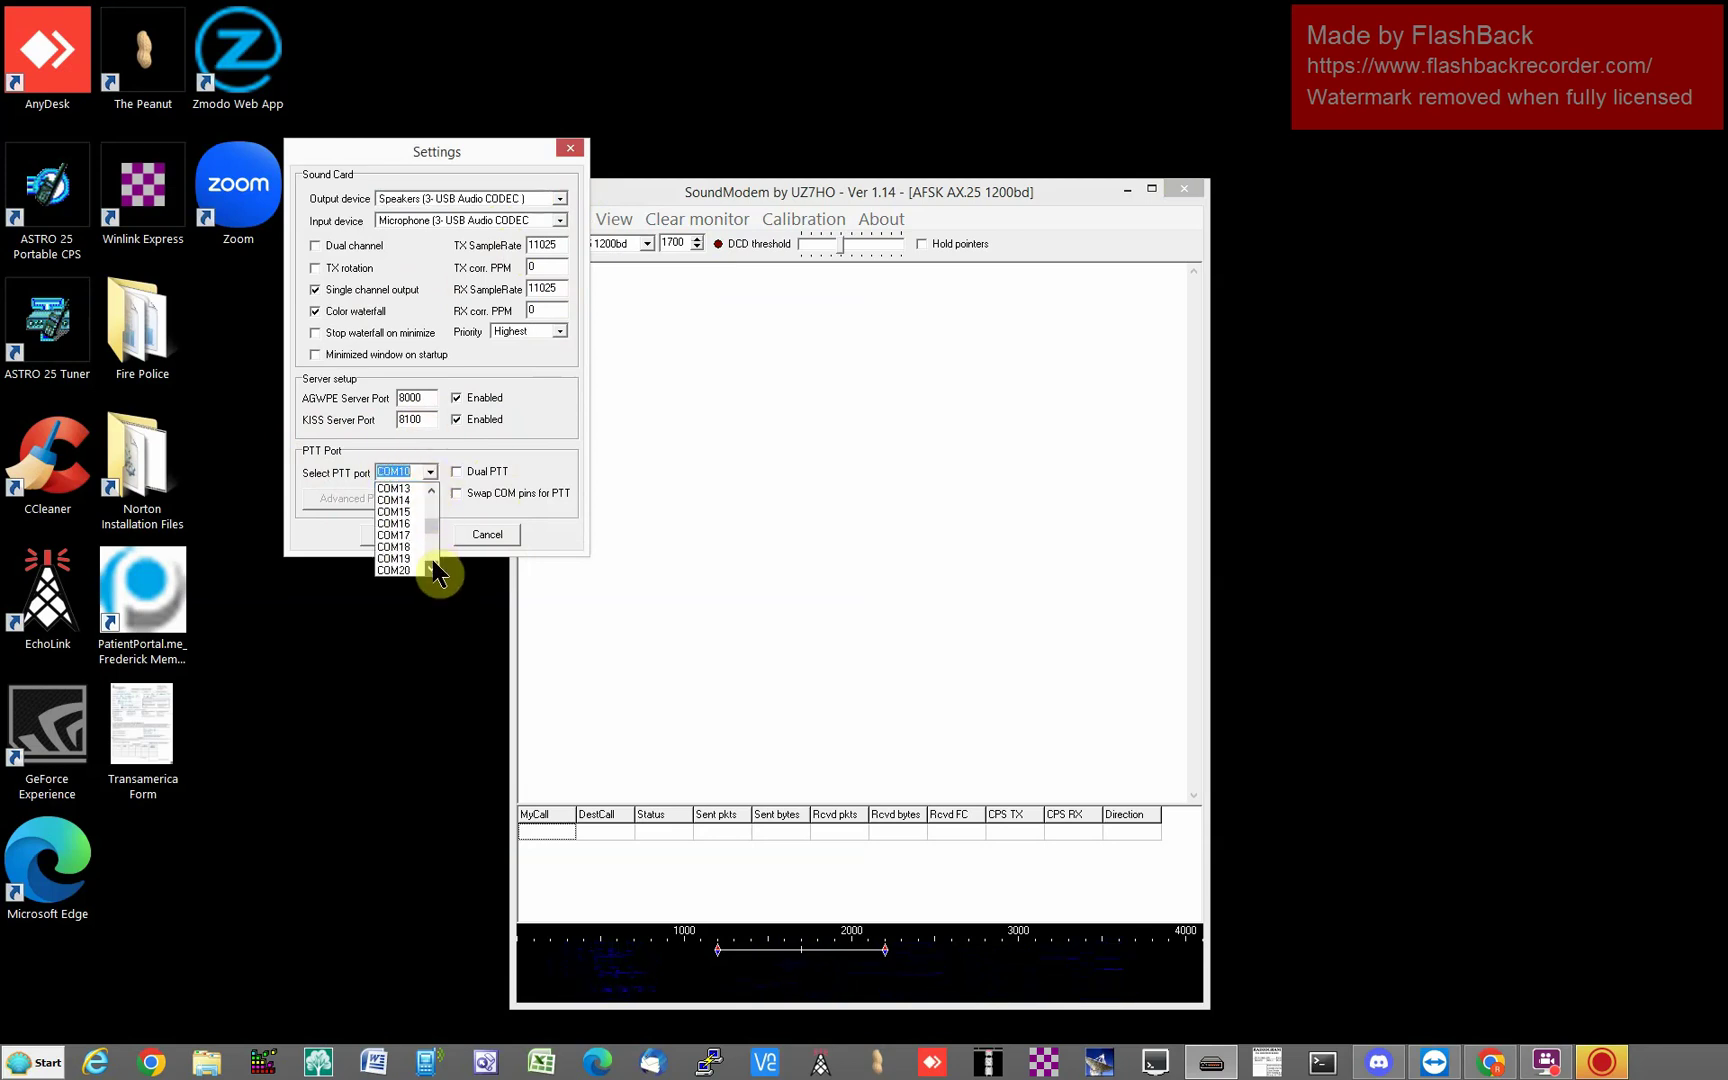
pyautogui.click(431, 569)
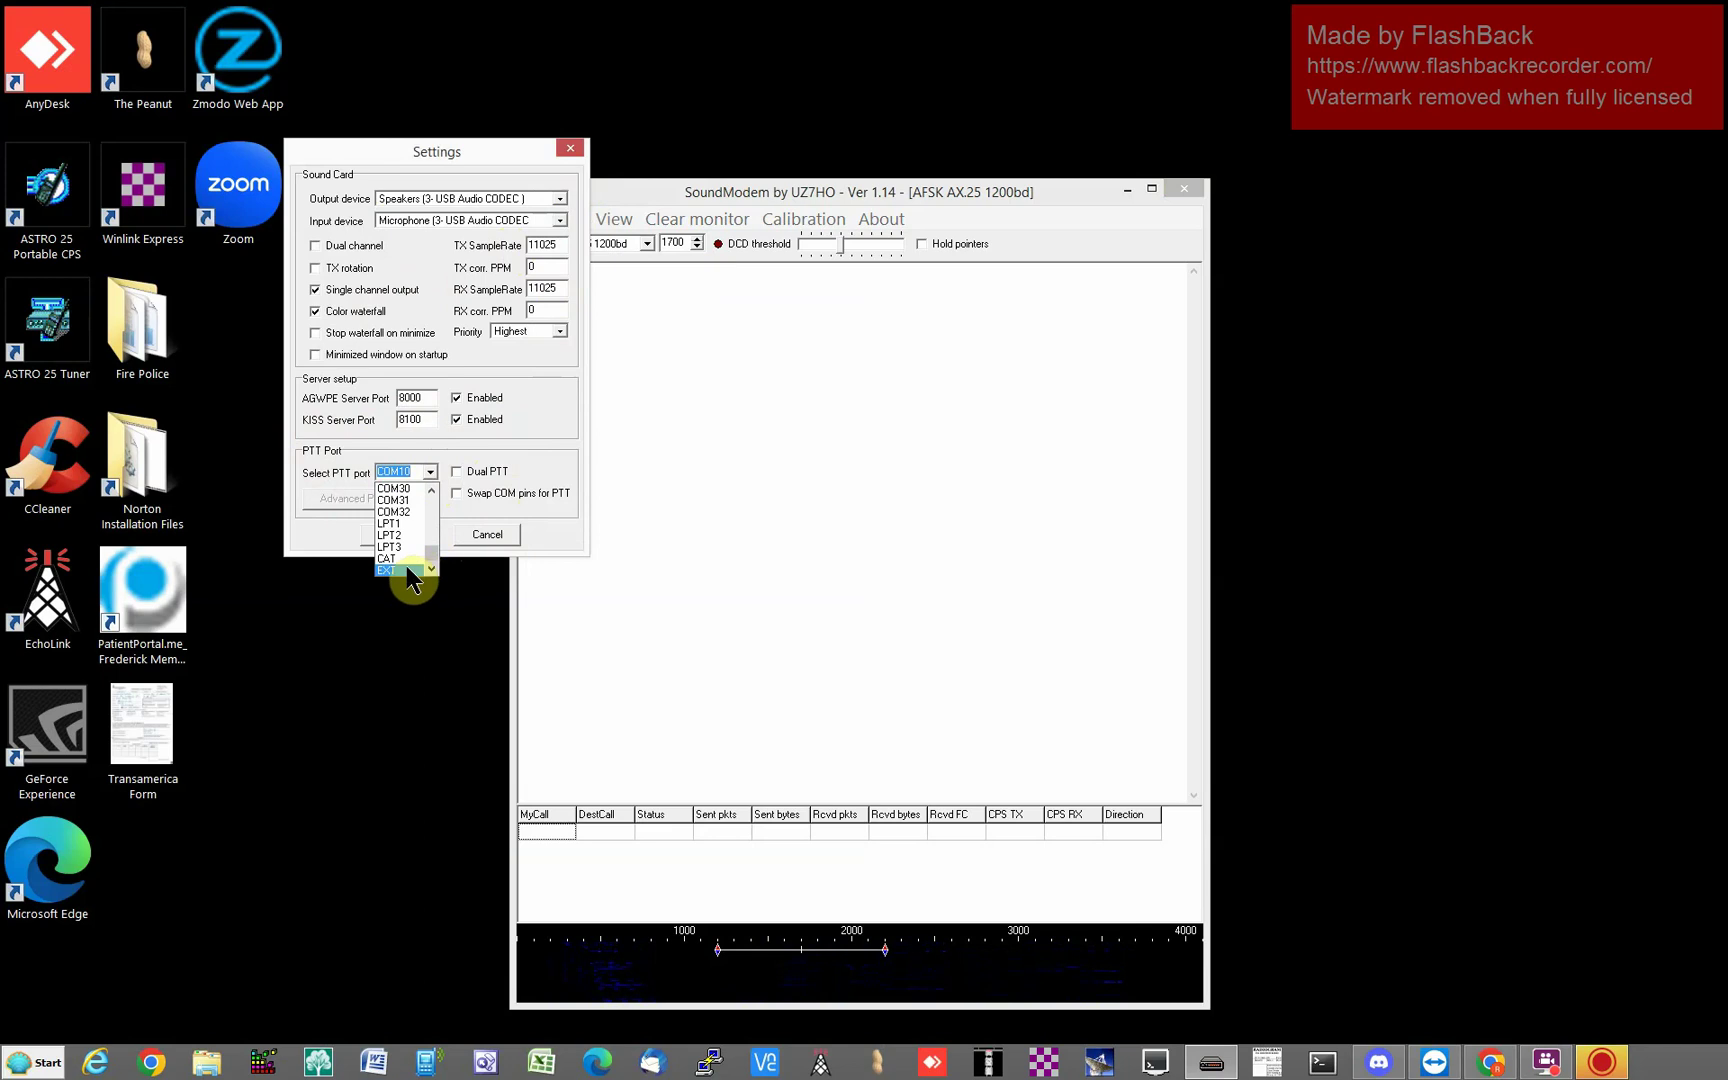
pyautogui.click(392, 570)
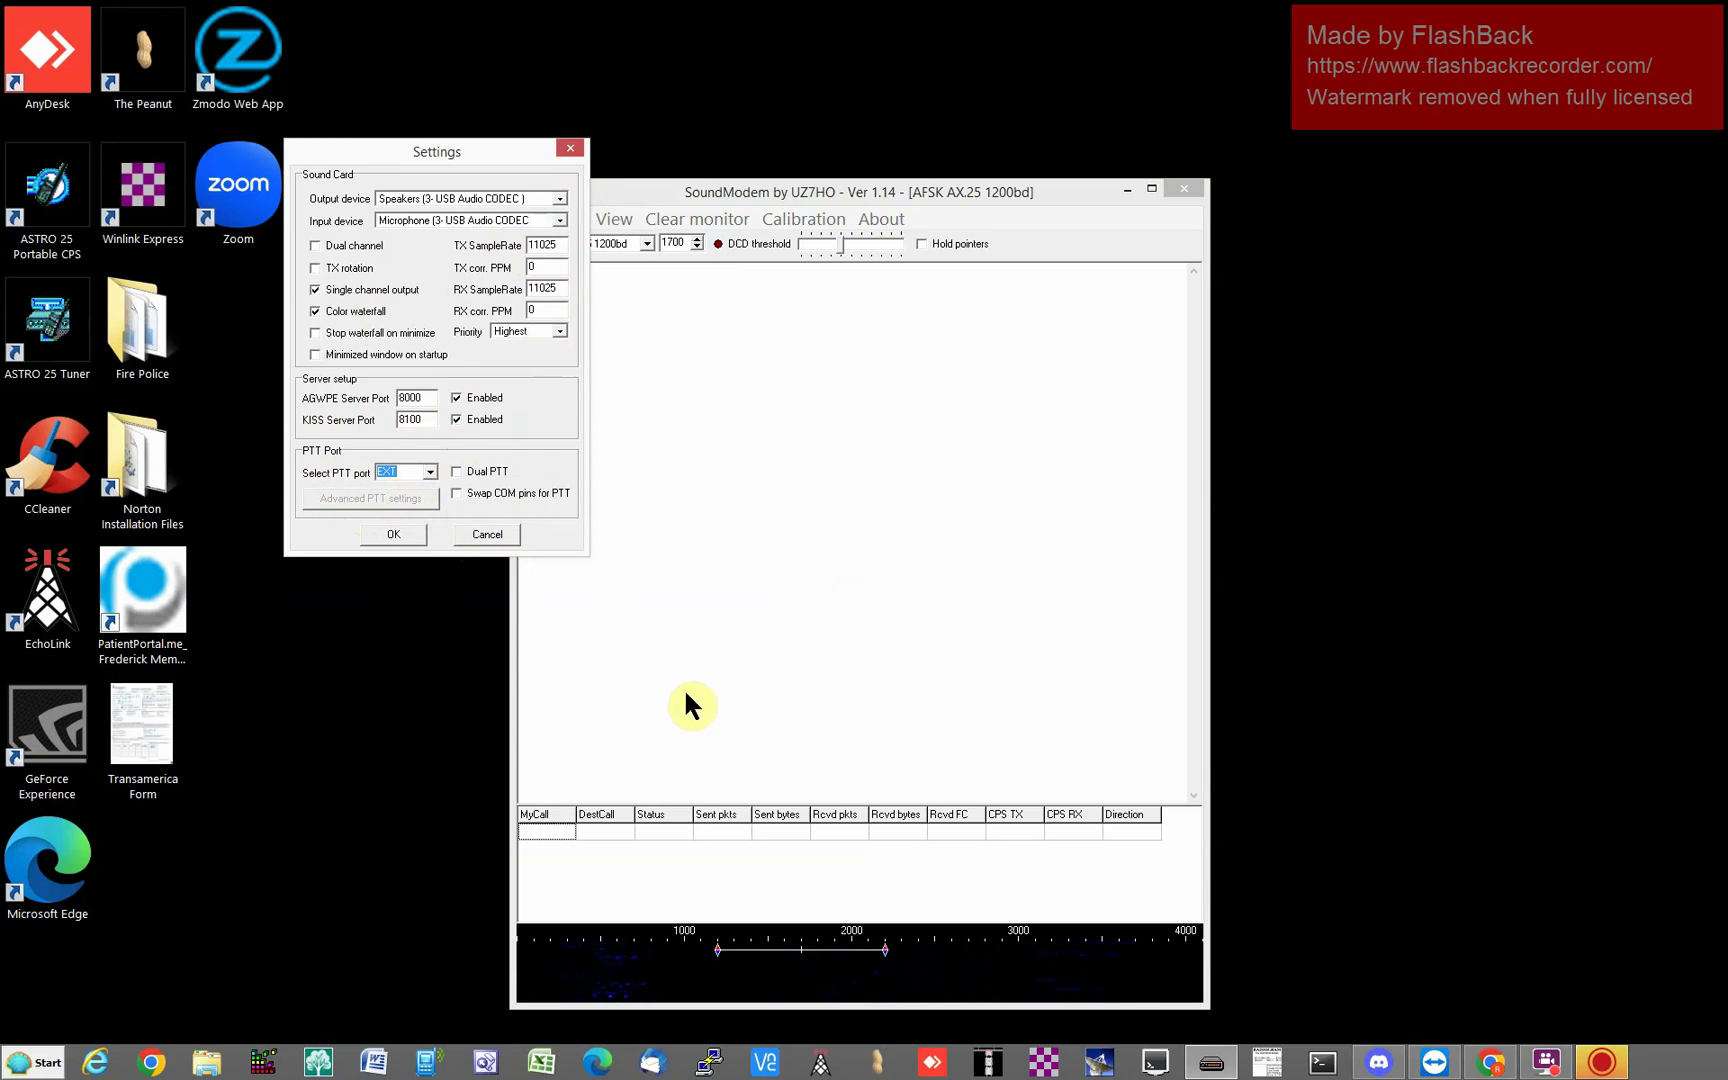
pyautogui.click(472, 536)
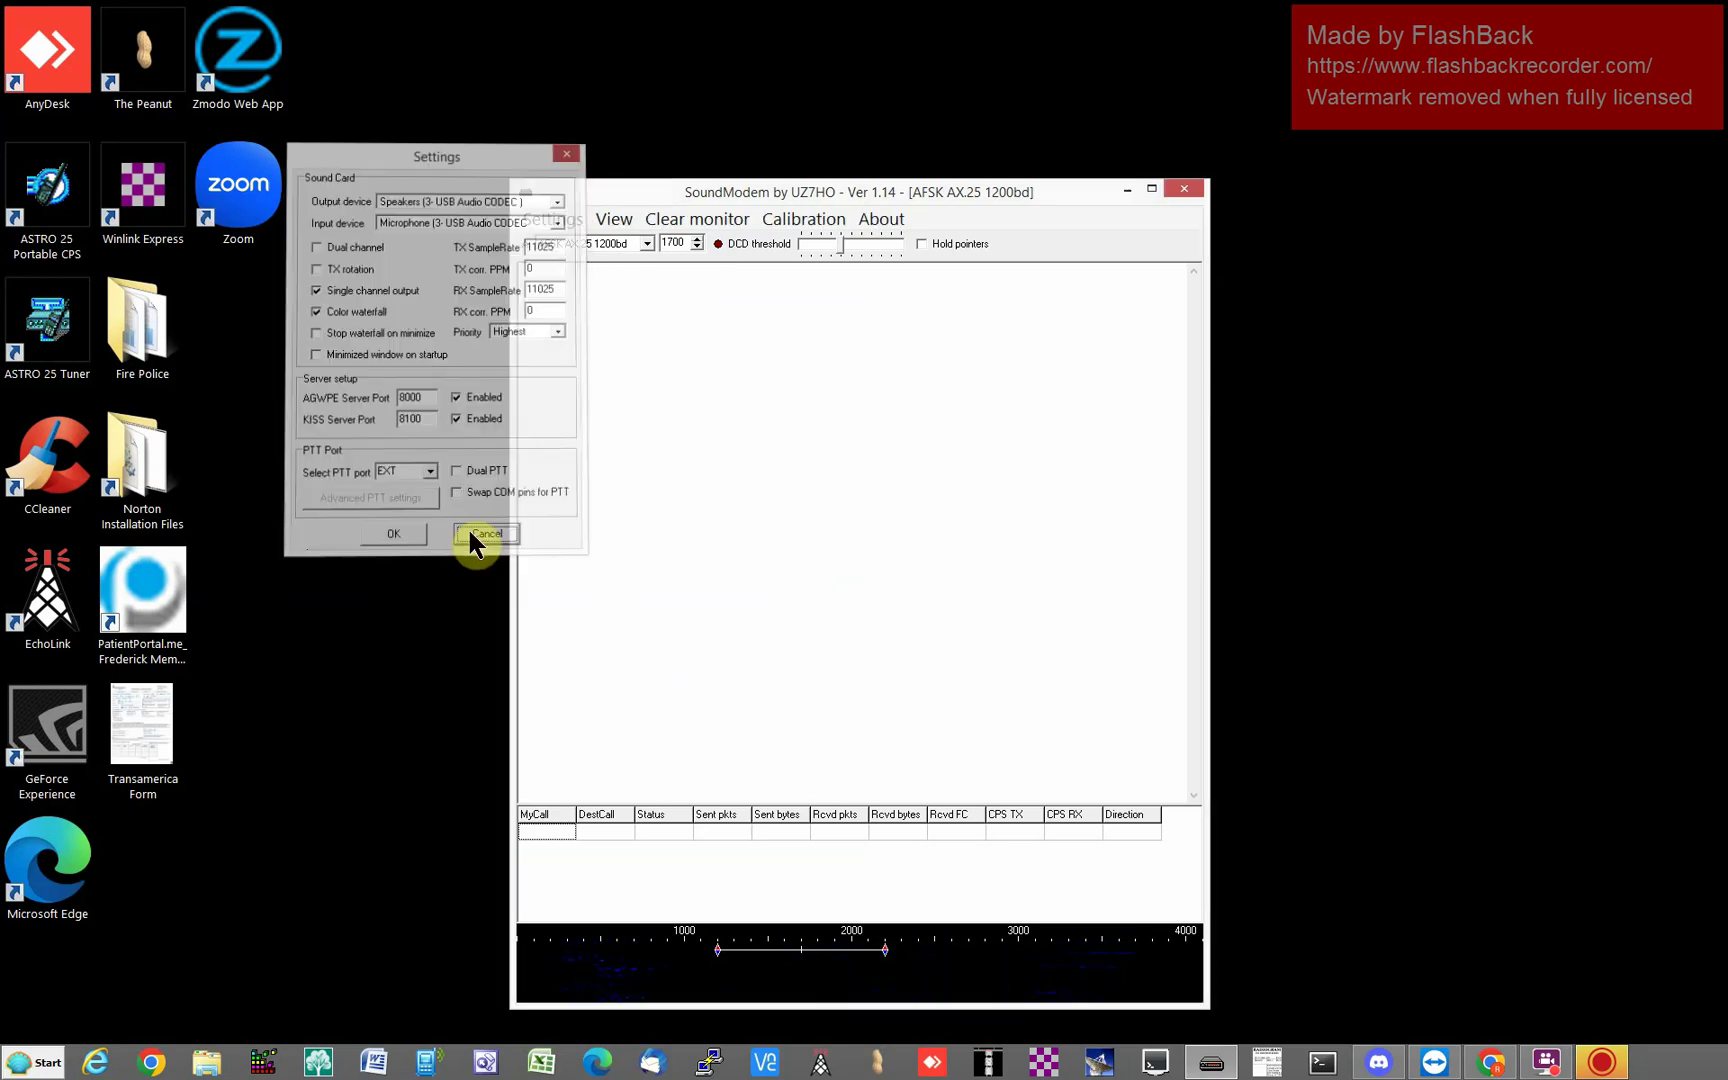
# Examine channel A's KISS Optimization option in the modem settings and accept the dialog with the option enabled
pyautogui.click(549, 217)
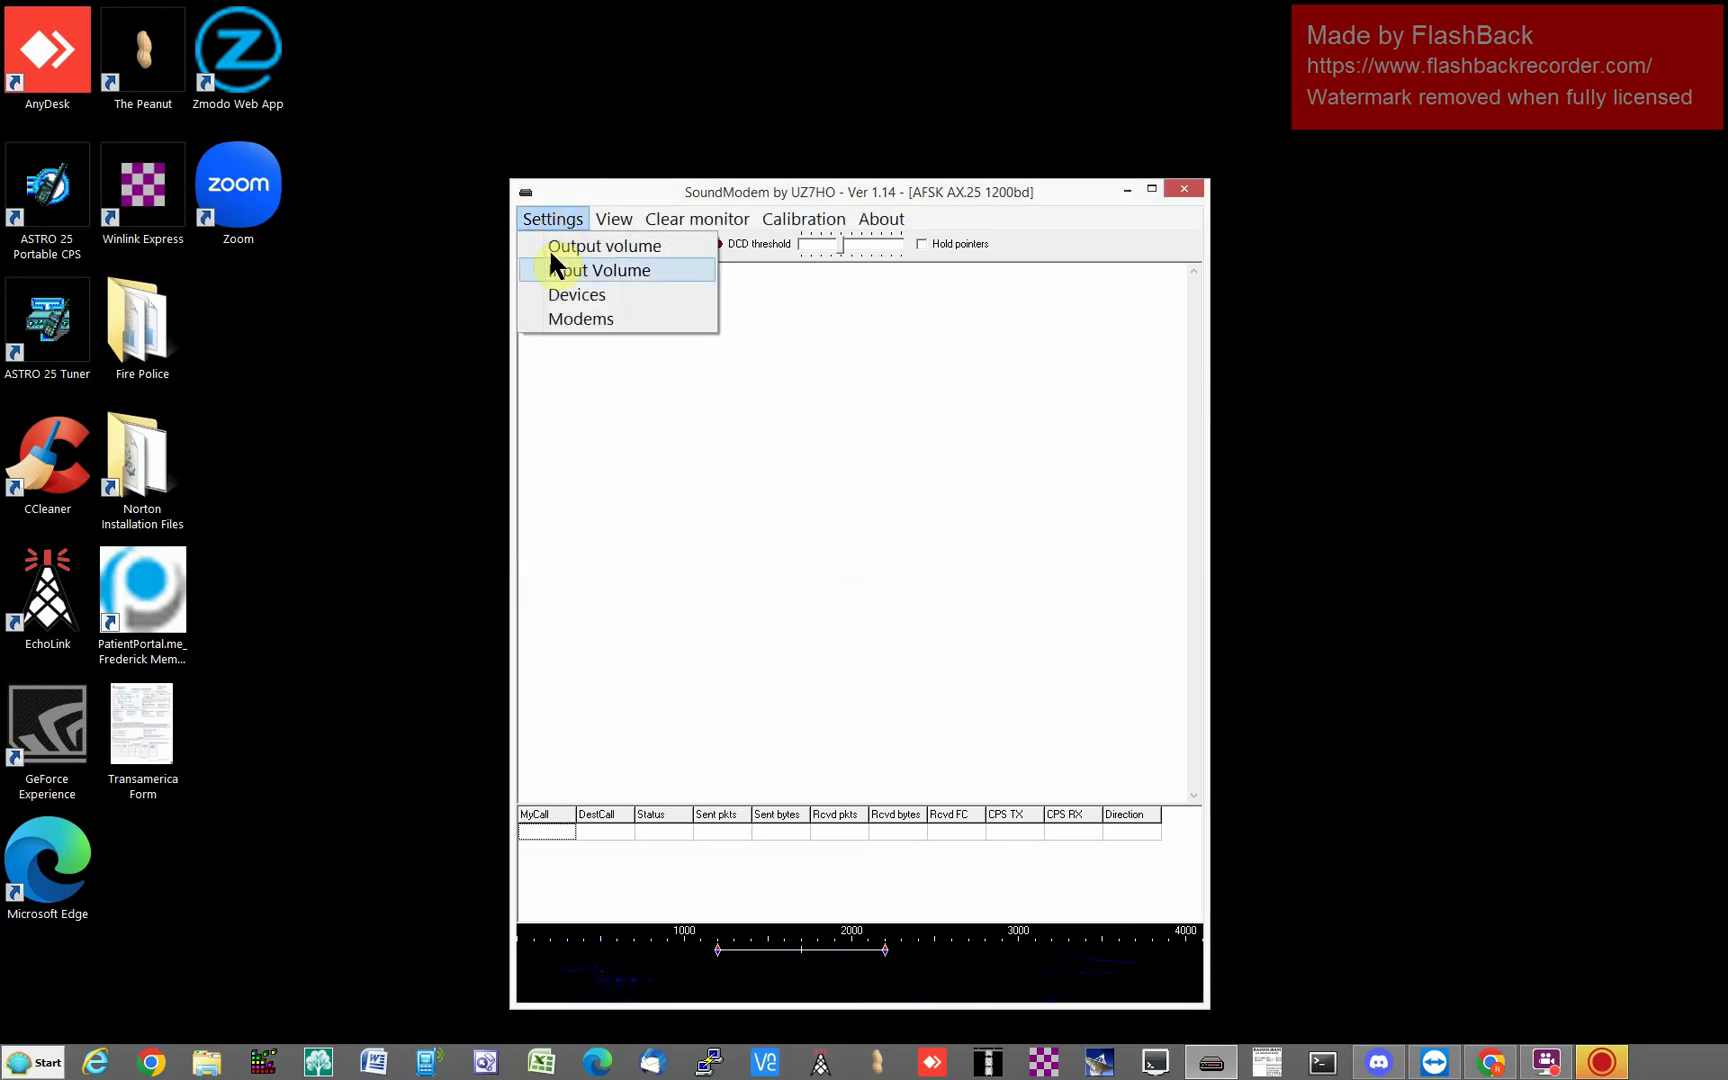
pyautogui.click(565, 320)
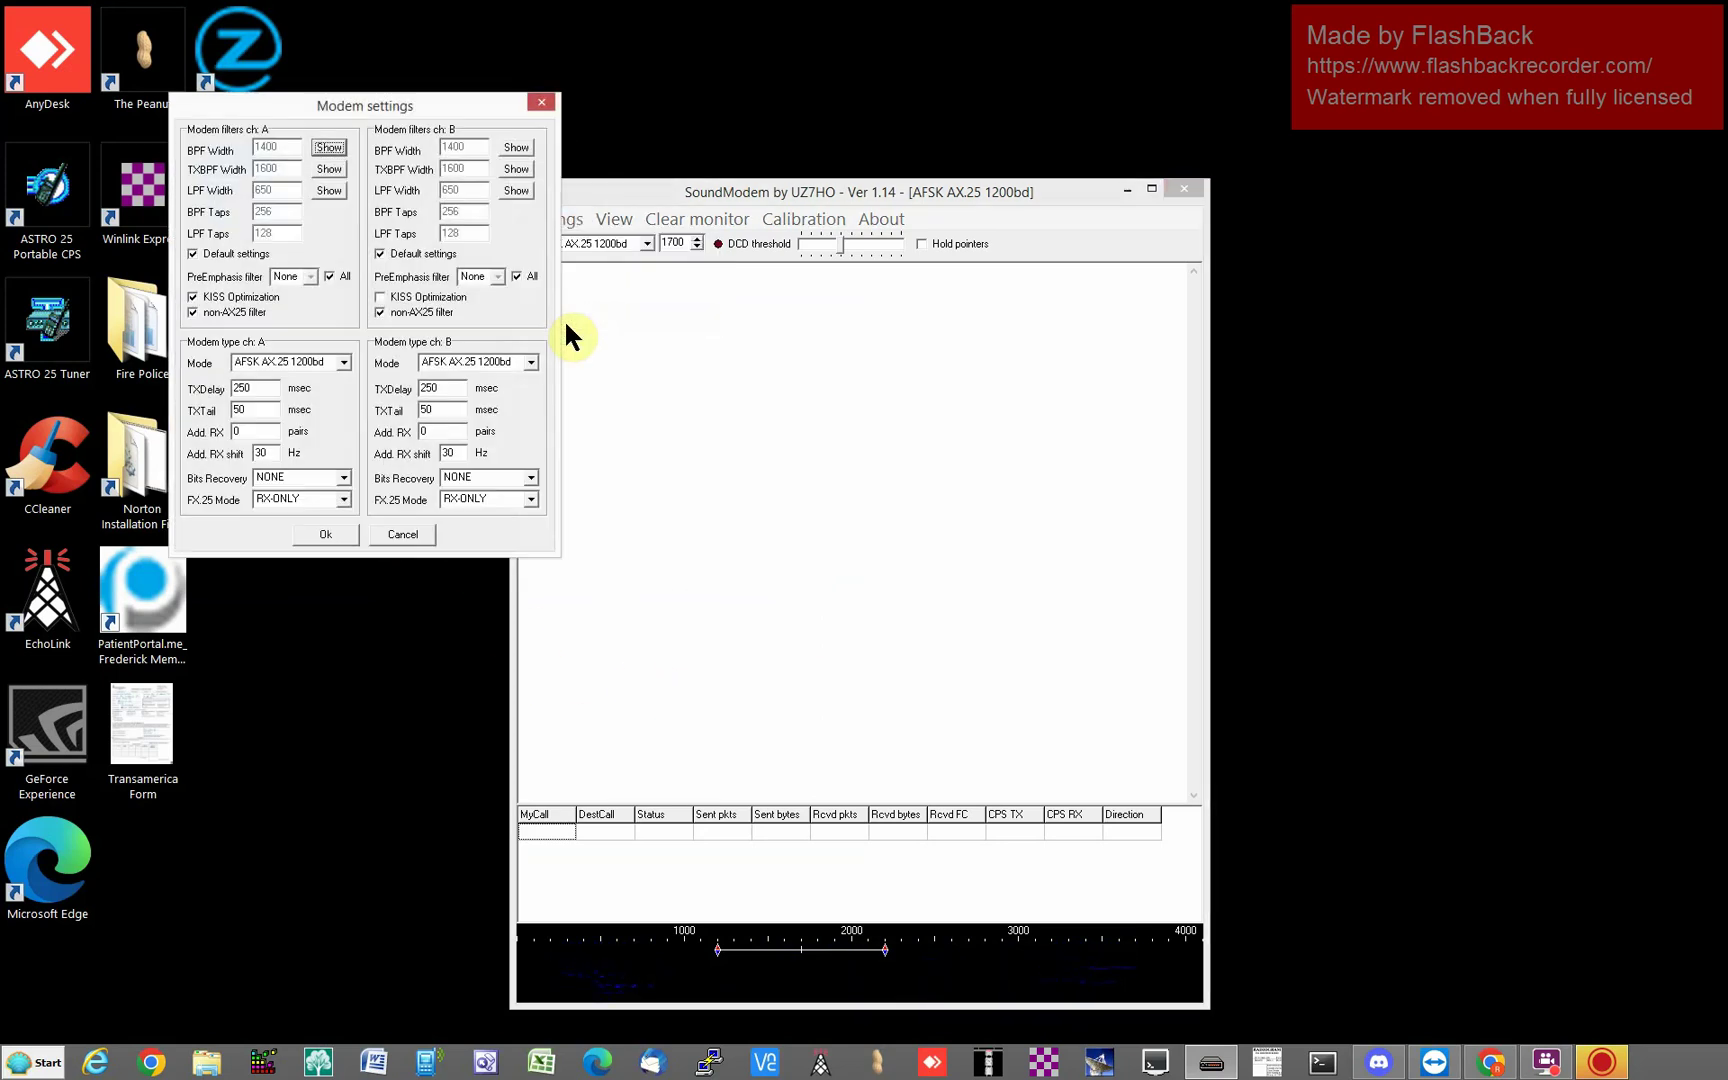
pyautogui.click(196, 297)
pyautogui.click(313, 533)
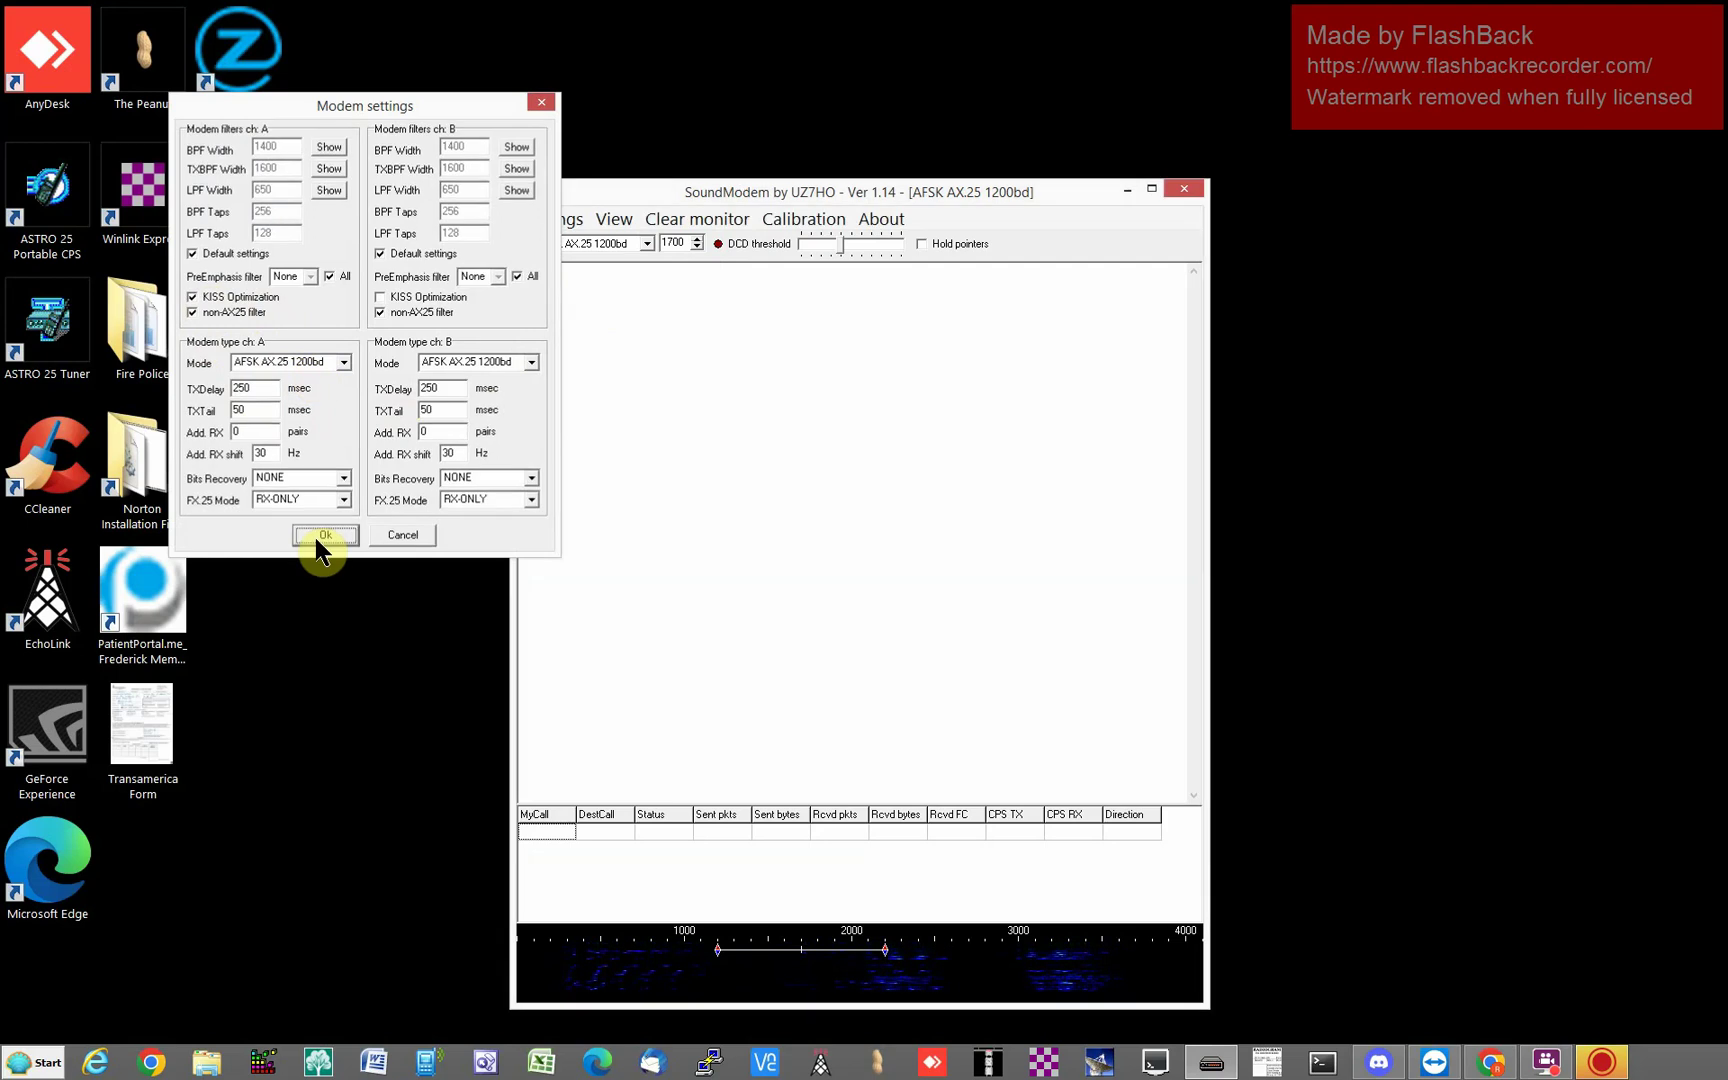
# Close SoundModem and launch VARA FM from the installed programs
pyautogui.click(1190, 187)
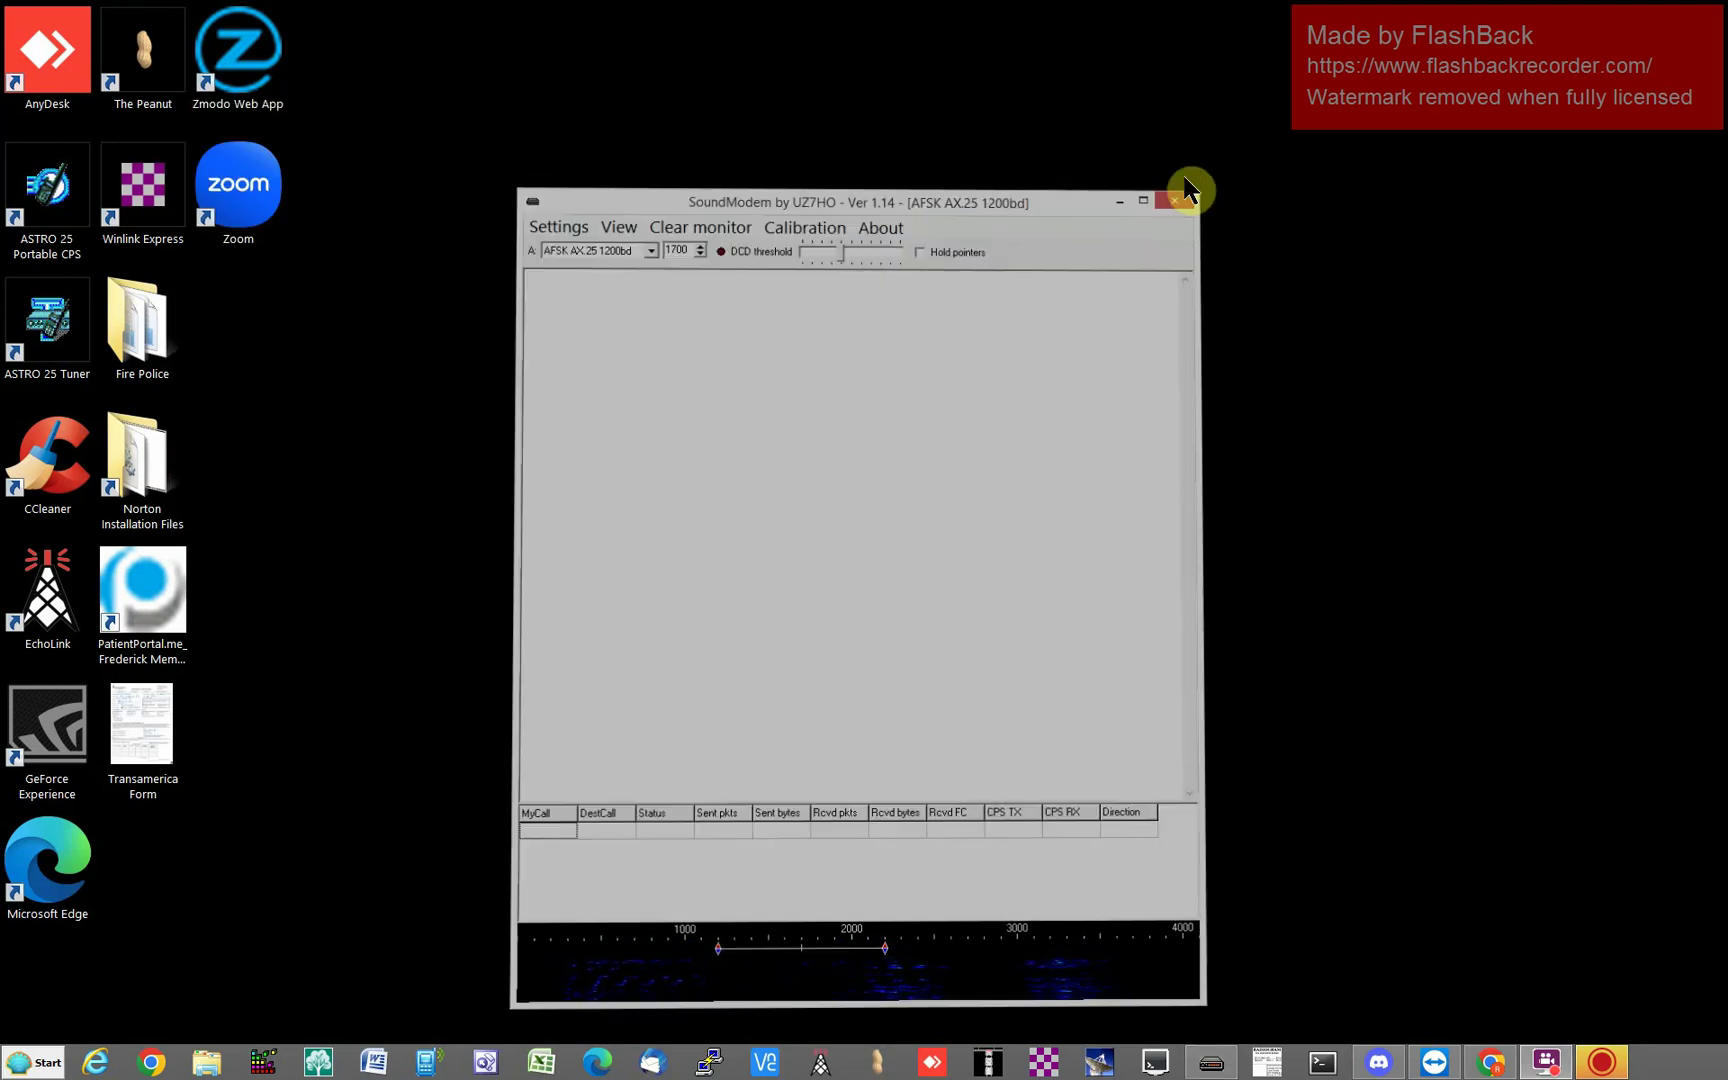
pyautogui.click(33, 1062)
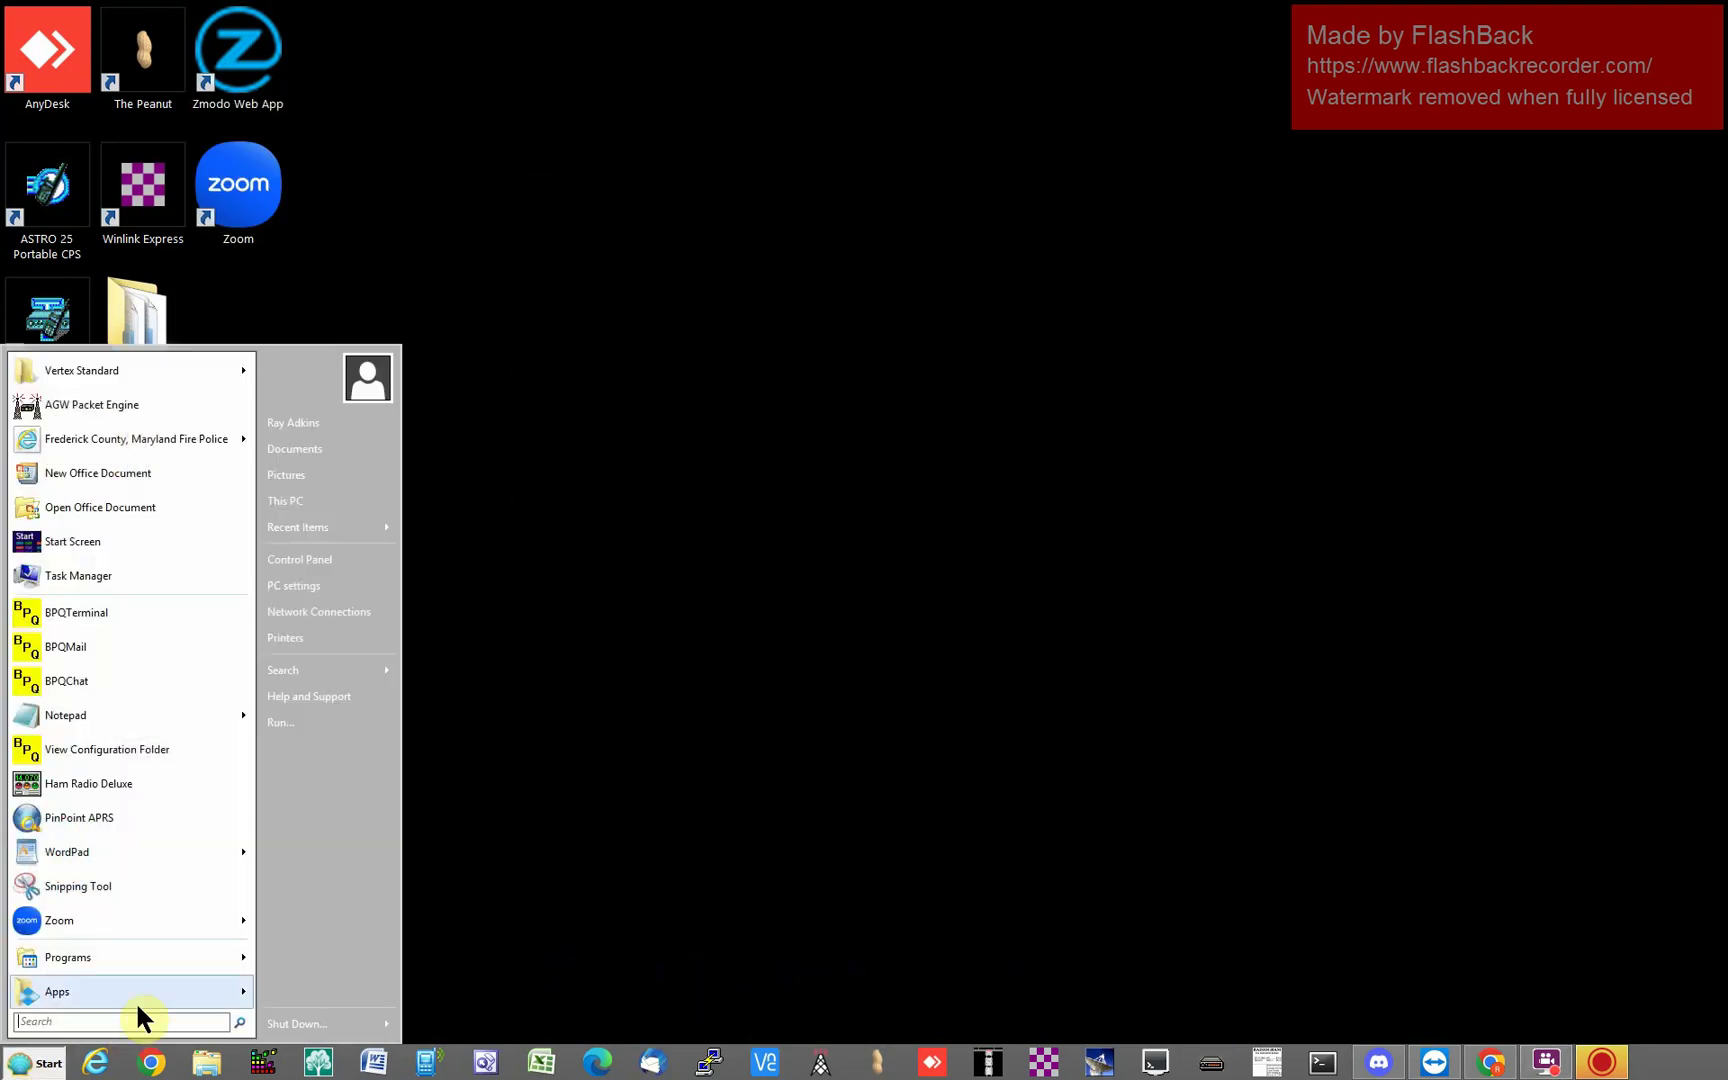
pyautogui.moveTo(162, 958)
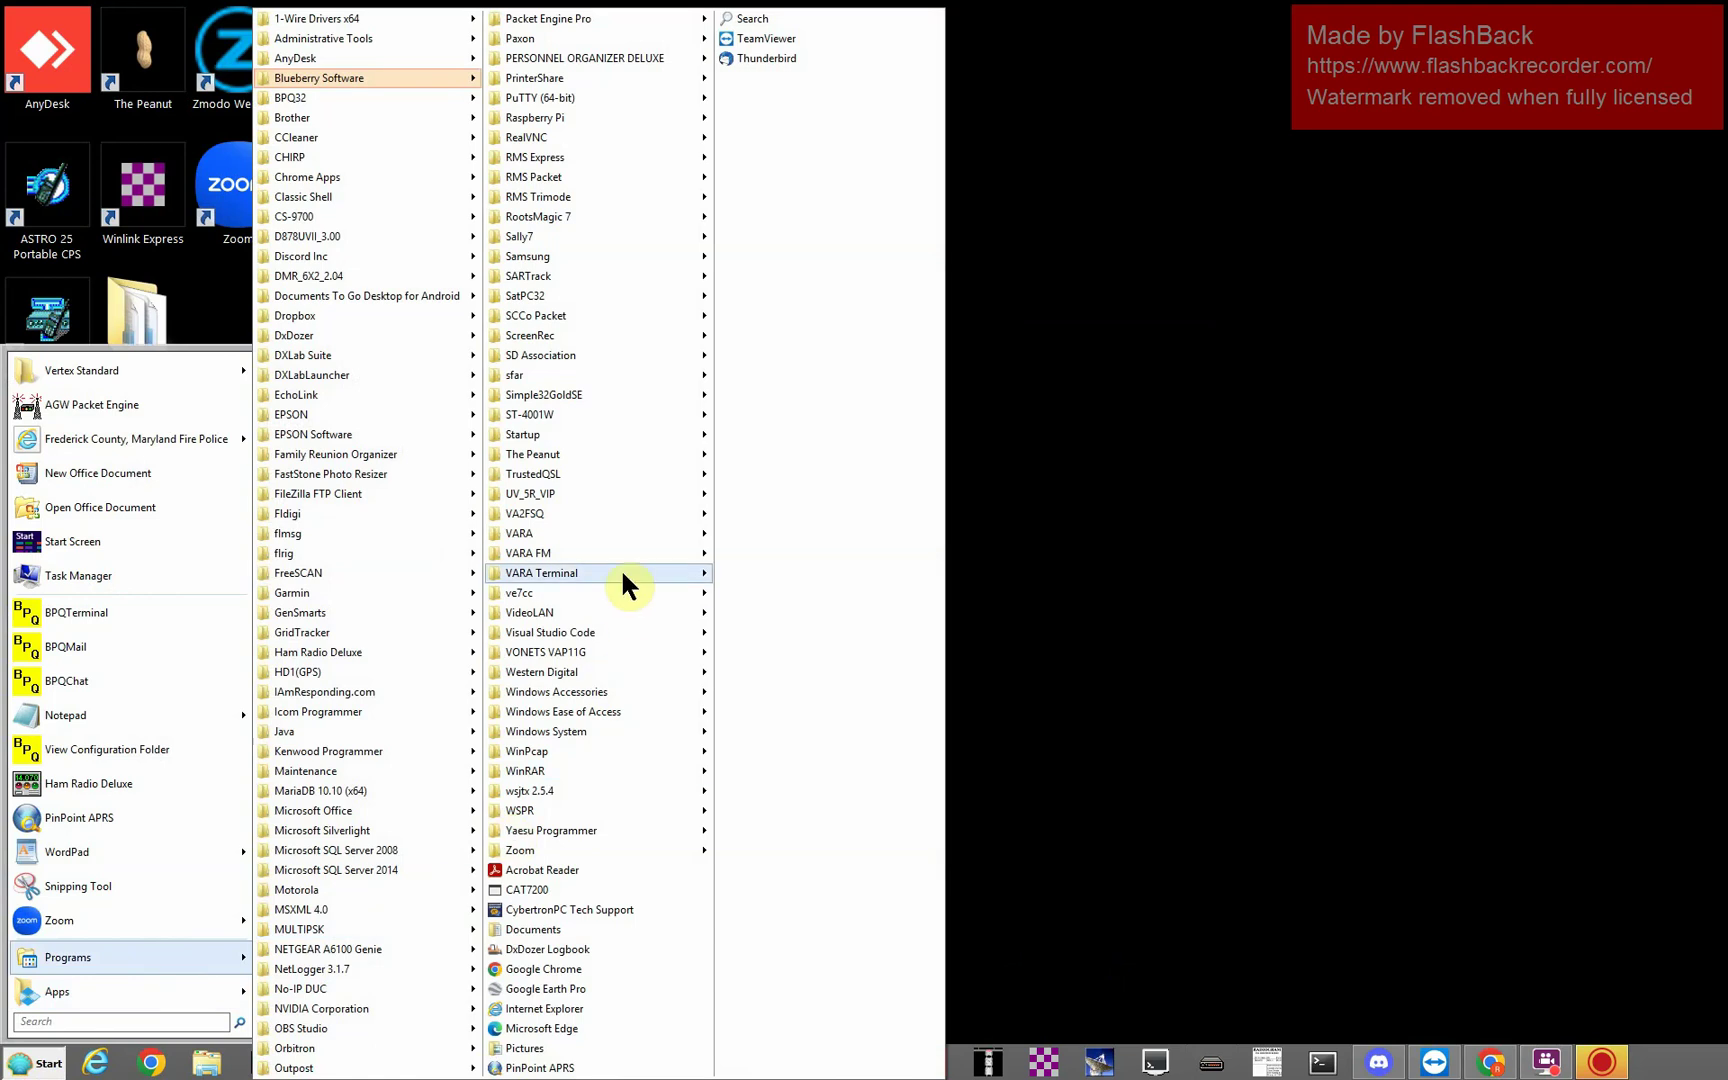
pyautogui.moveTo(631, 553)
pyautogui.click(740, 555)
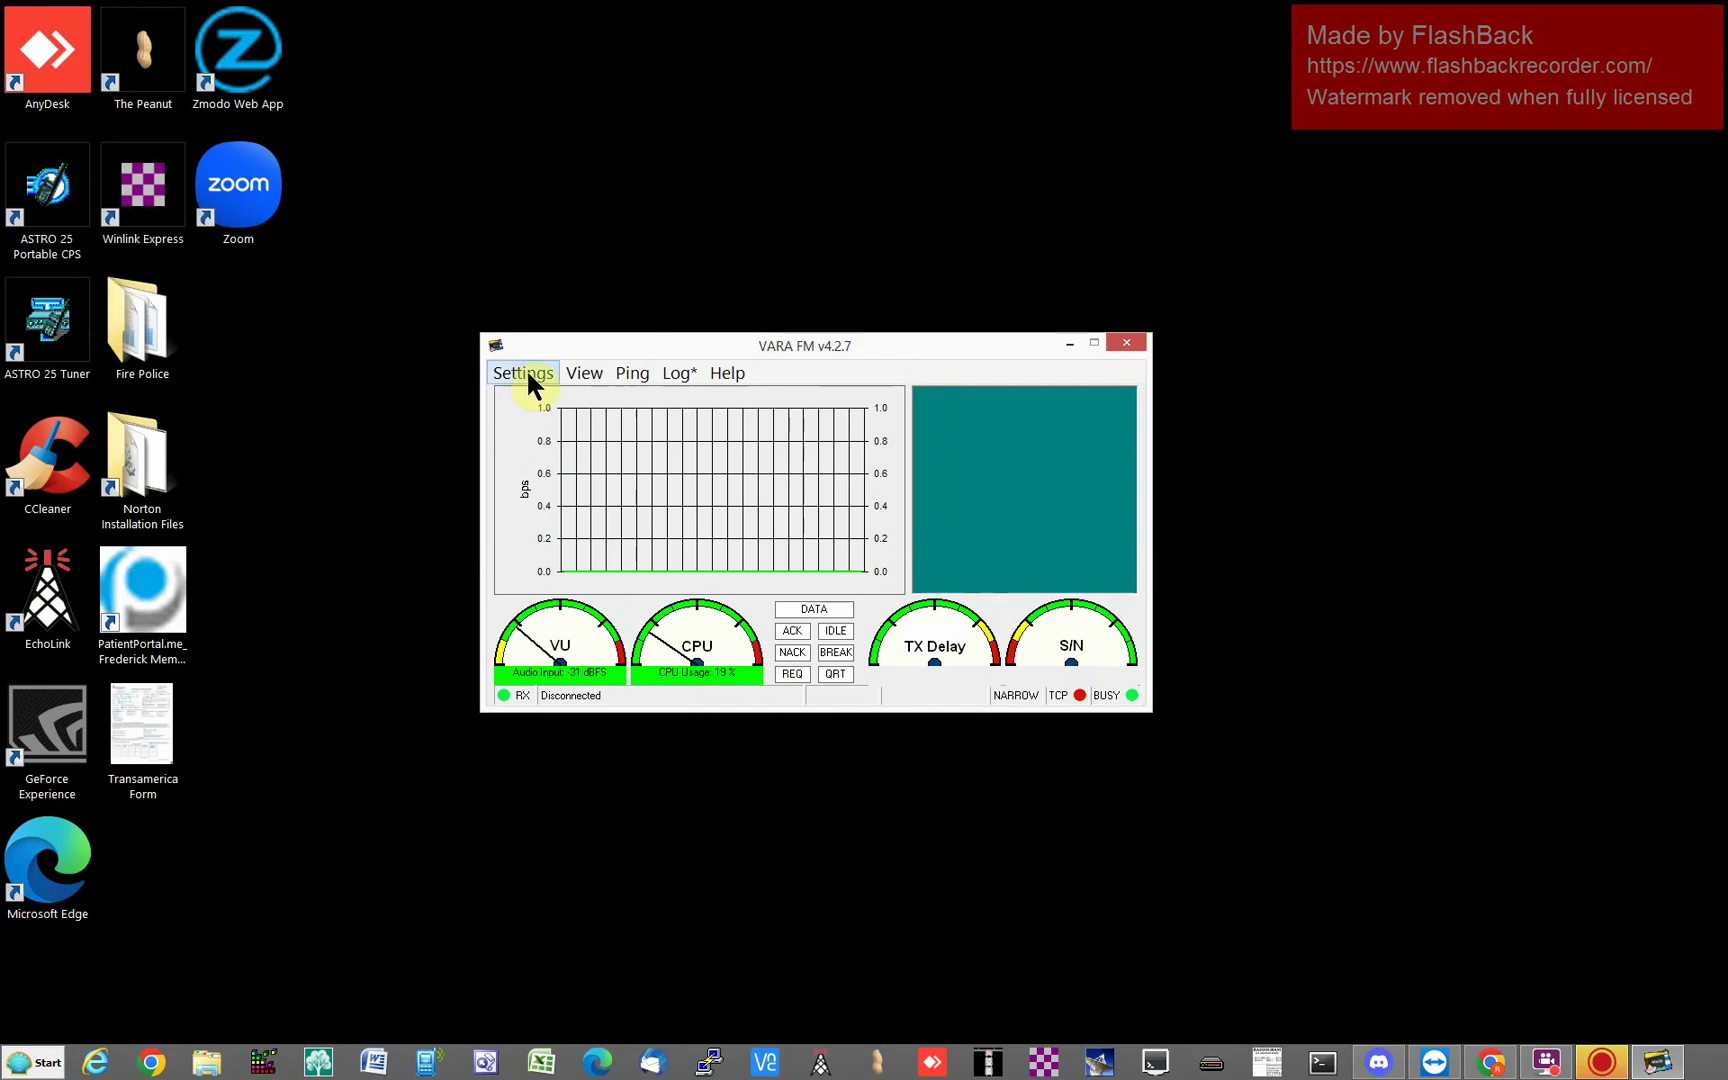
# Examine the VARA Setup options and the sound card's available input devices, closing both dialogs without changes
pyautogui.click(527, 374)
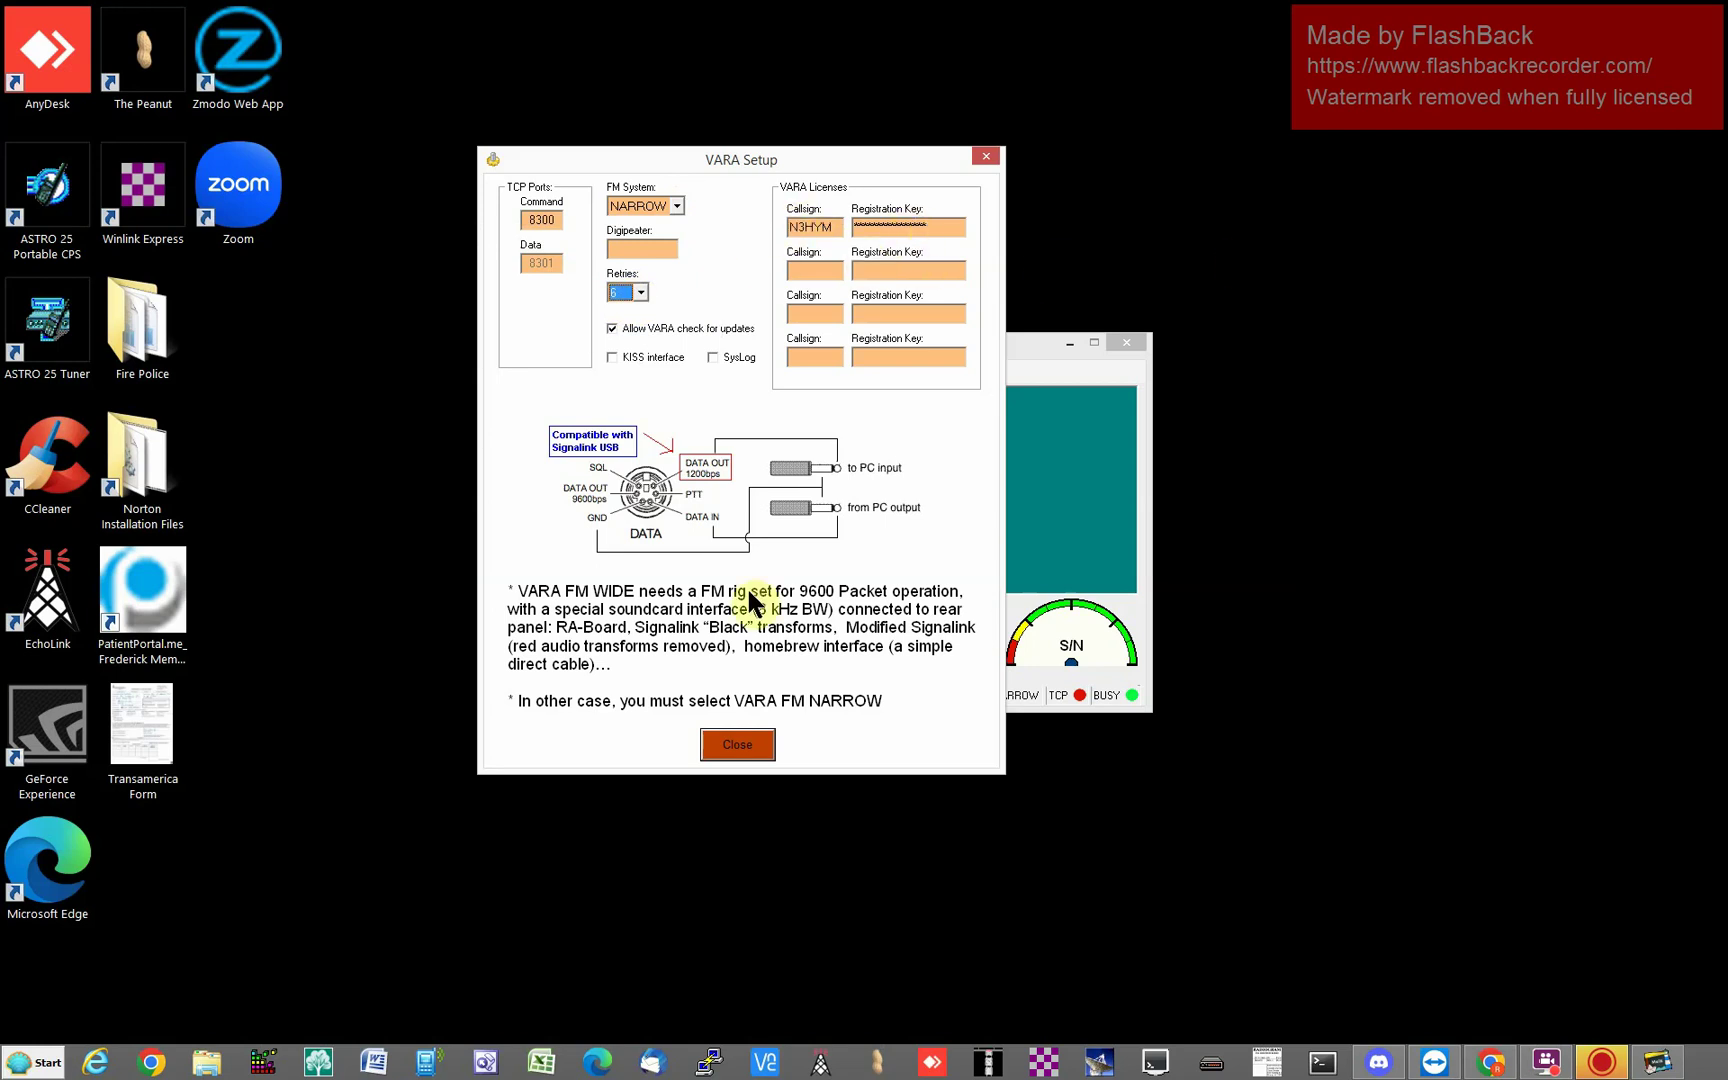
pyautogui.click(737, 744)
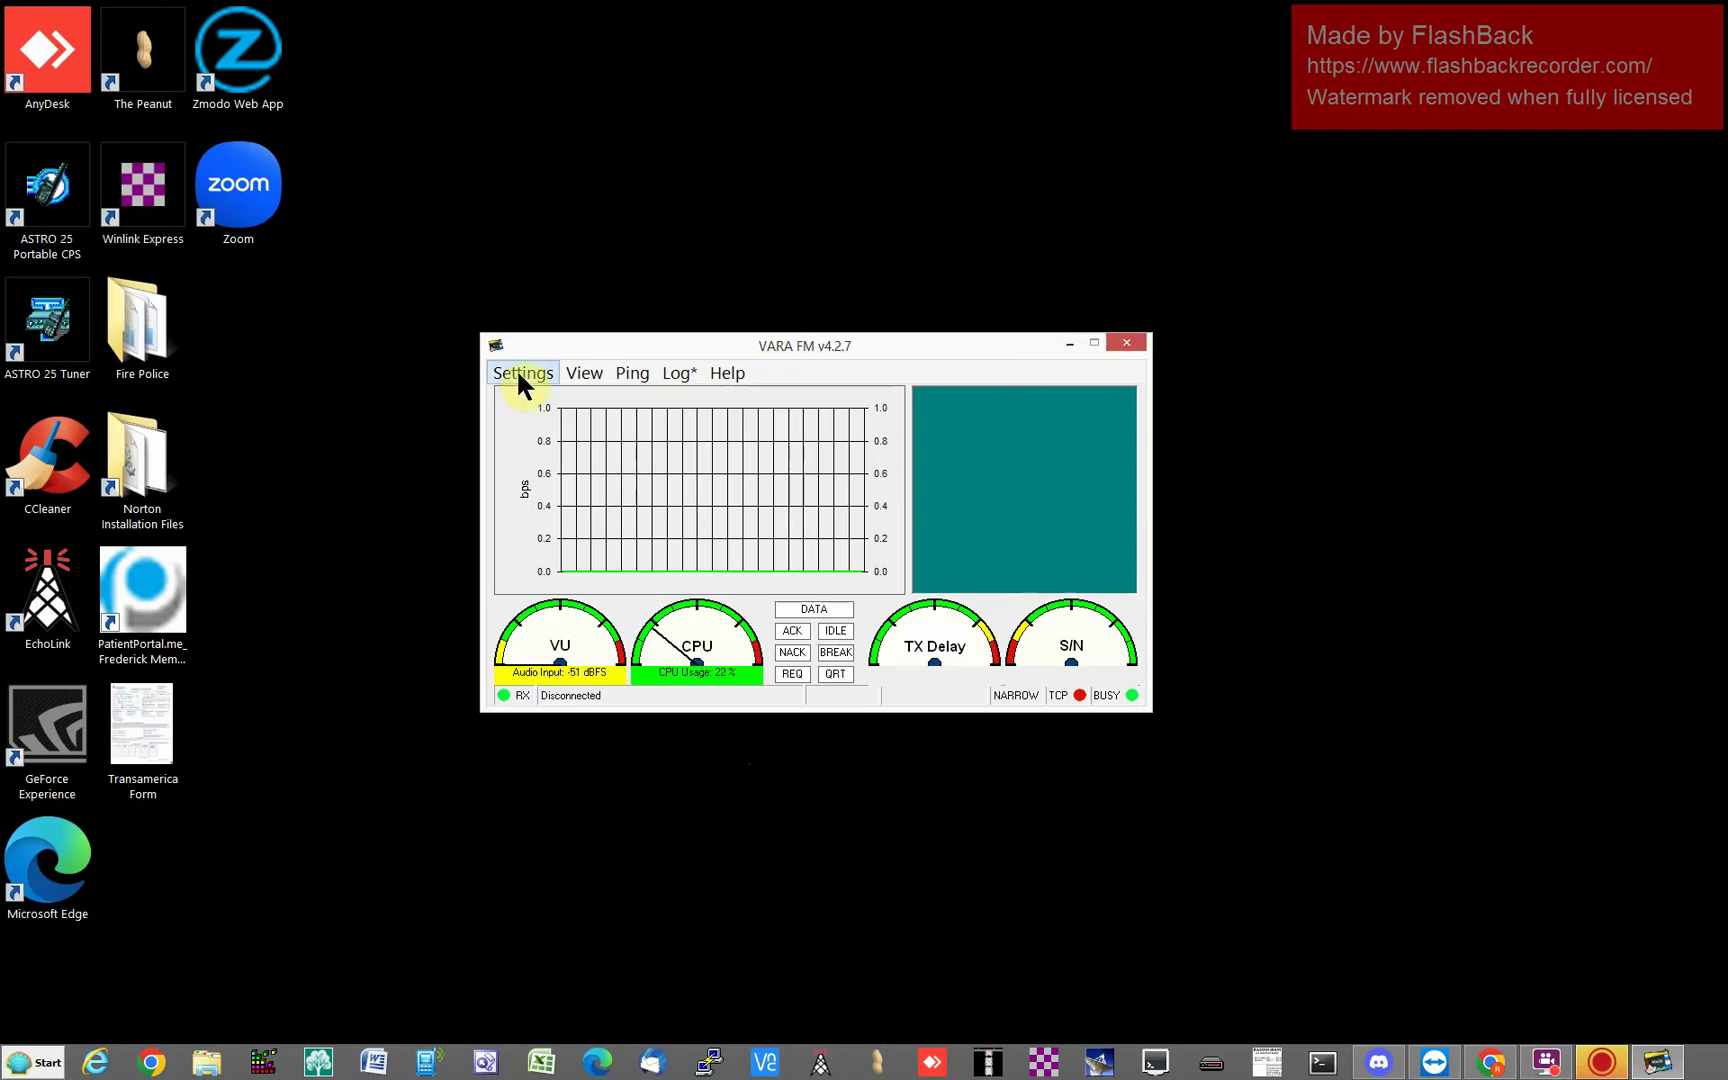
pyautogui.click(520, 374)
pyautogui.click(540, 428)
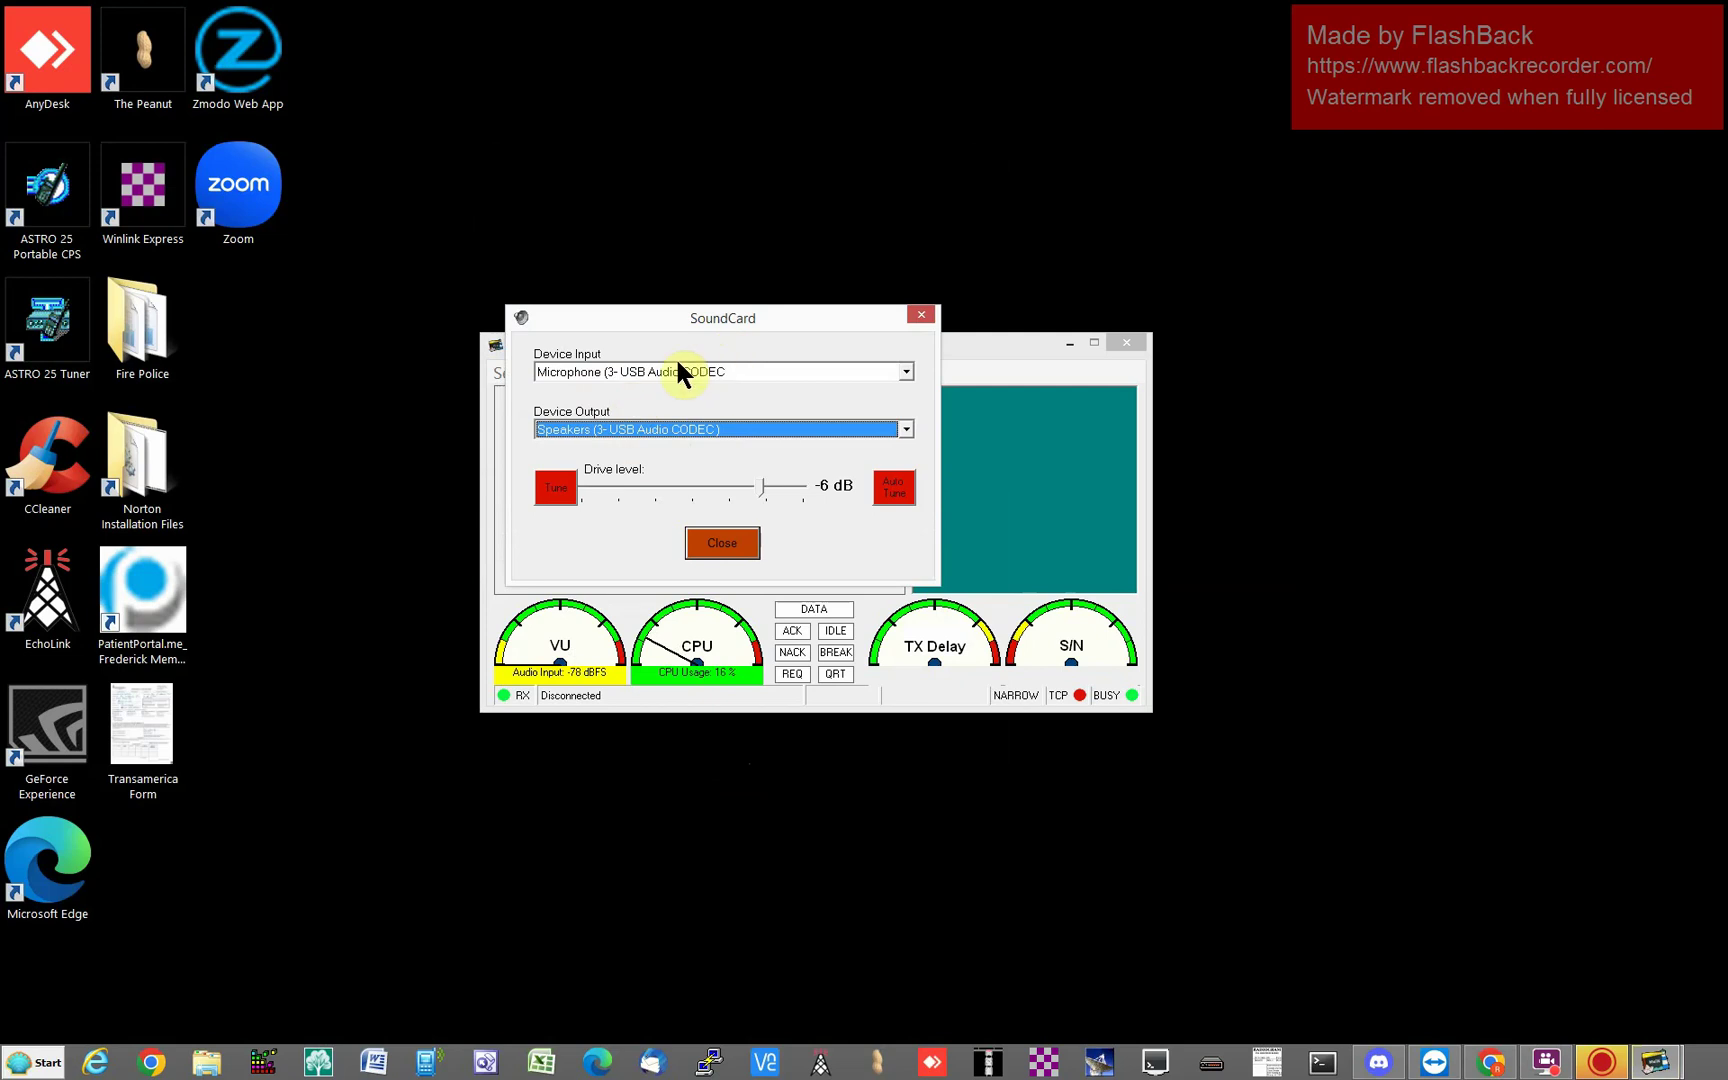
pyautogui.click(907, 372)
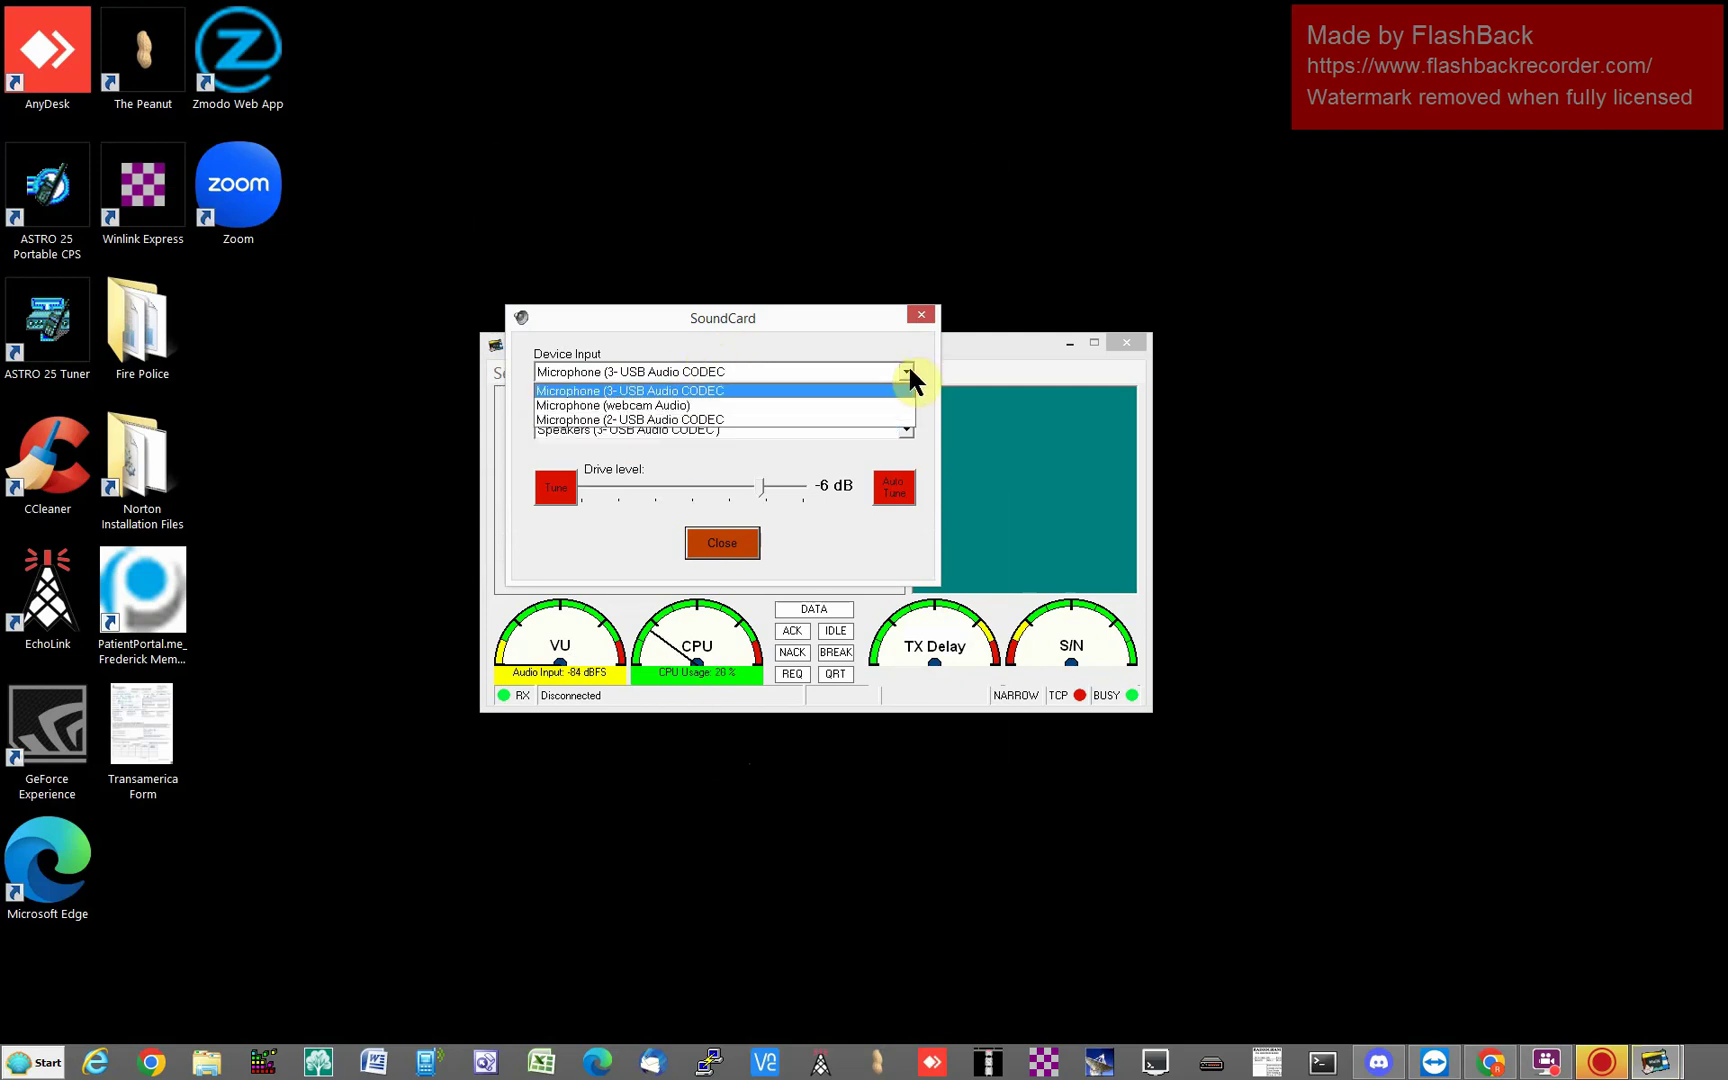
pyautogui.click(907, 372)
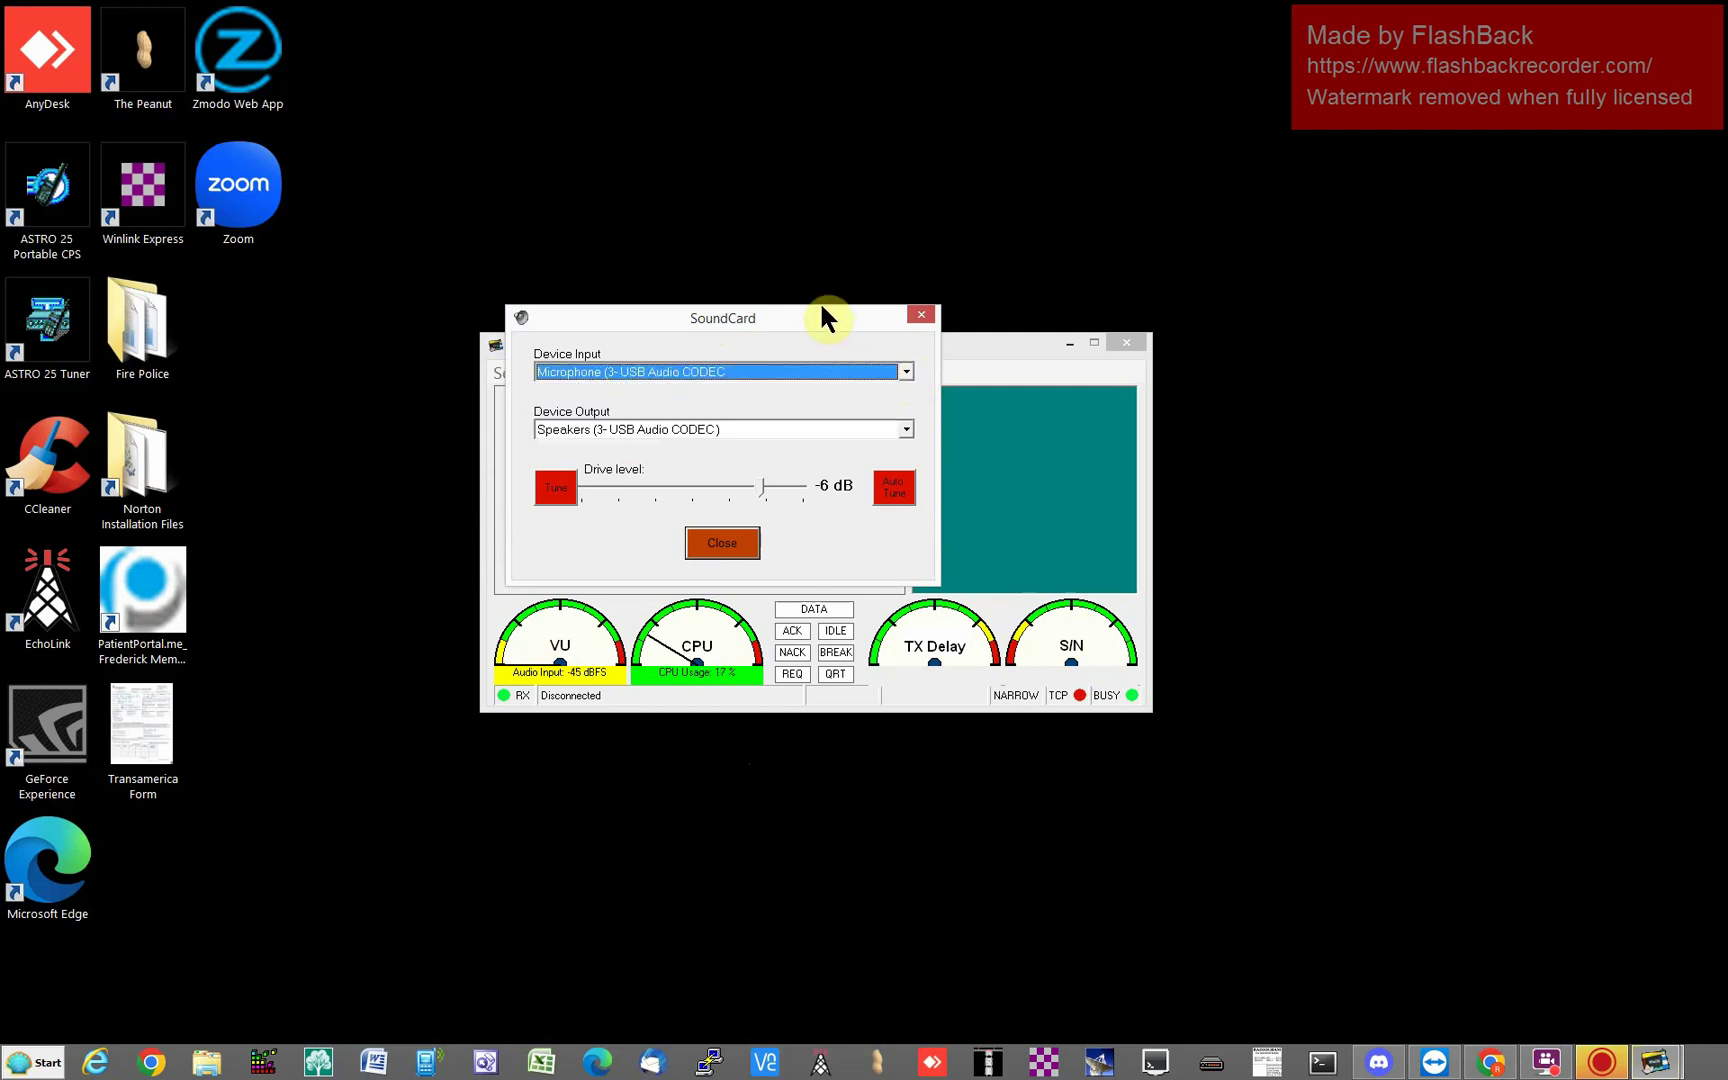
pyautogui.moveTo(825, 318)
pyautogui.mouseDown()
pyautogui.moveTo(828, 402)
pyautogui.moveTo(845, 297)
pyautogui.mouseUp()
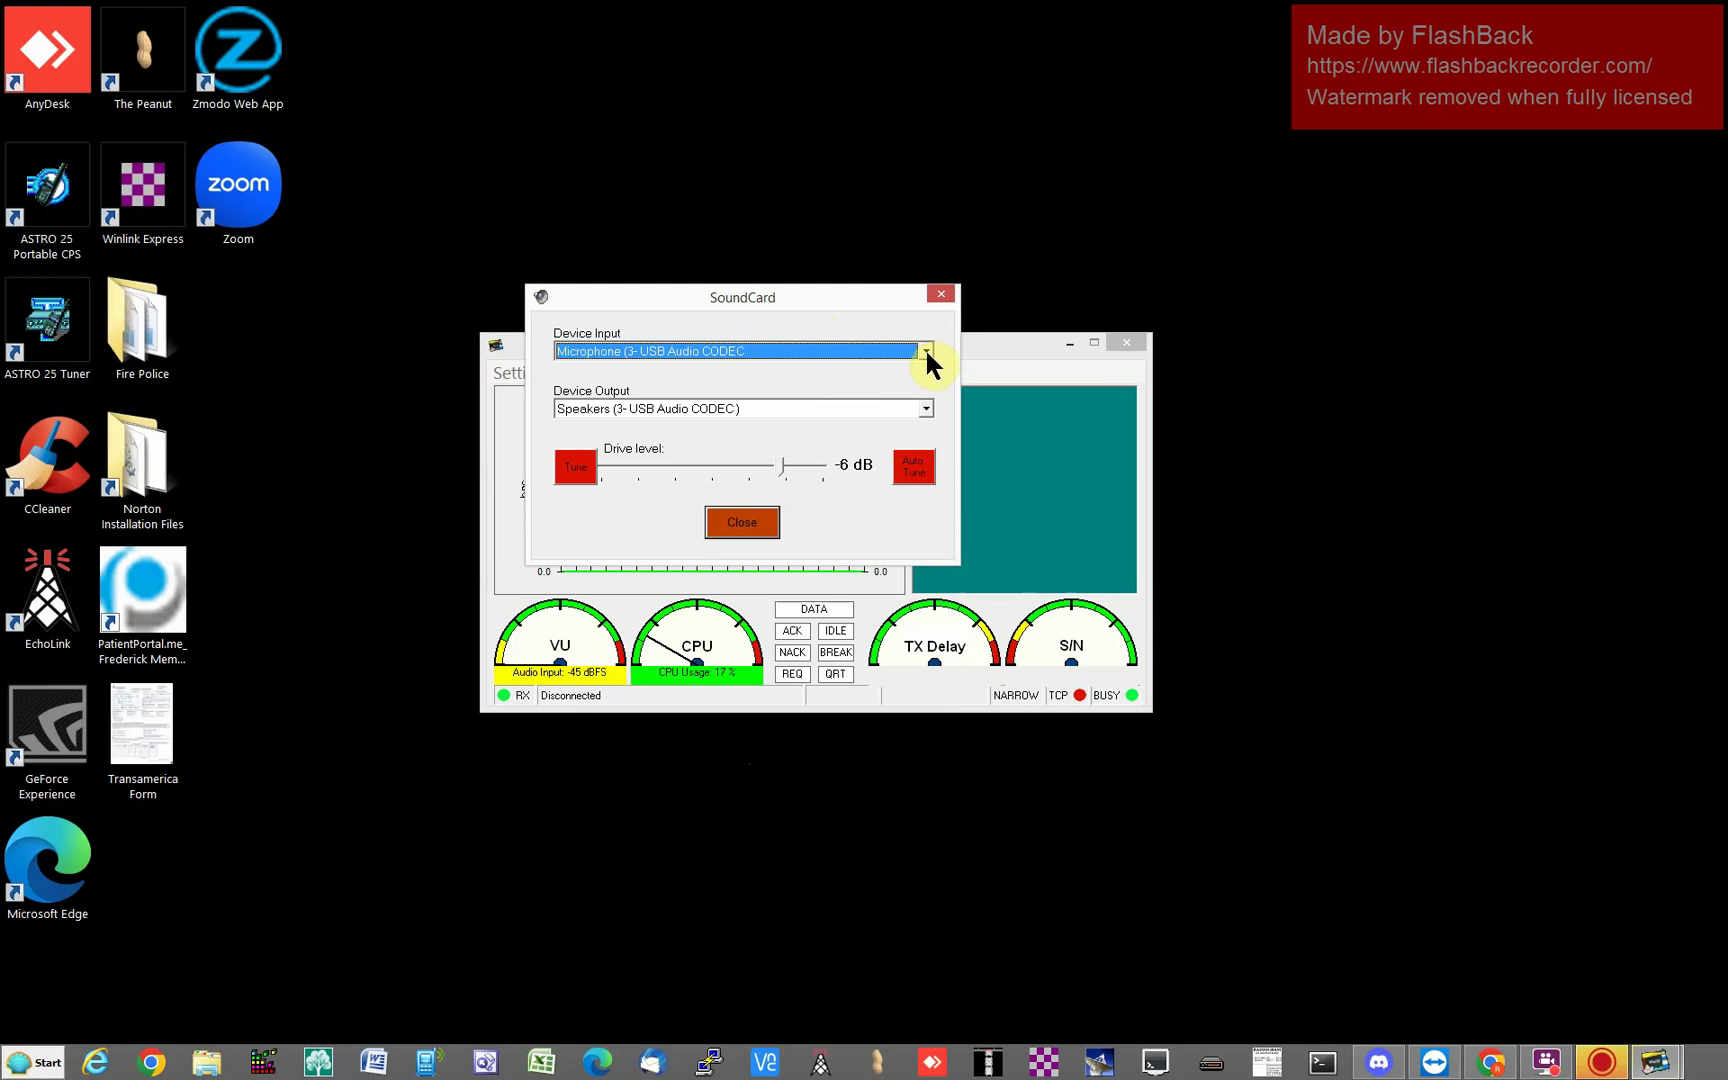
pyautogui.click(733, 522)
# Try RA-Board as the PTT method, switch back to CAT and close the PTT settings
pyautogui.click(530, 373)
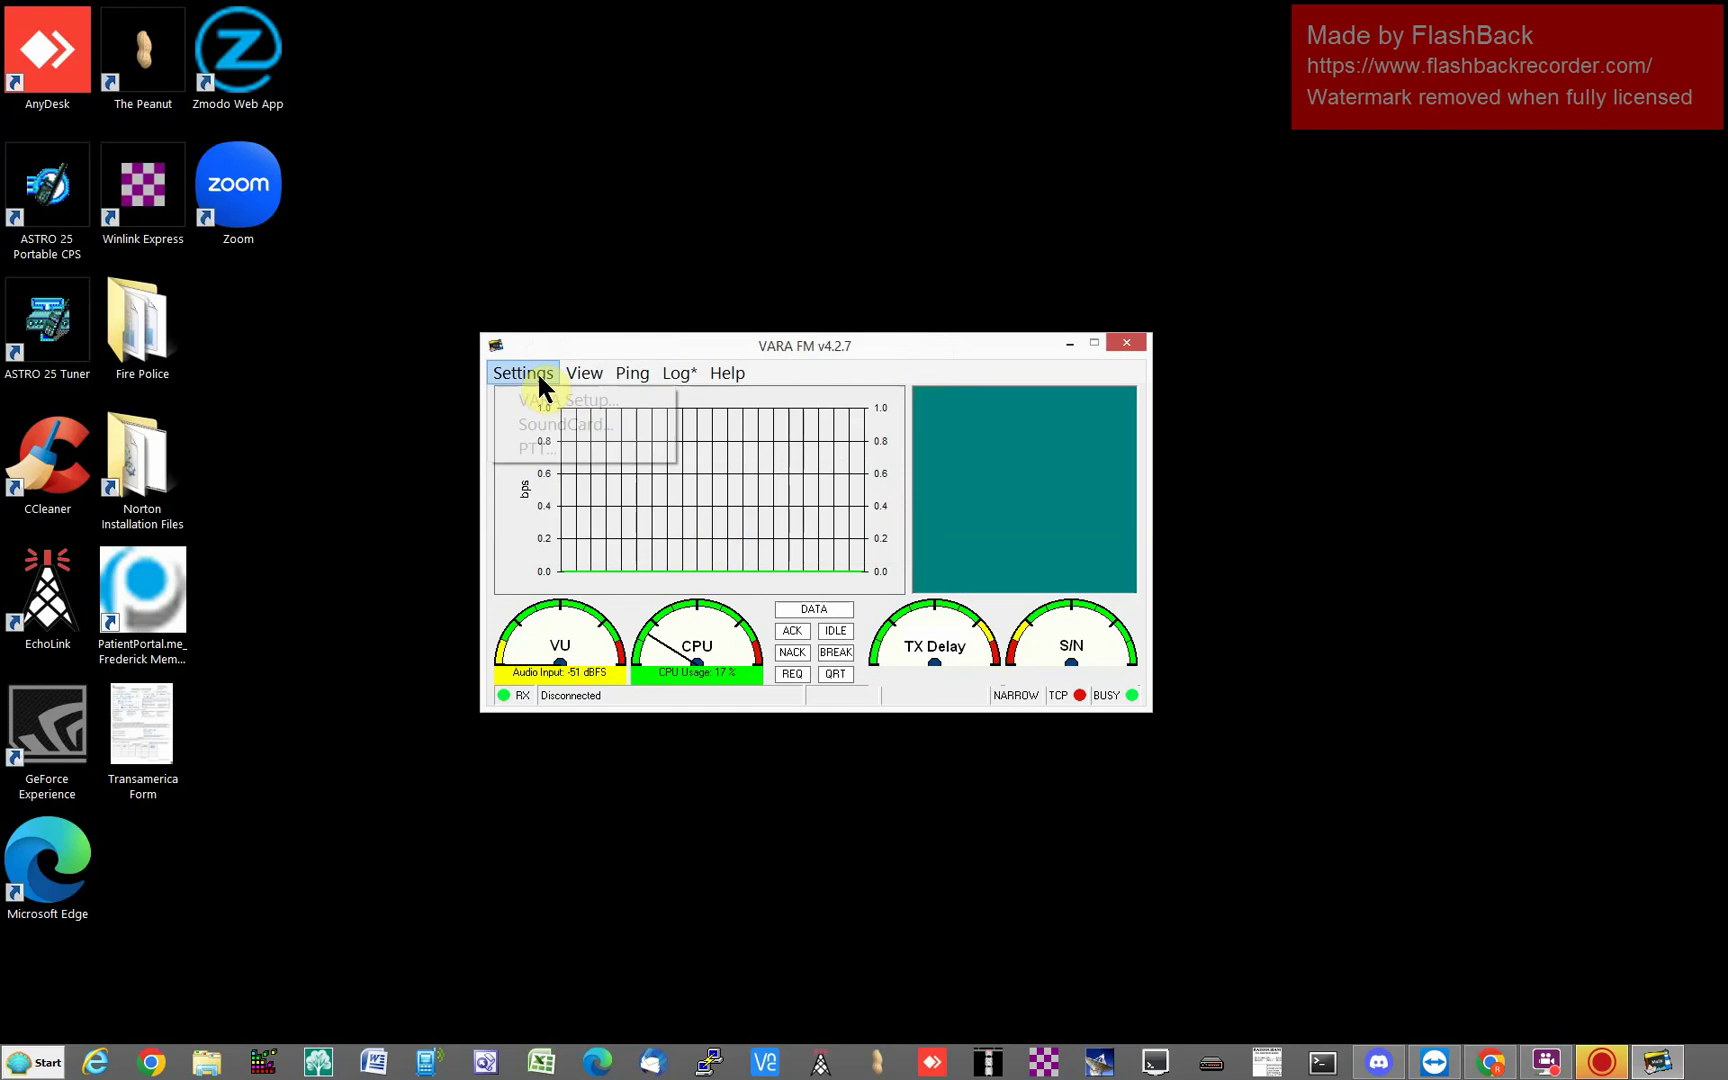
pyautogui.click(540, 446)
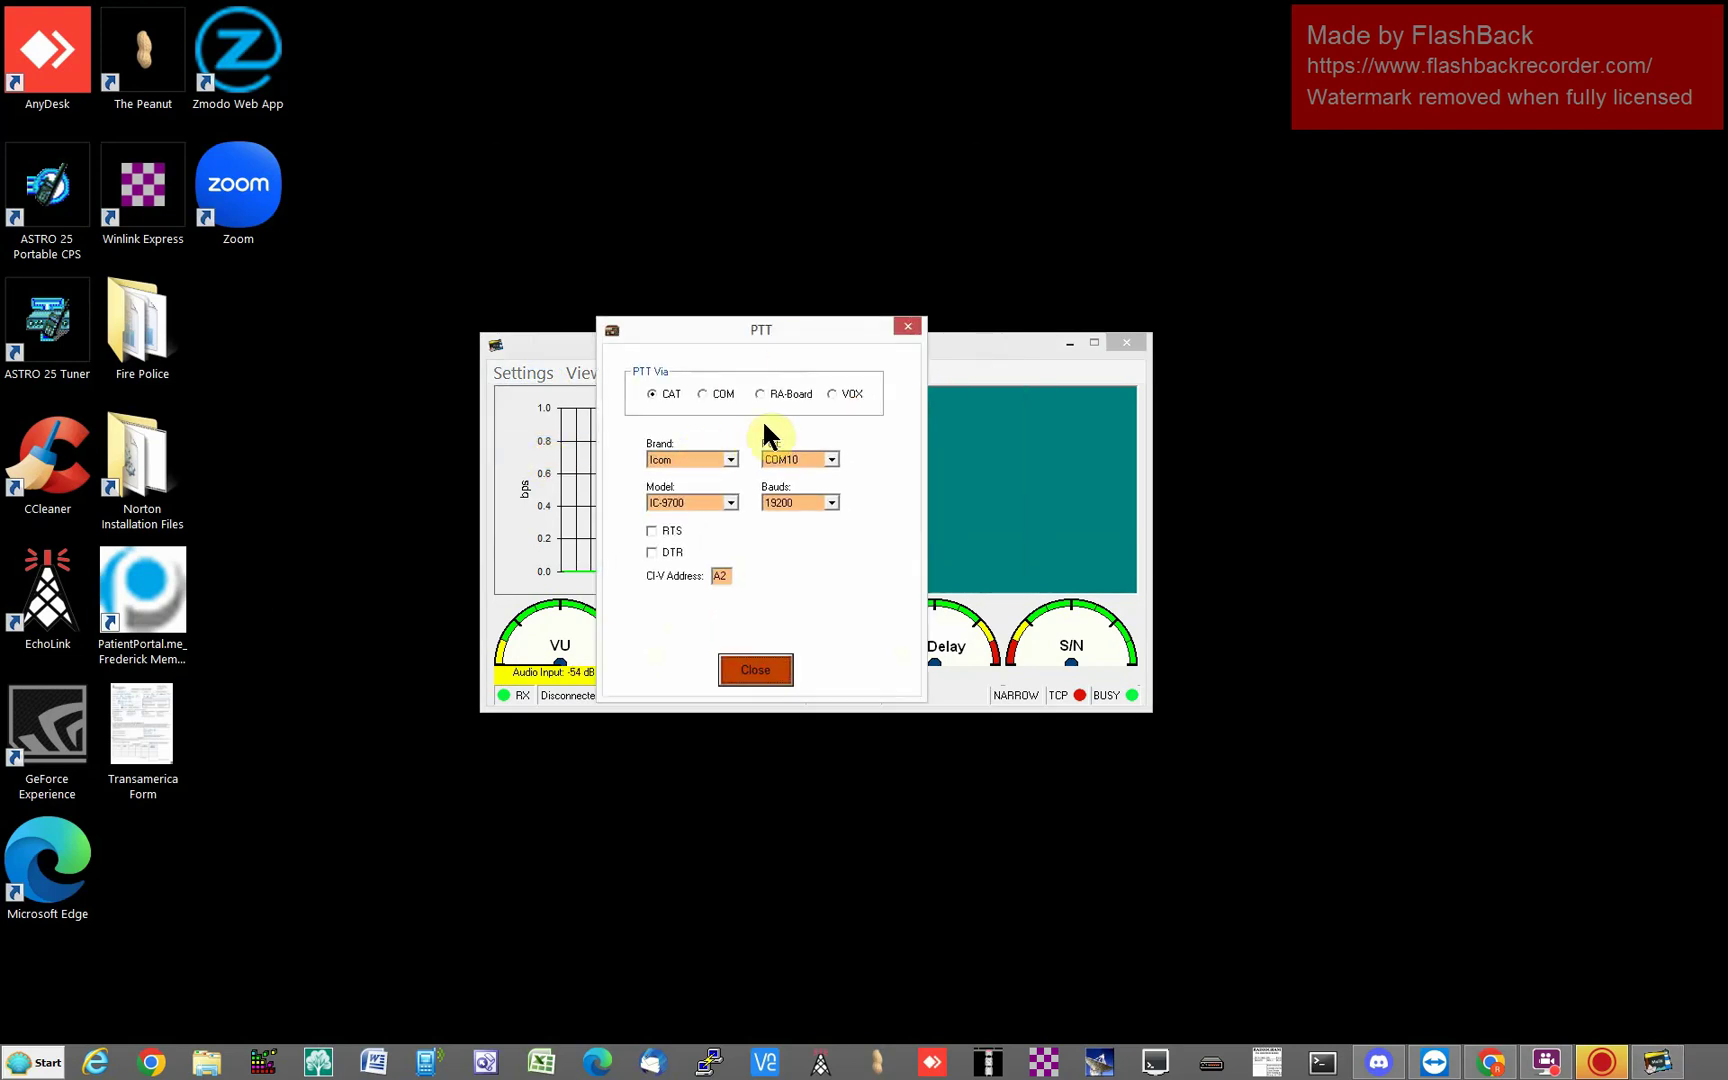
pyautogui.click(759, 394)
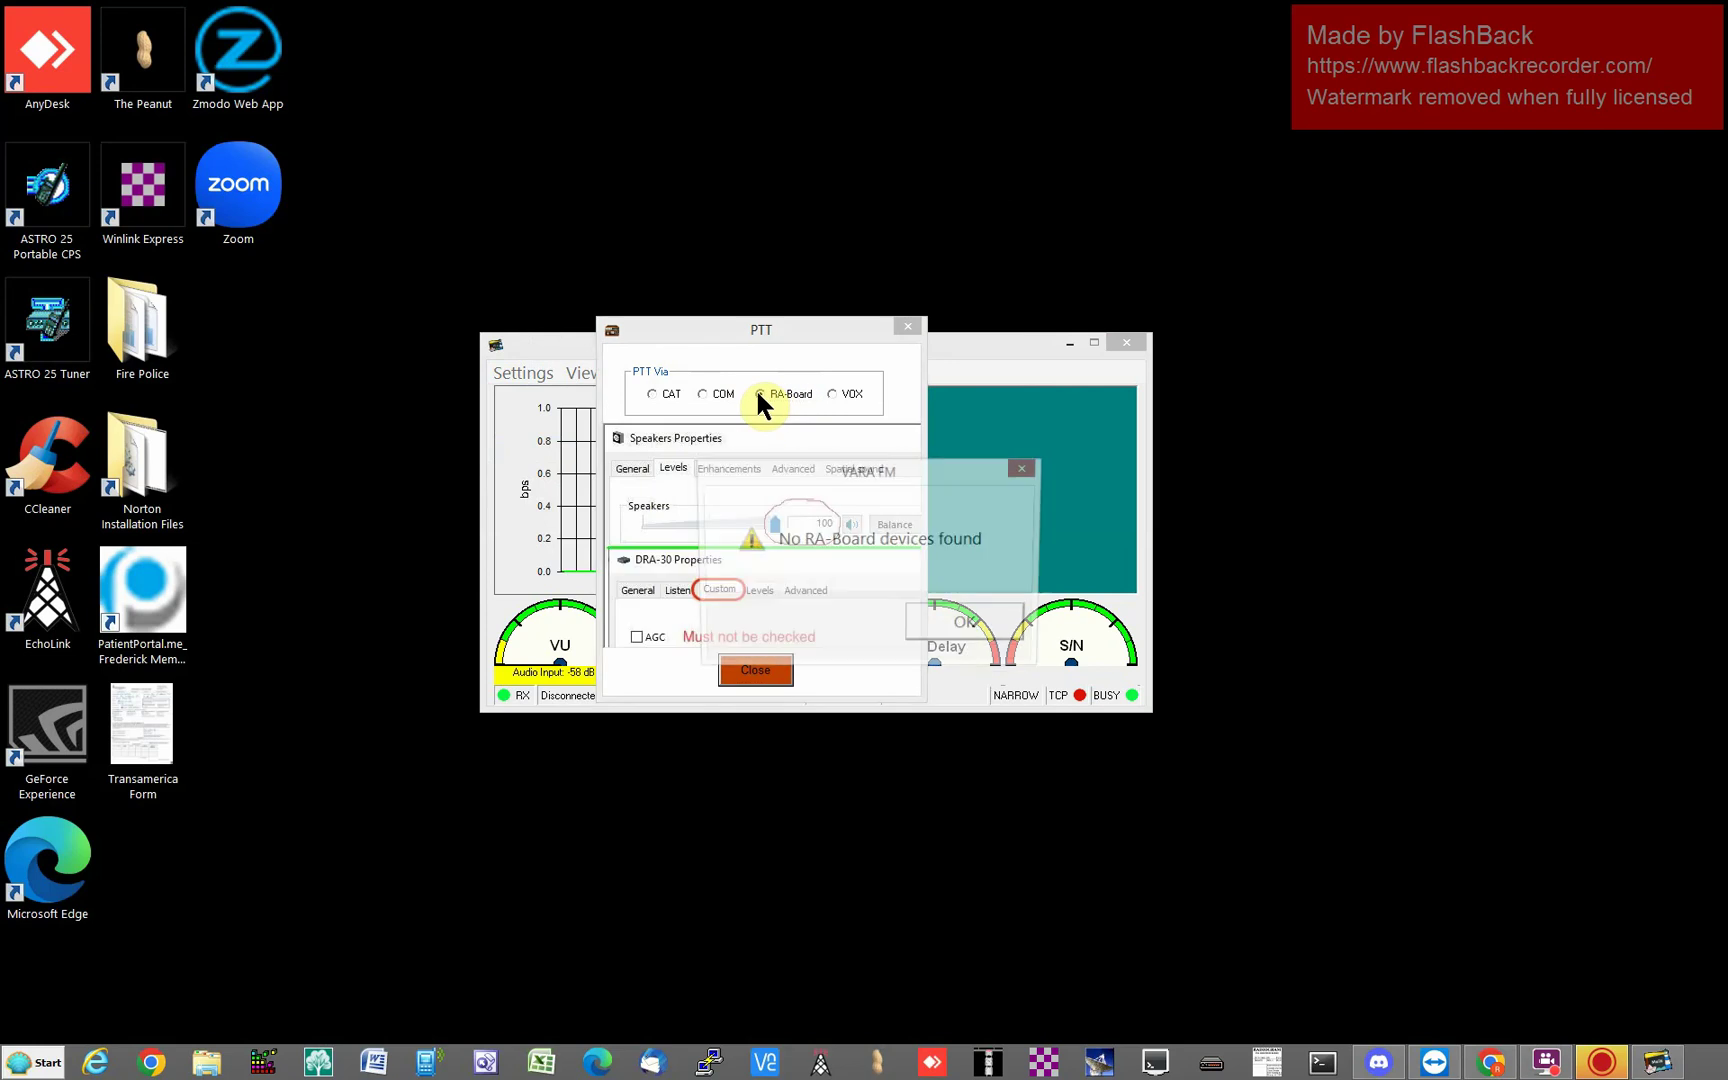
pyautogui.click(951, 633)
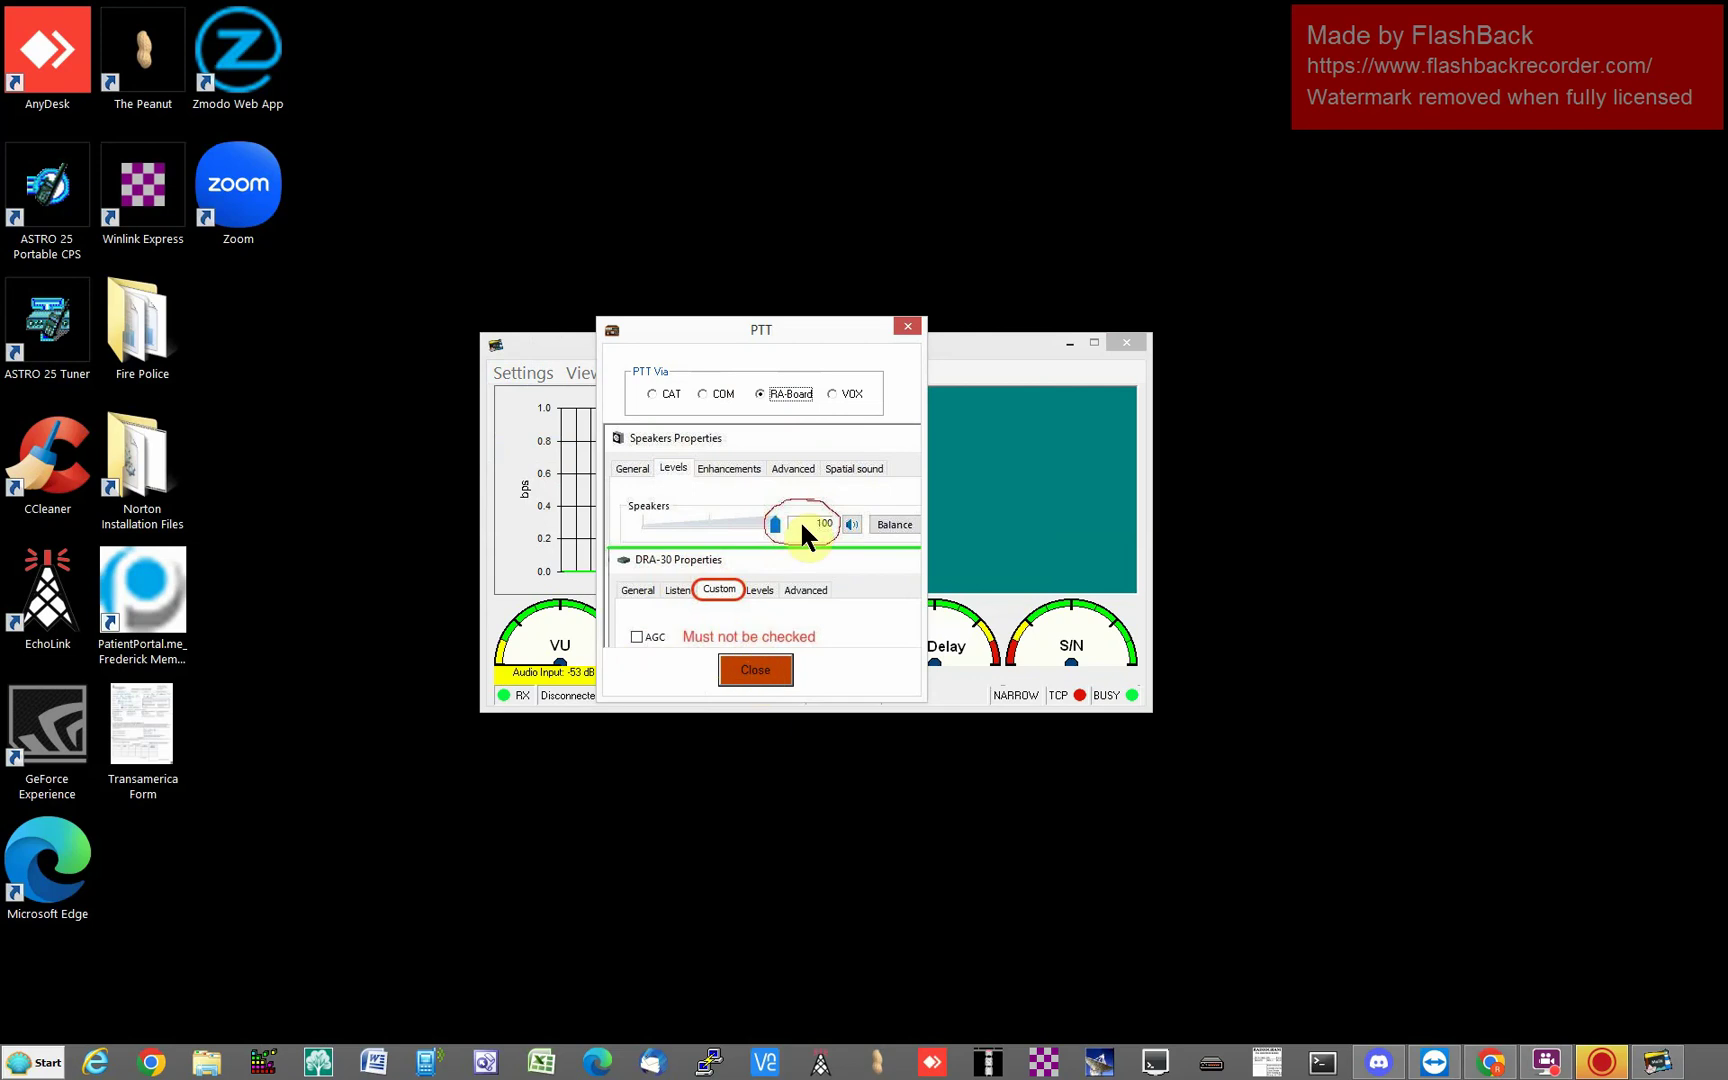
pyautogui.click(652, 394)
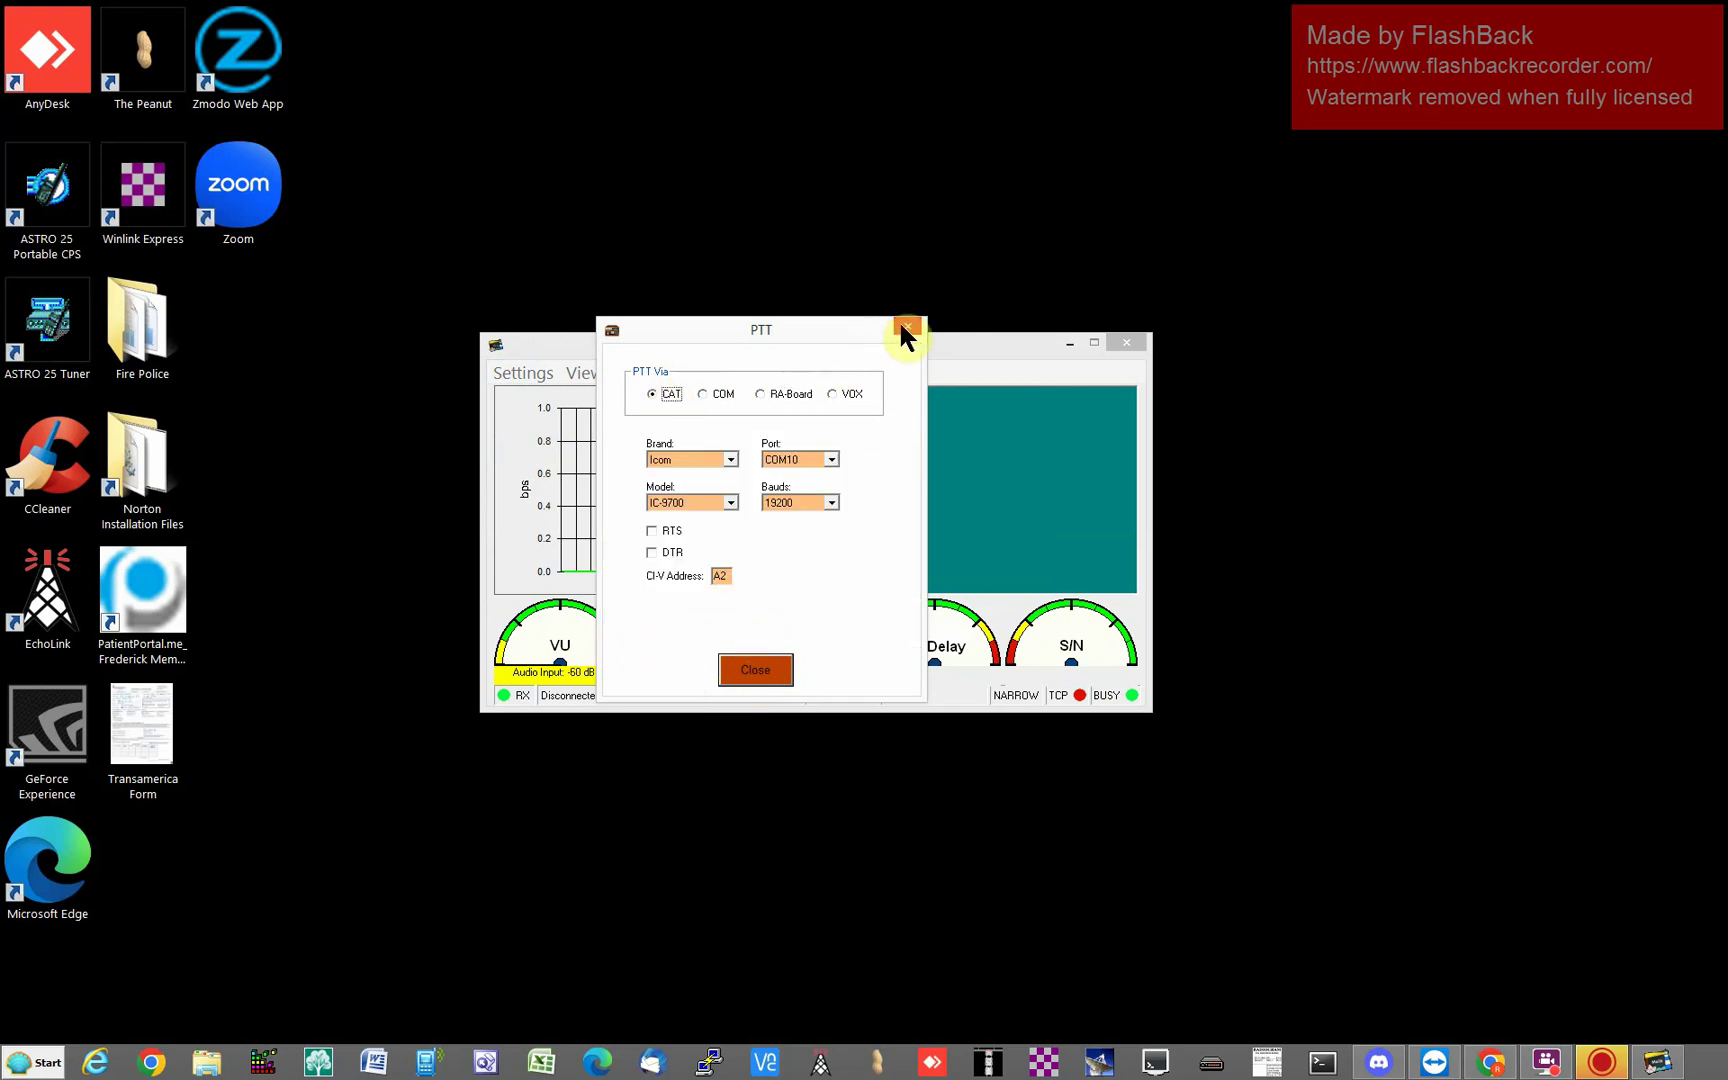
pyautogui.click(901, 326)
# Examine the sound card's Auto Tune drive level calibration and close the calibration window
pyautogui.click(534, 371)
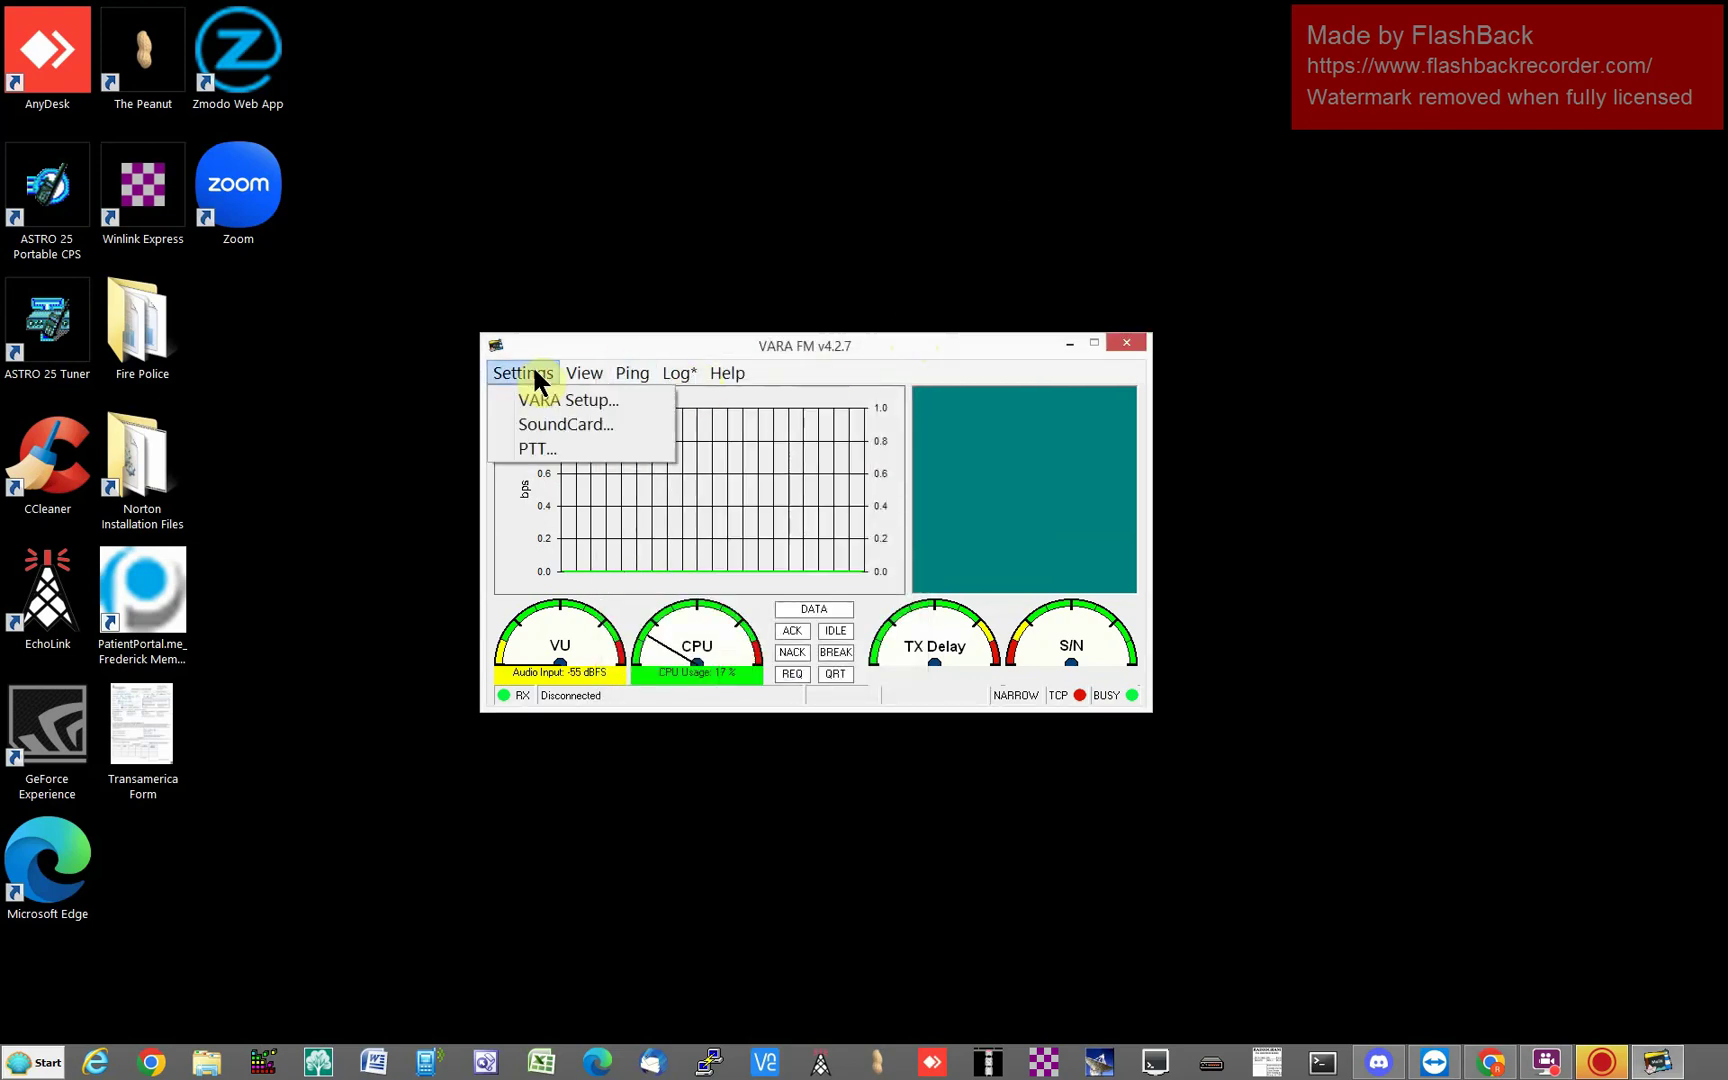
pyautogui.click(548, 423)
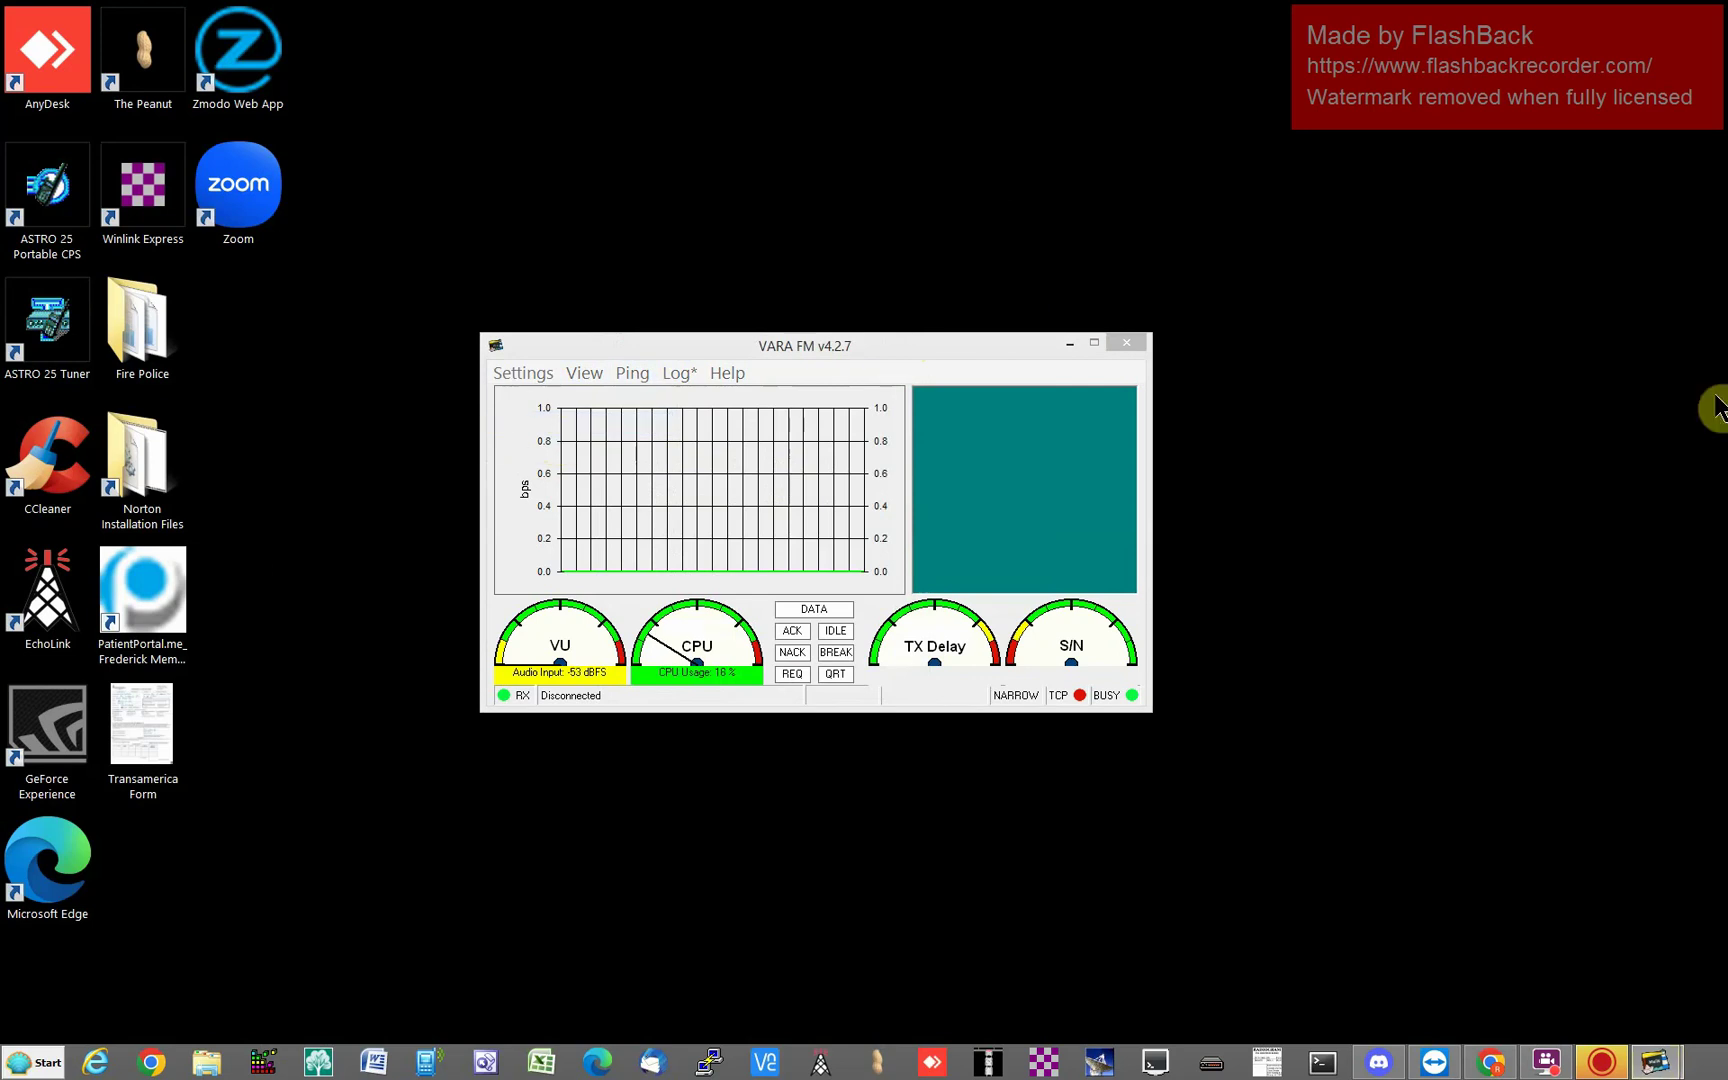
pyautogui.moveTo(834, 307); pyautogui.dragTo(802, 443)
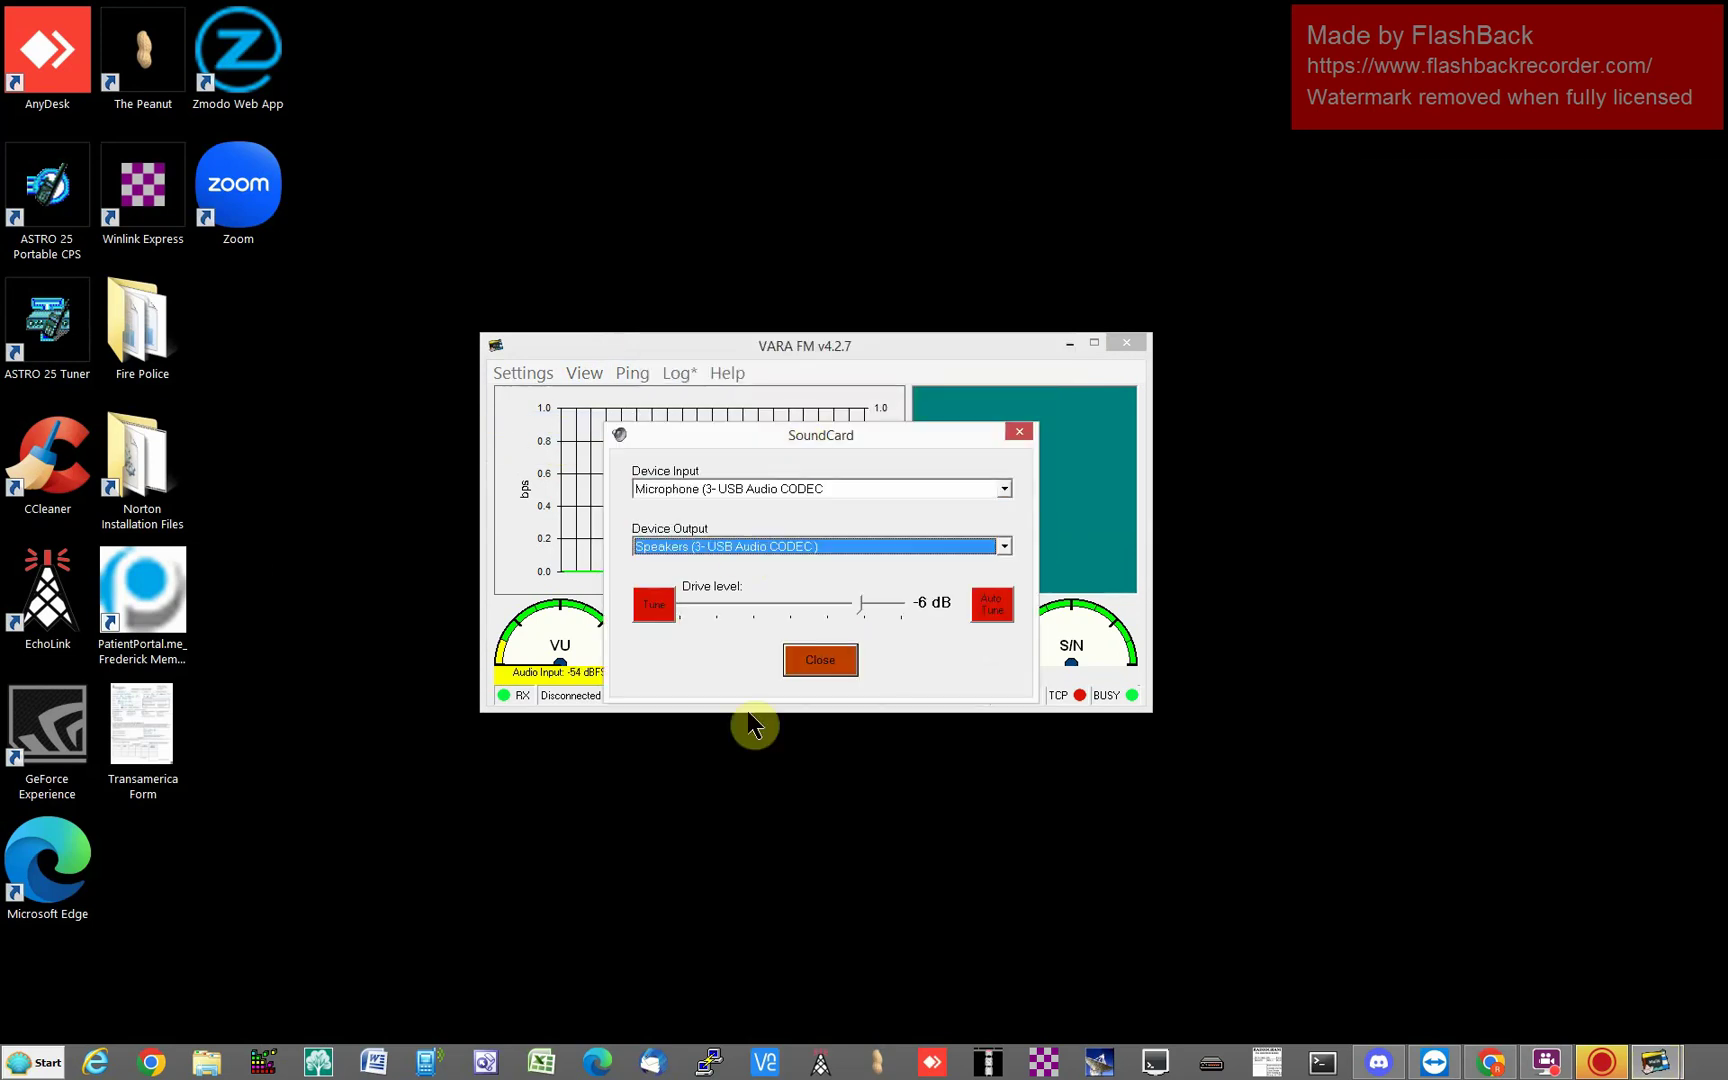
pyautogui.click(993, 607)
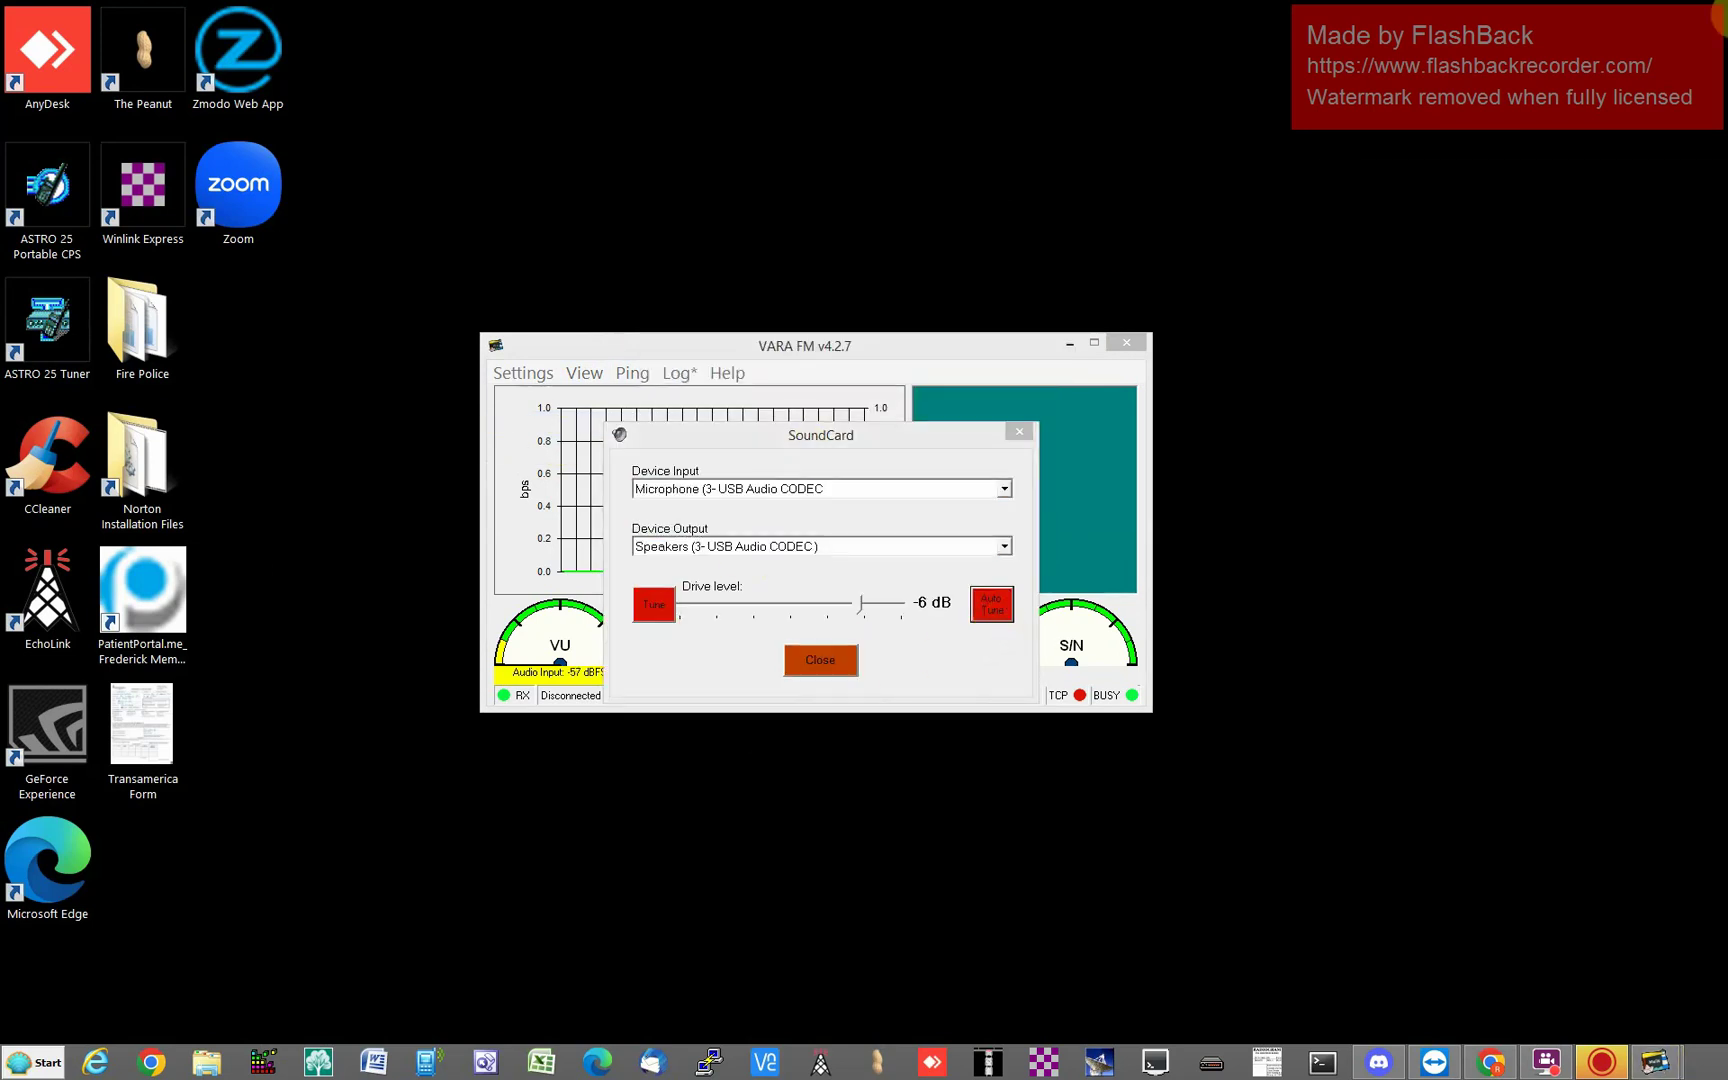
pyautogui.moveTo(1240, 122); pyautogui.dragTo(740, 289)
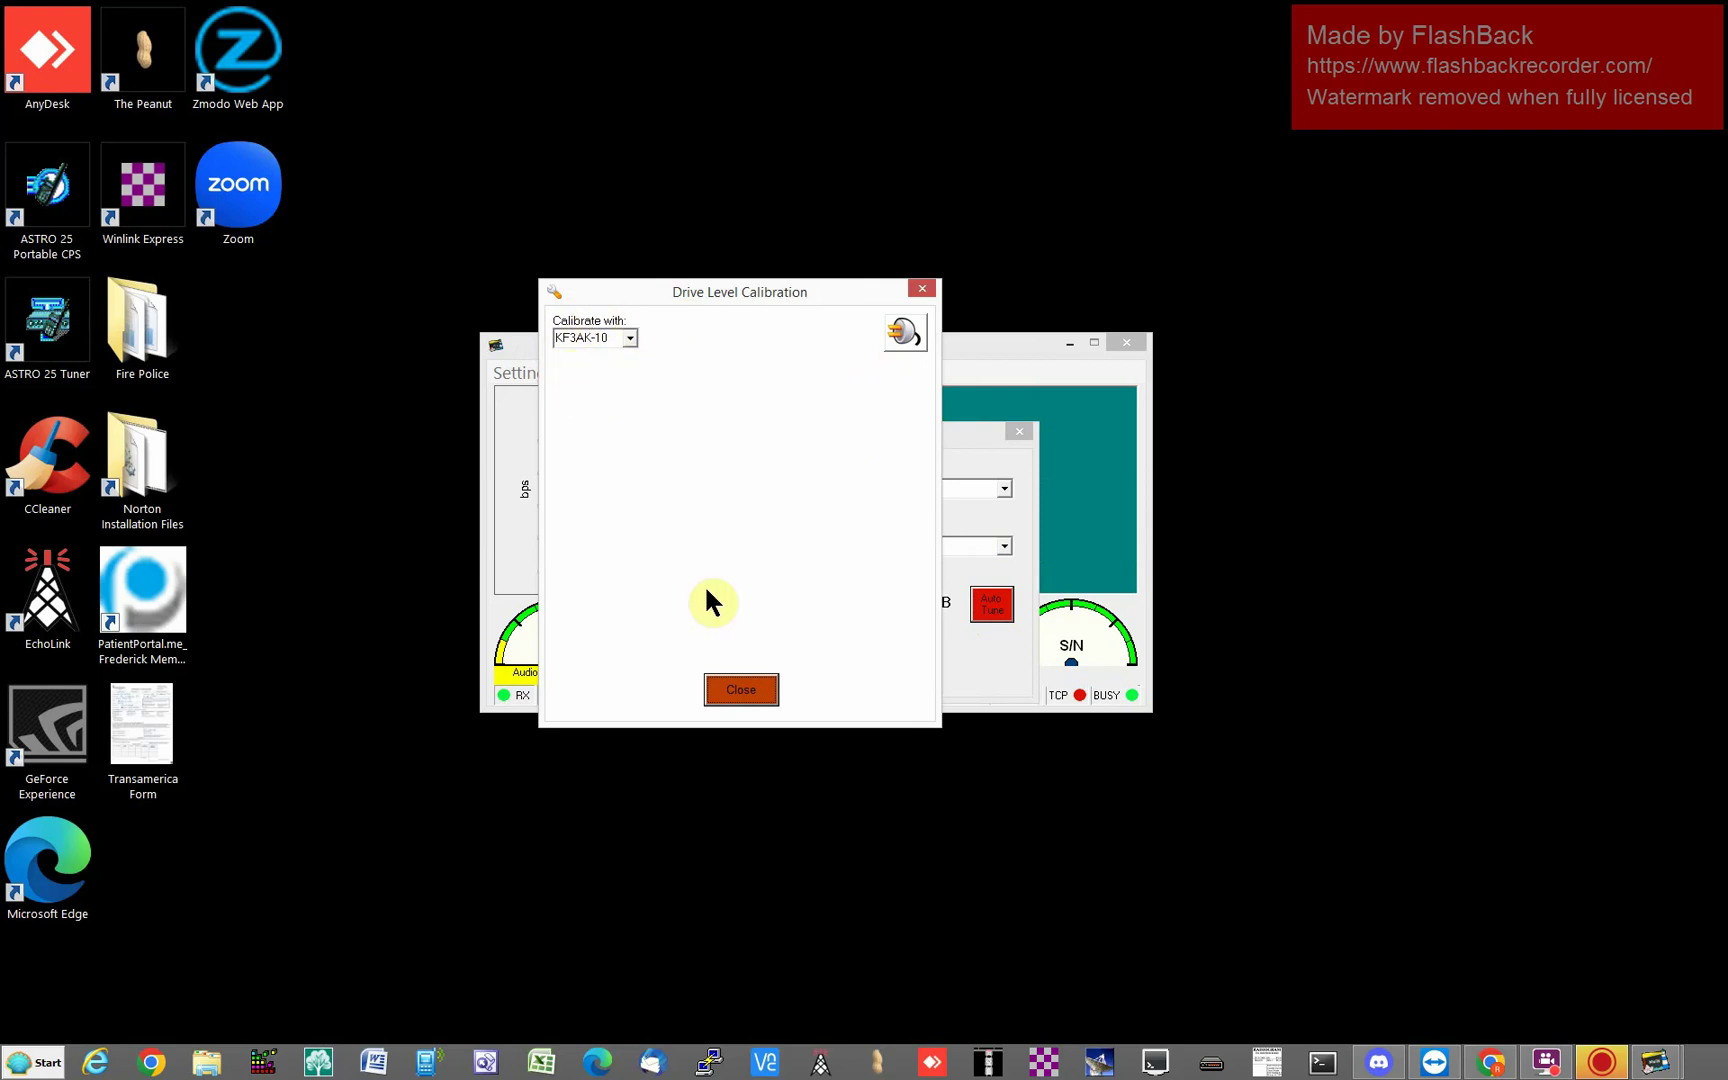
pyautogui.click(741, 688)
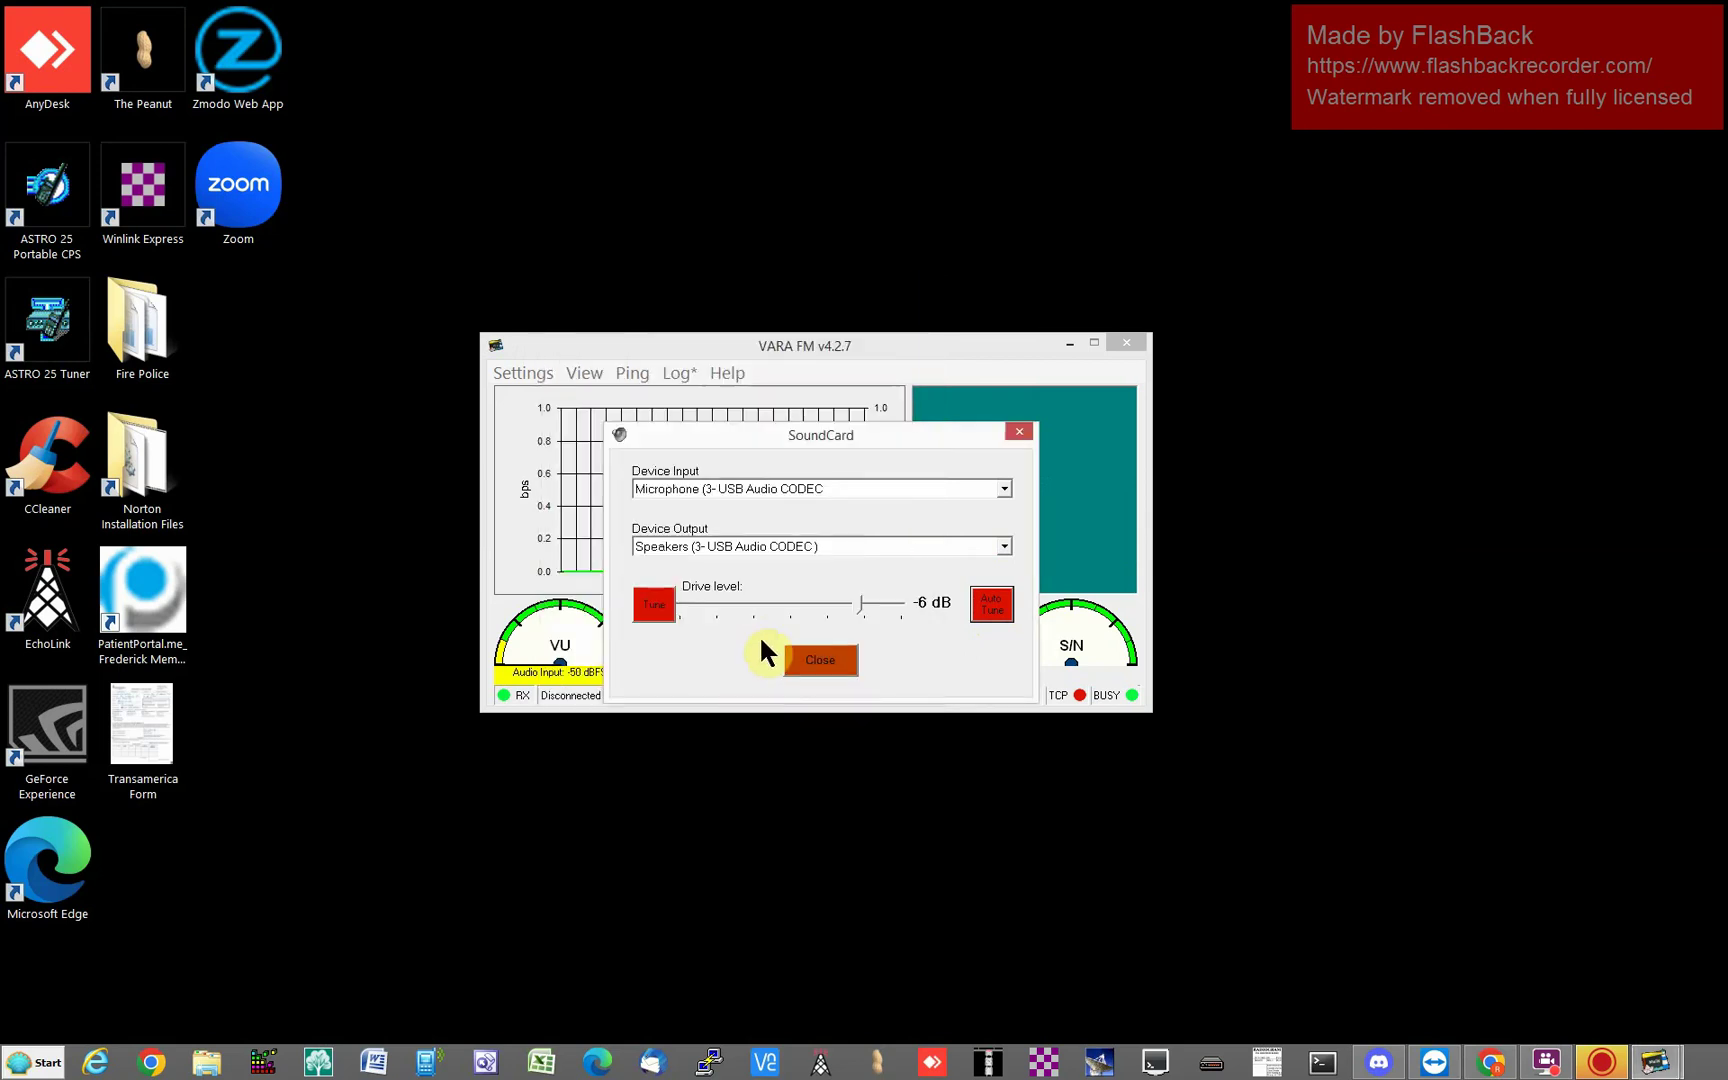